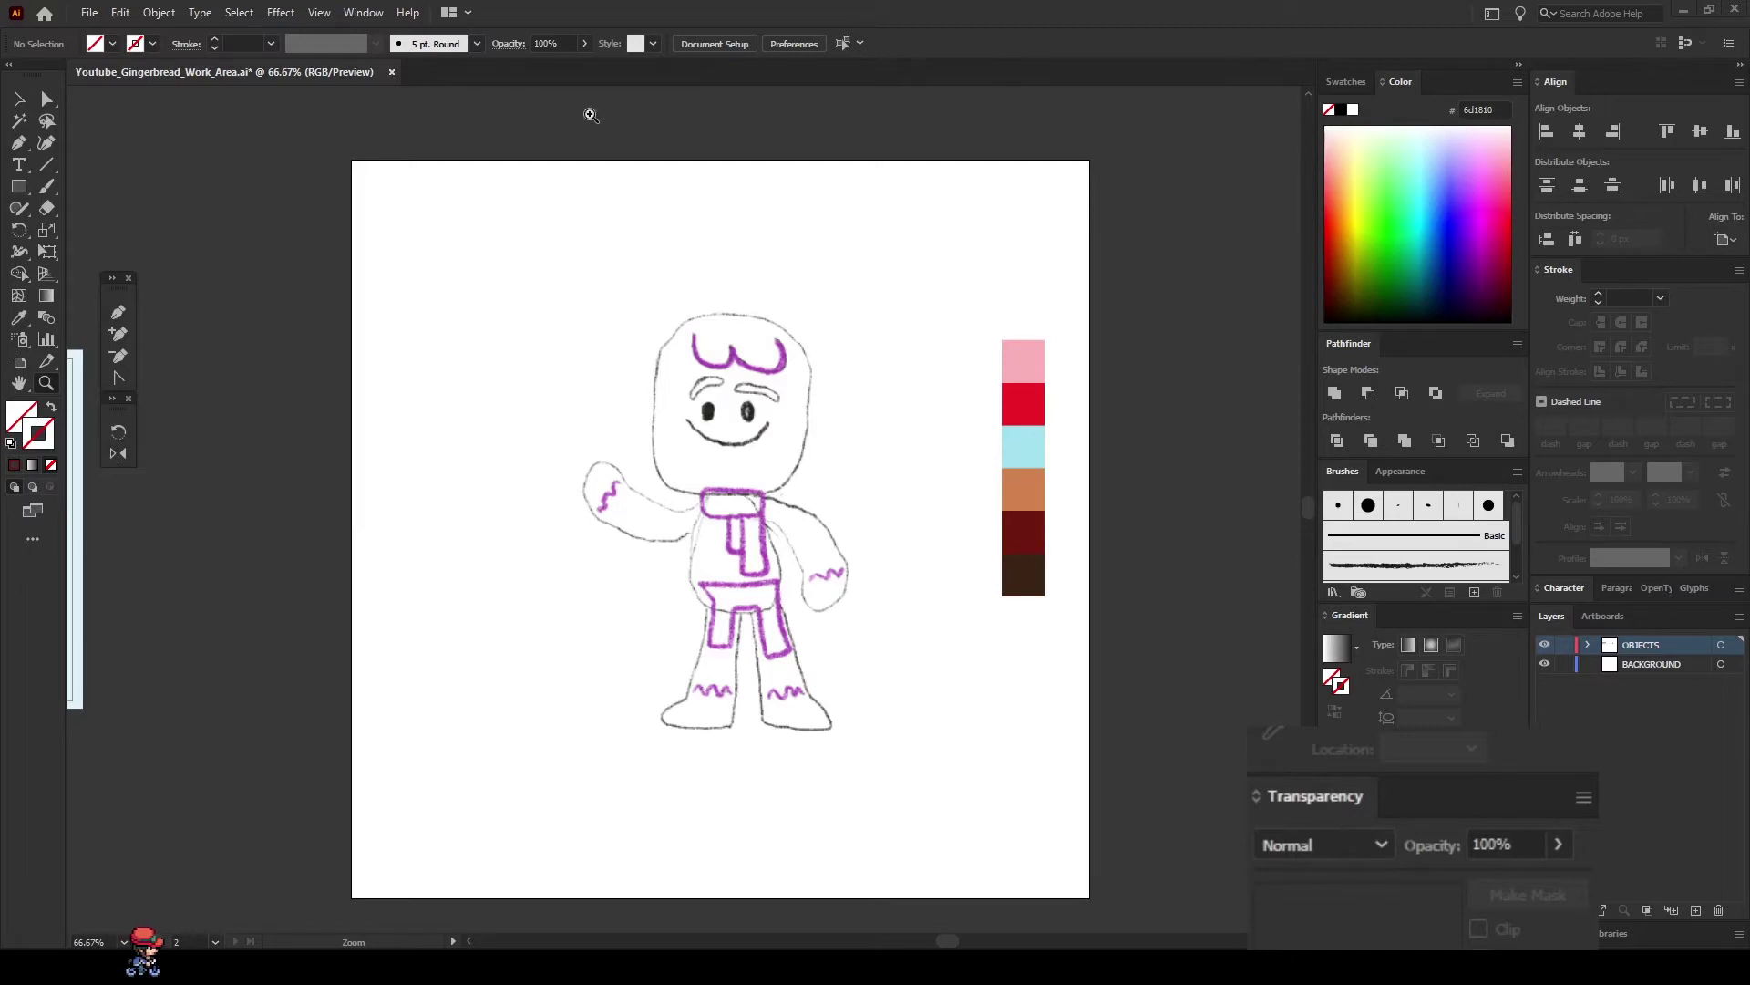
Lower the gingerbread sketch's opacity to 51%.
click(365, 13)
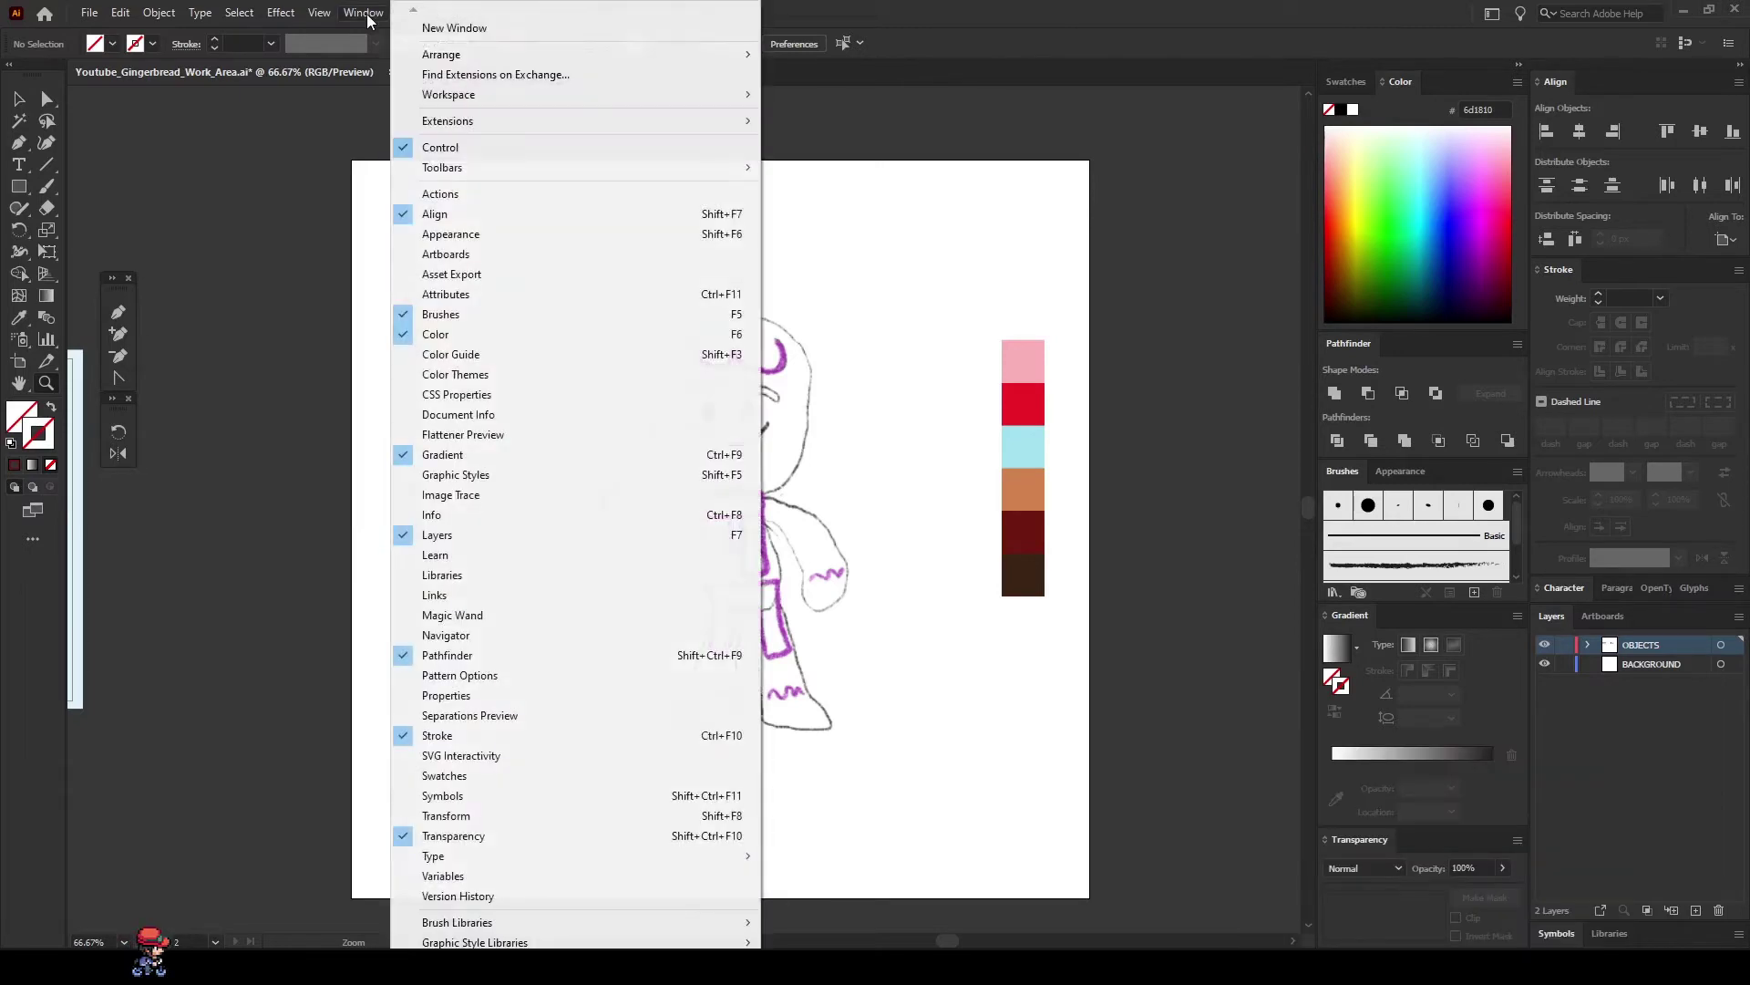
click(1138, 764)
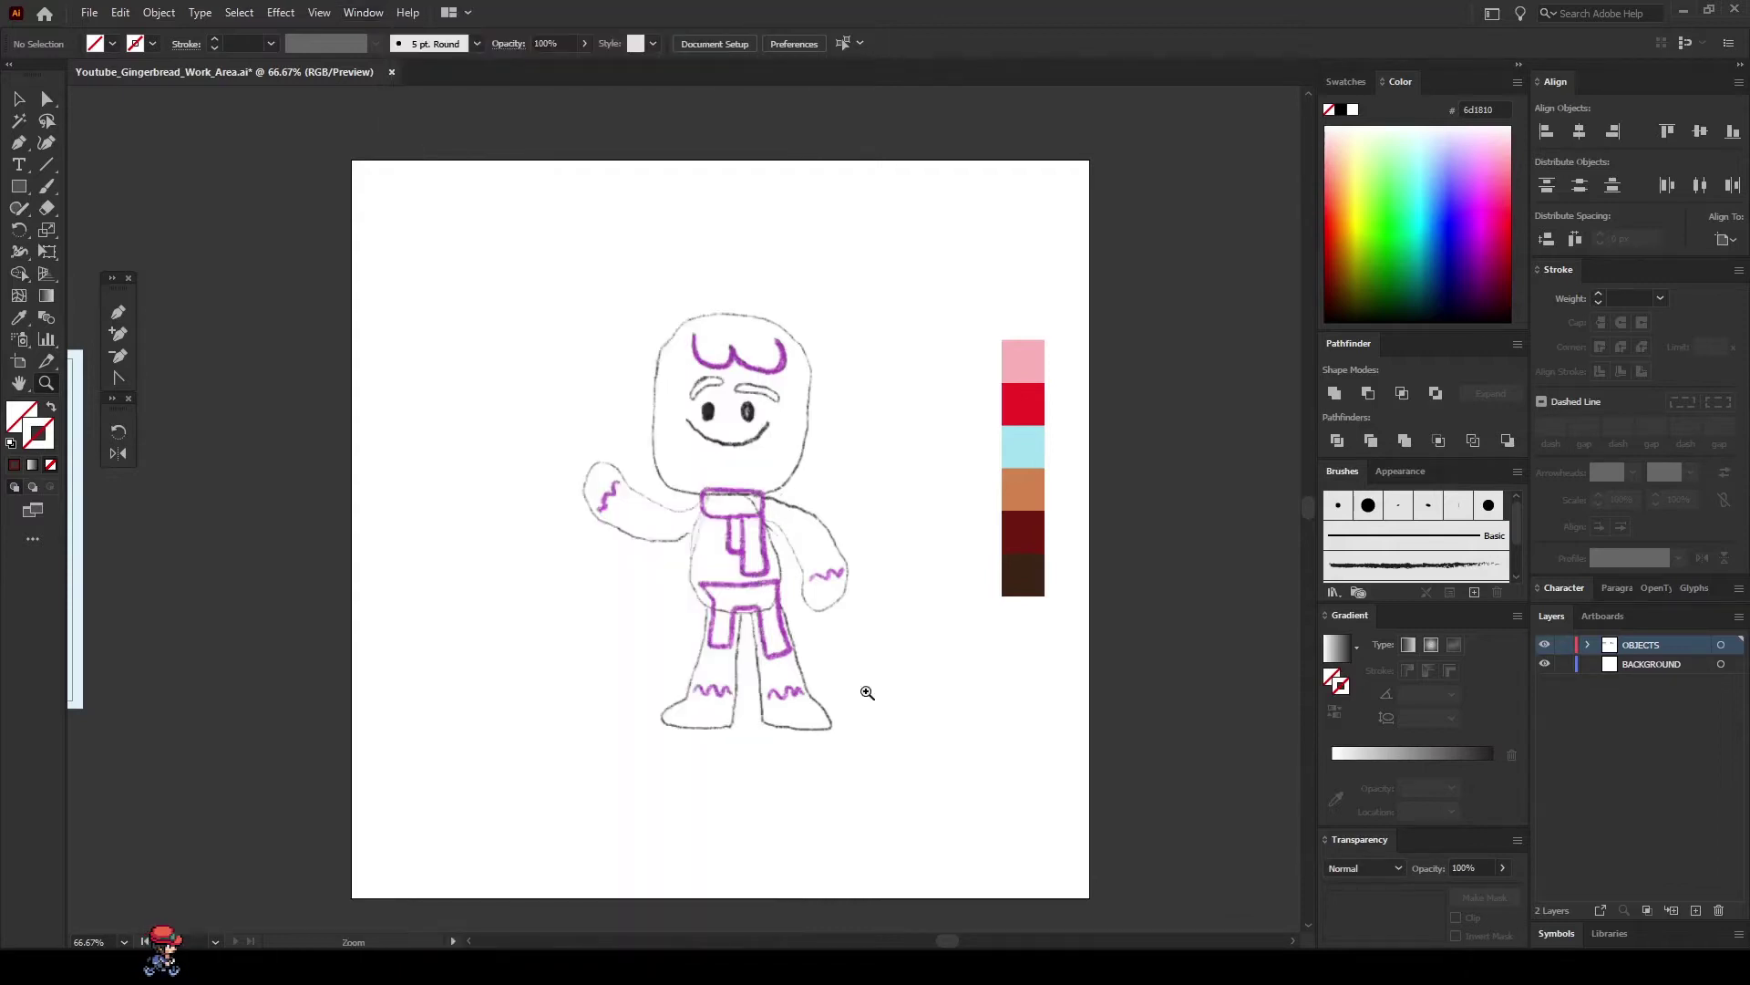
key(v)
click(741, 585)
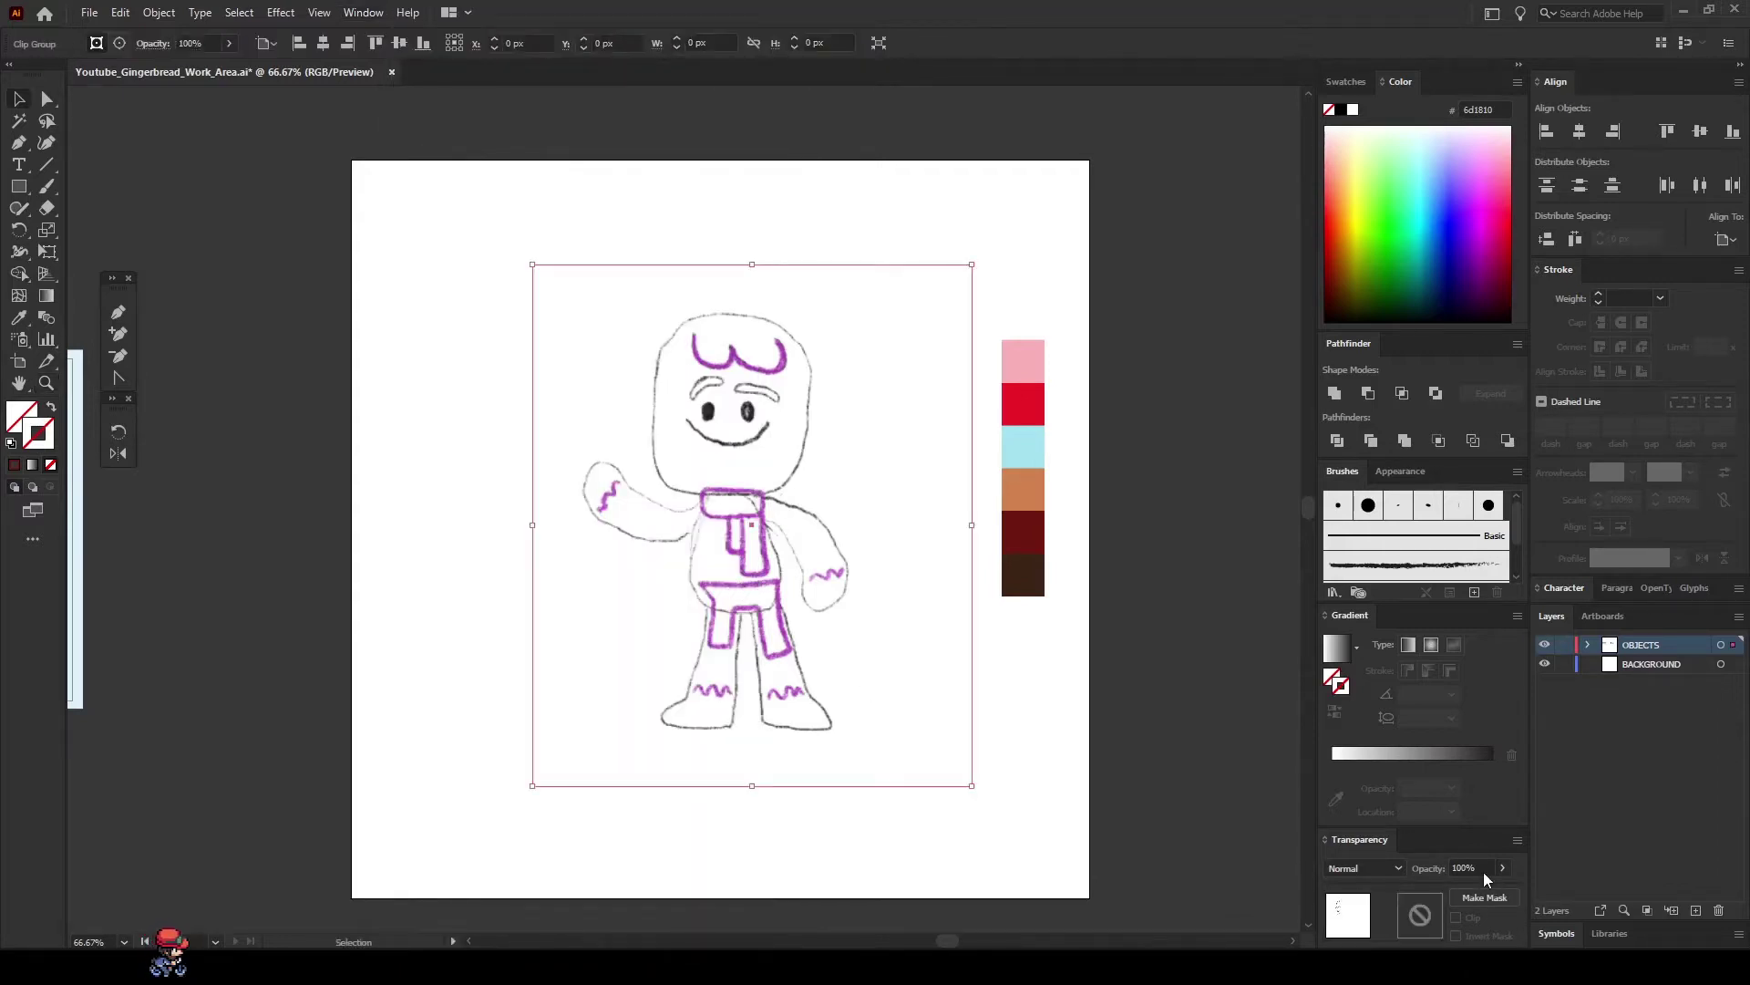
click(1503, 868)
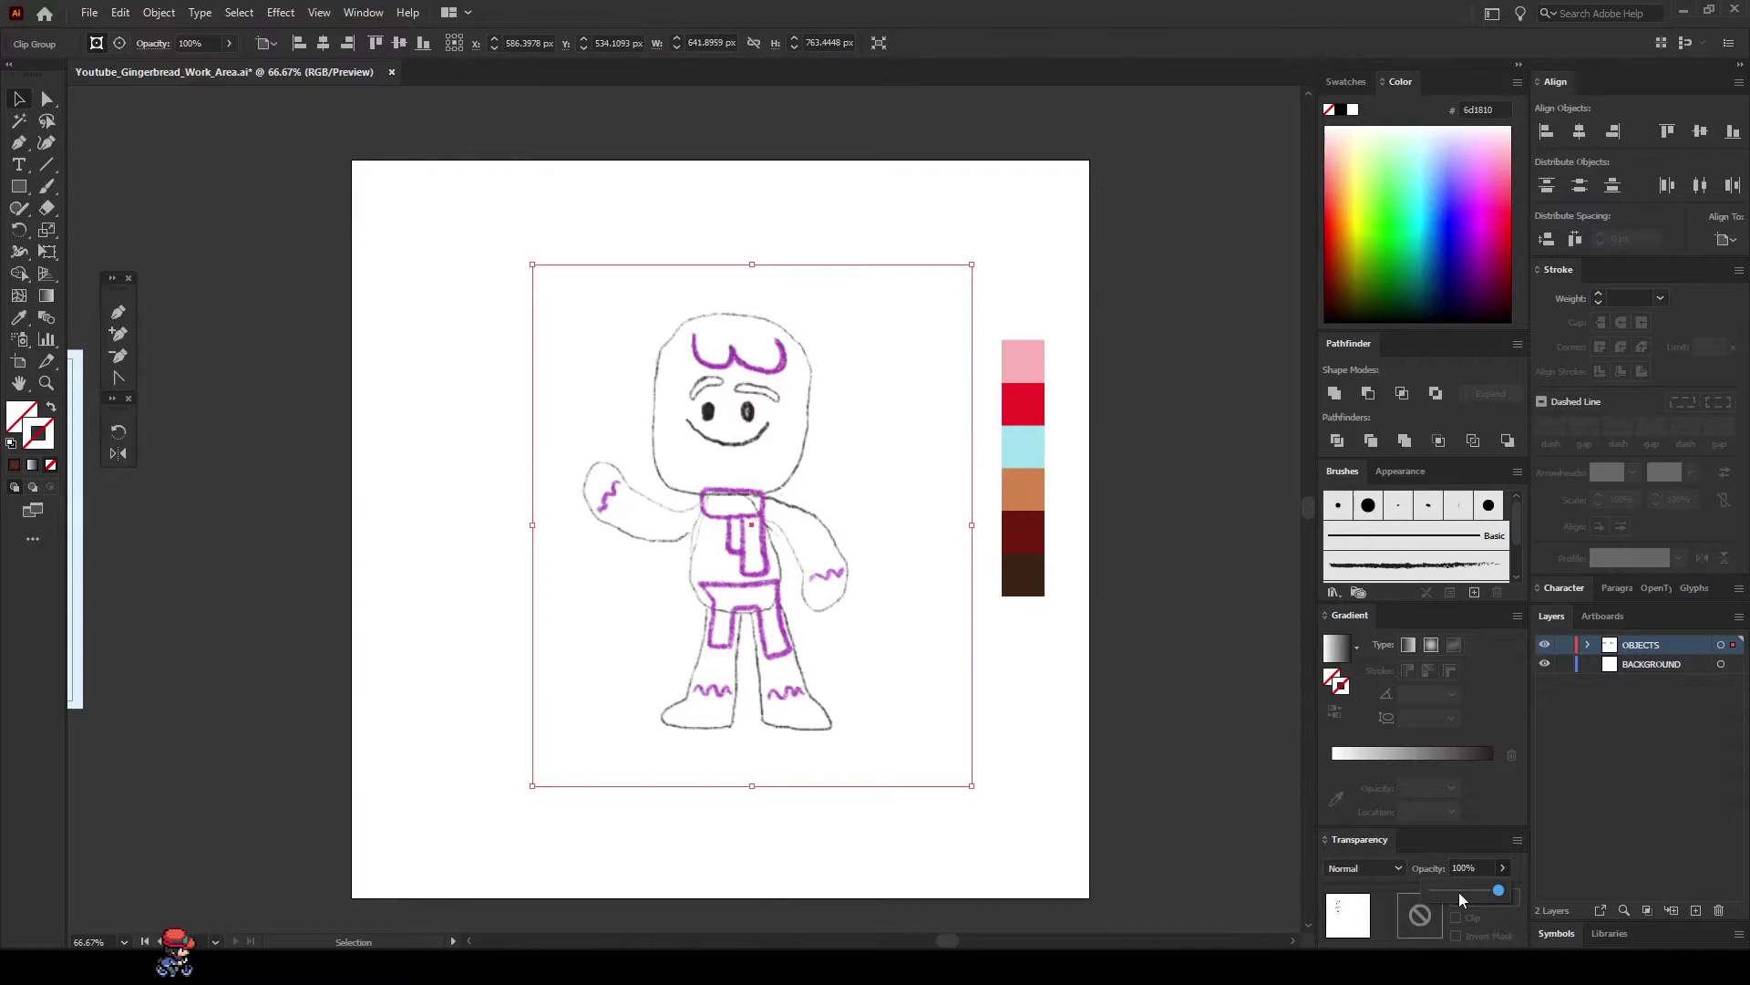
click(1463, 891)
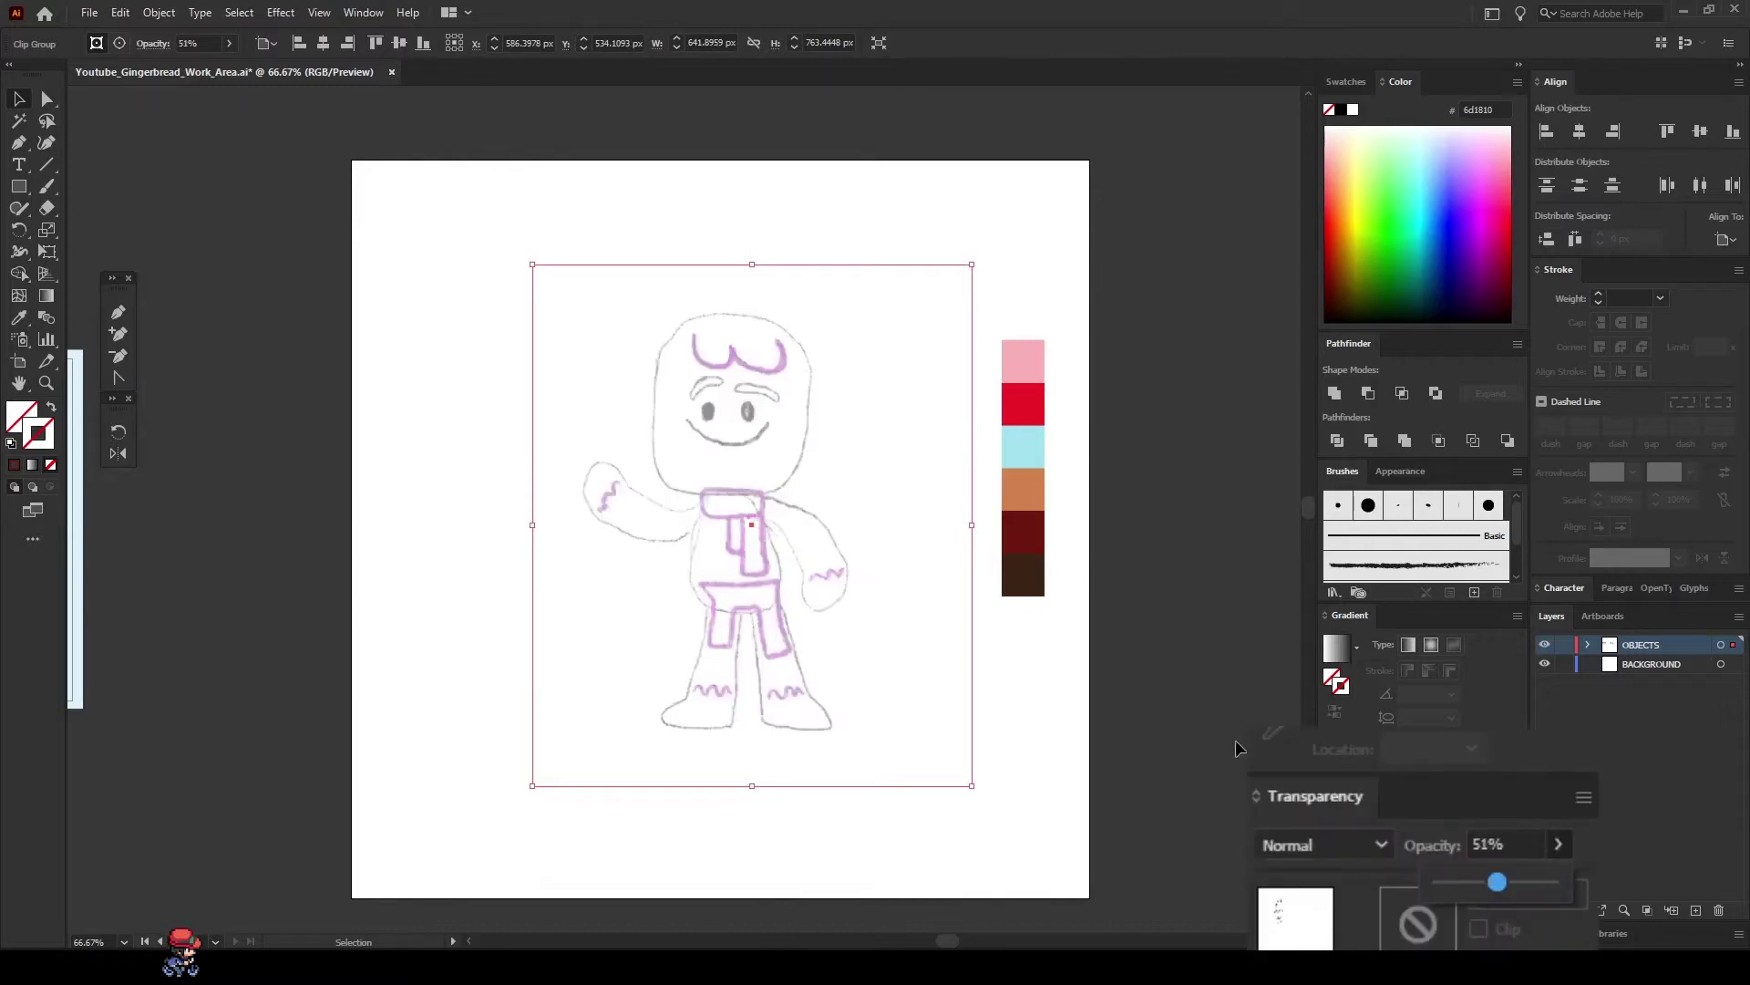
Lock the faded sketch so it stays fixed as a tracing guide.
key(ctrl+2)
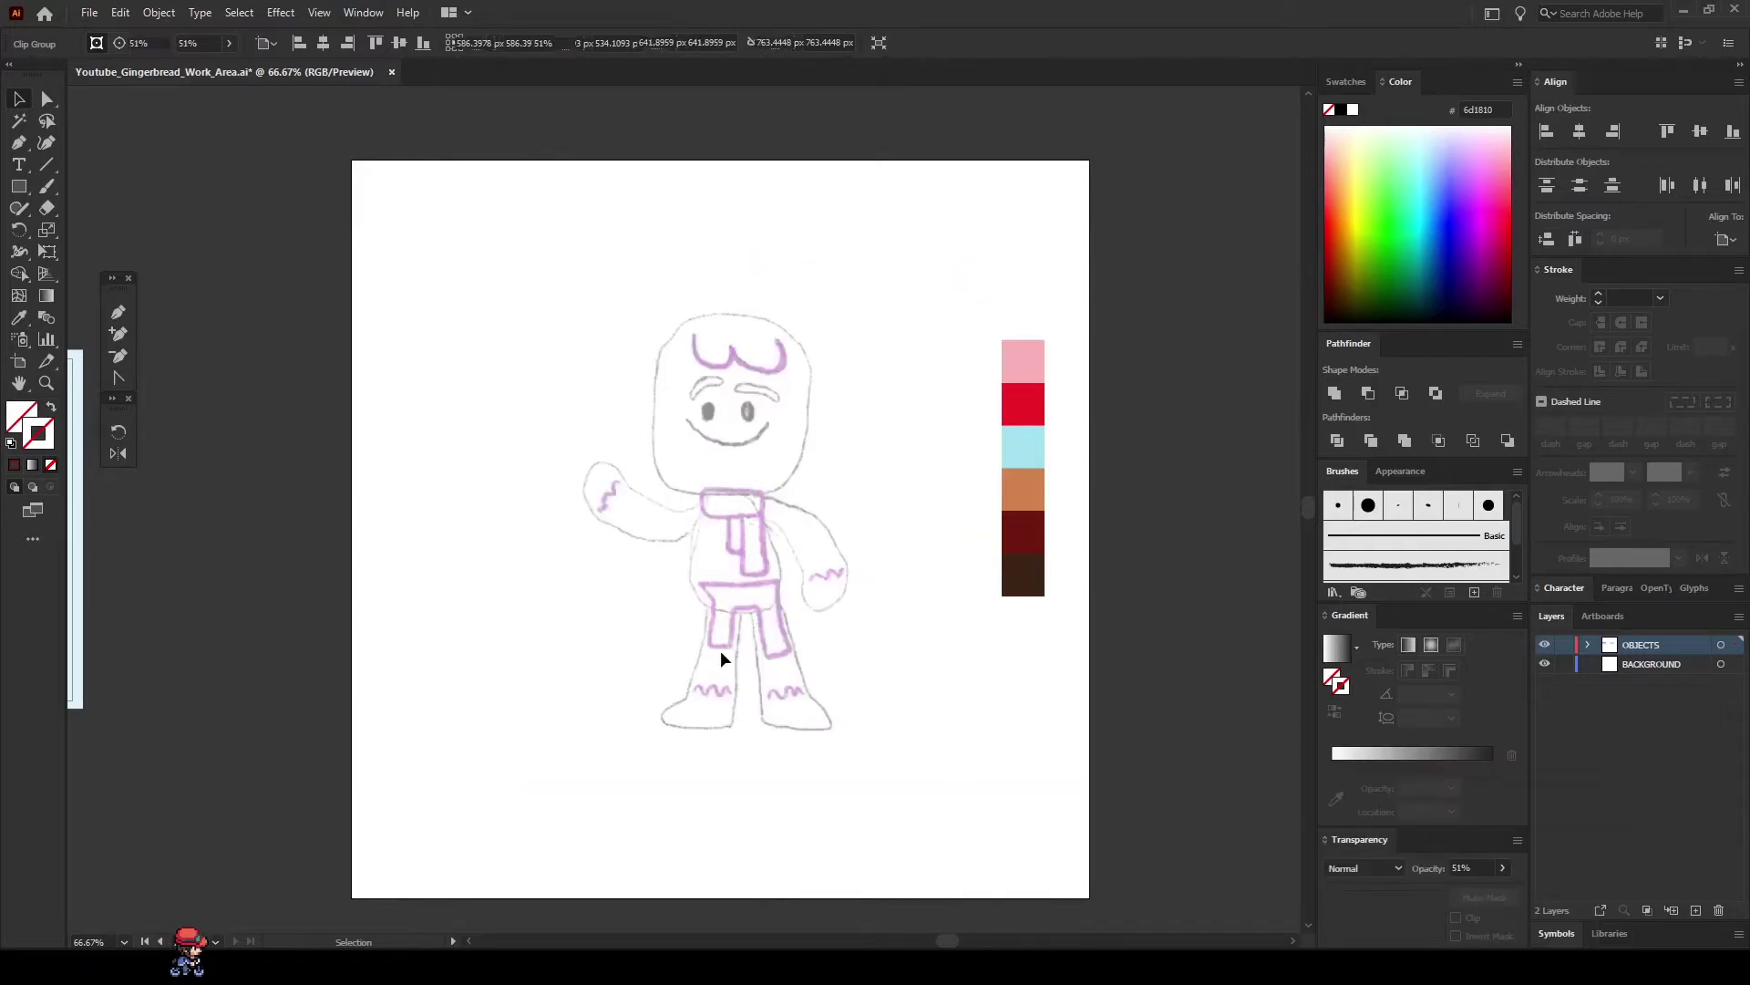
key(ctrl+z)
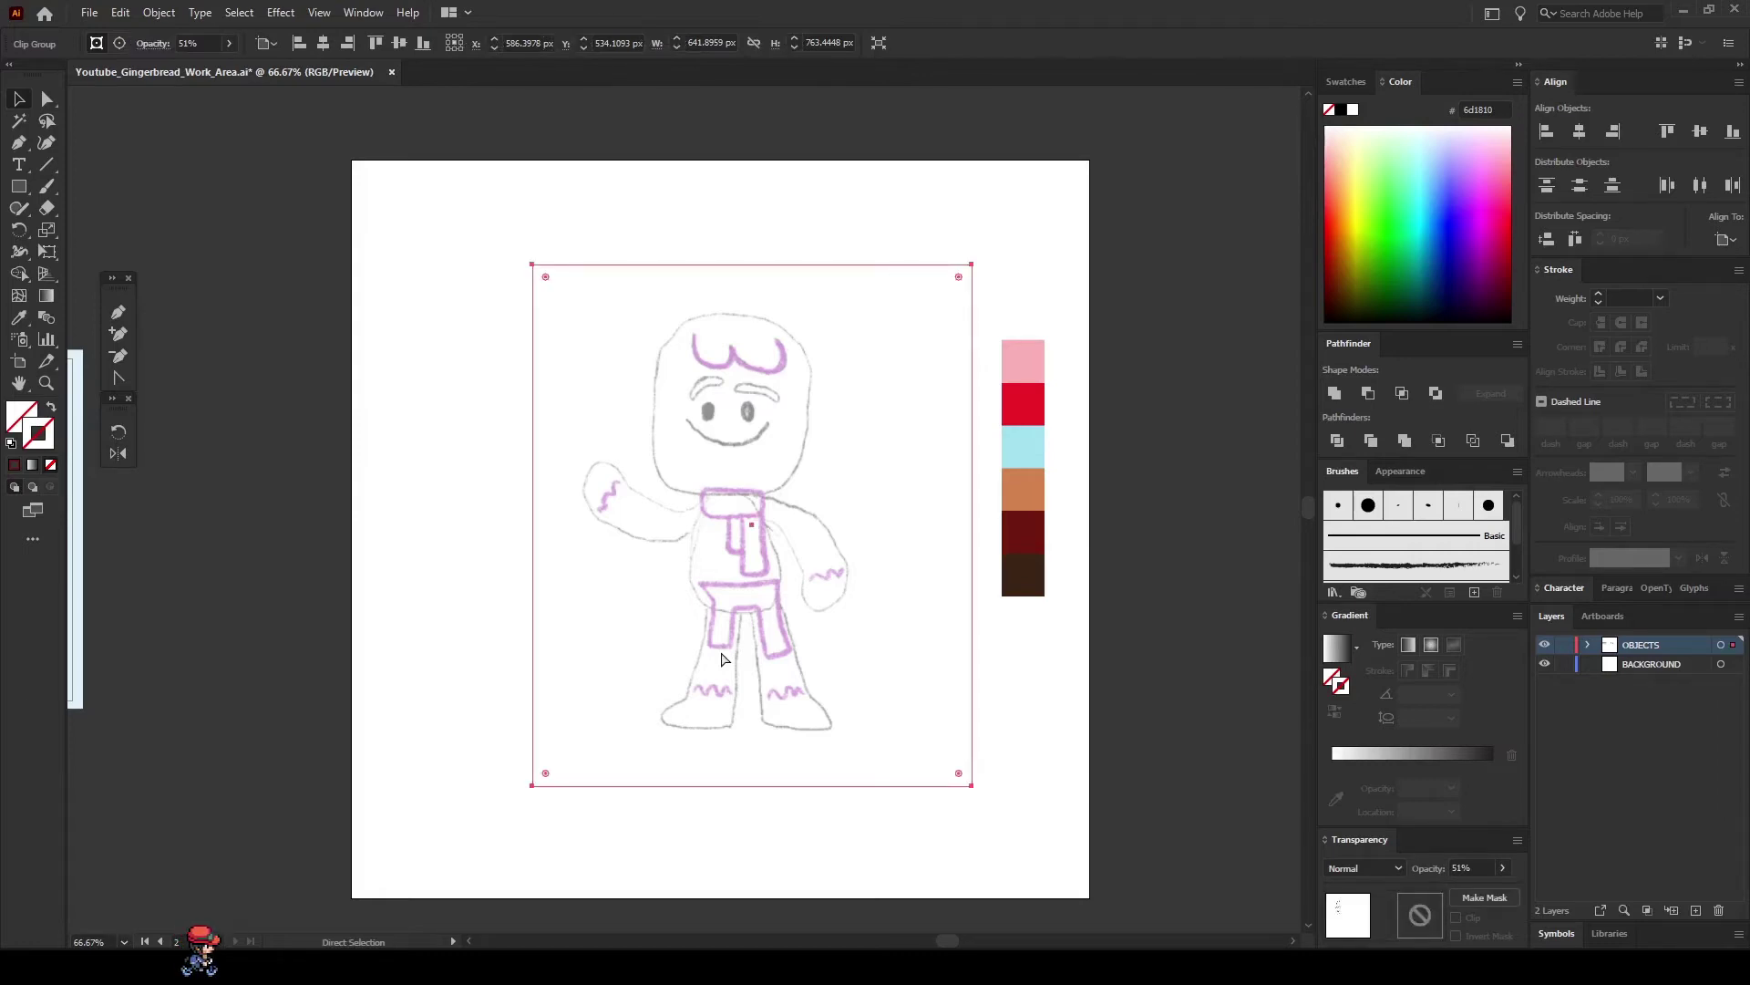
key(ctrl+2)
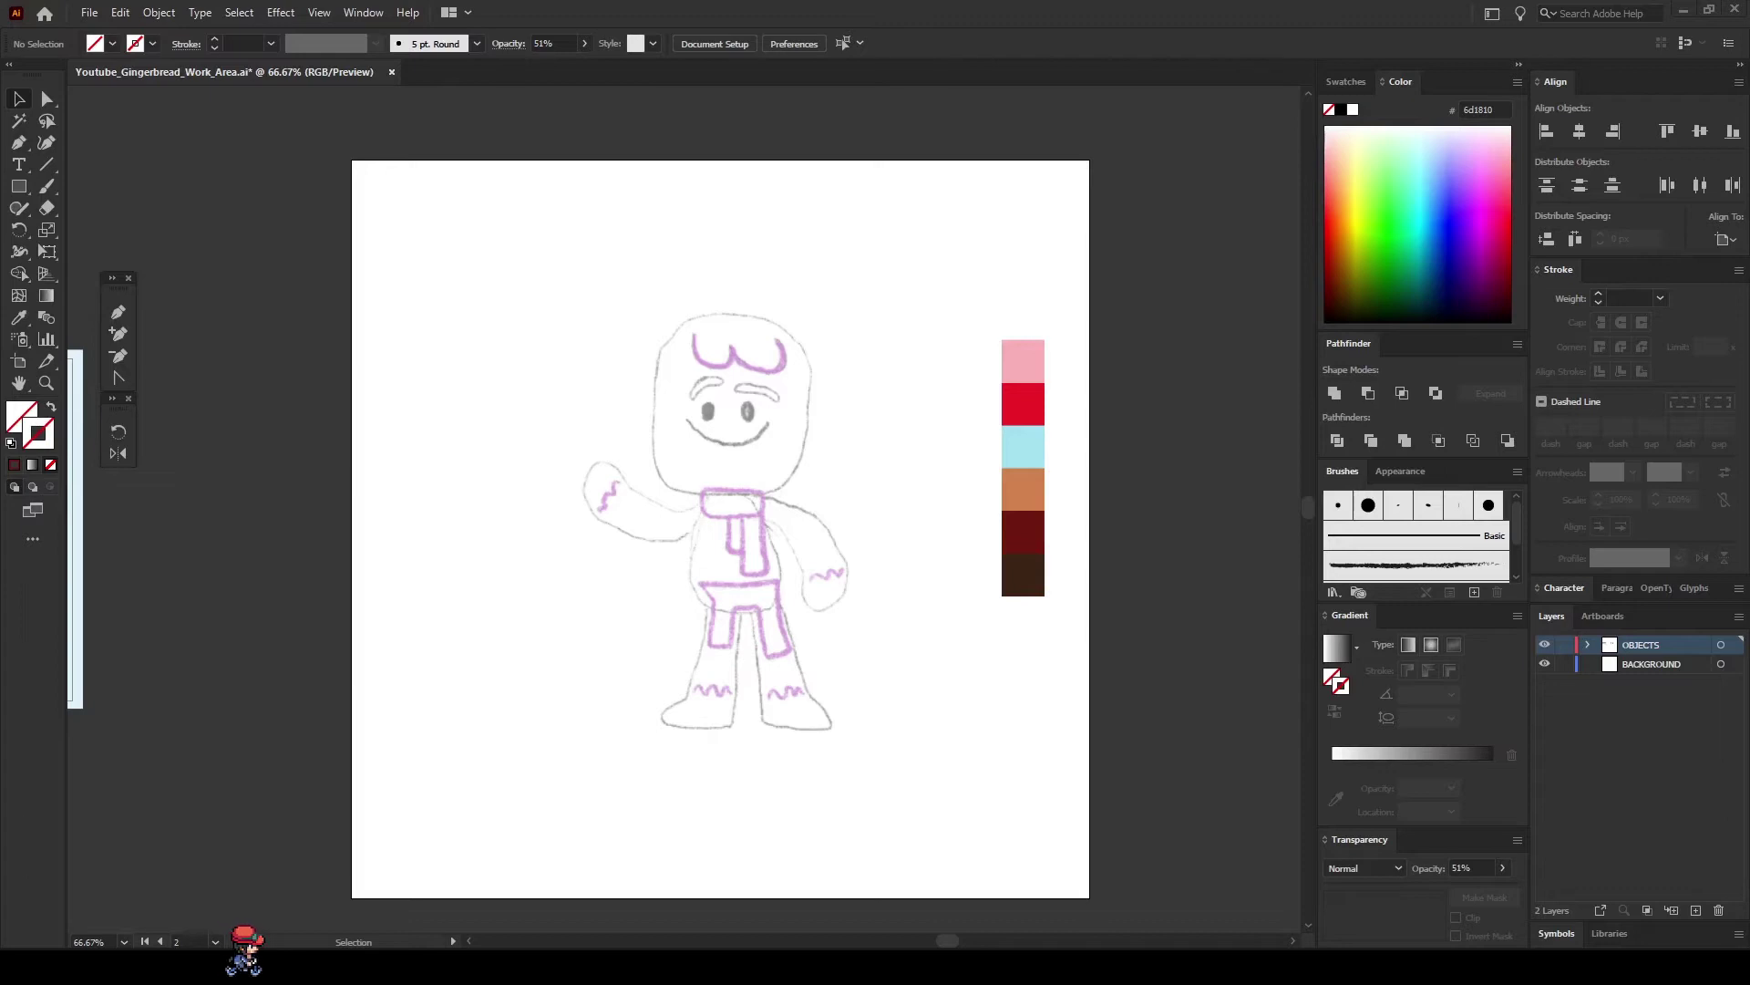
Collapse the BACKGROUND layer and make OBJECTS the active layer.
key(z)
drag(729, 460, 620, 580)
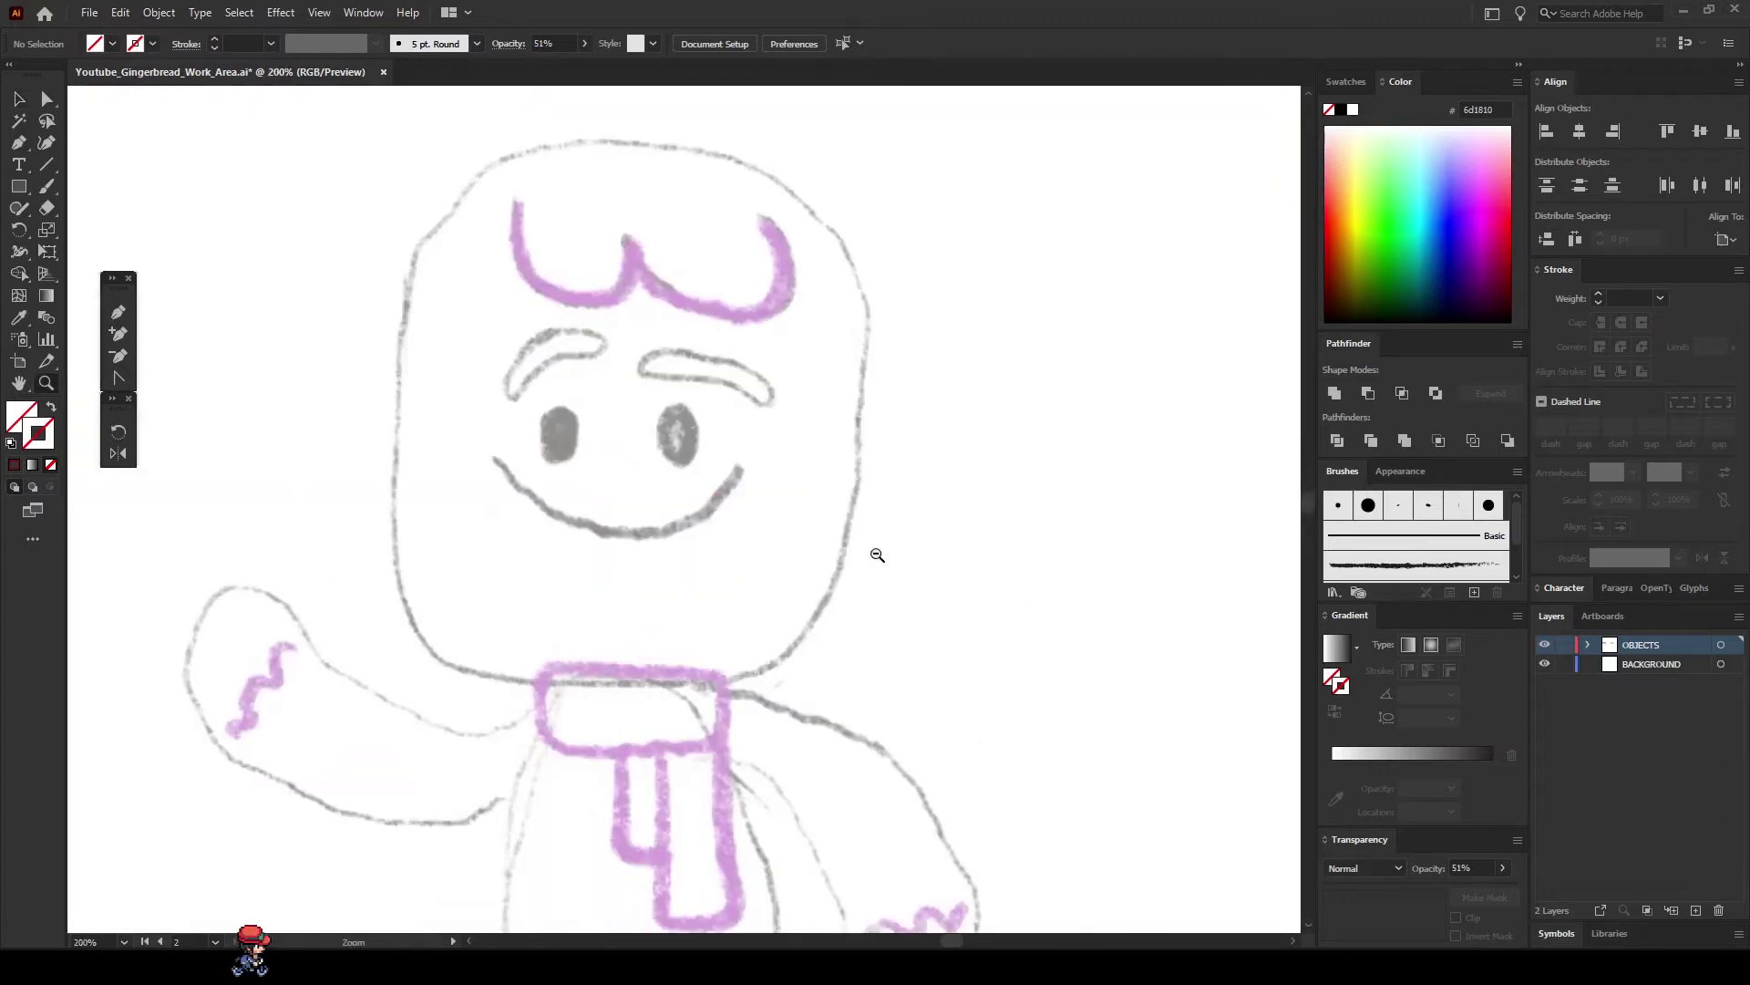
alt+click(883, 552)
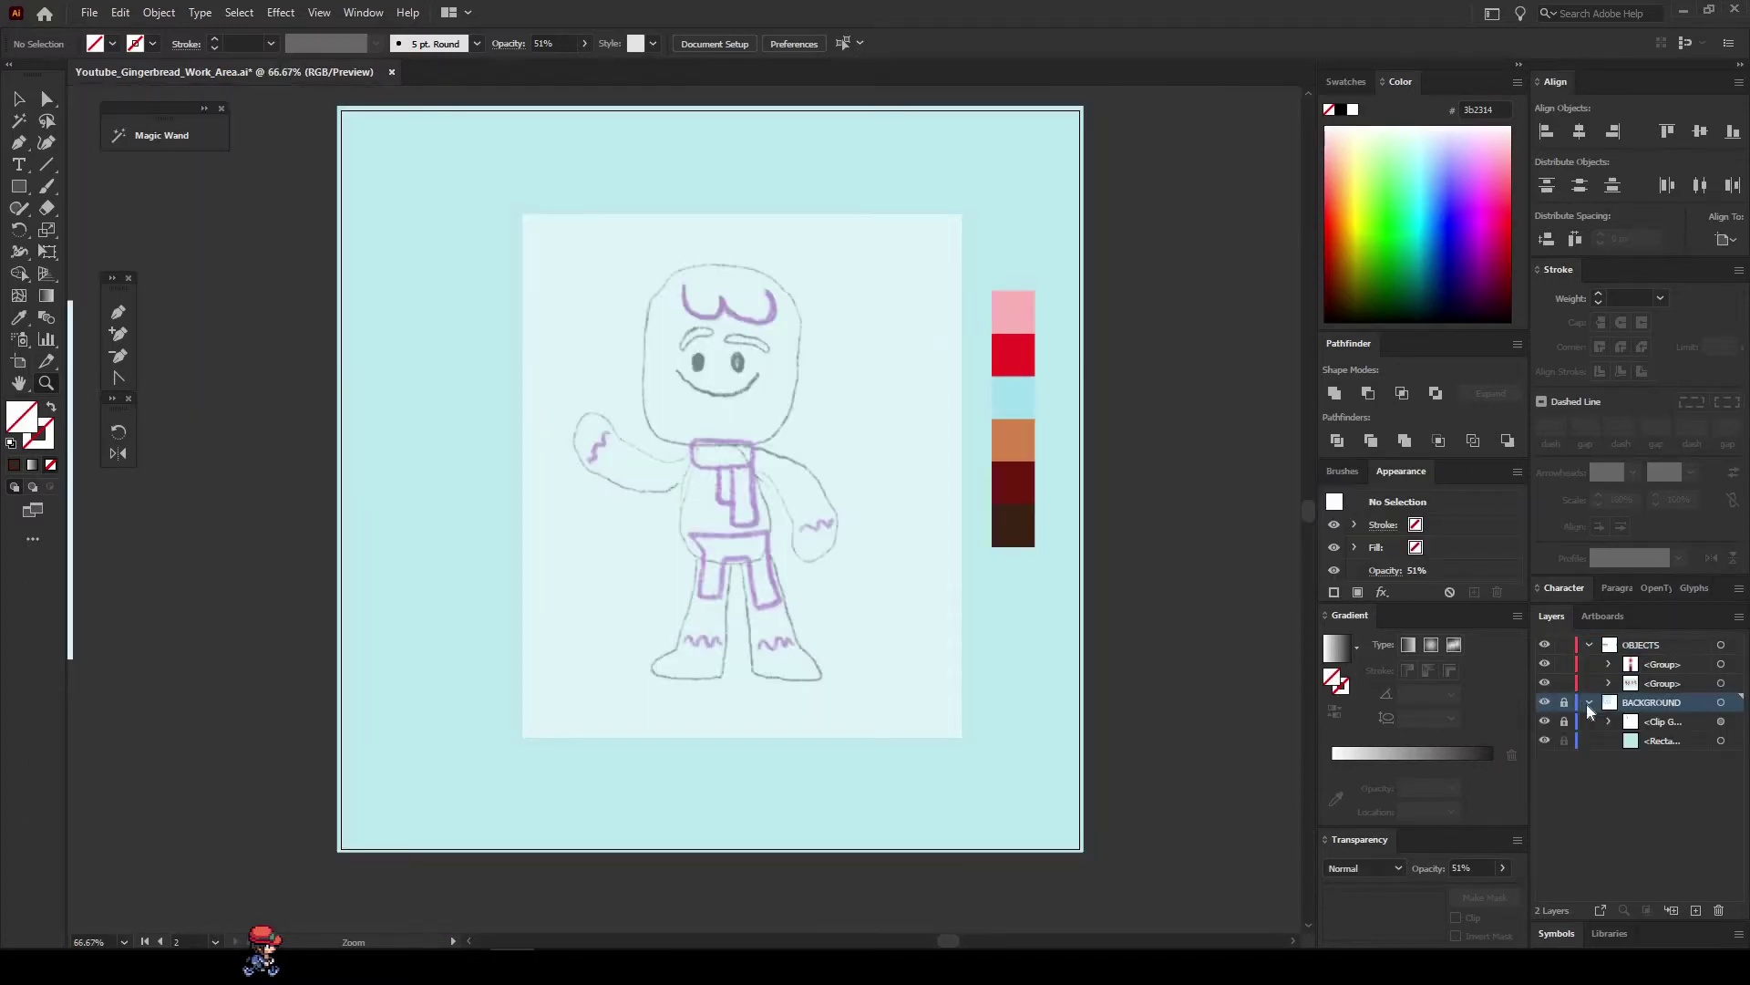
click(1589, 703)
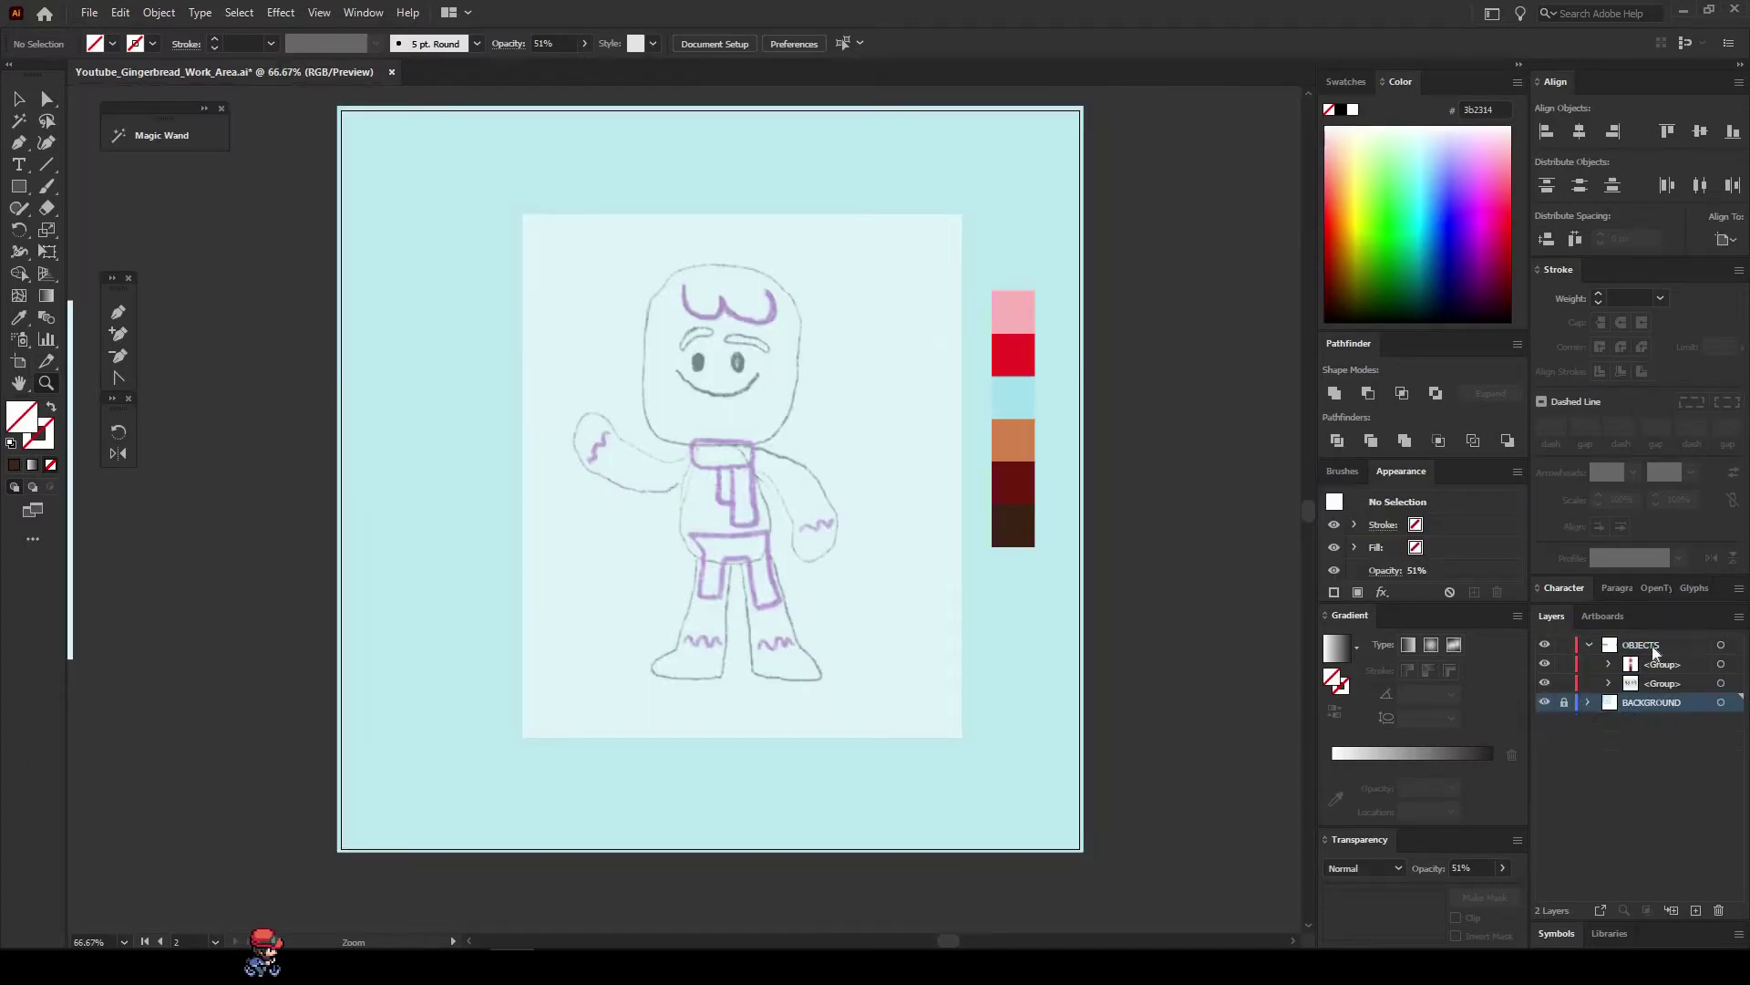
click(1654, 646)
Sample the dark brown palette swatch with the Eyedropper as the fill colour.
click(646, 436)
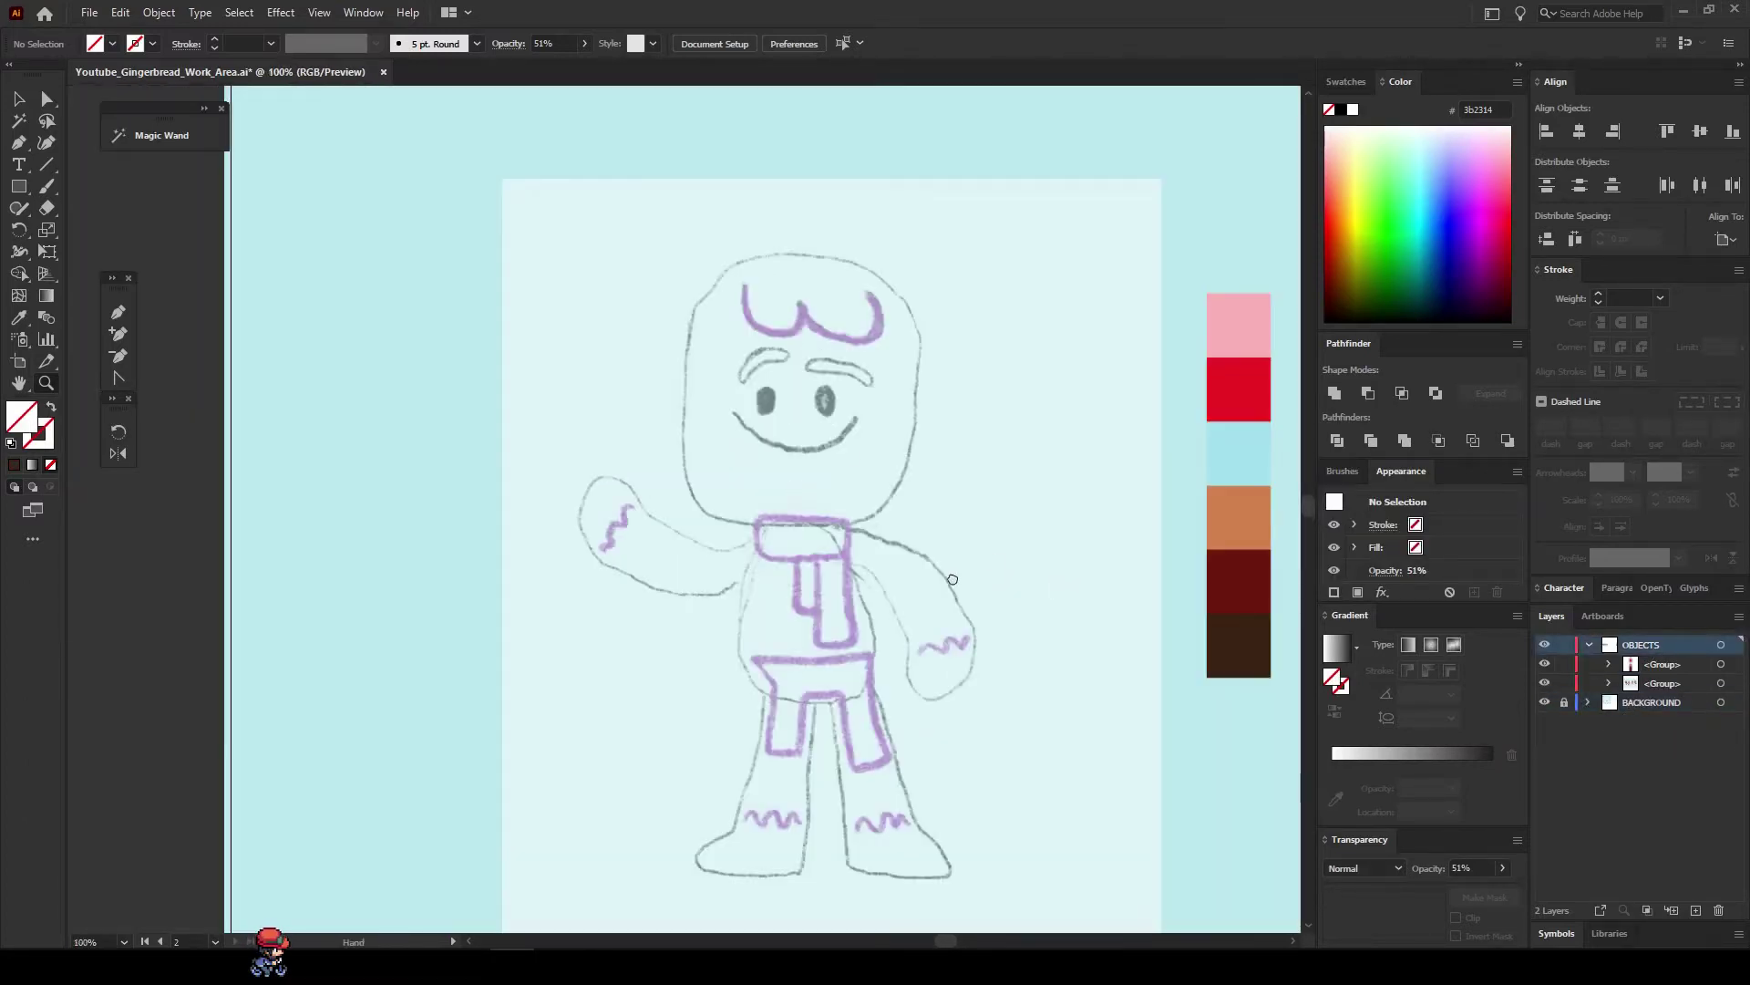
drag(952, 578, 886, 581)
key(a)
key(i)
click(1177, 642)
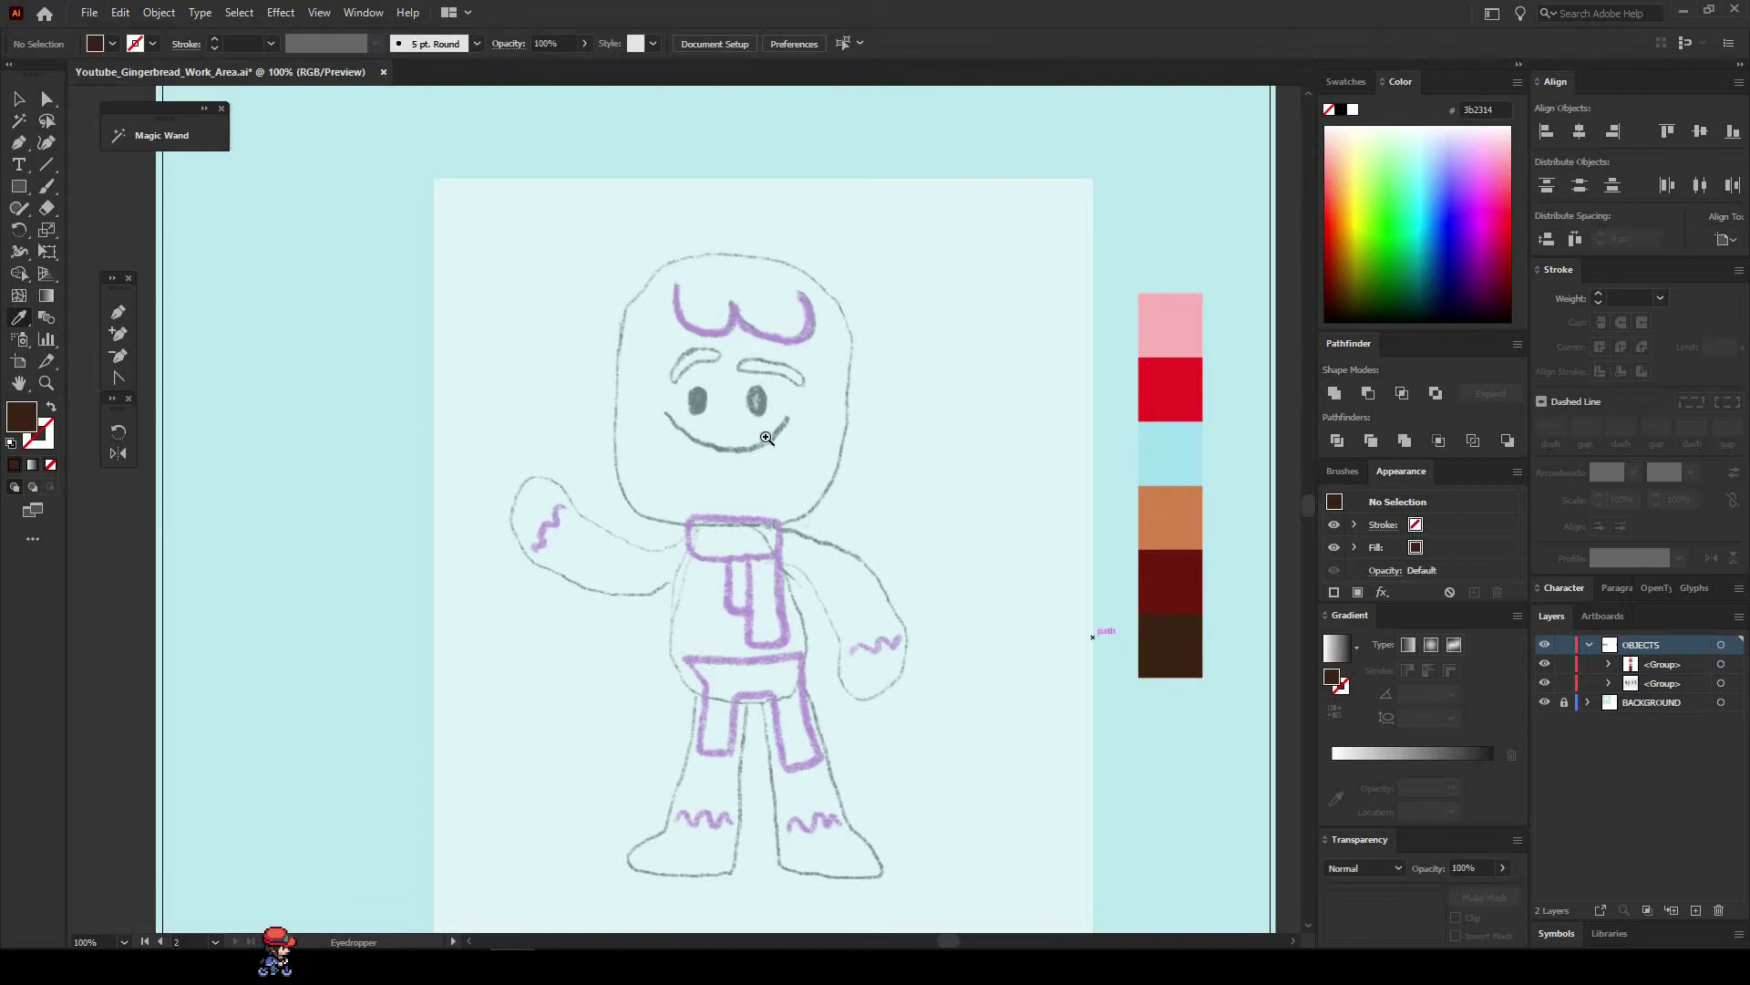
Draw a dark brown ellipse about 22 by 31 px over one sketched eye and duplicate it horizontally over the other.
key(z)
click(765, 441)
click(629, 504)
key(l)
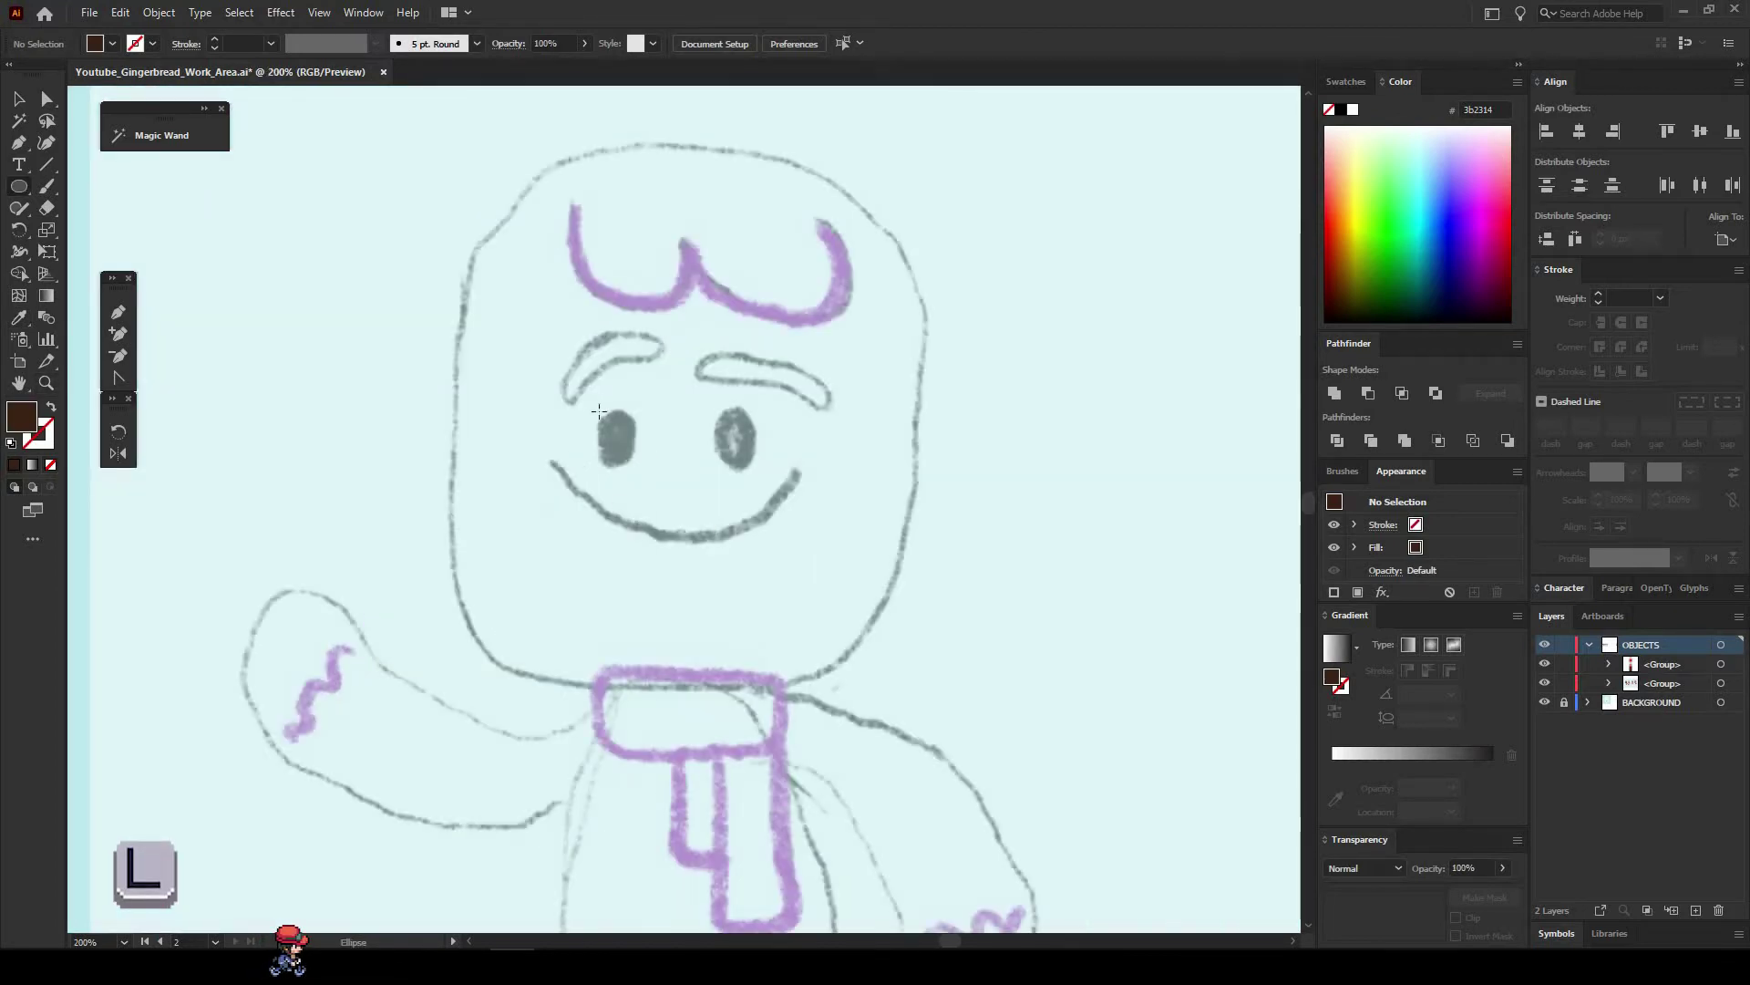
drag(594, 410, 765, 459)
key(v)
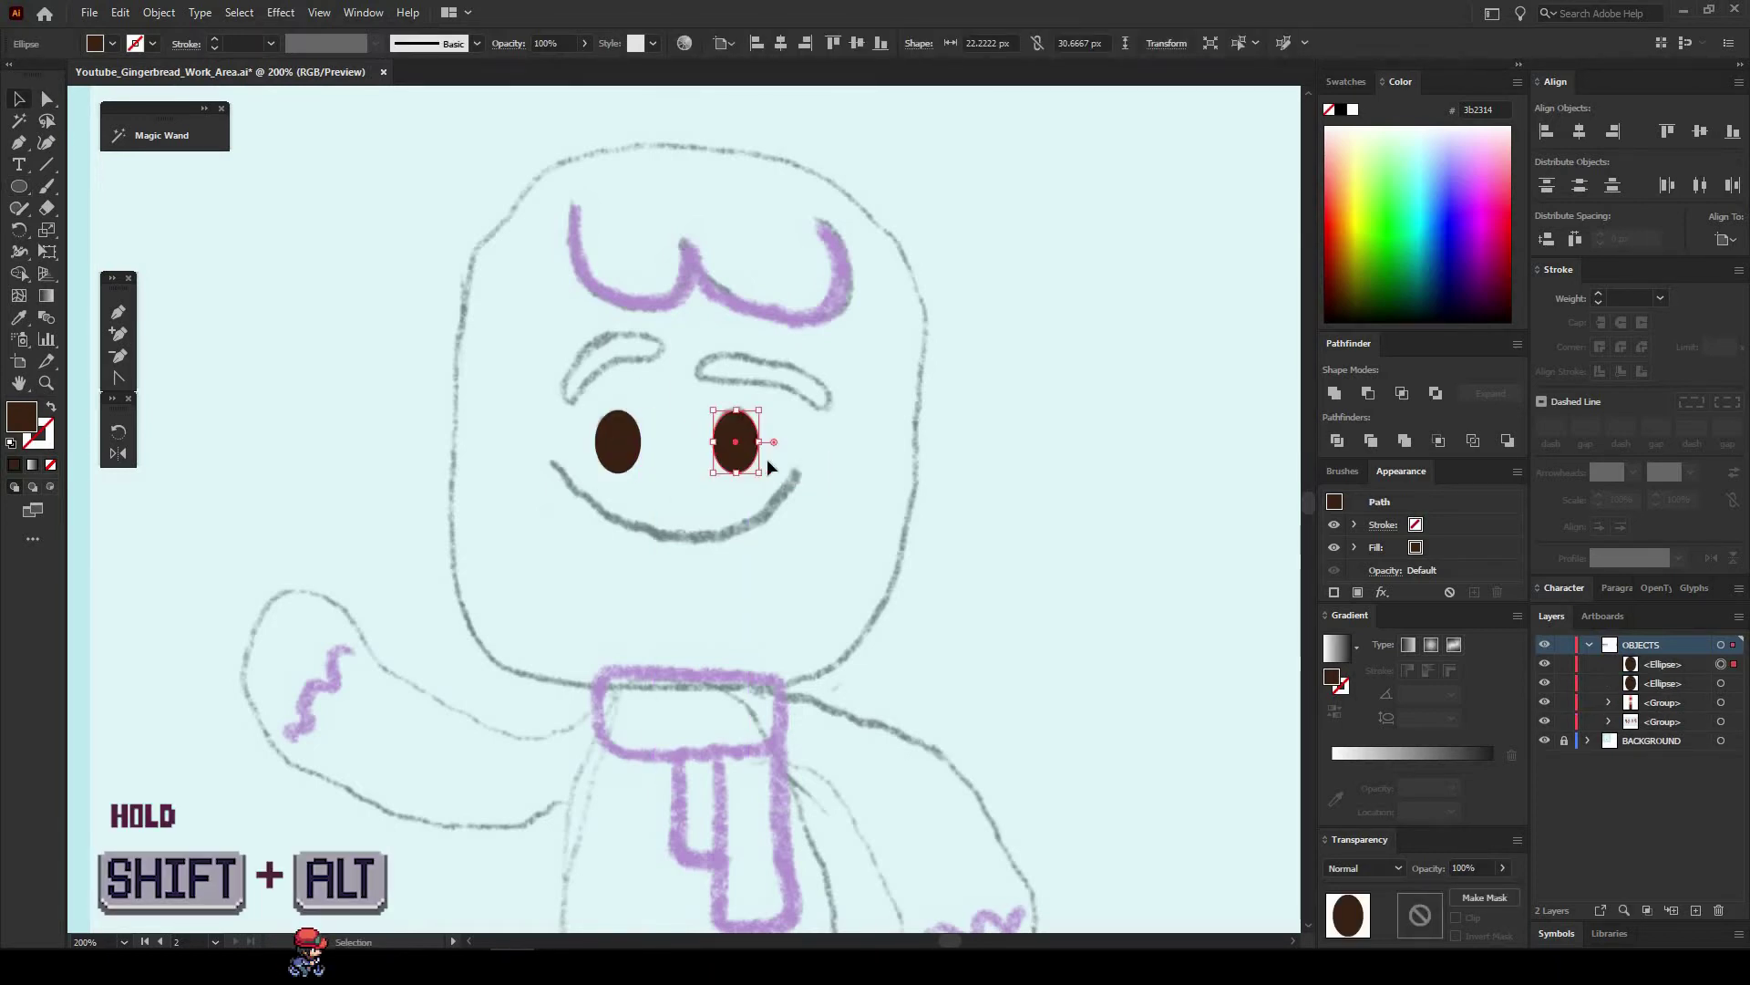
Group the two eye ellipses and combine them with Pathfinder's Unite.
drag(584, 378, 823, 506)
key(ctrl+g)
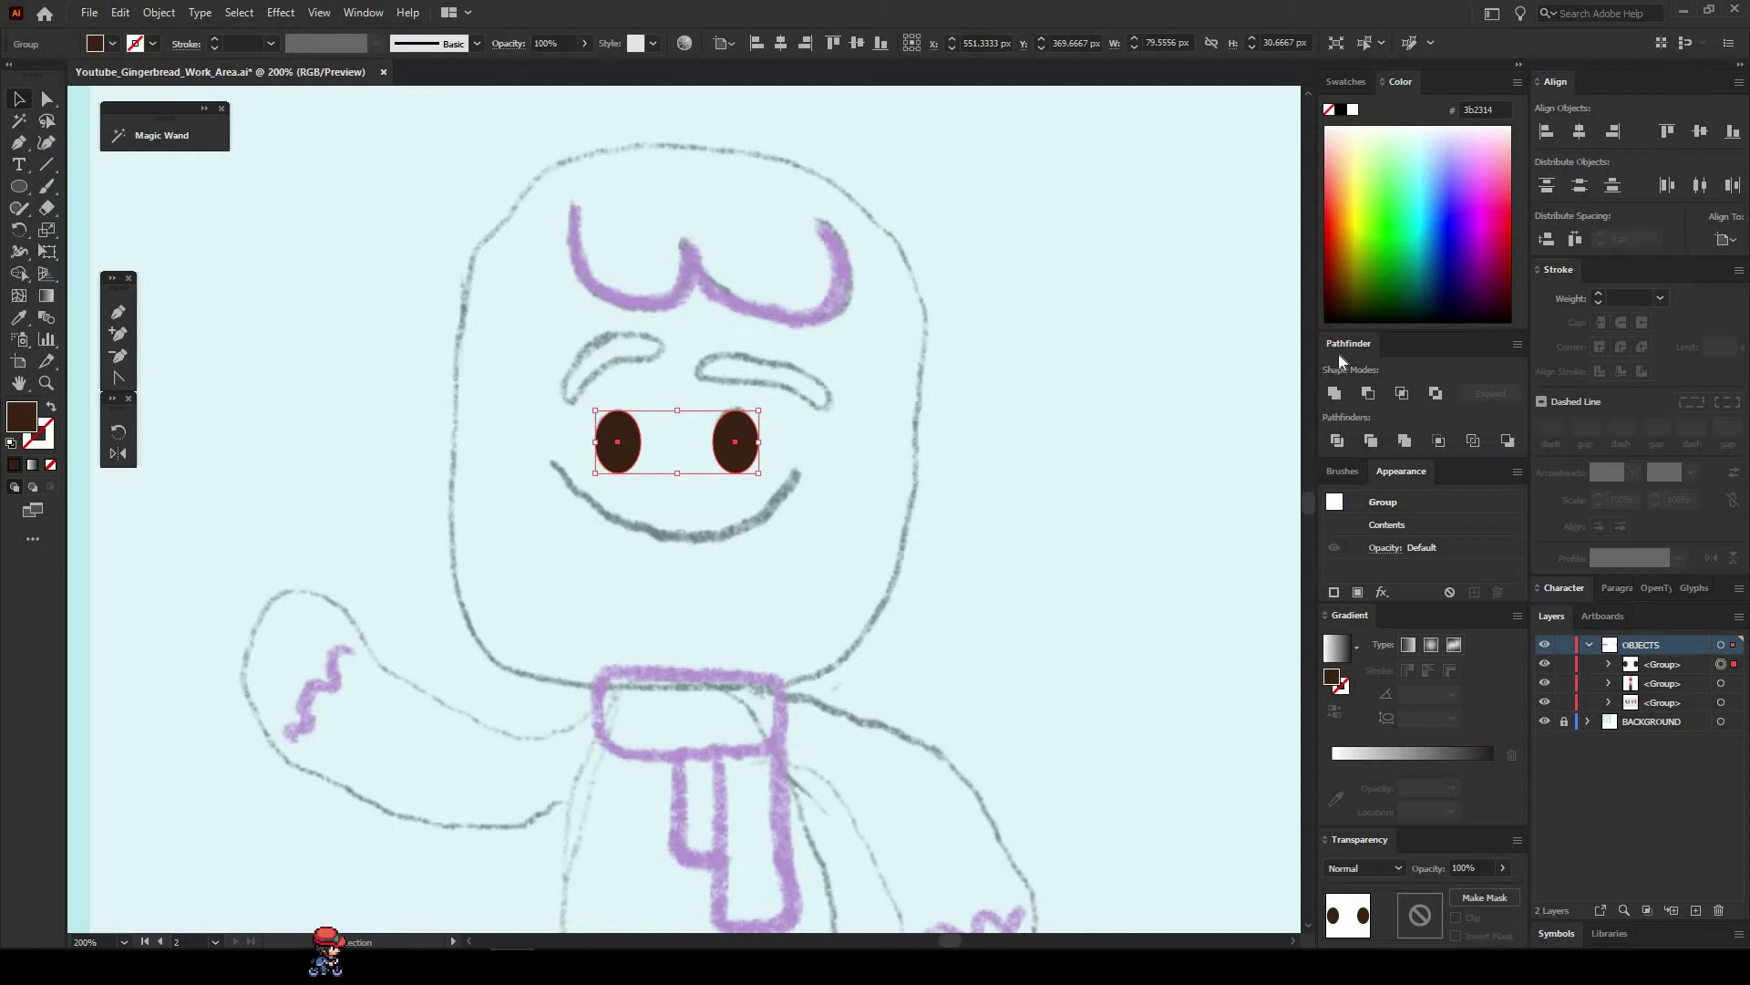
click(363, 12)
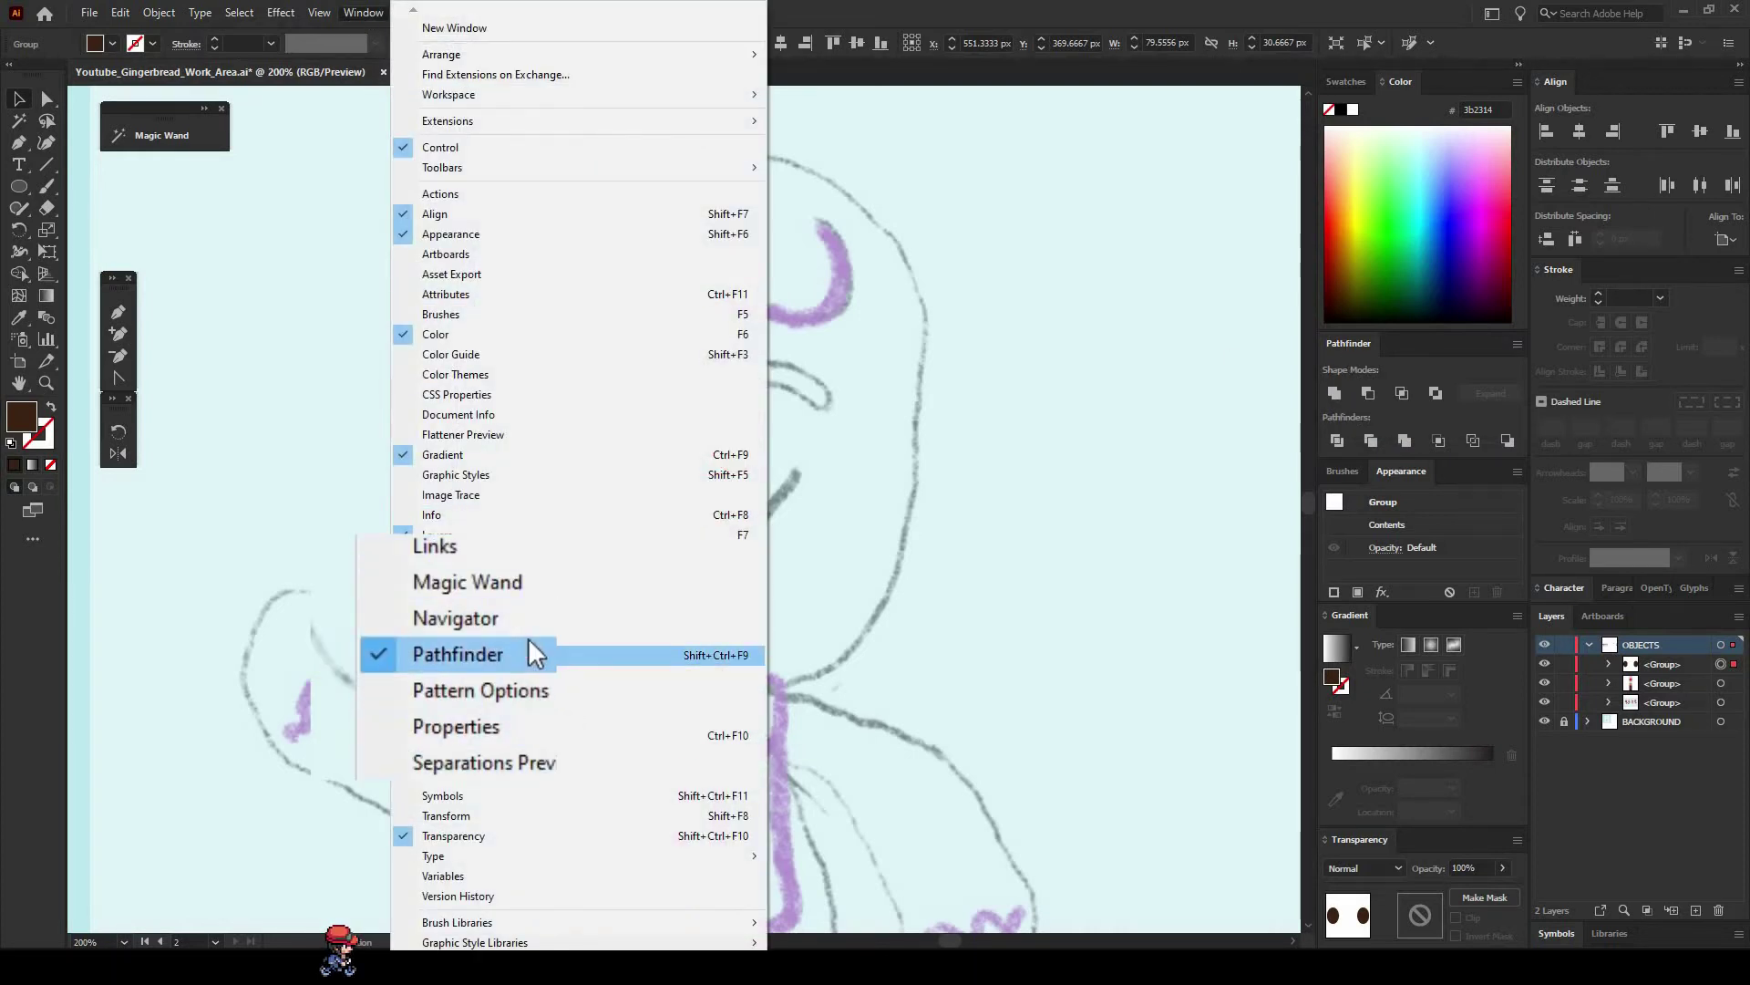
click(1335, 390)
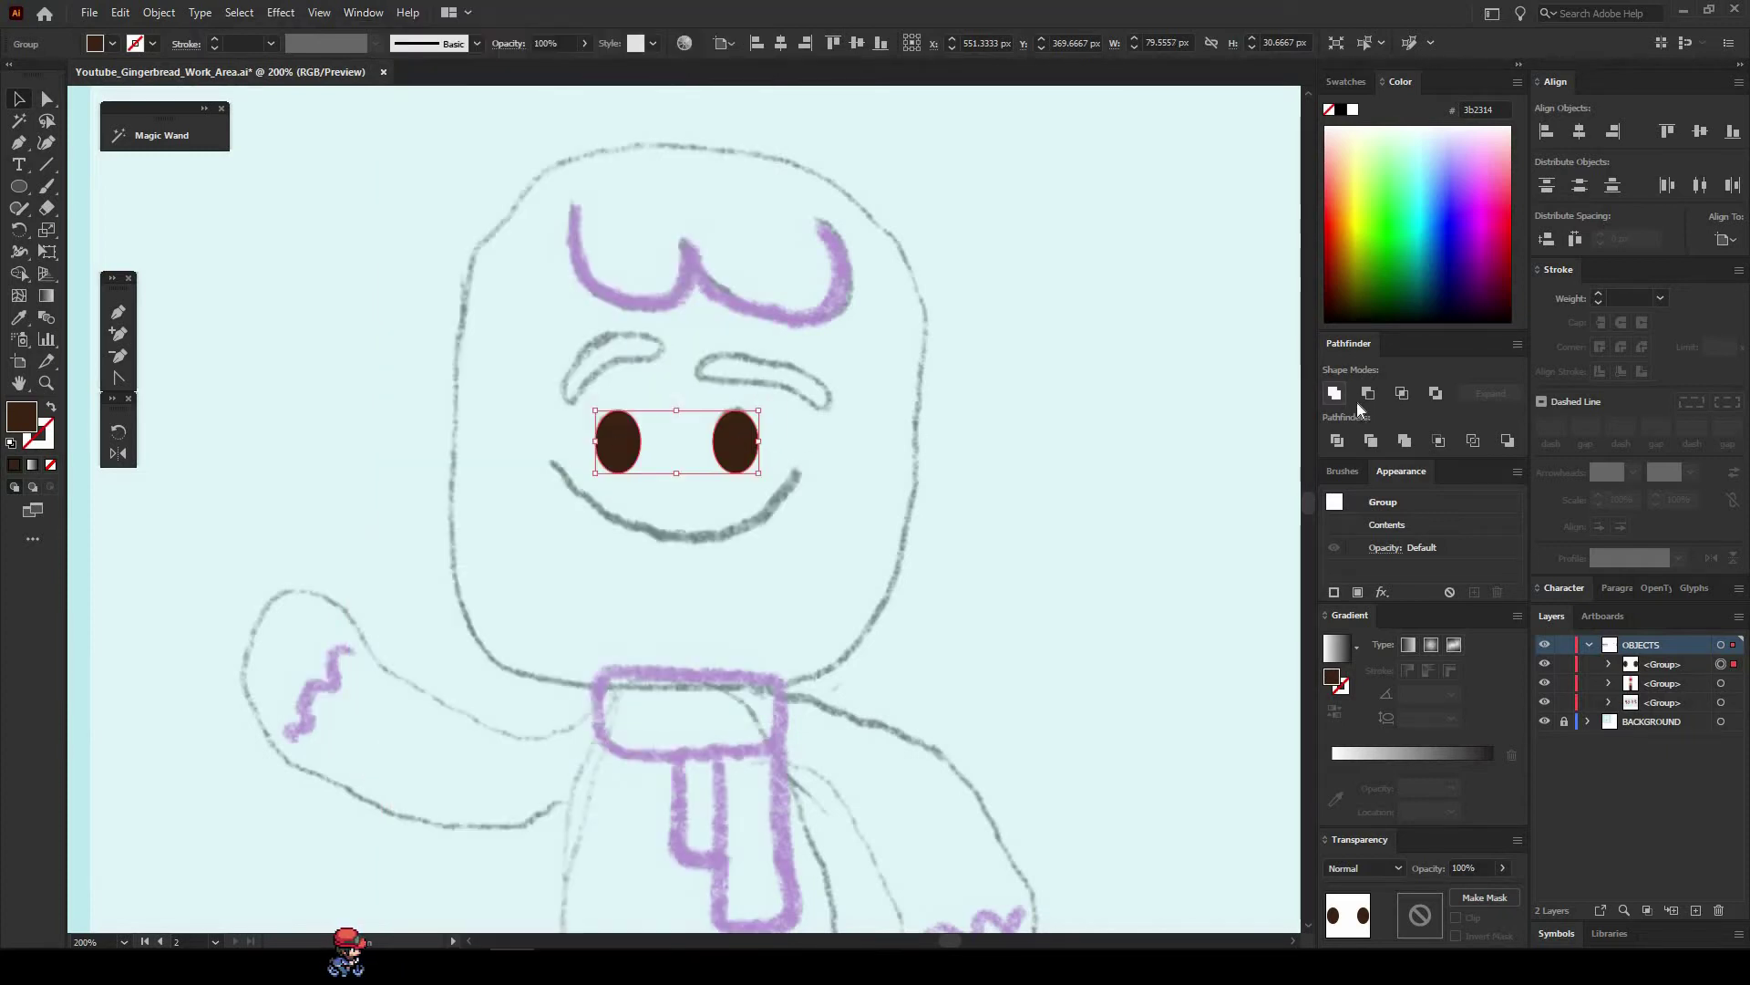
click(1310, 373)
click(778, 468)
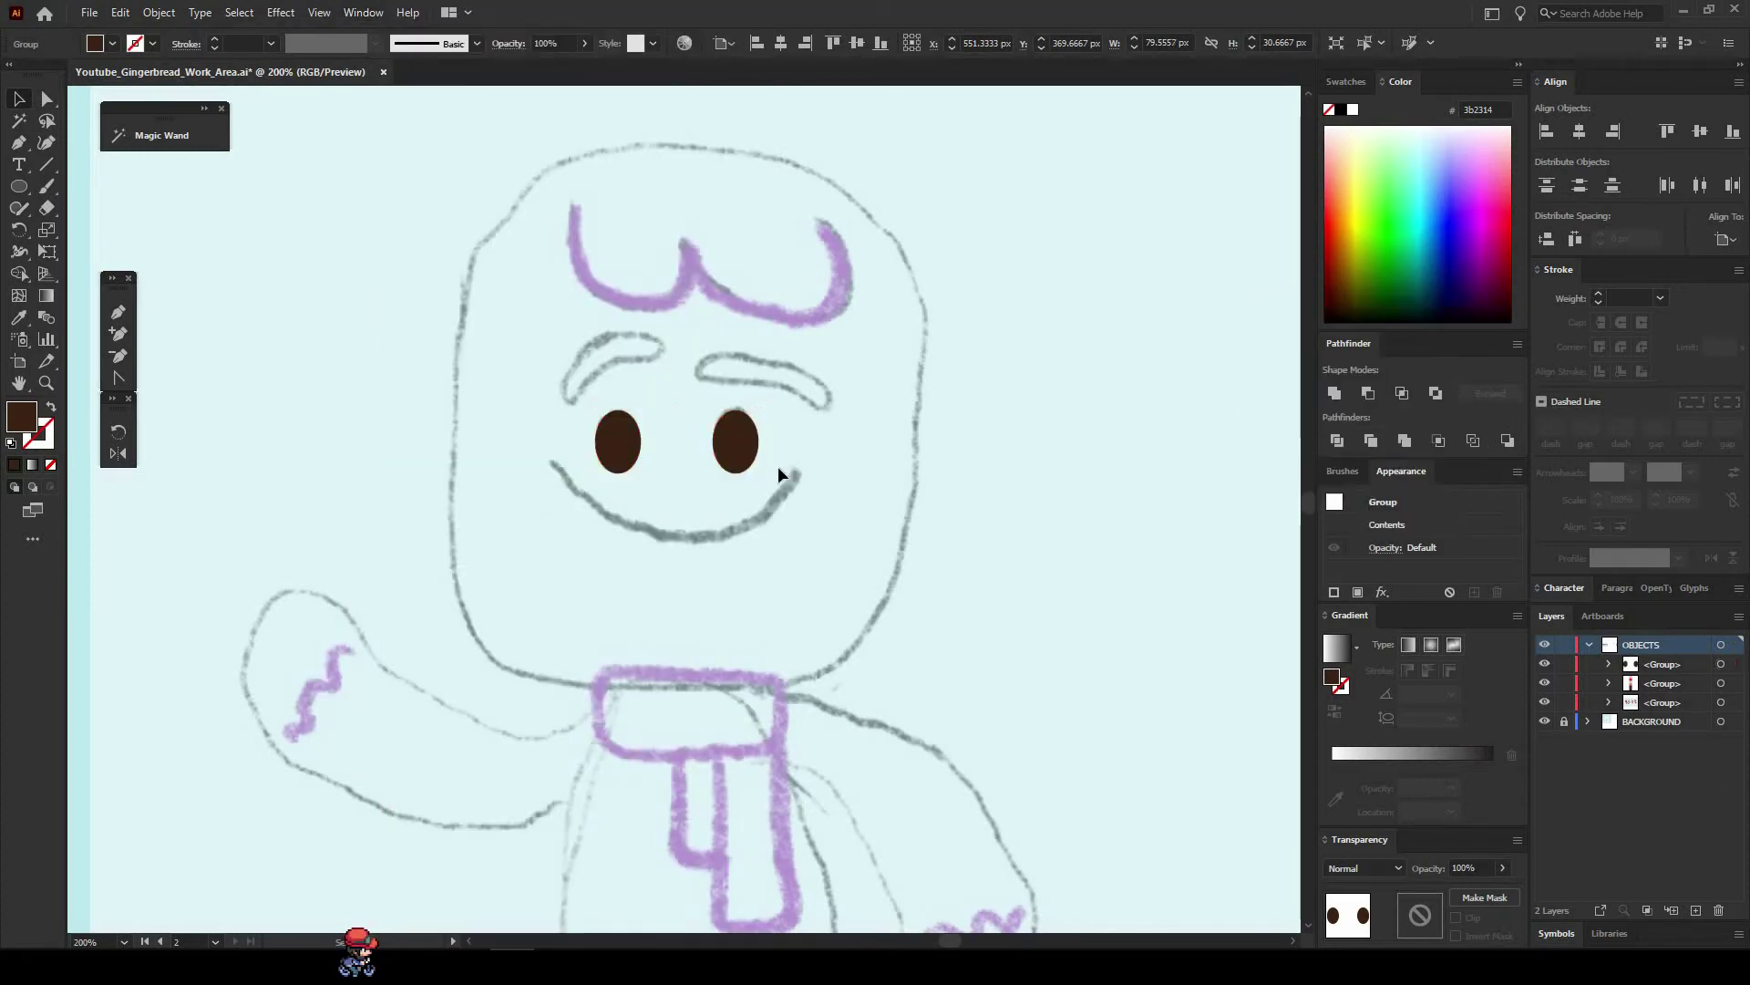
Take the fill colour from the red palette swatch, leaving nothing selected for tracing the mouth.
key(a)
key(z)
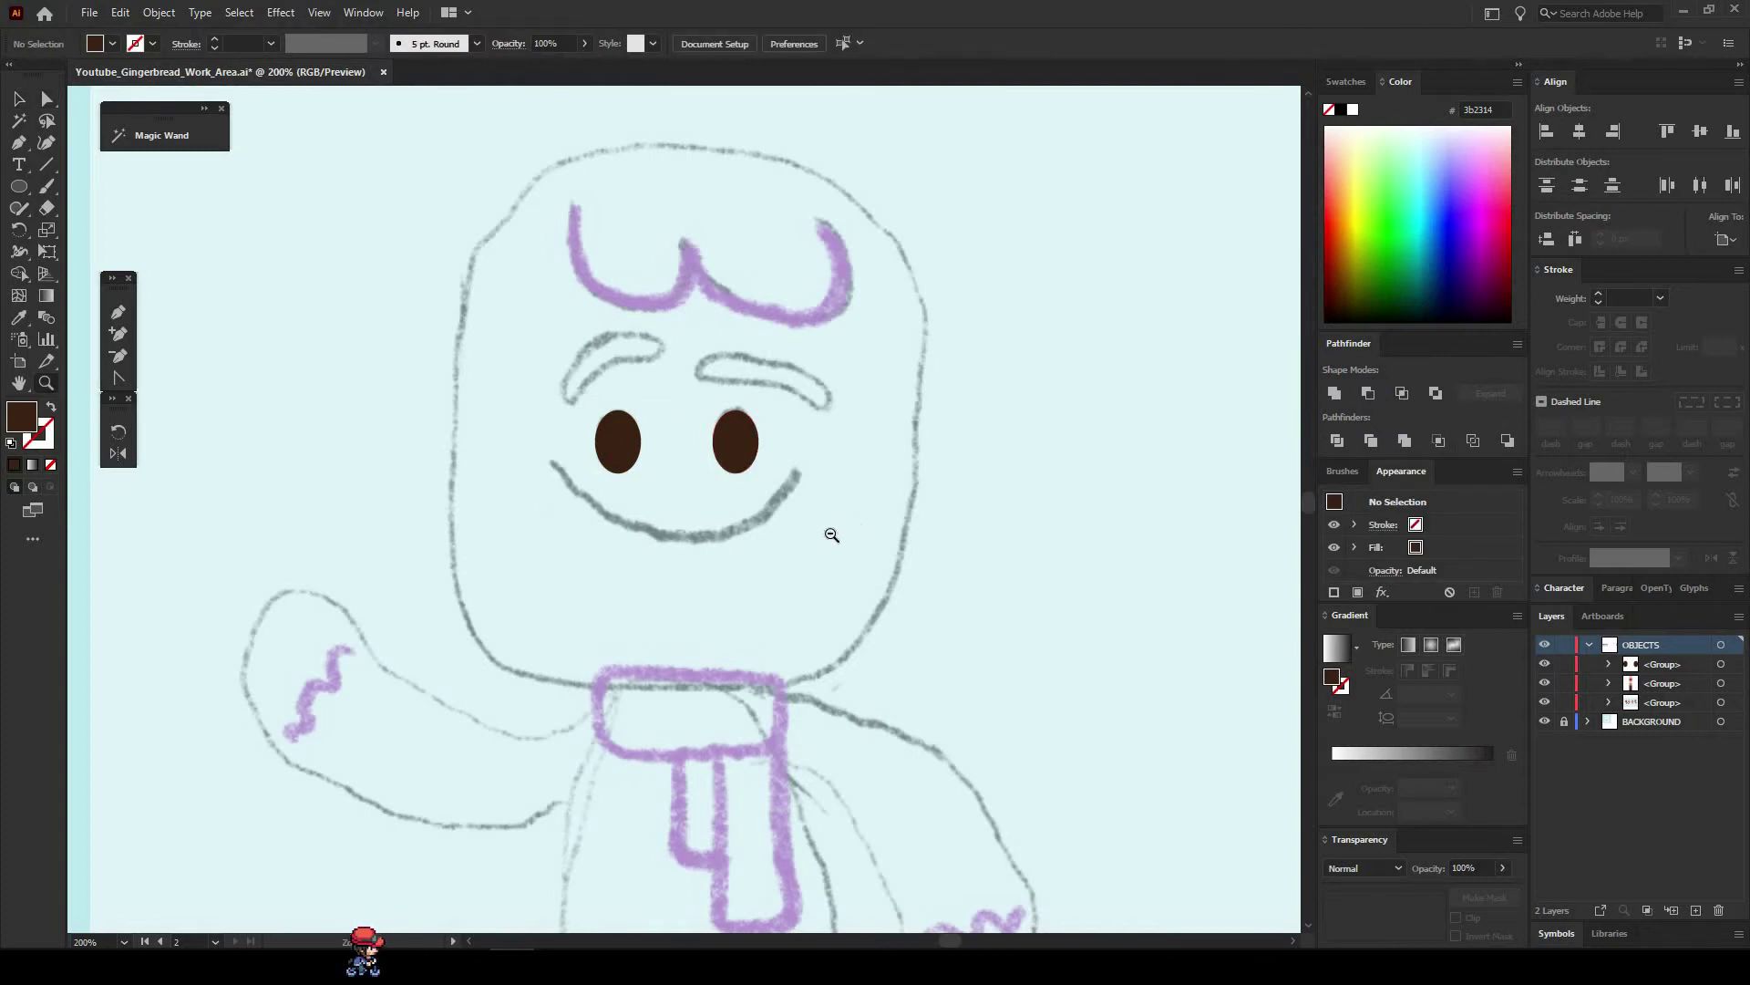
alt+click(829, 535)
alt+click(829, 534)
drag(712, 523, 754, 539)
key(a)
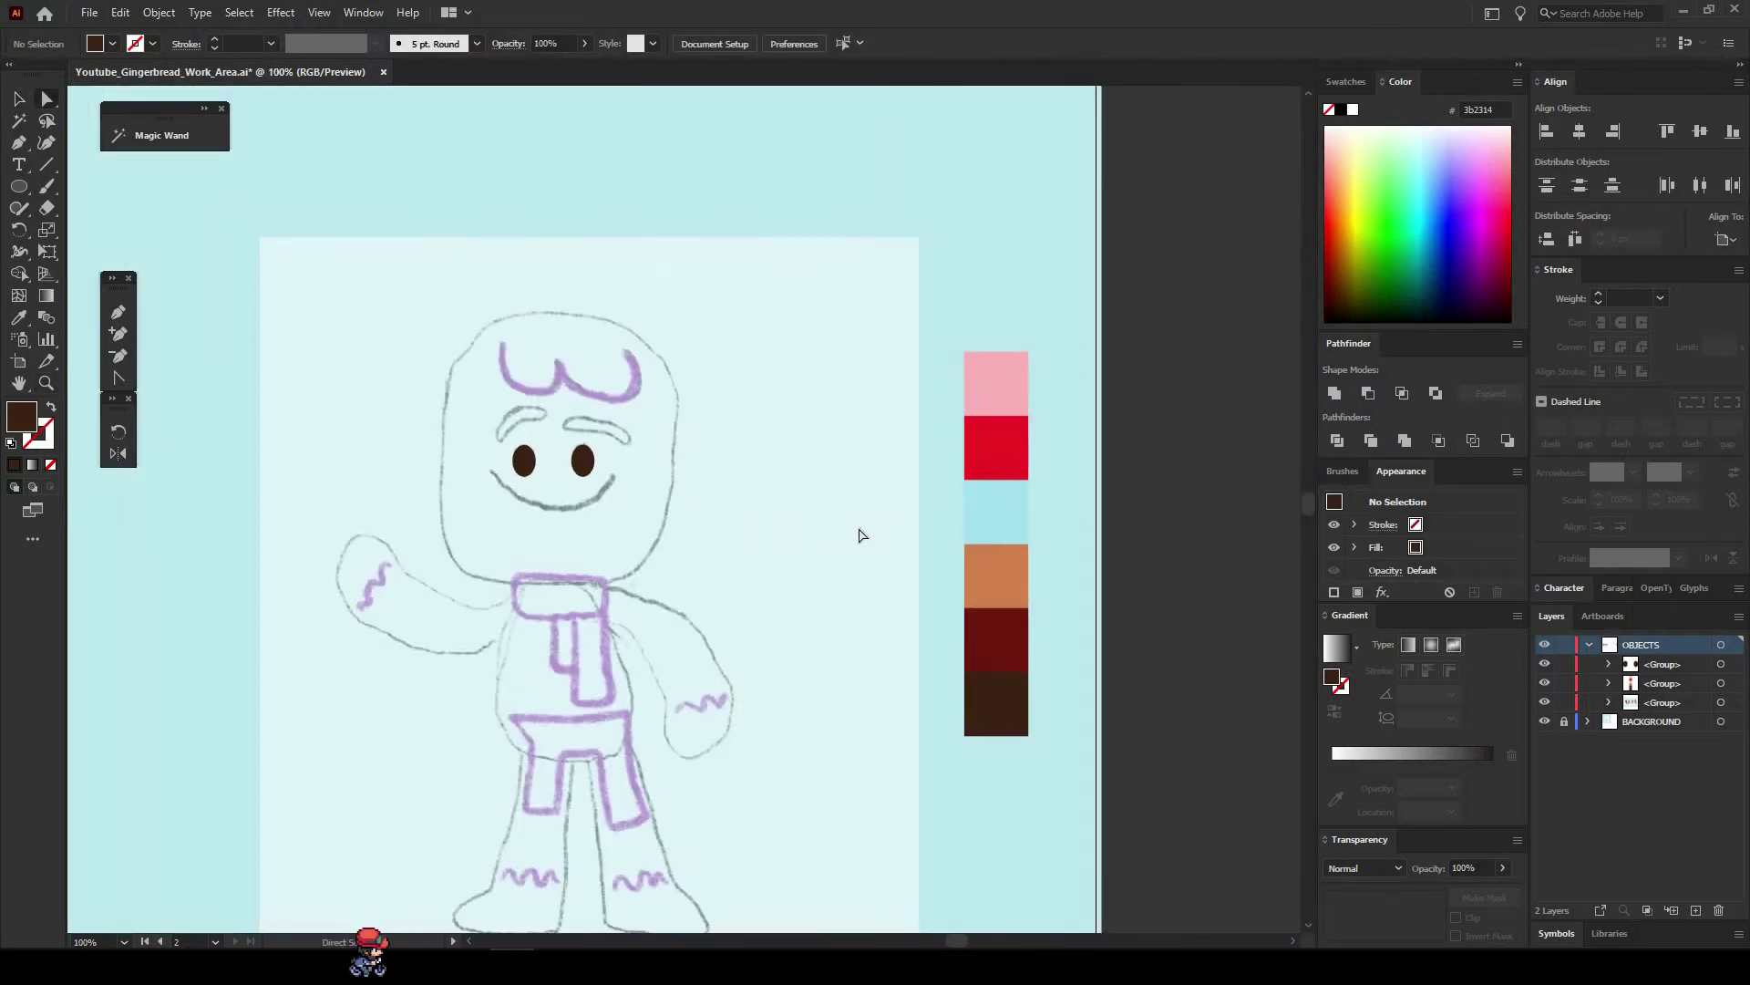
click(1005, 445)
key(z)
click(563, 497)
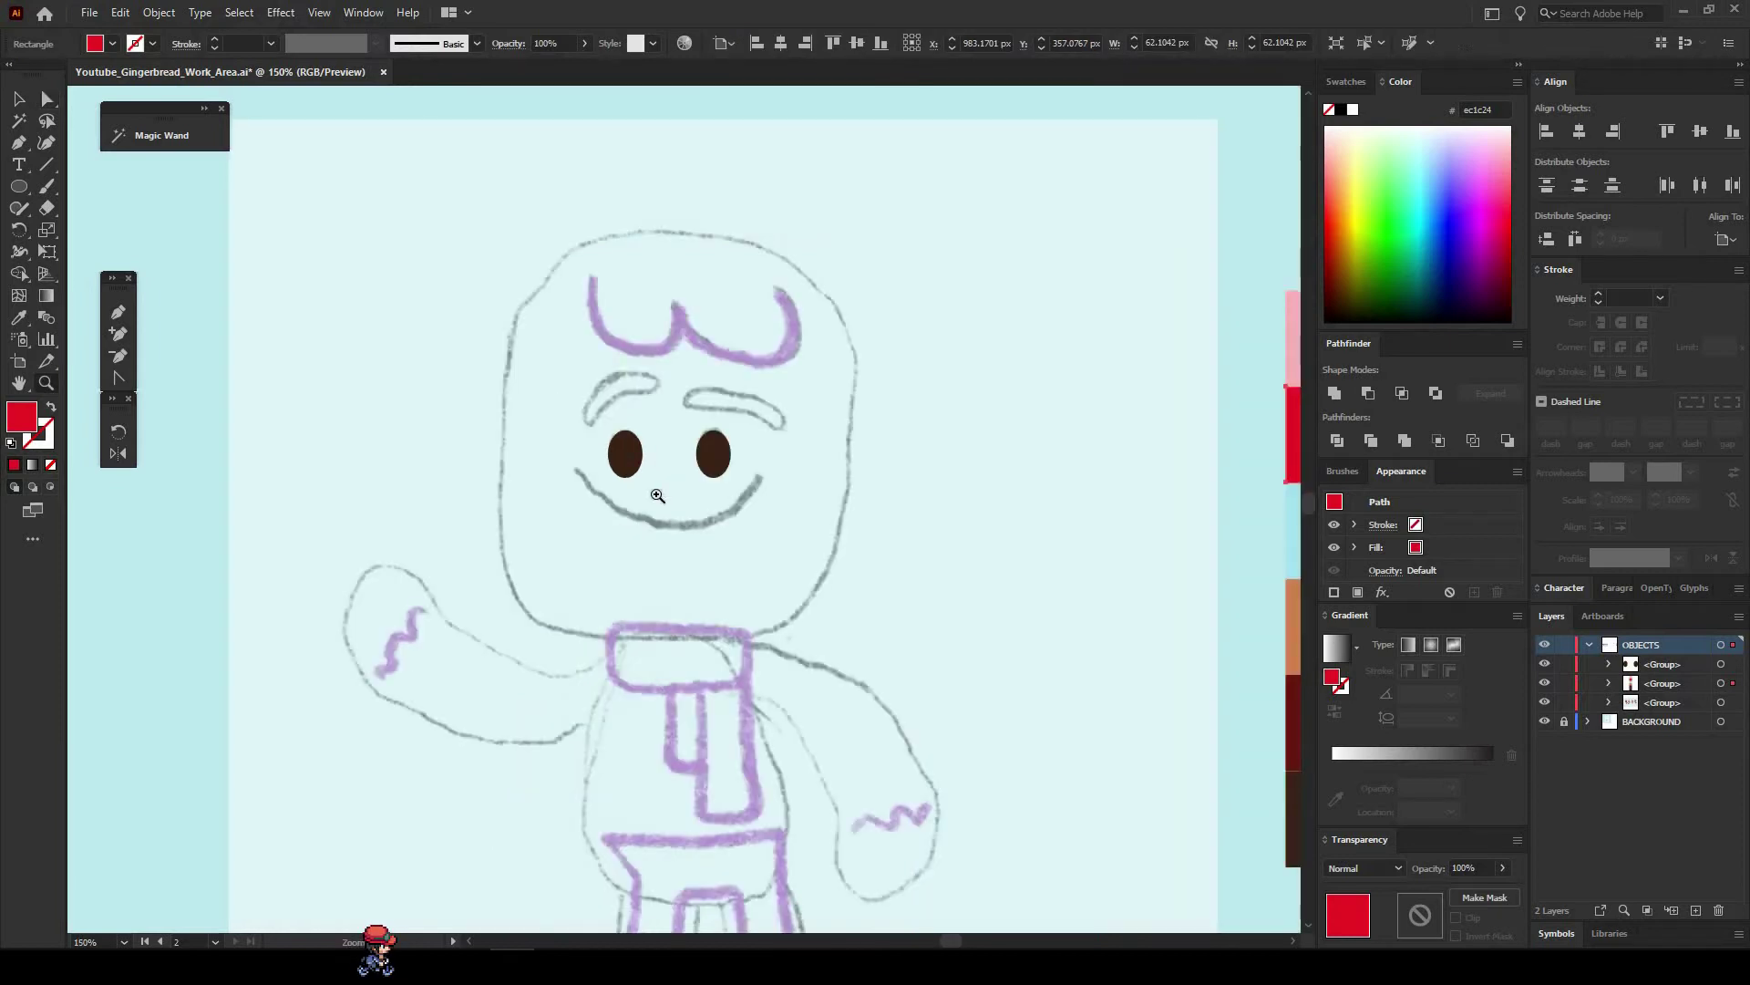
click(656, 495)
key(a)
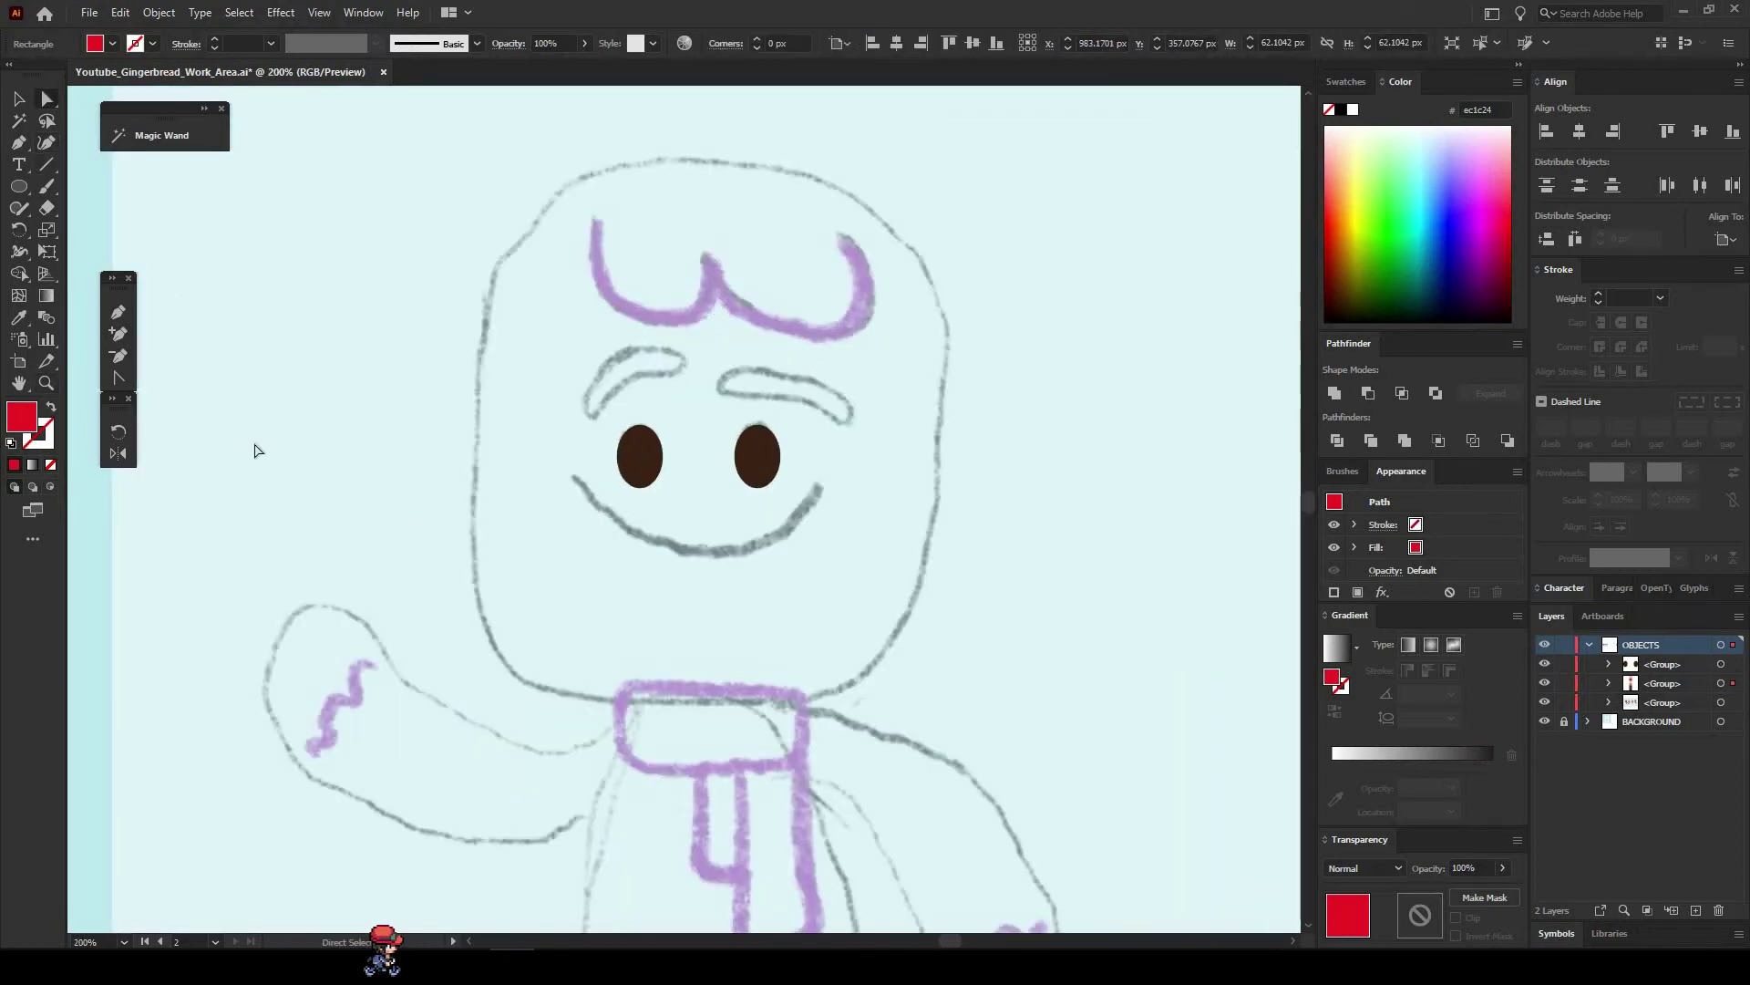
click(255, 444)
Trace the smile with the Curvature tool about 121 px wide and swap its fill and stroke to make a red line.
click(45, 146)
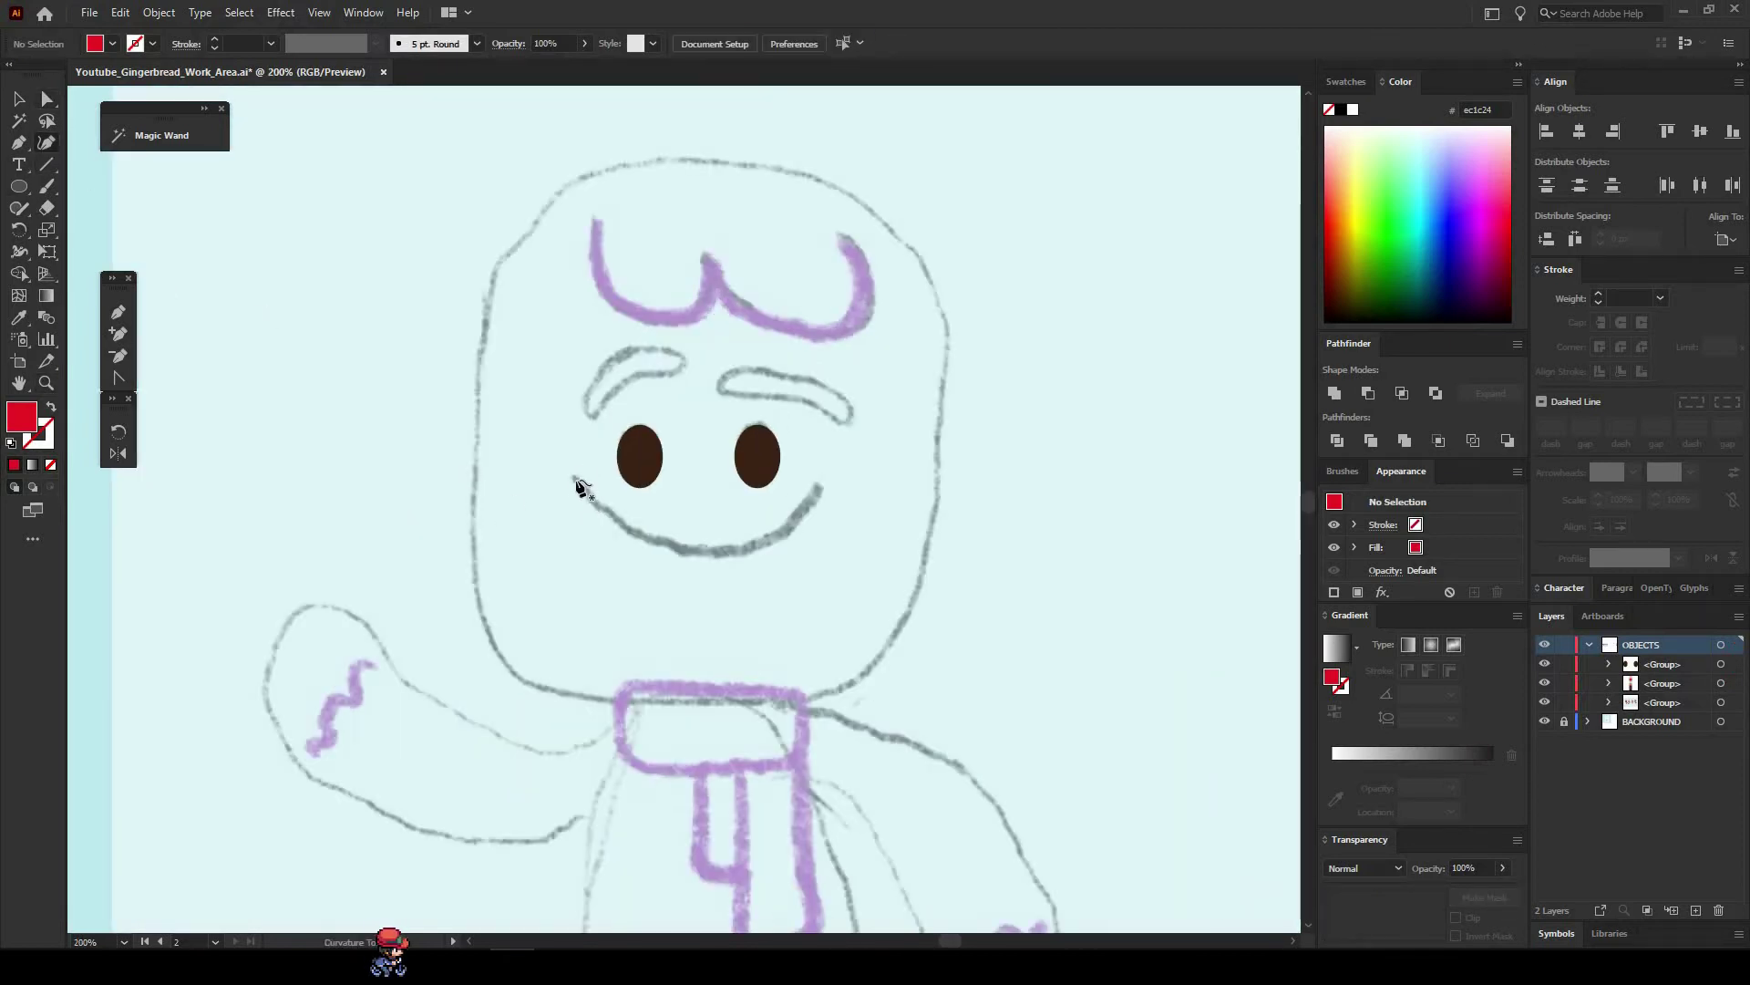
click(695, 551)
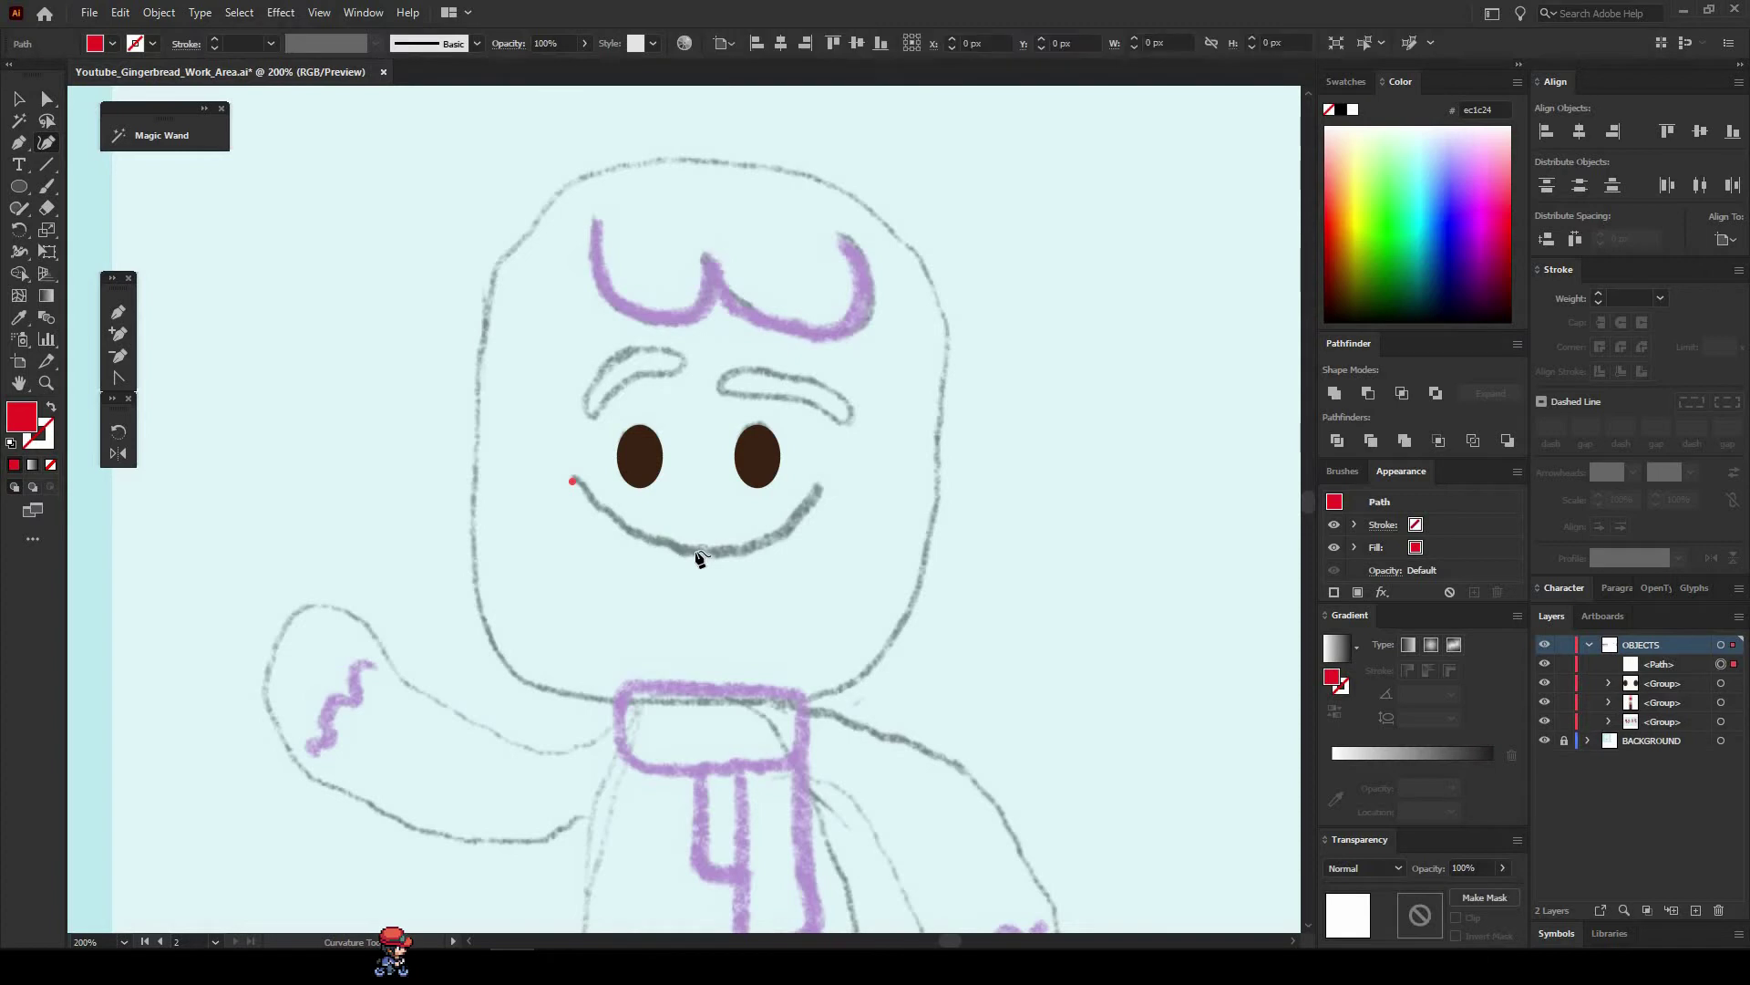
click(820, 490)
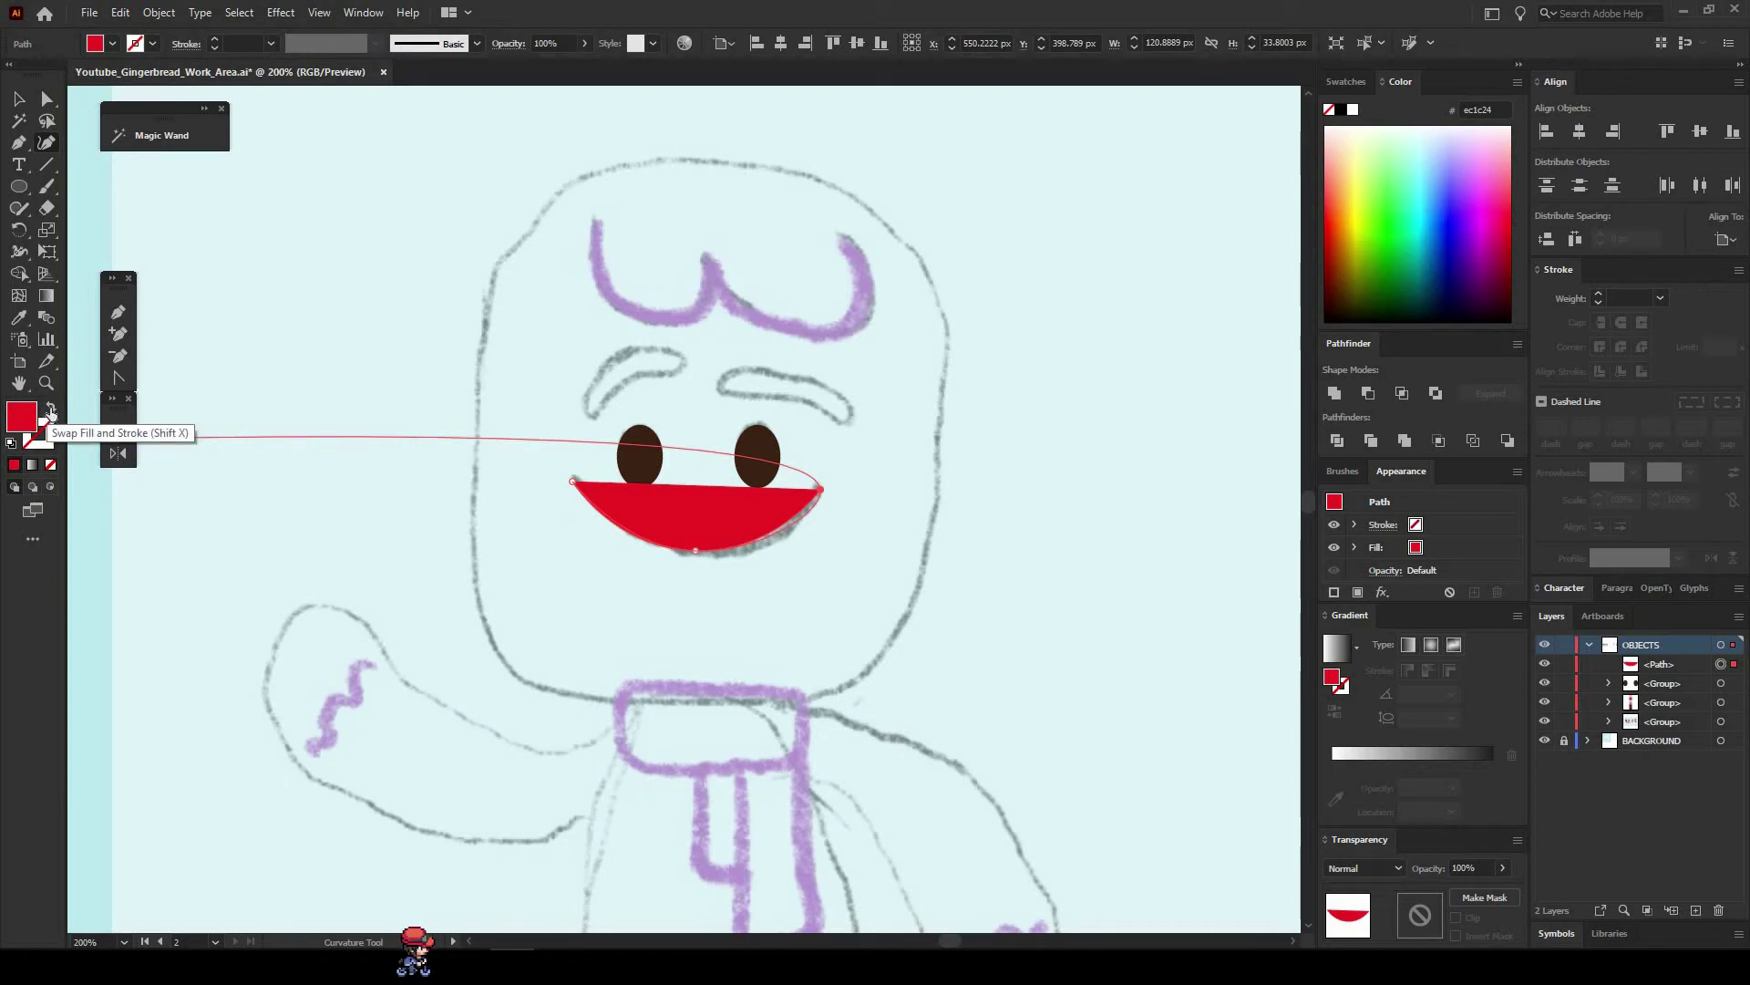
click(49, 412)
key(a)
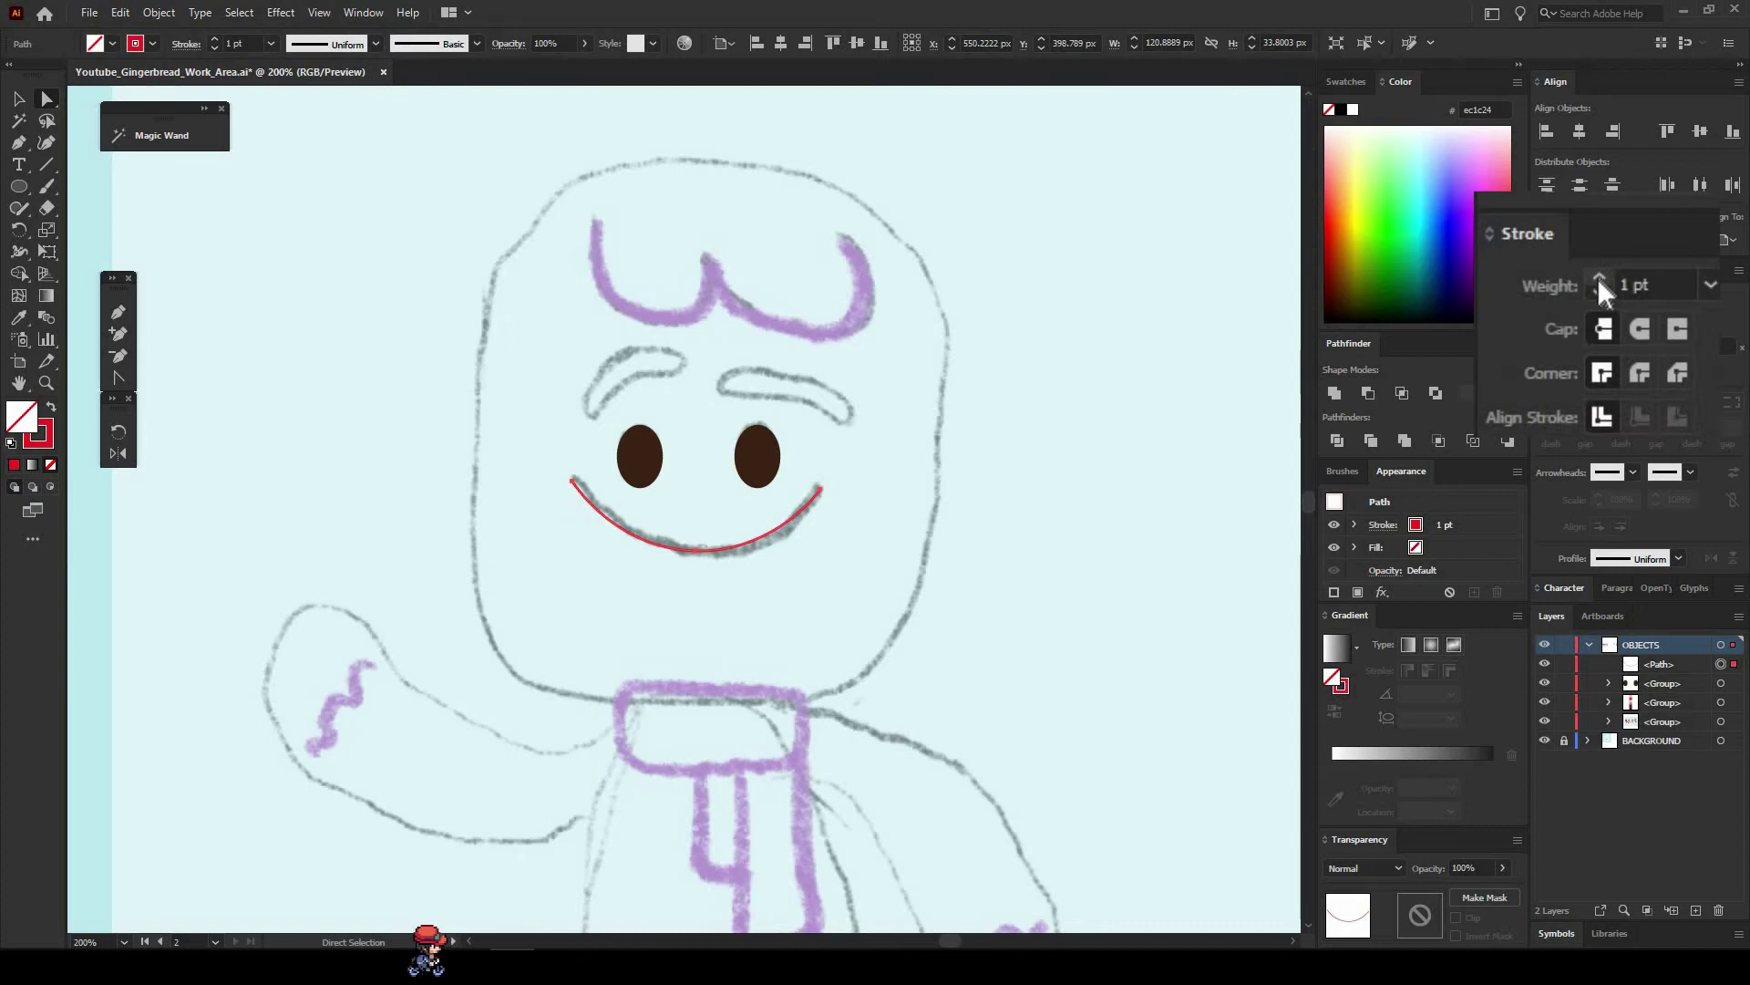
Set the smile line's stroke weight to 8 pt with a round cap.
click(1597, 277)
click(1595, 276)
click(1594, 277)
click(1594, 276)
click(1594, 276)
click(1594, 275)
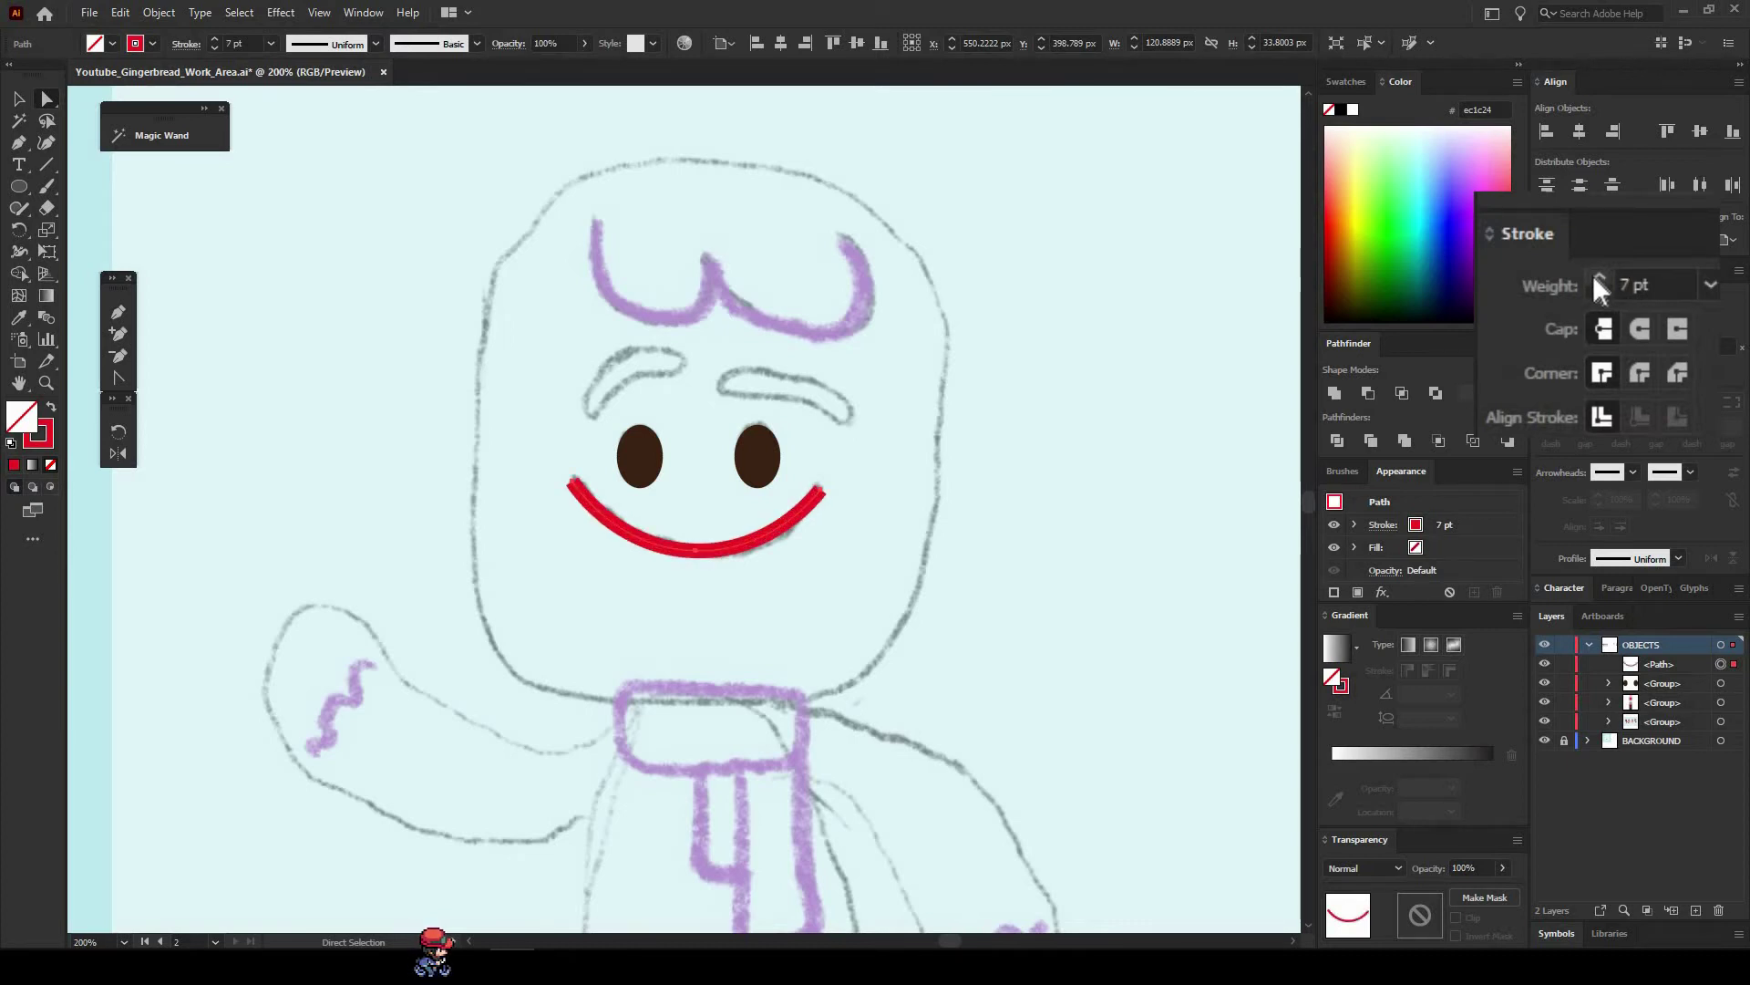
click(1594, 276)
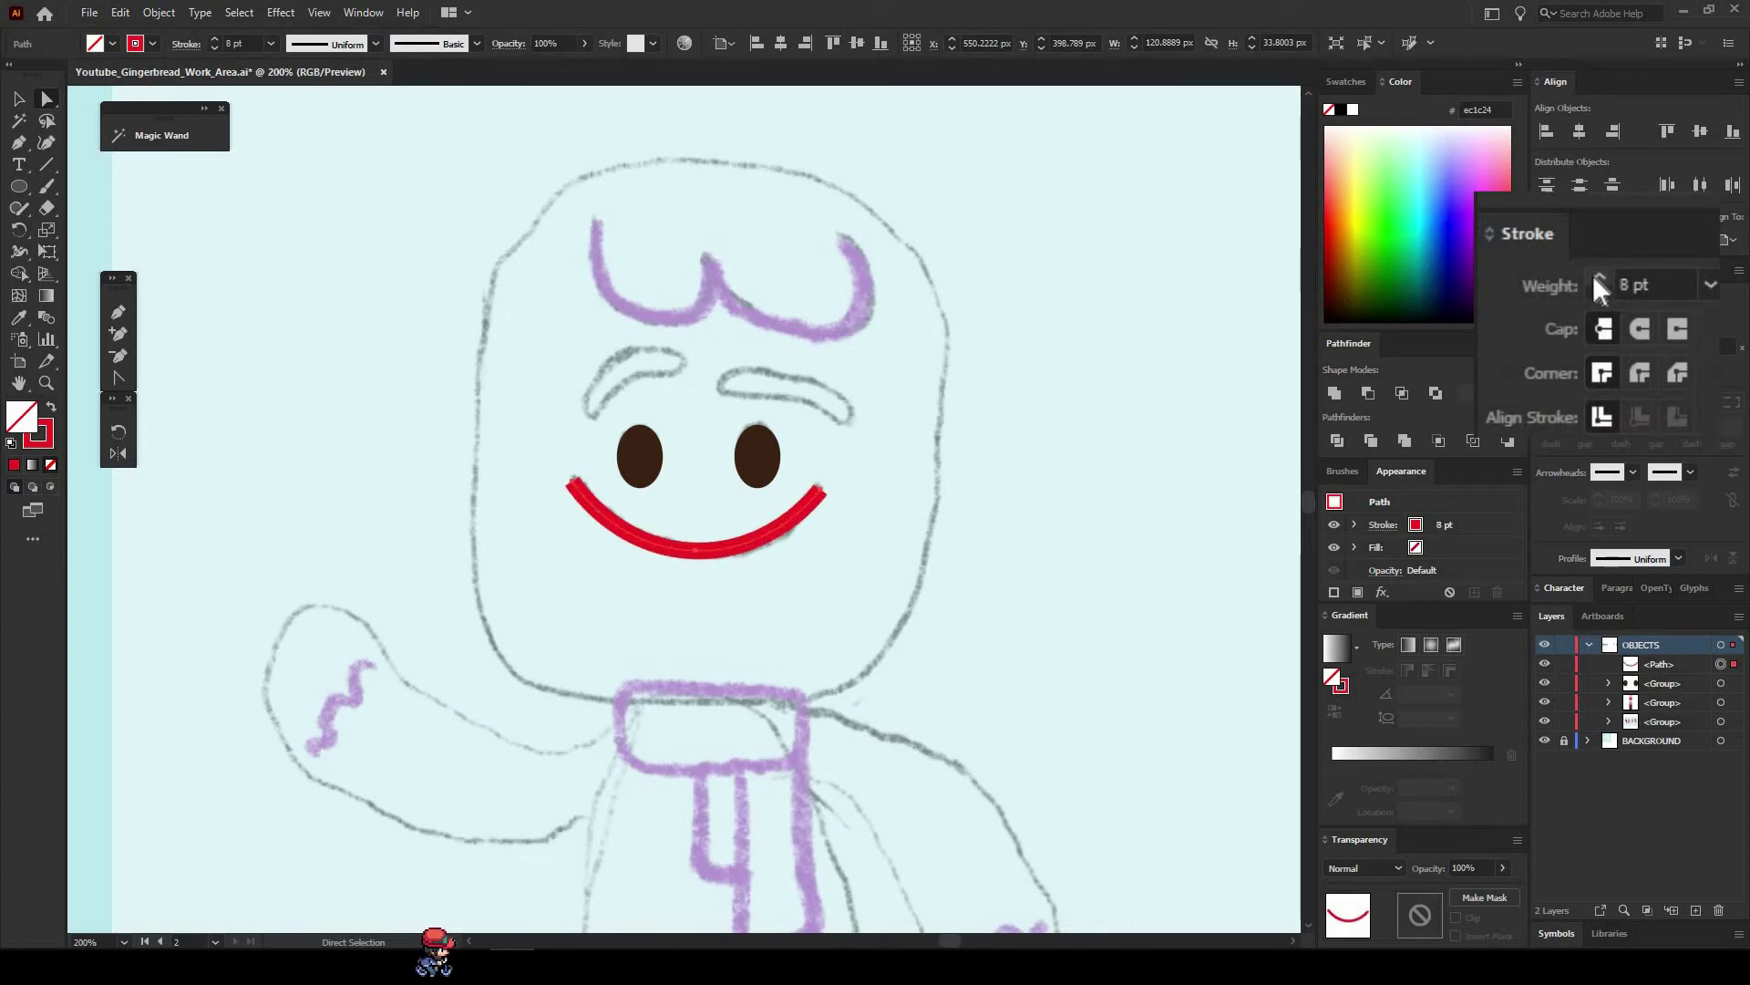
click(1639, 332)
click(834, 550)
Move the whole colour palette group horizontally about 148 px closer to the character.
key(z)
alt+click(791, 543)
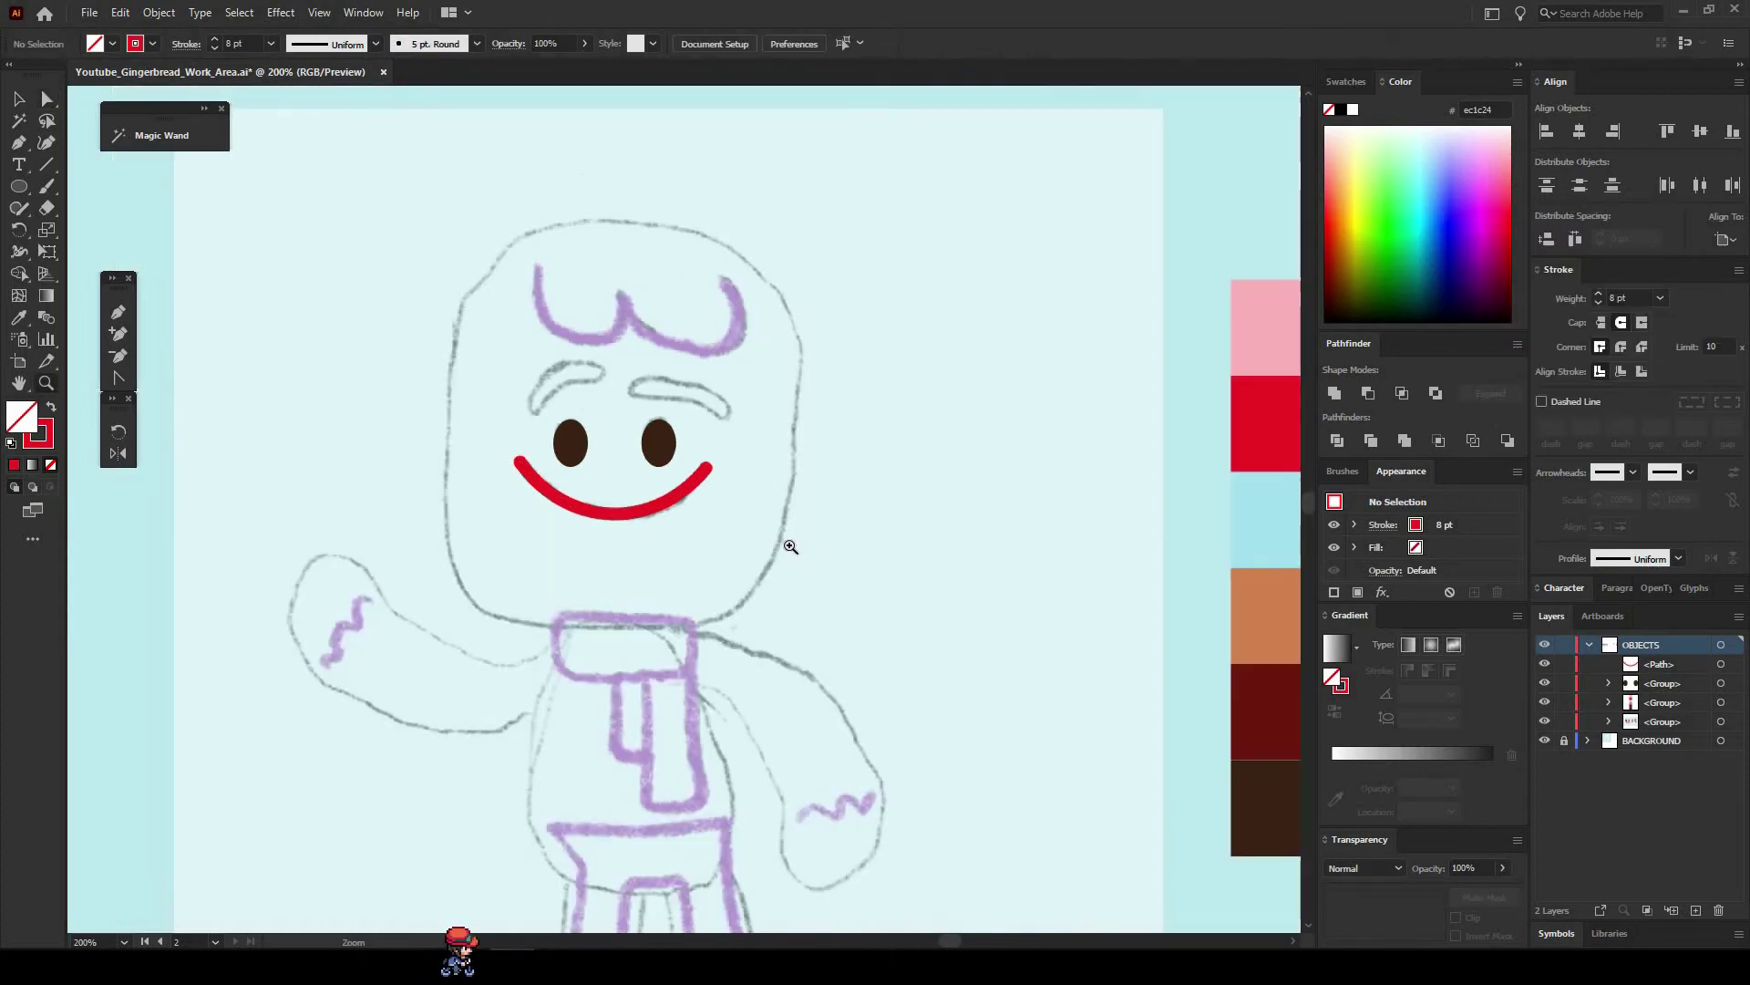
drag(849, 551, 707, 521)
key(a)
click(1123, 501)
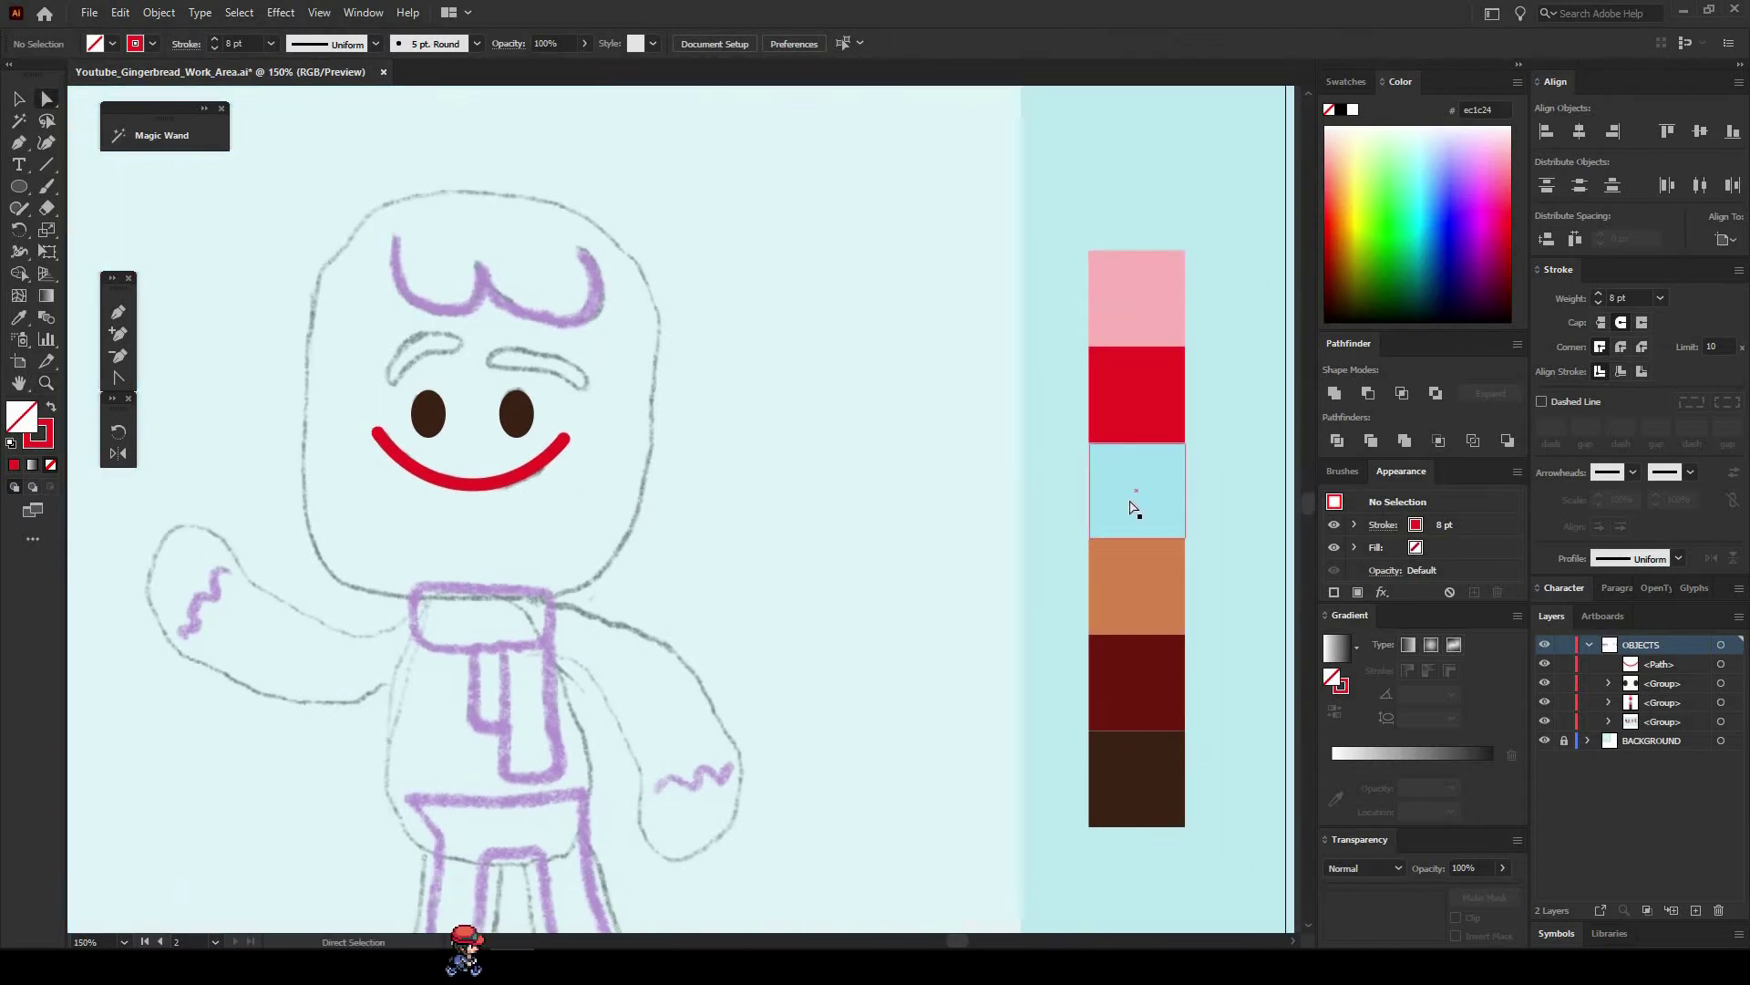
key(v)
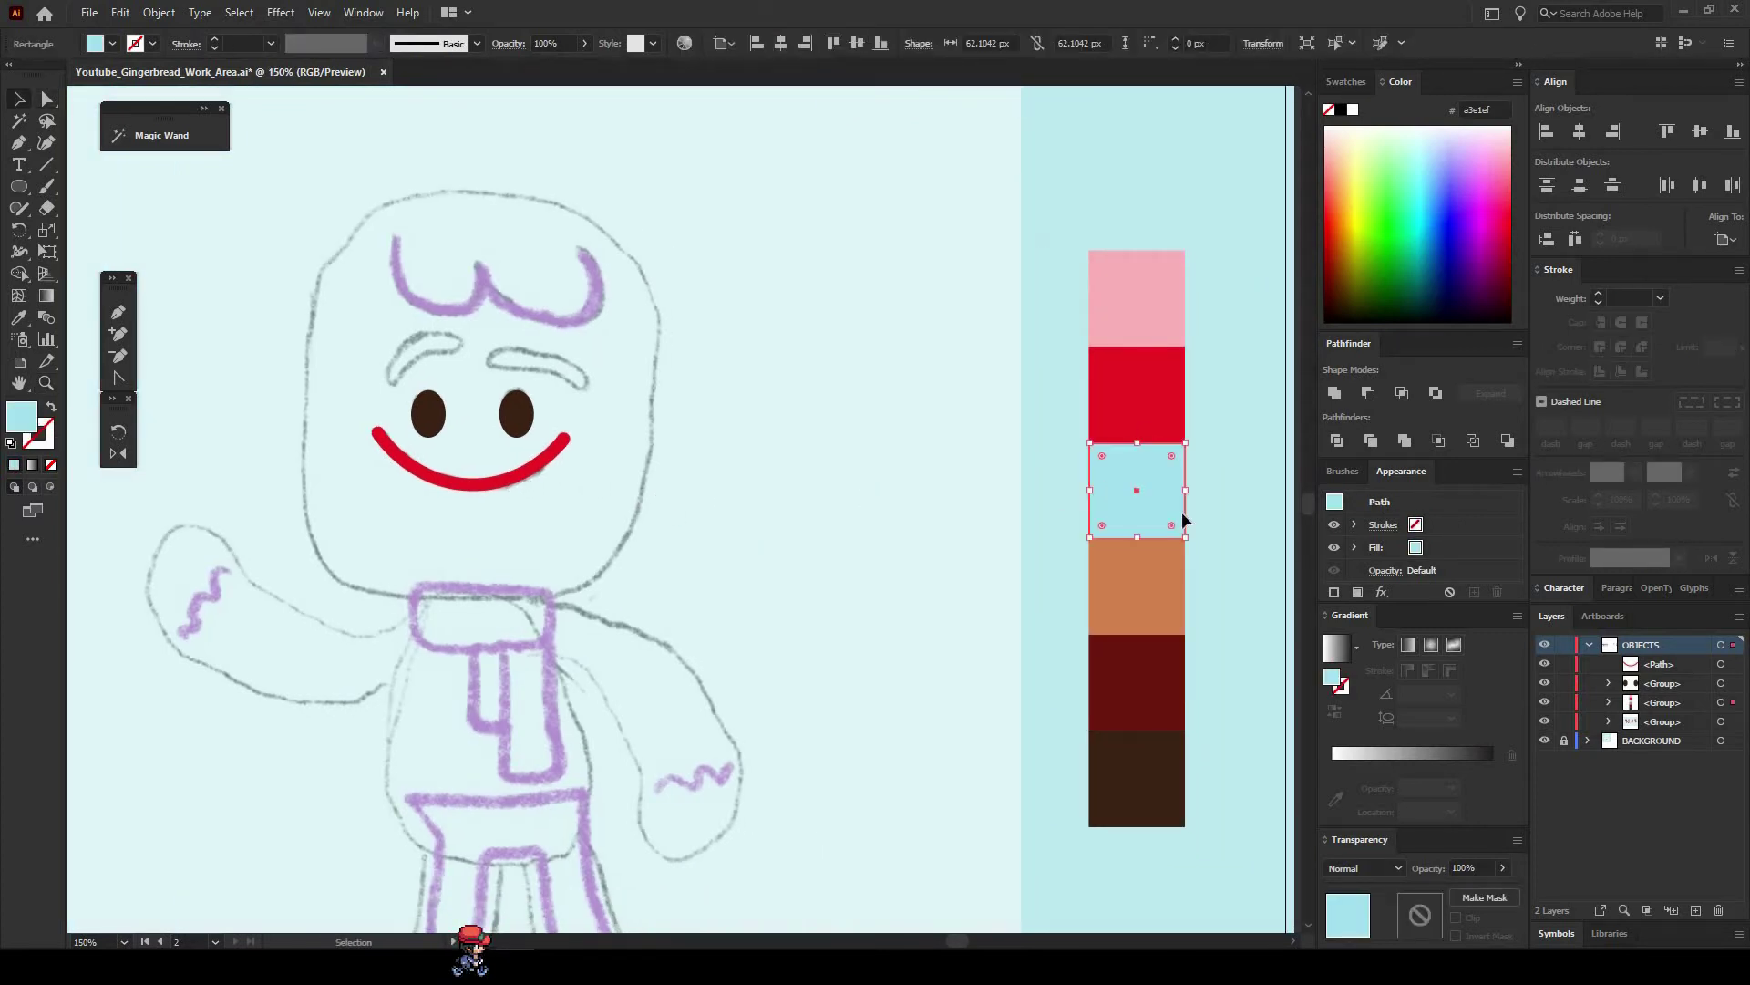
drag(1163, 693, 937, 655)
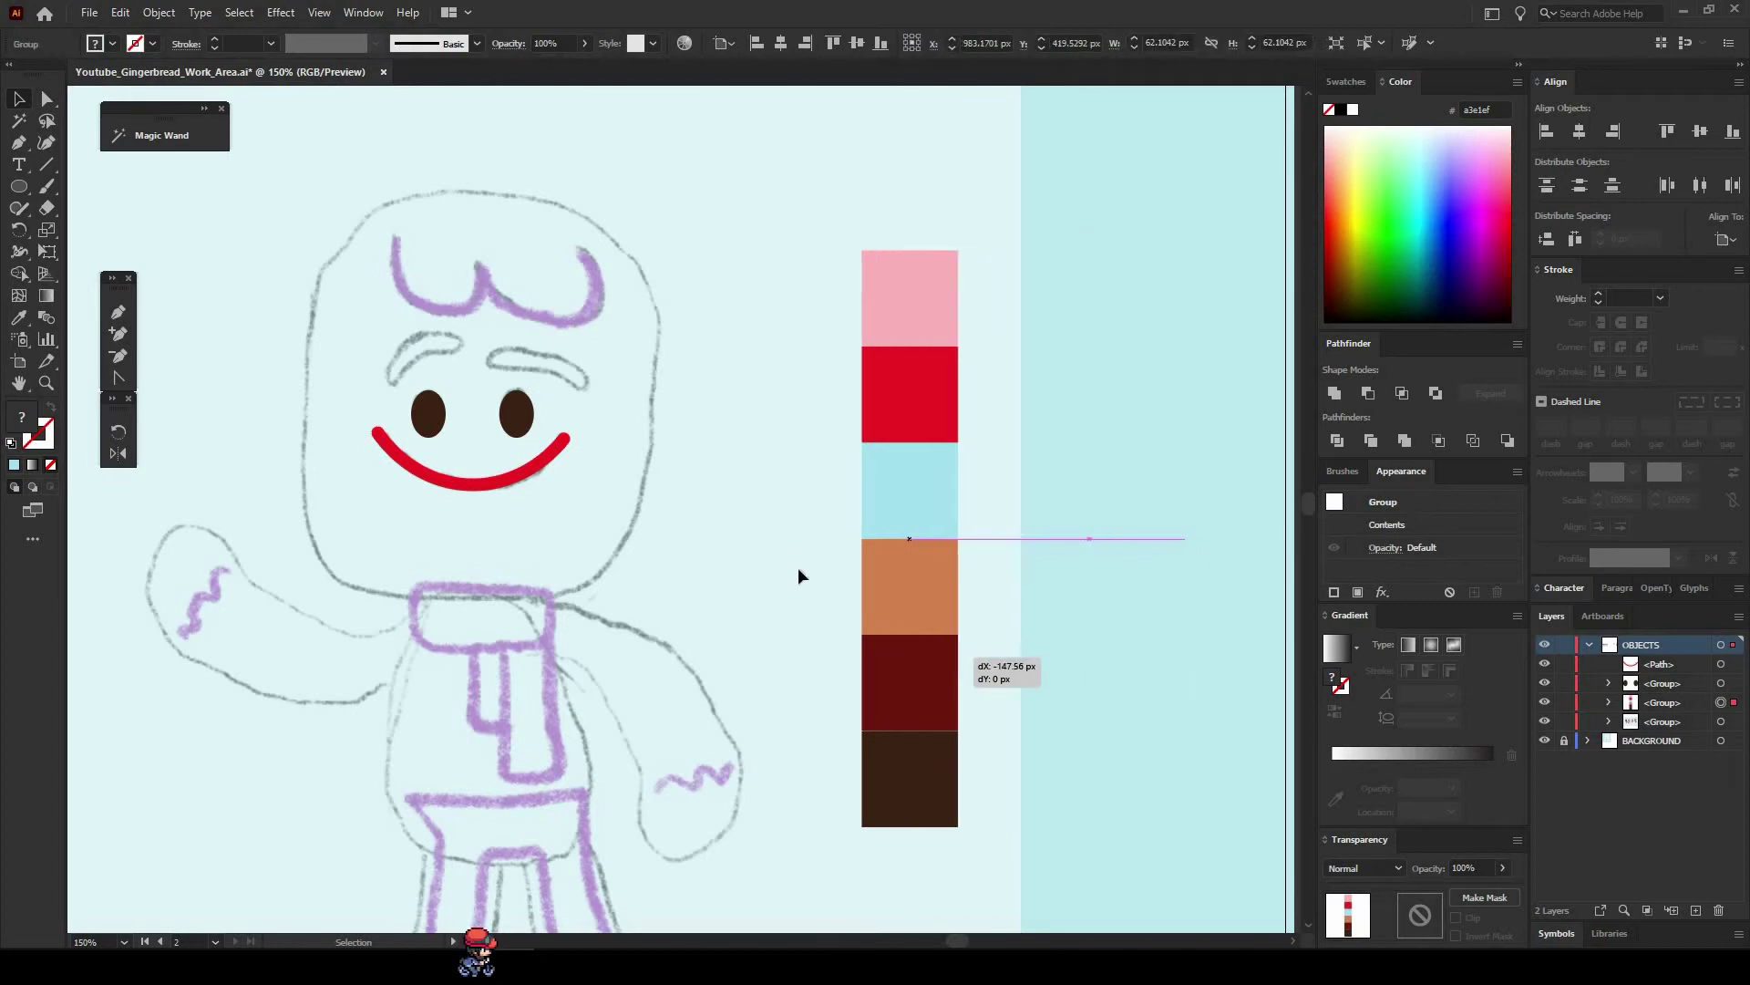
drag(749, 552, 963, 673)
Take the fill colour from the light blue palette swatch, leaving nothing selected.
key(a)
click(989, 665)
click(1110, 625)
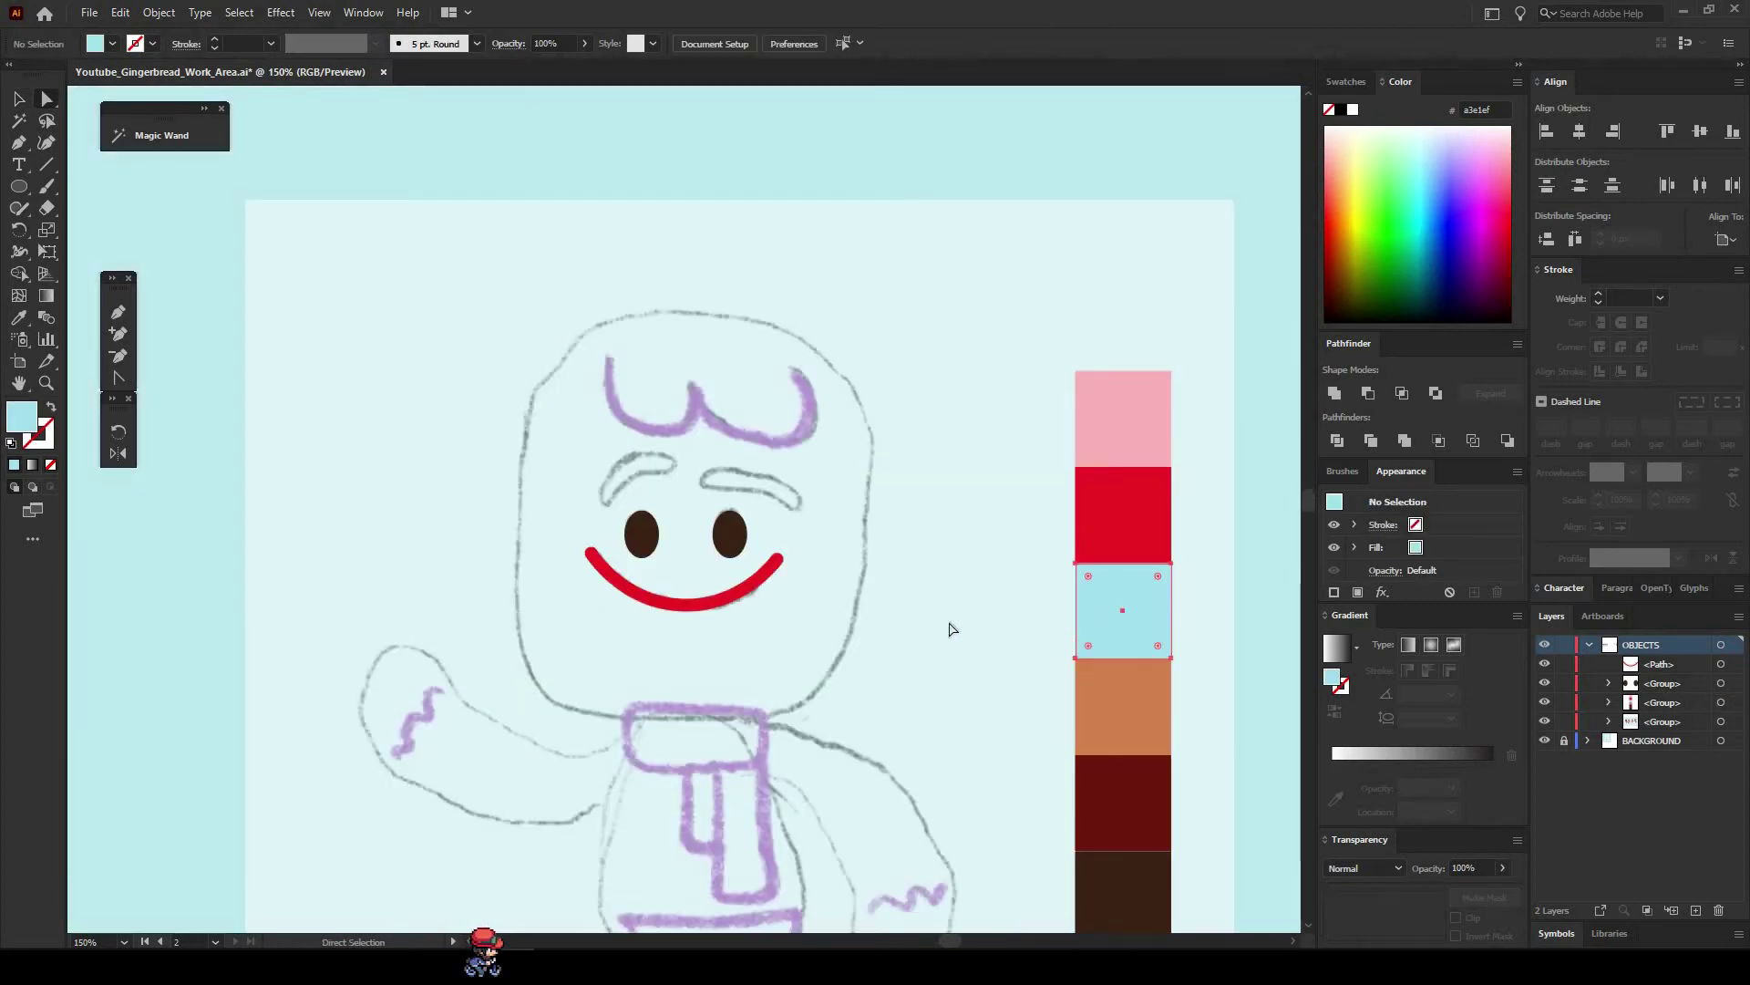
click(939, 621)
Trace the left eyebrow with the Curvature tool about 45 px wide and swap its fill and stroke to make a light blue line.
key(z)
click(626, 498)
click(49, 145)
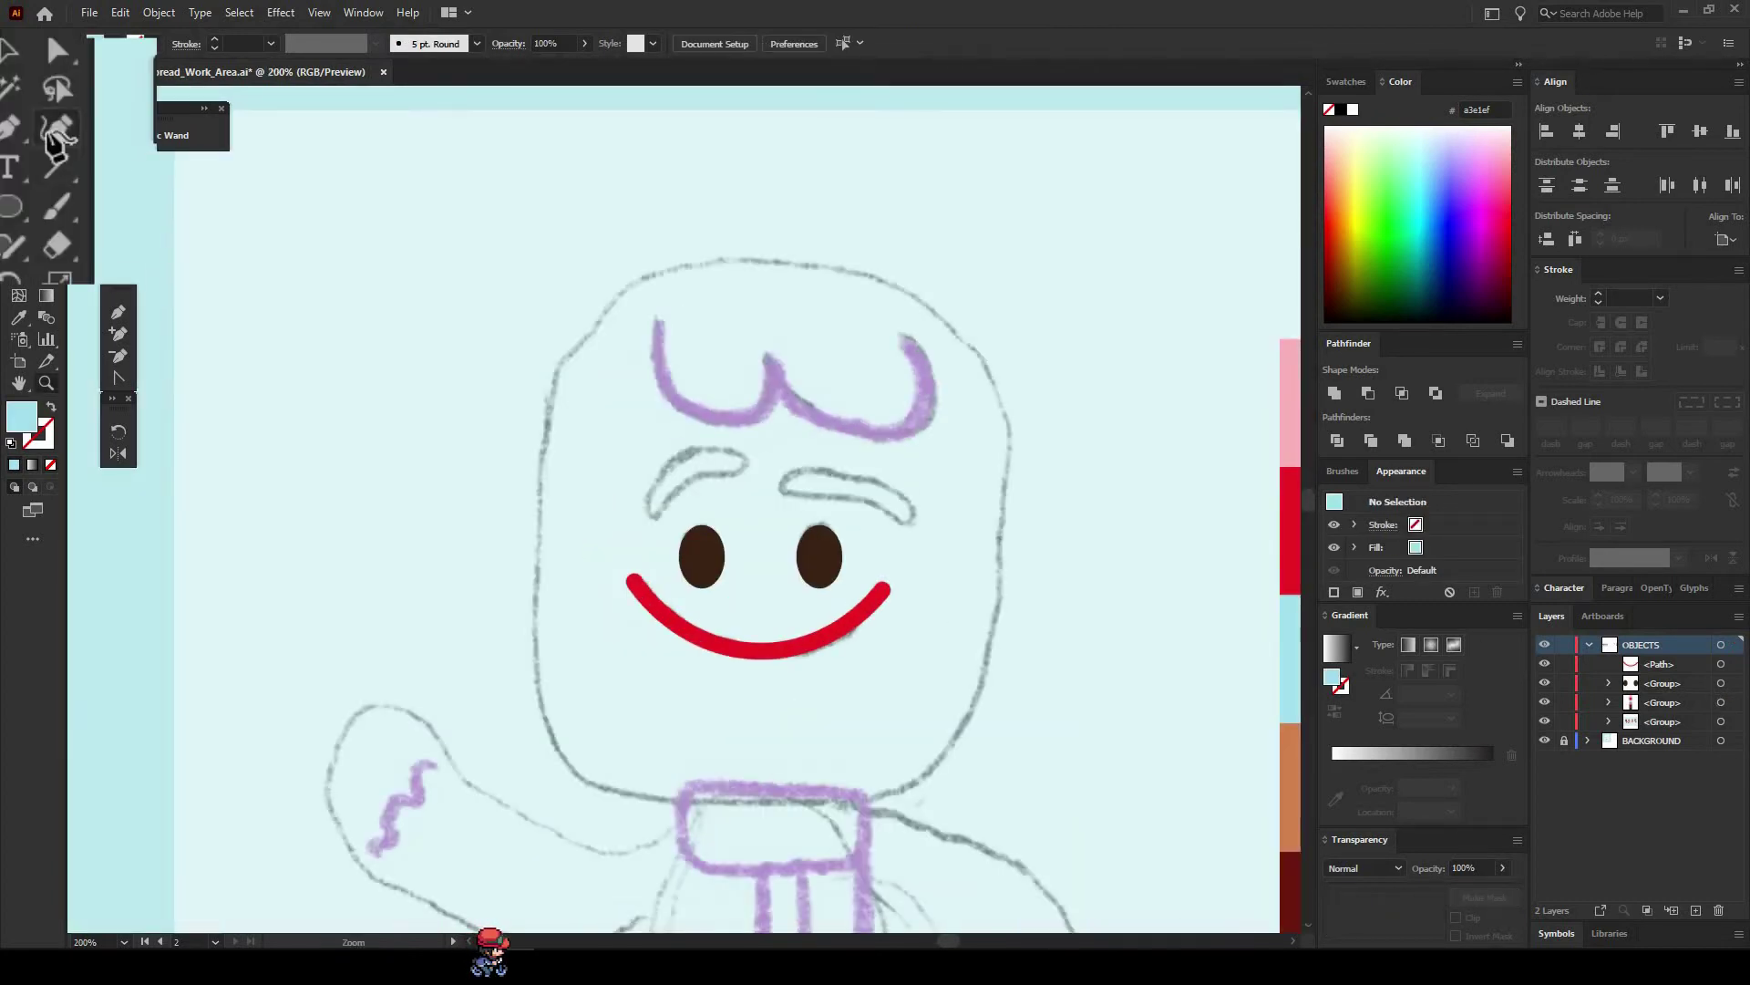
click(741, 456)
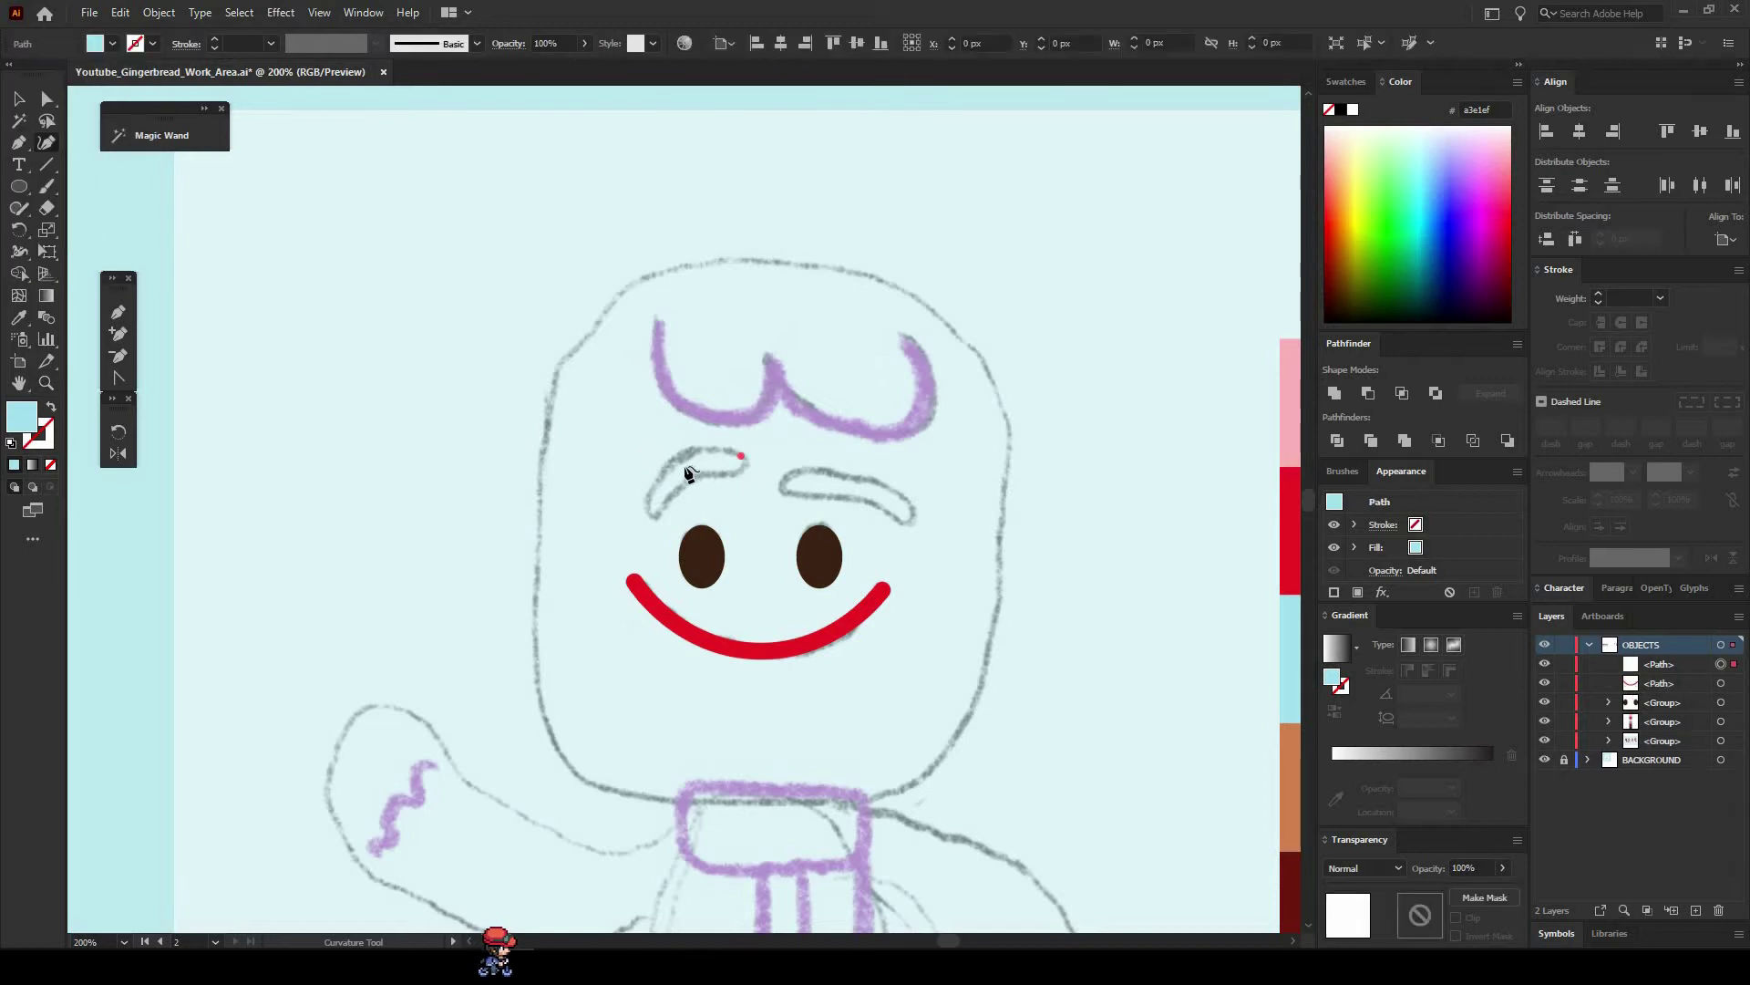
click(685, 466)
click(650, 511)
key(shift+x)
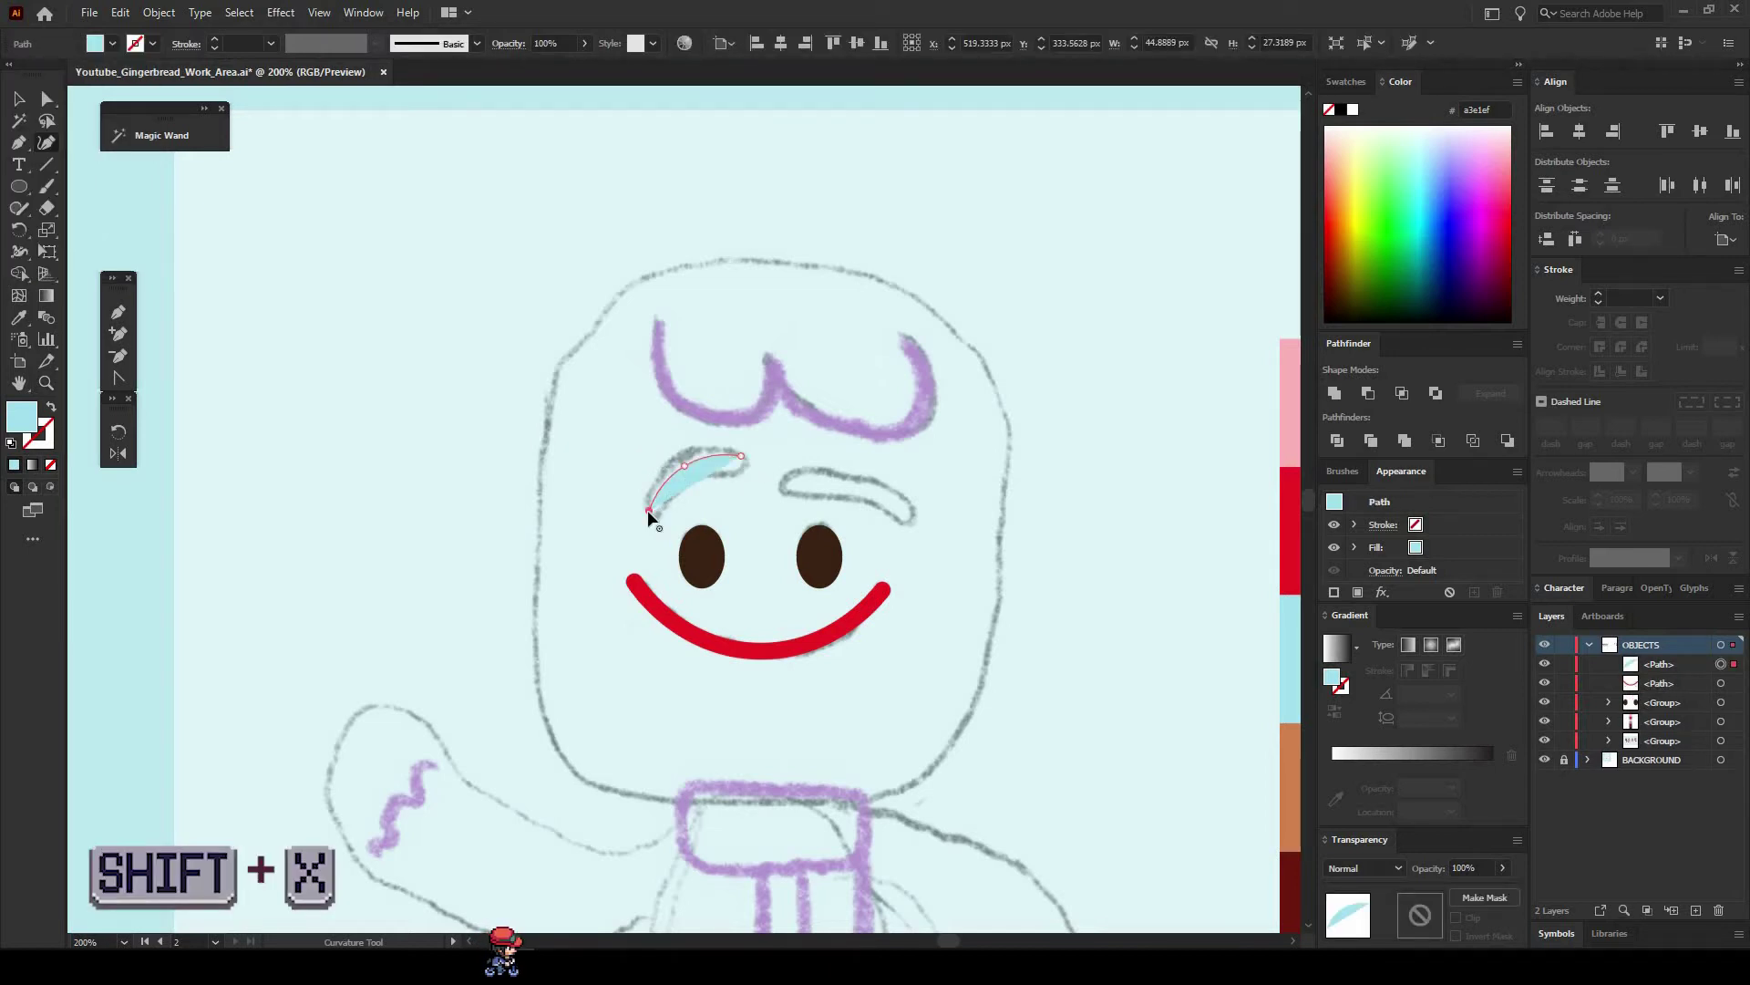
key(shift+x)
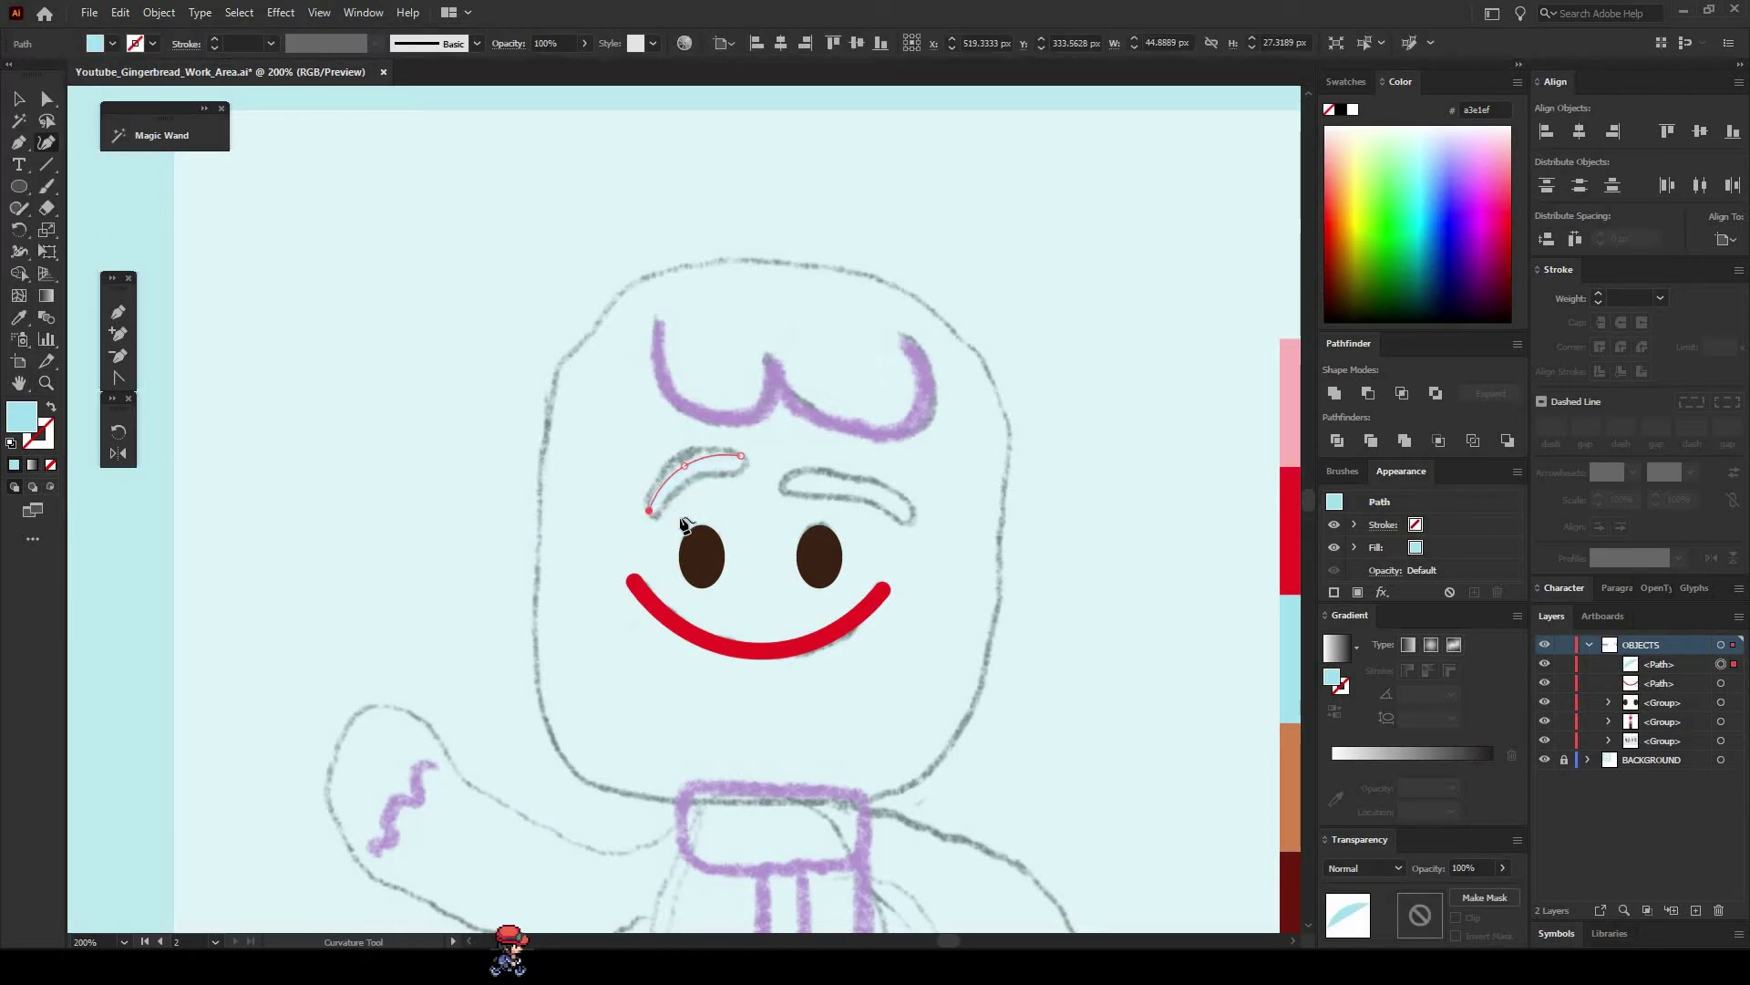
Set the left eyebrow's stroke weight to 10 pt with a round cap and deselect it.
key(v)
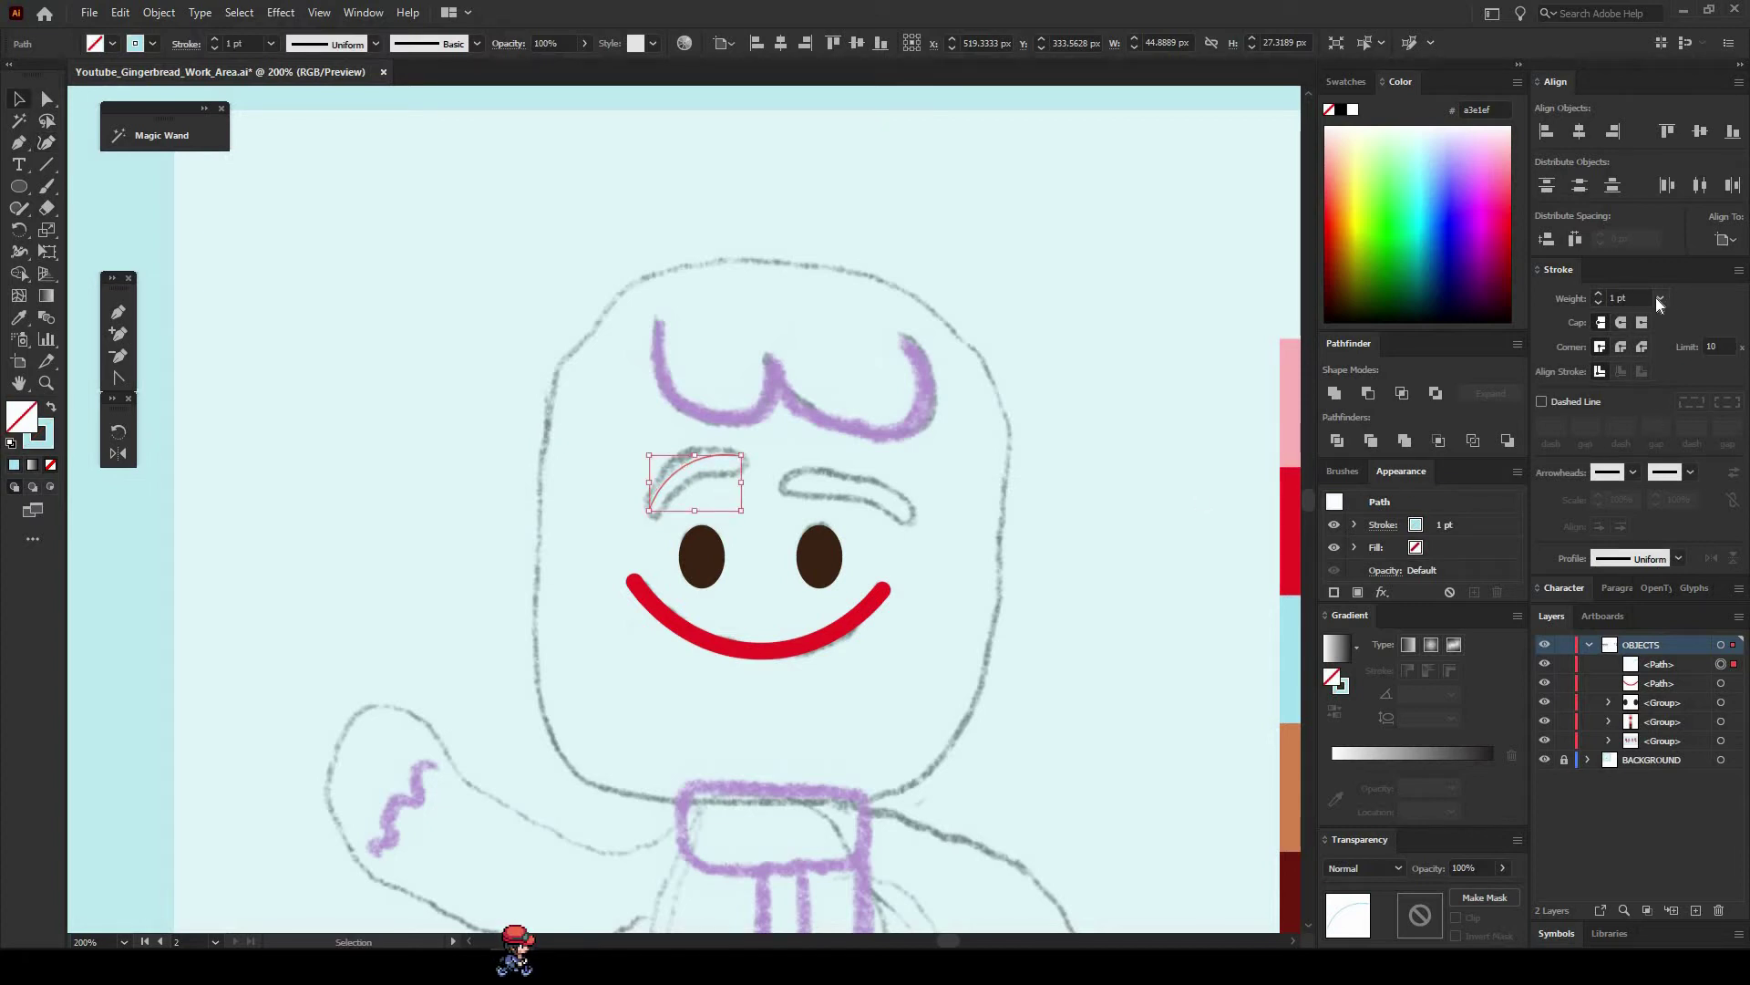
click(1659, 298)
click(1685, 558)
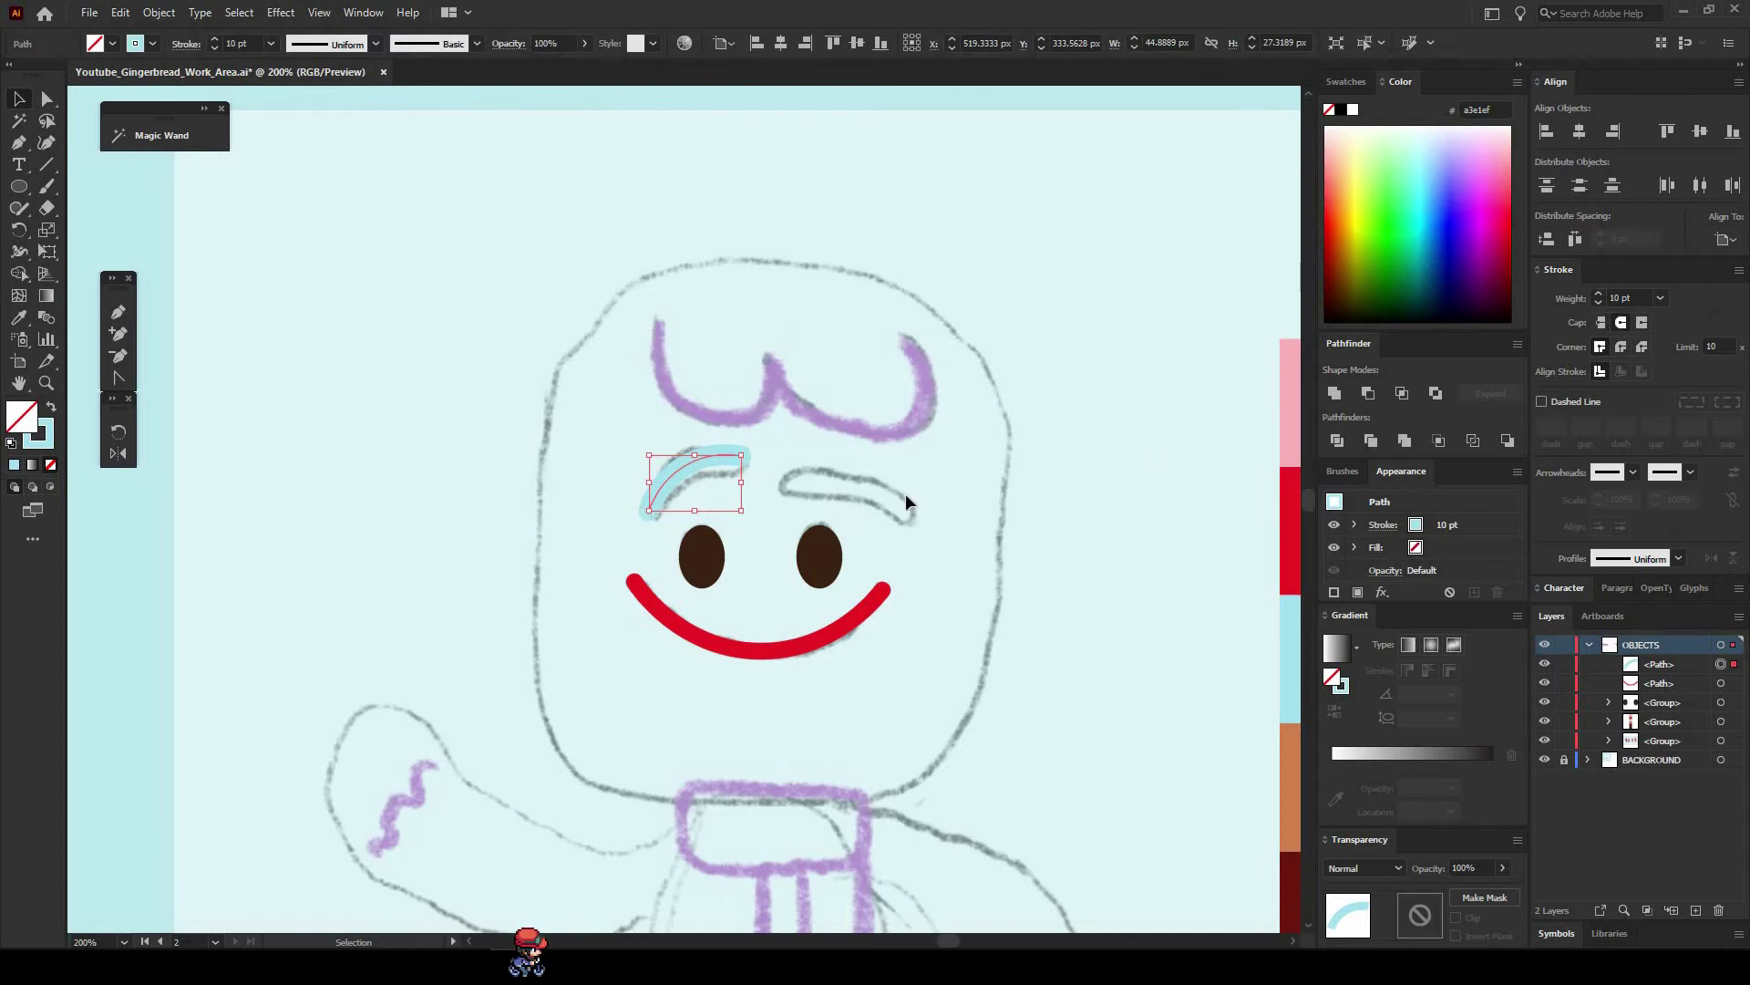
click(817, 469)
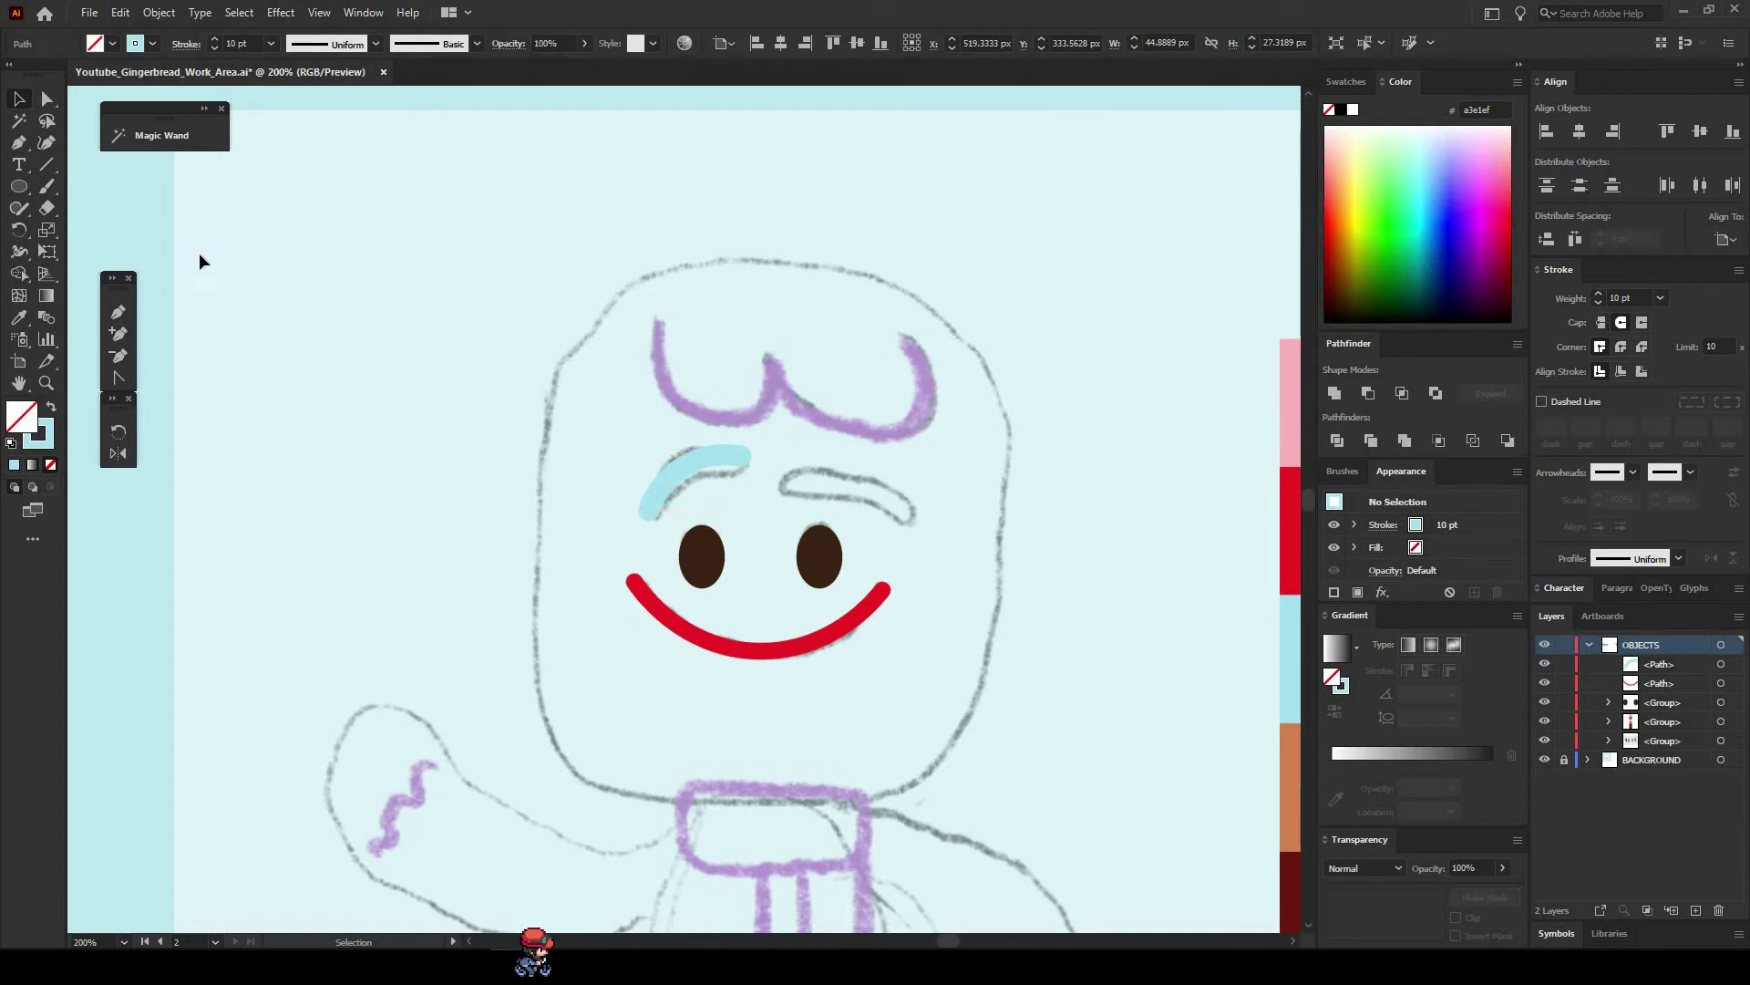
Trace the right eyebrow with the Curvature tool as a light blue line about 57 px wide and deselect it.
click(786, 475)
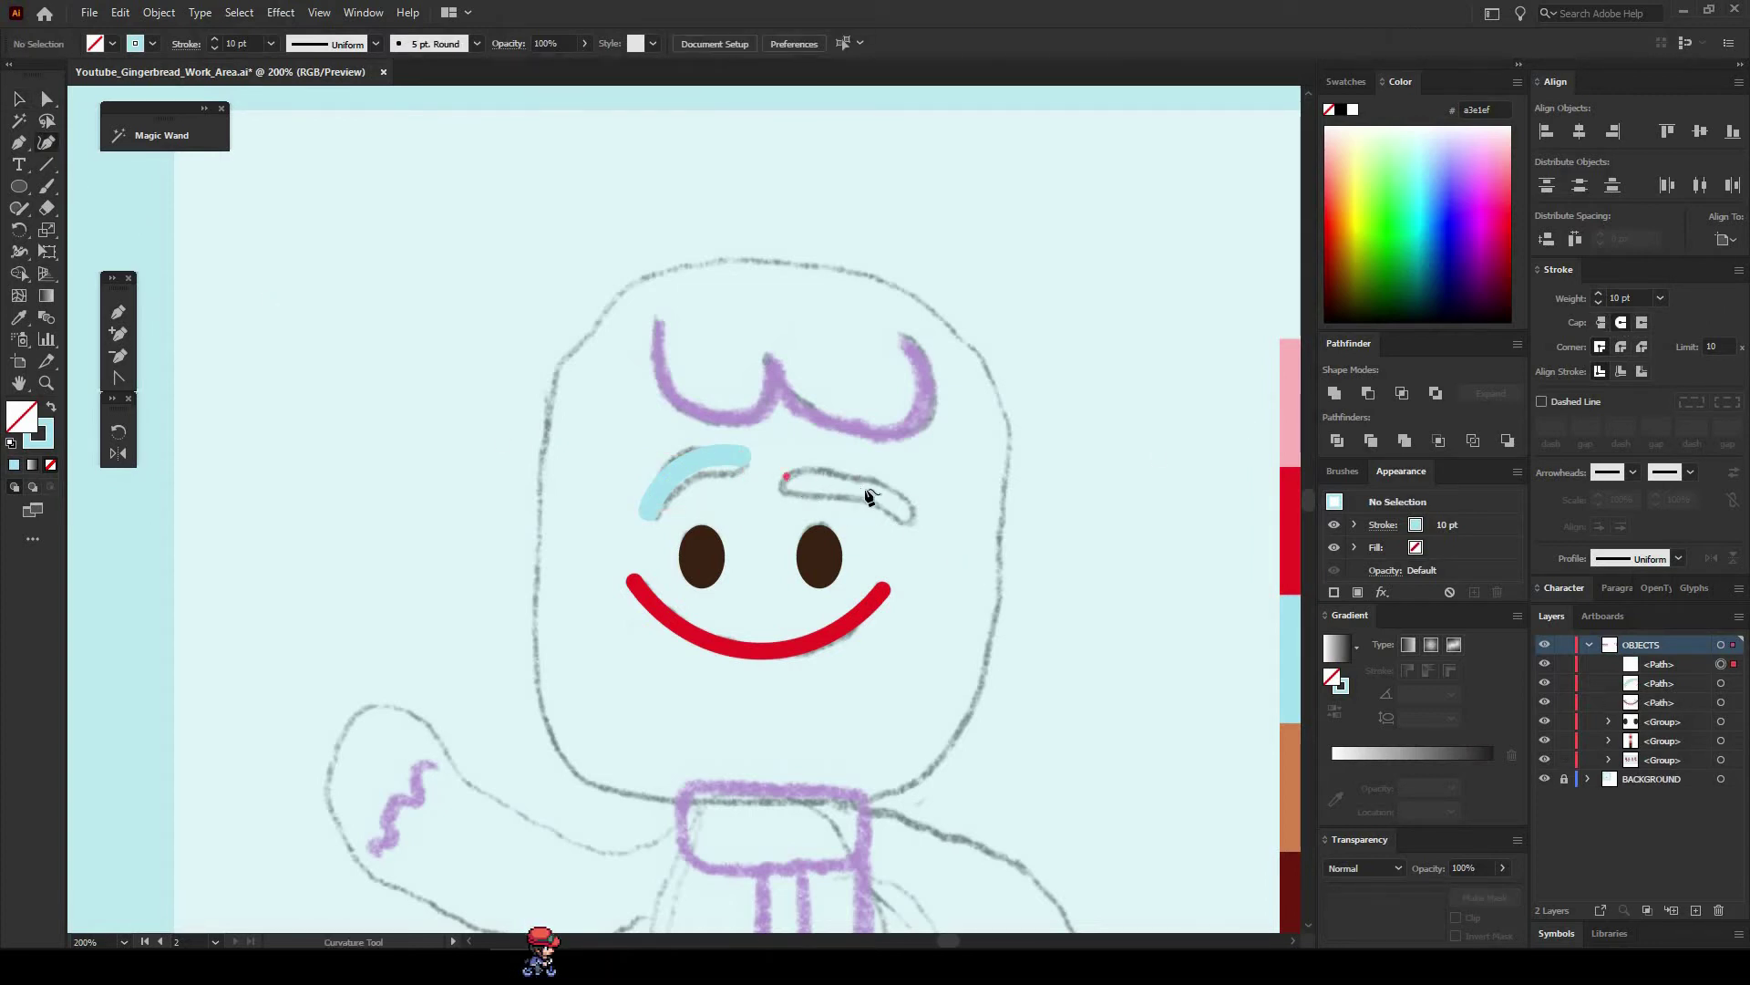
click(865, 489)
click(906, 519)
key(v)
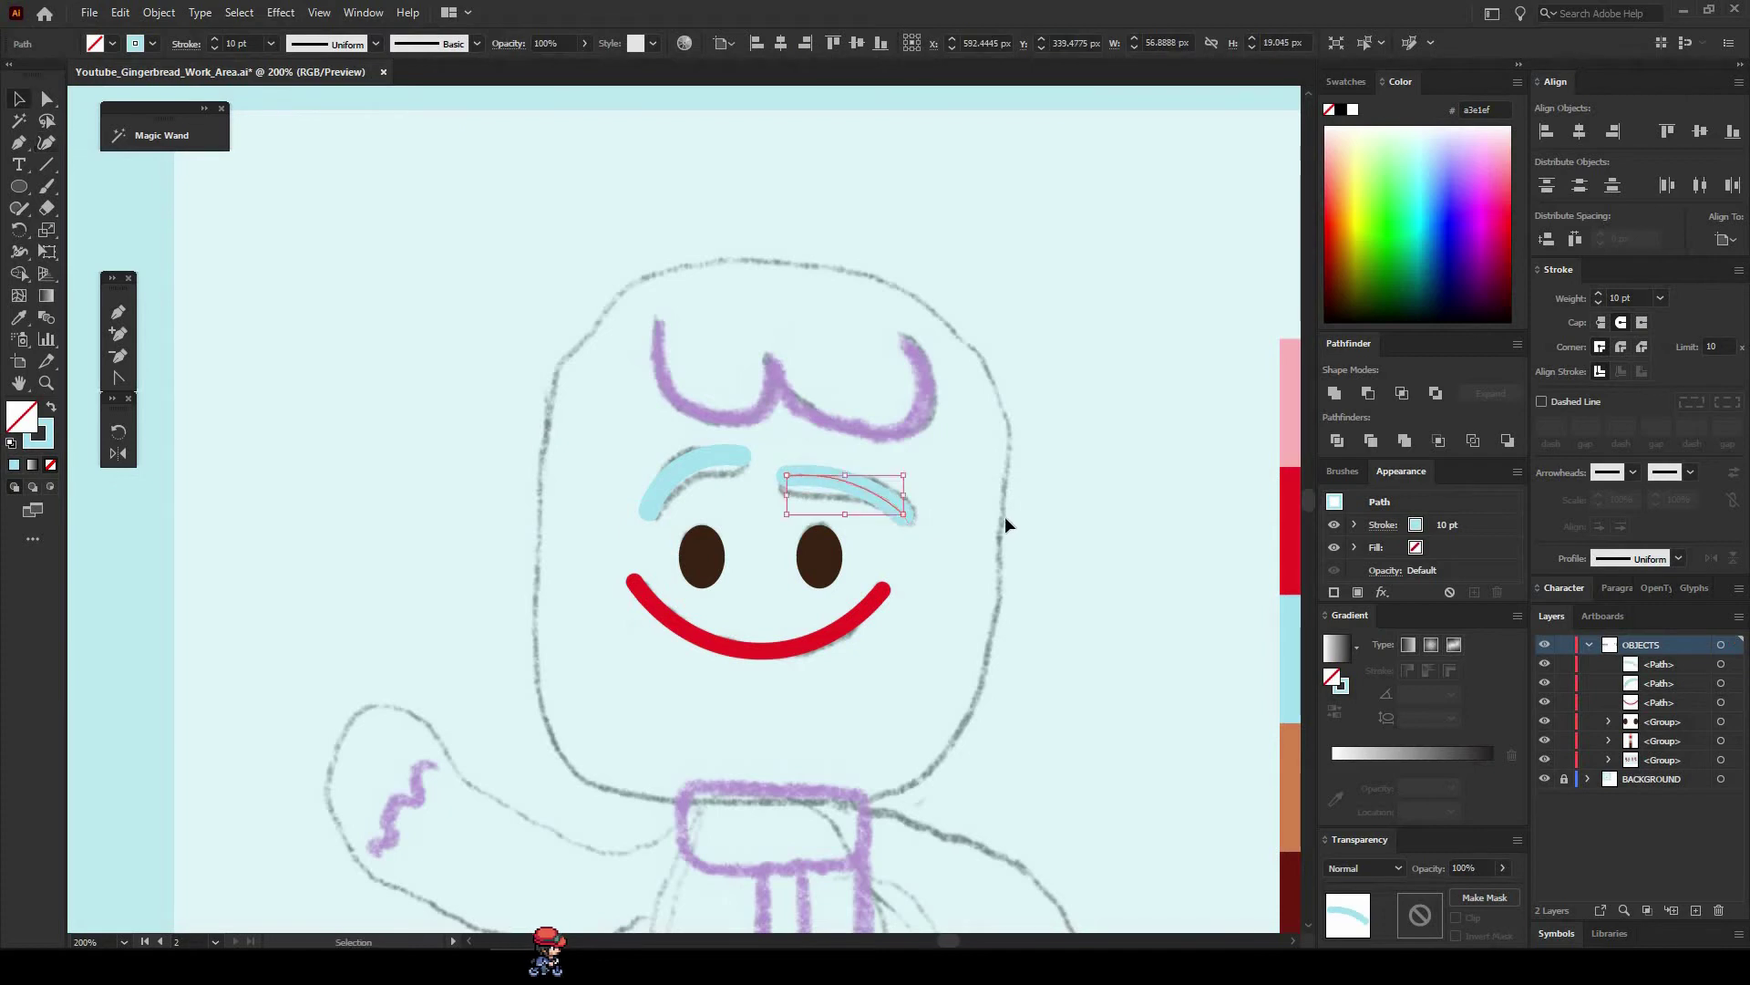
click(1005, 516)
Take the fill colour from the dark red palette swatch, leaving nothing selected.
drag(1004, 516, 748, 423)
click(1075, 831)
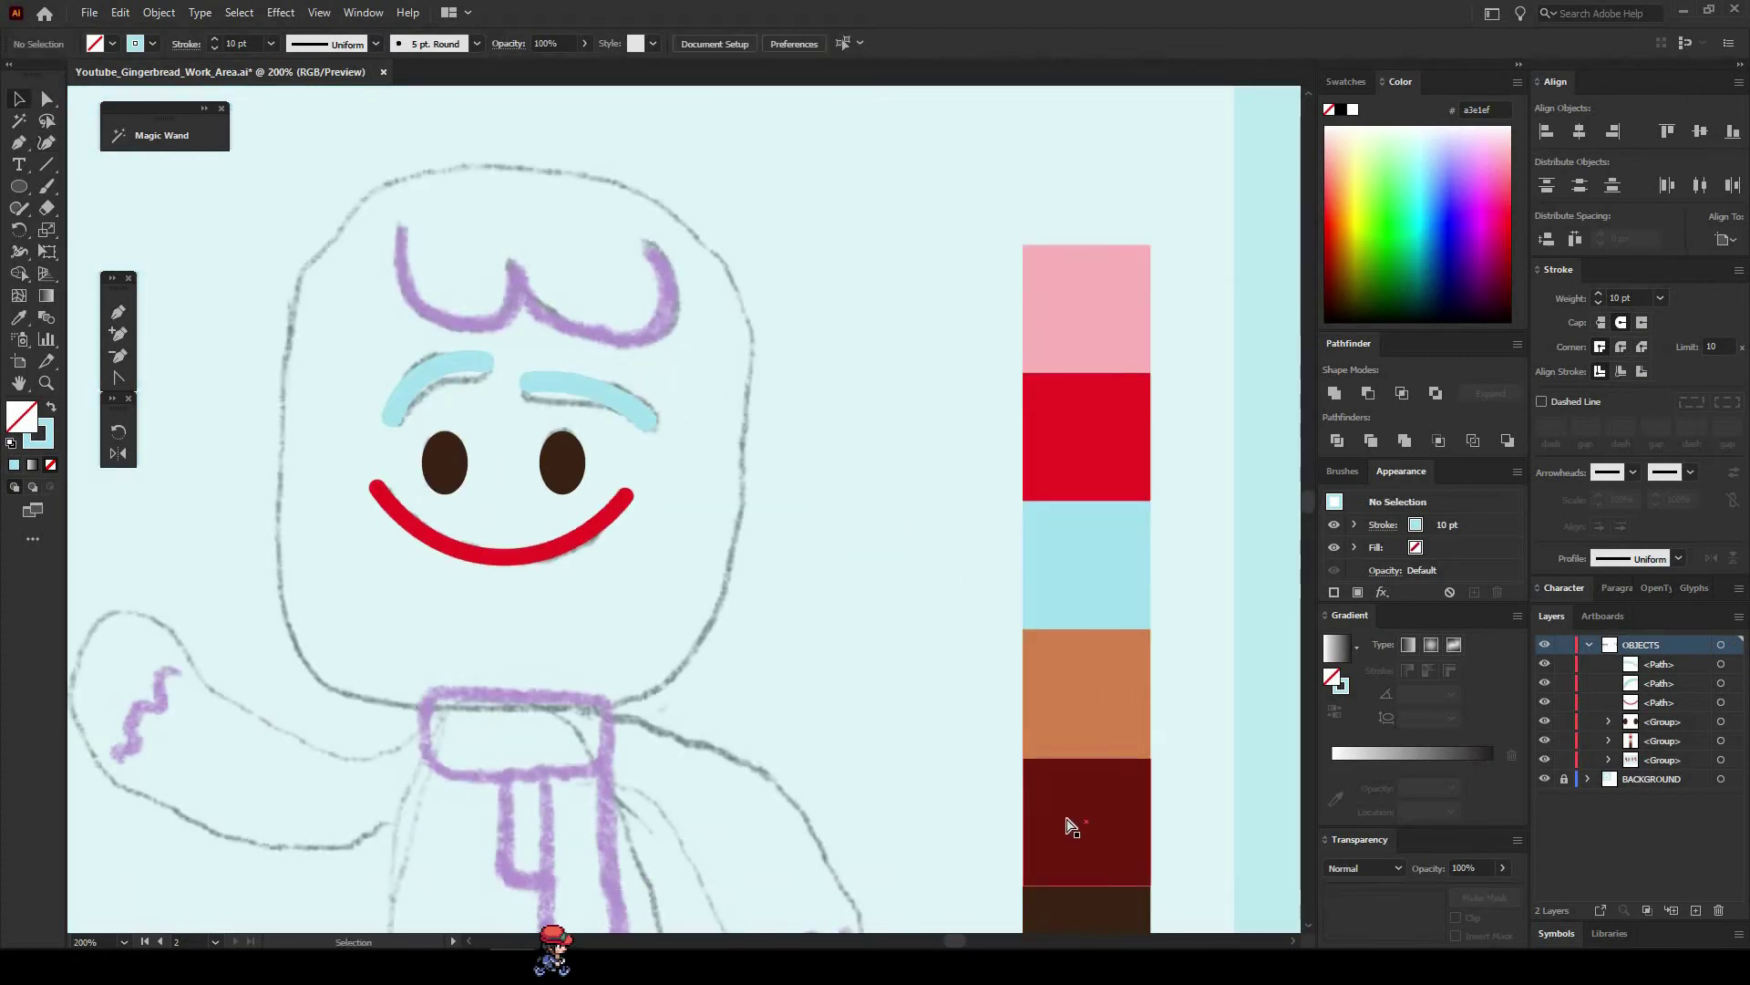
key(a)
click(780, 604)
drag(856, 646, 1030, 794)
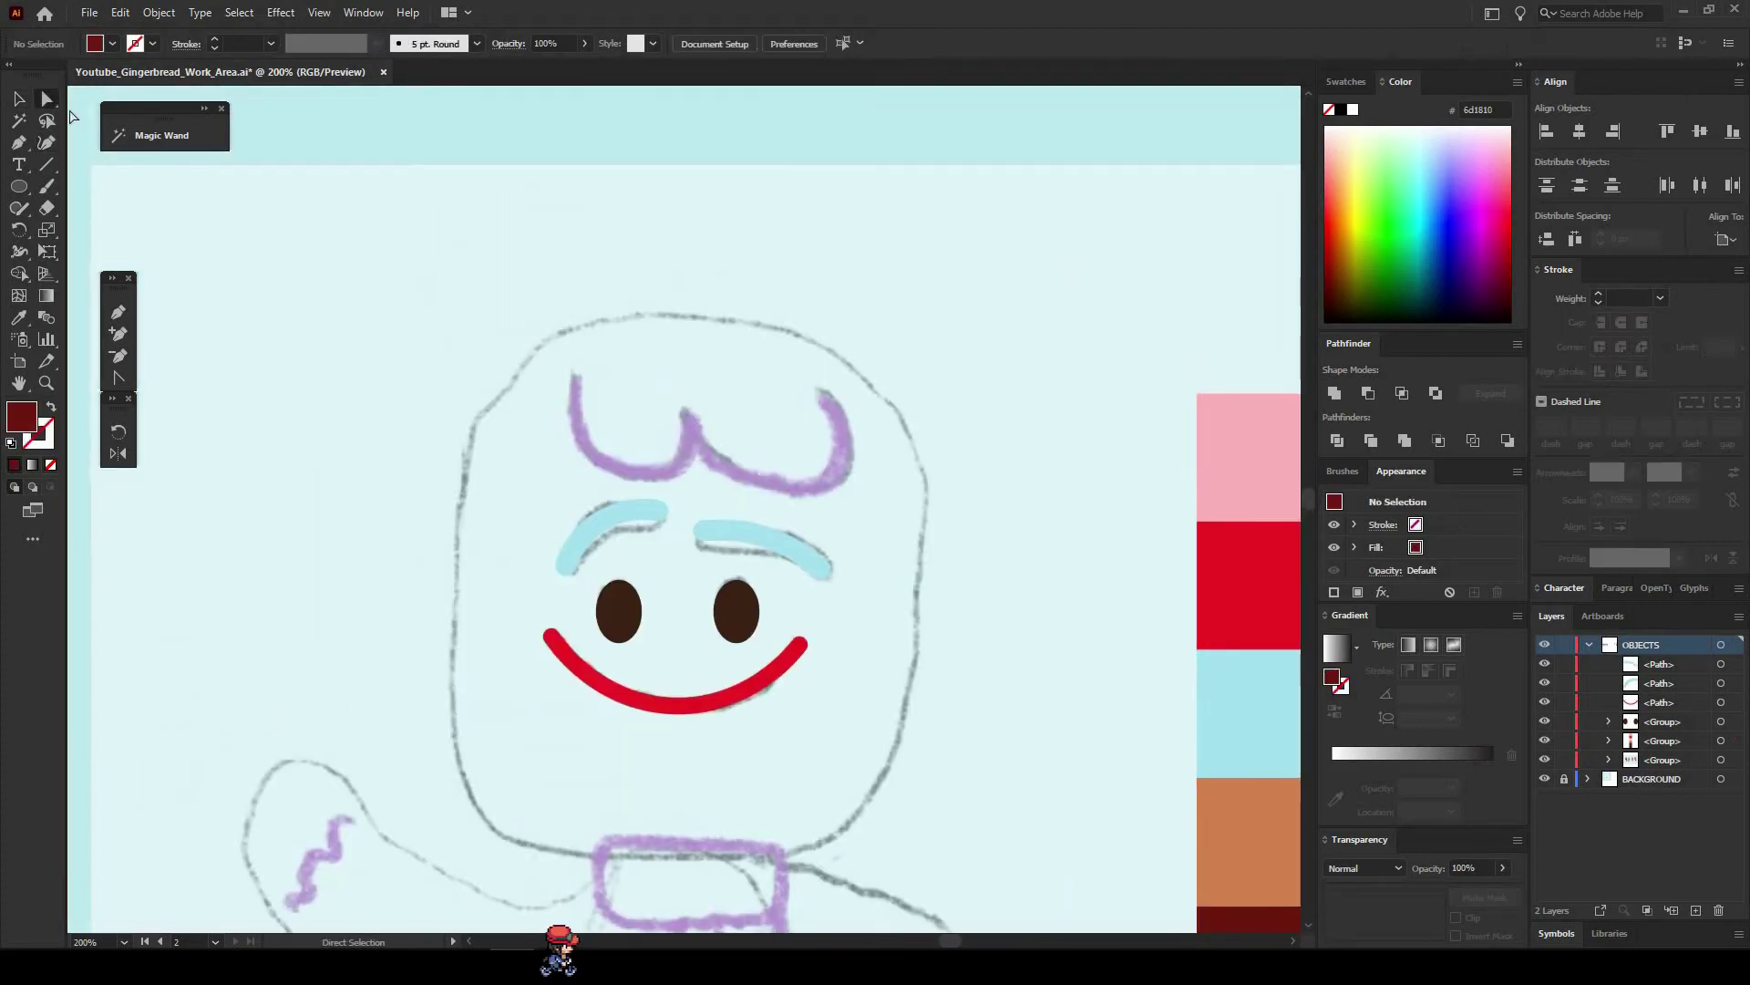
Trace the two-lobed fringe on the forehead with the Curvature tool about 134 px wide, making the middle peak a corner point.
click(46, 142)
click(571, 381)
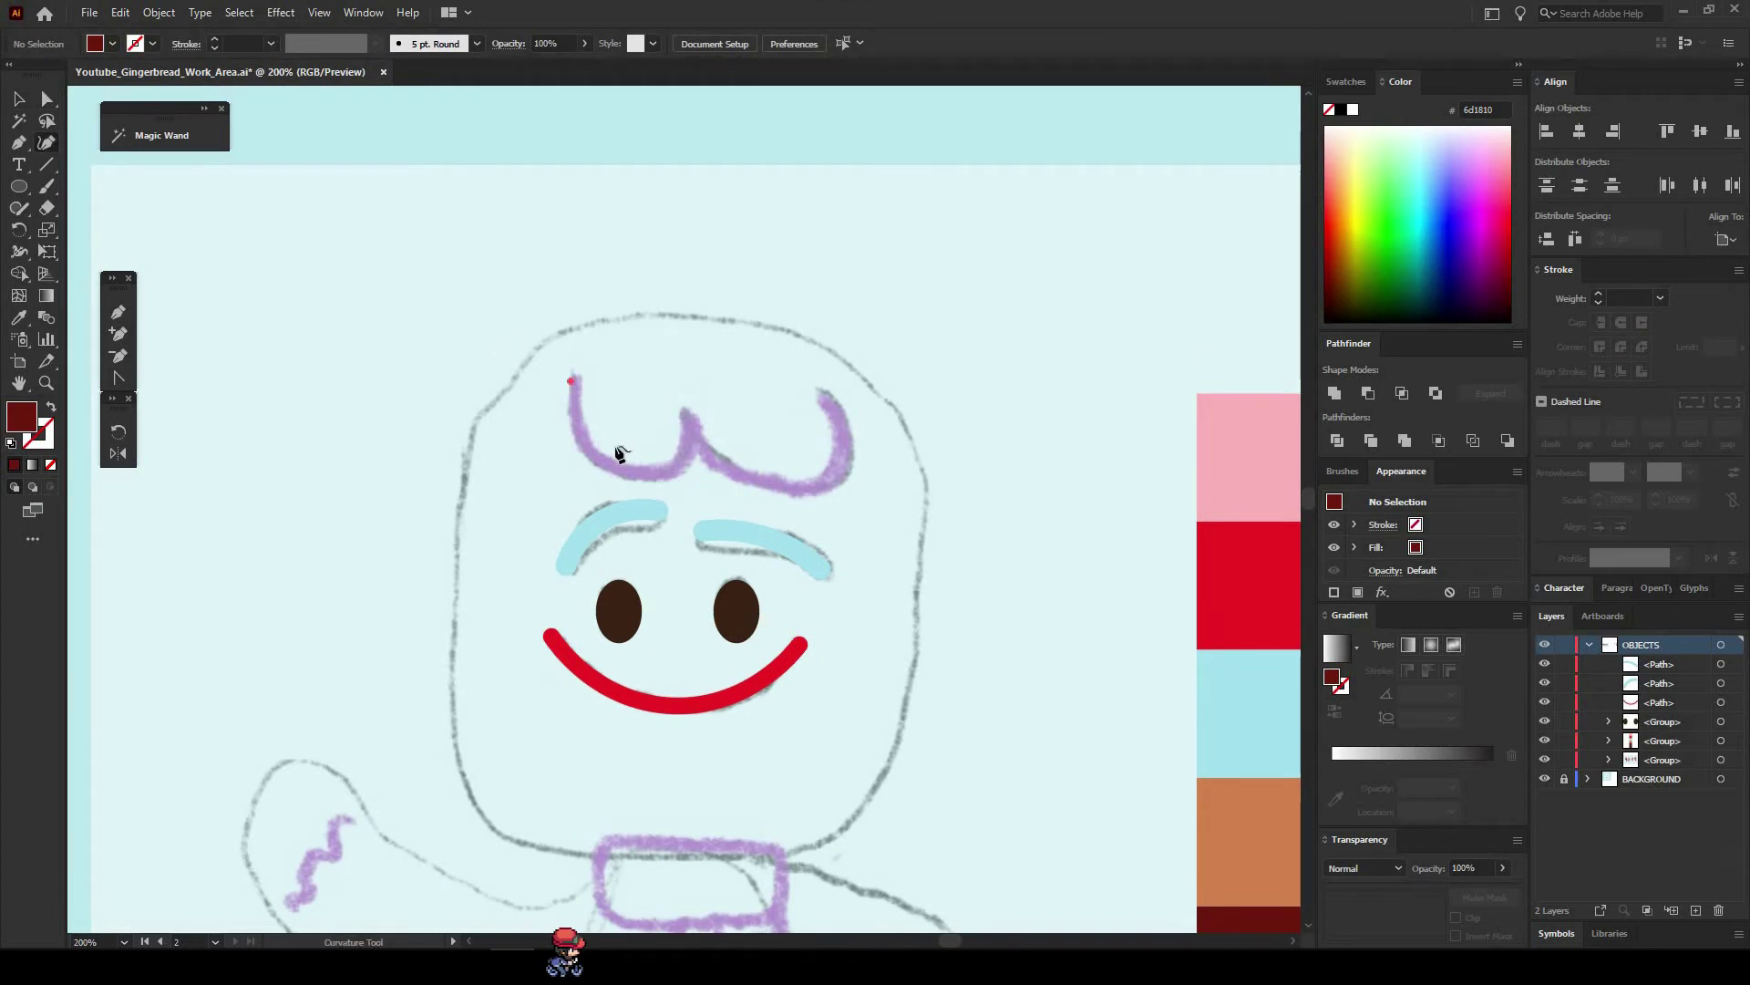
click(616, 470)
click(673, 469)
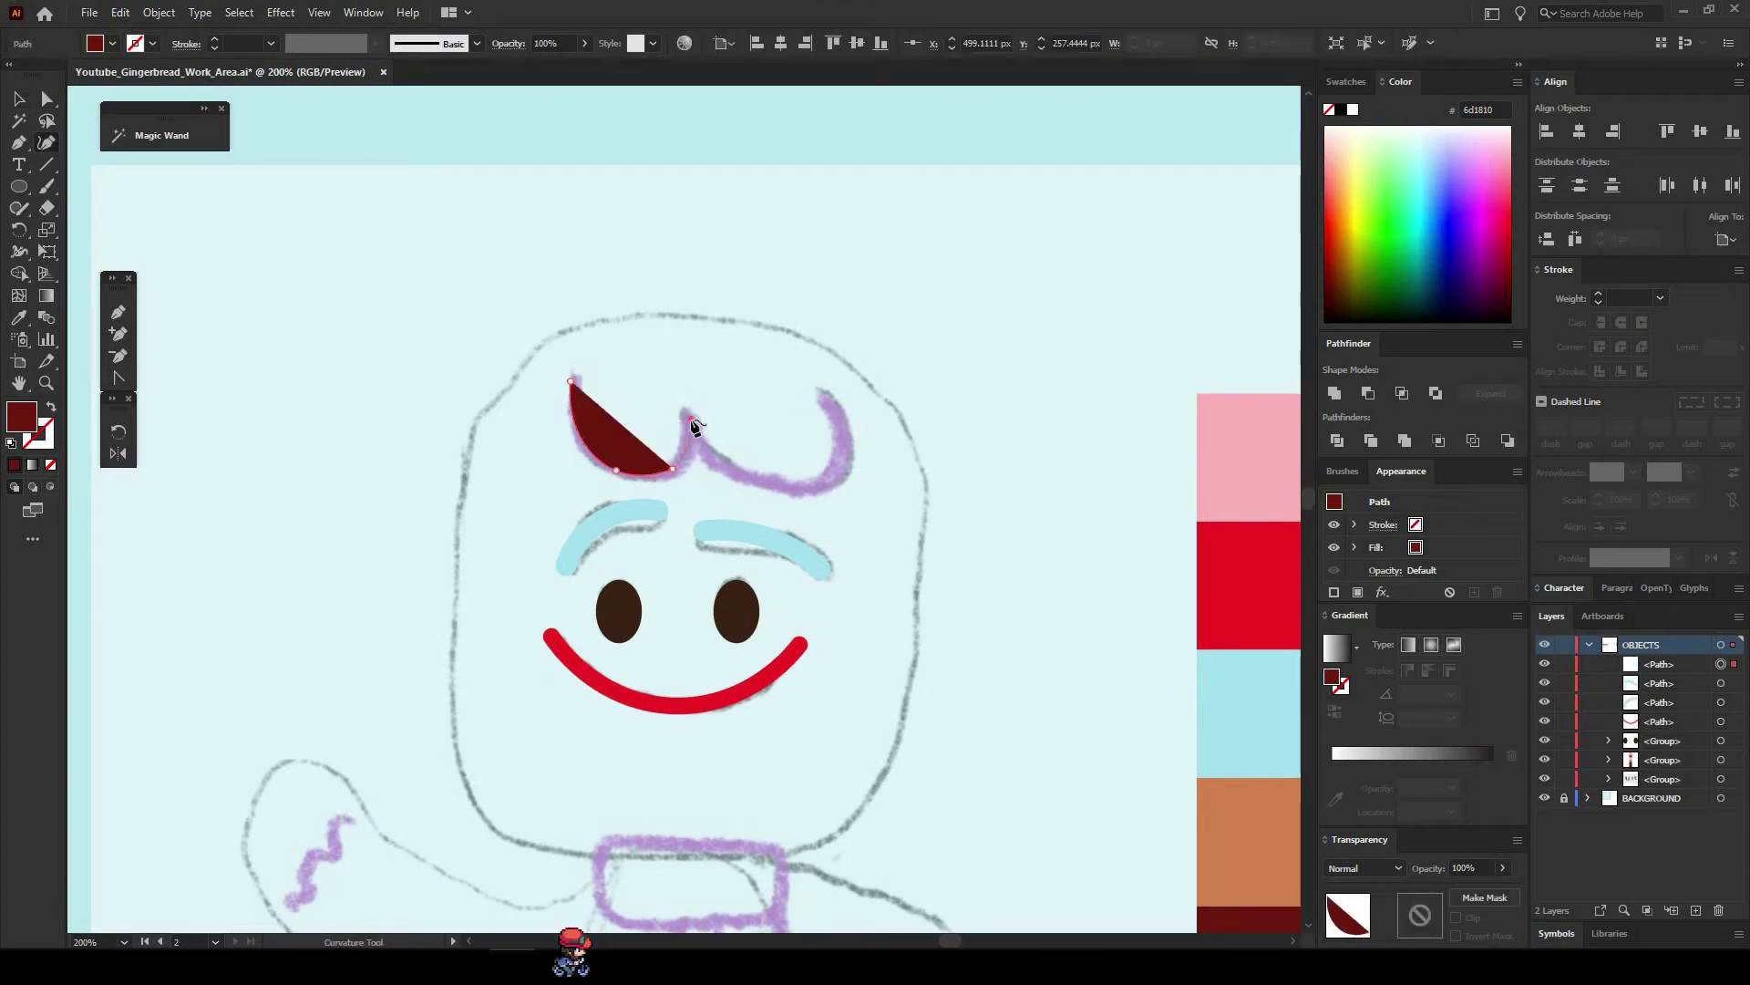
click(691, 419)
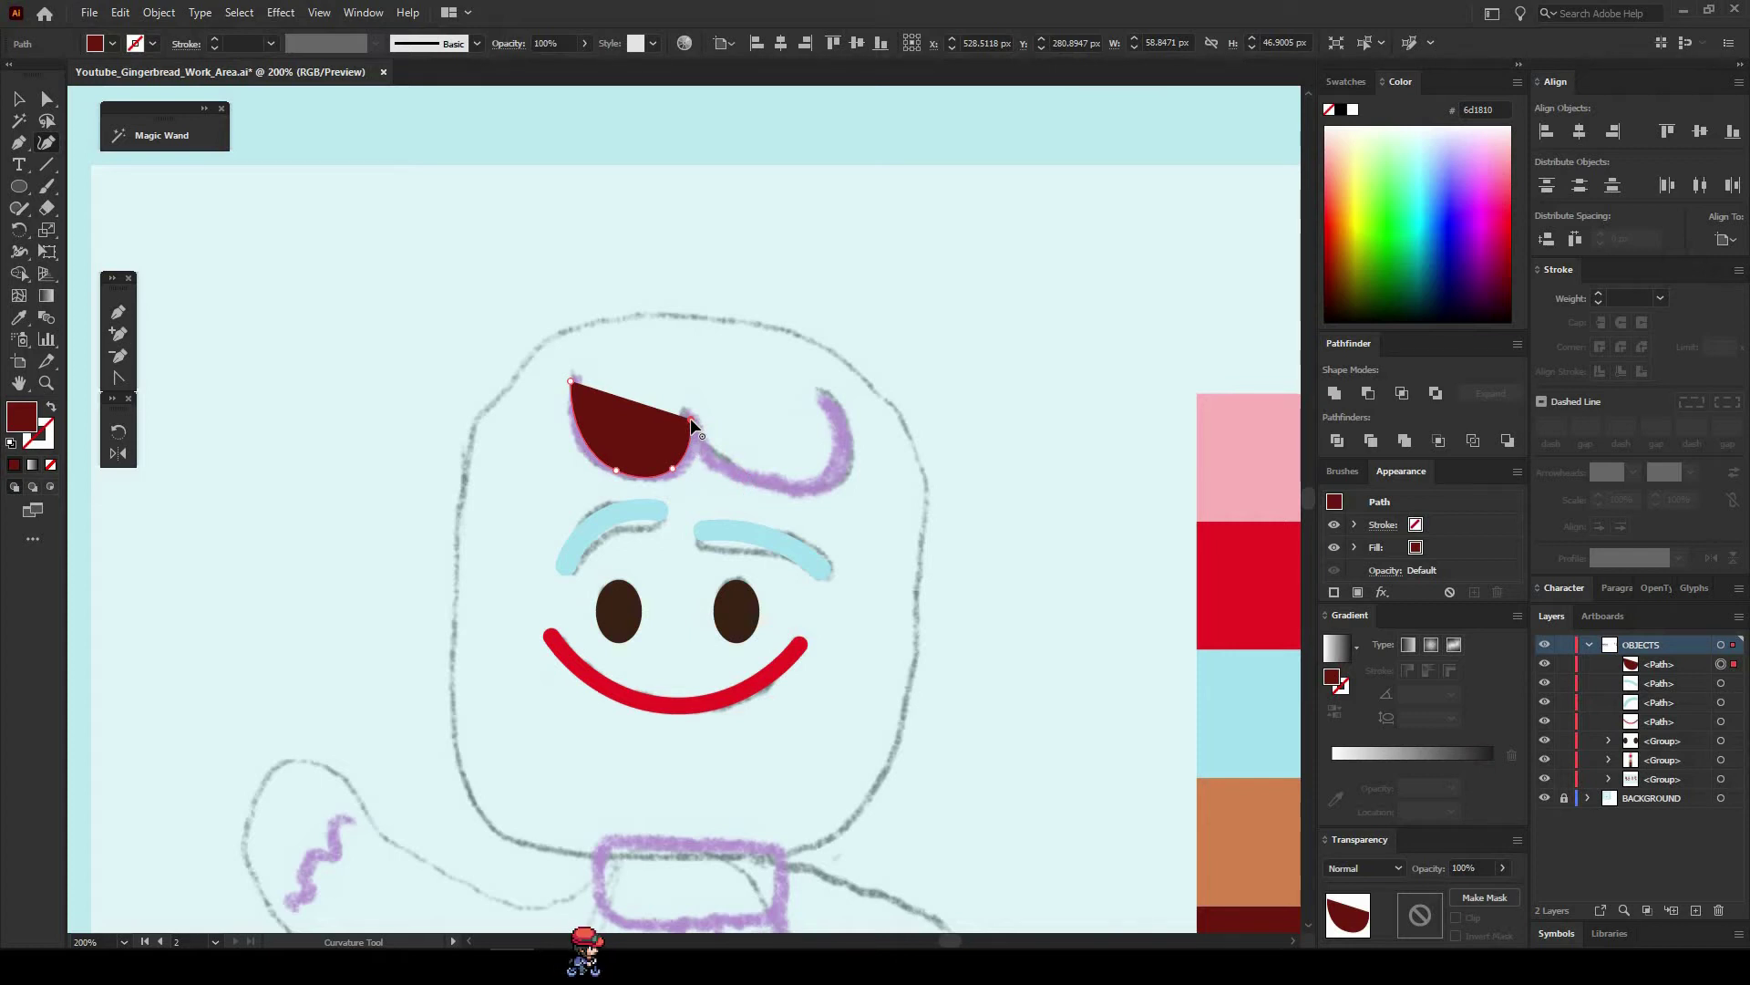
double_click(691, 420)
click(752, 475)
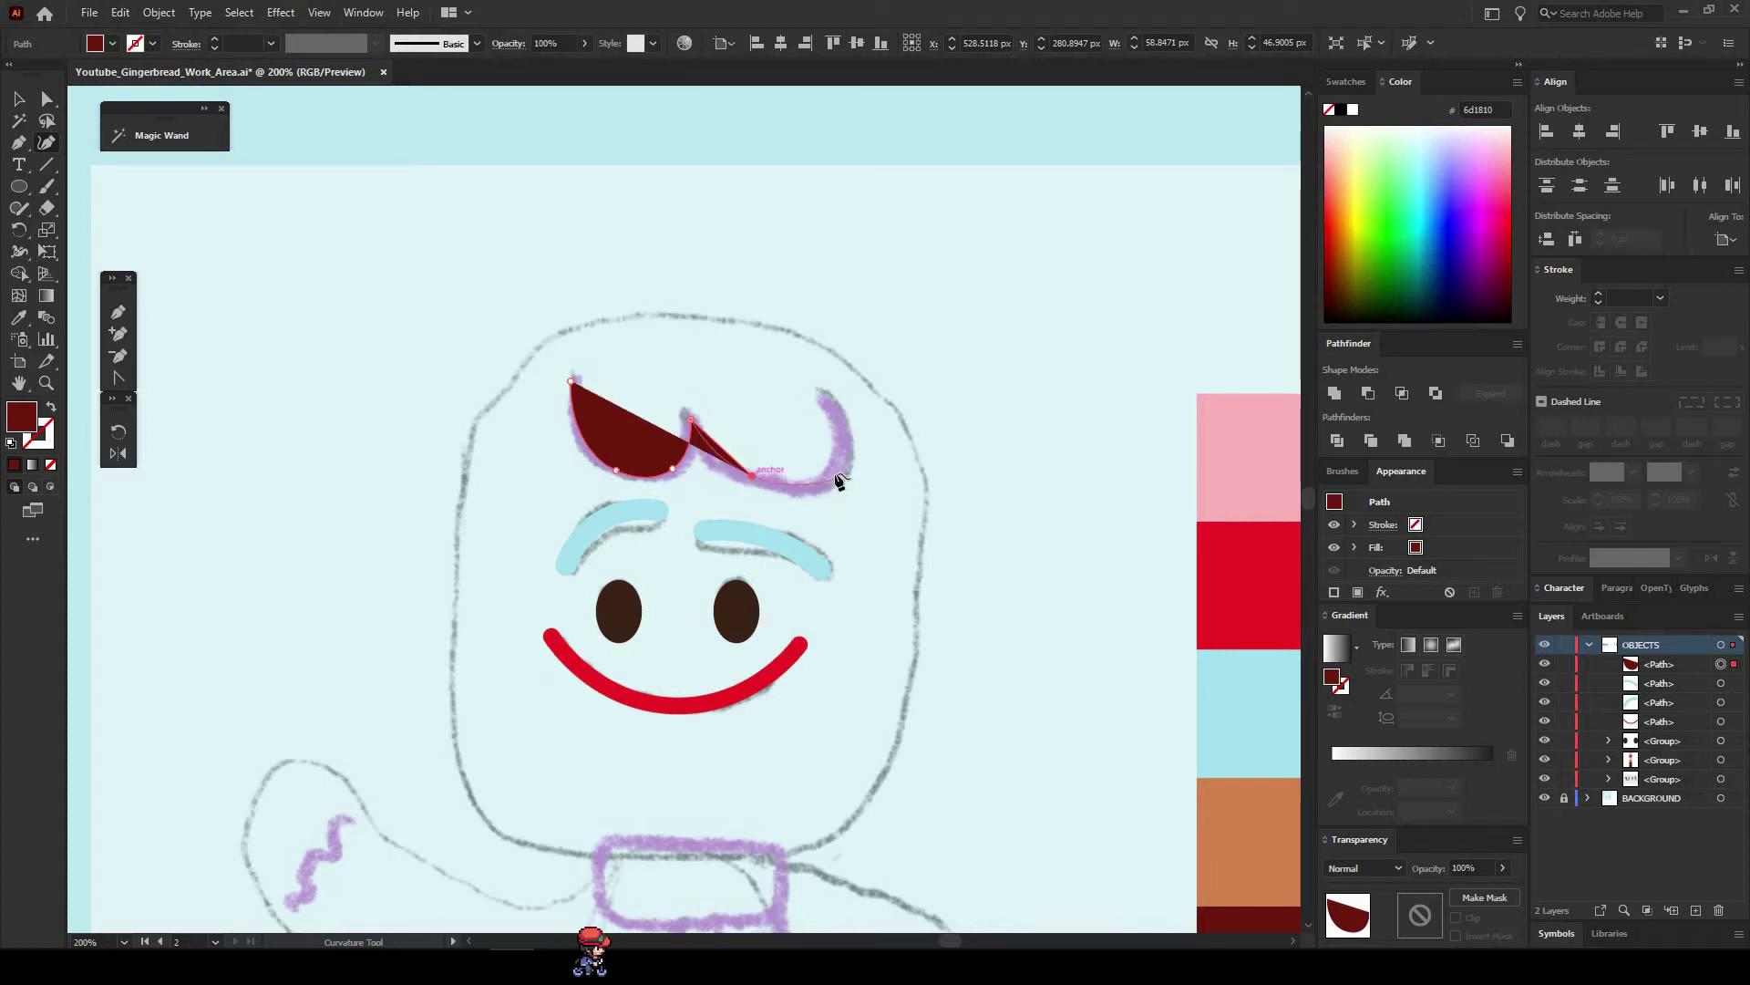
click(836, 473)
click(826, 393)
Swap the fringe's fill and stroke to make a dark red line, with a 12 pt weight and round cap.
key(a)
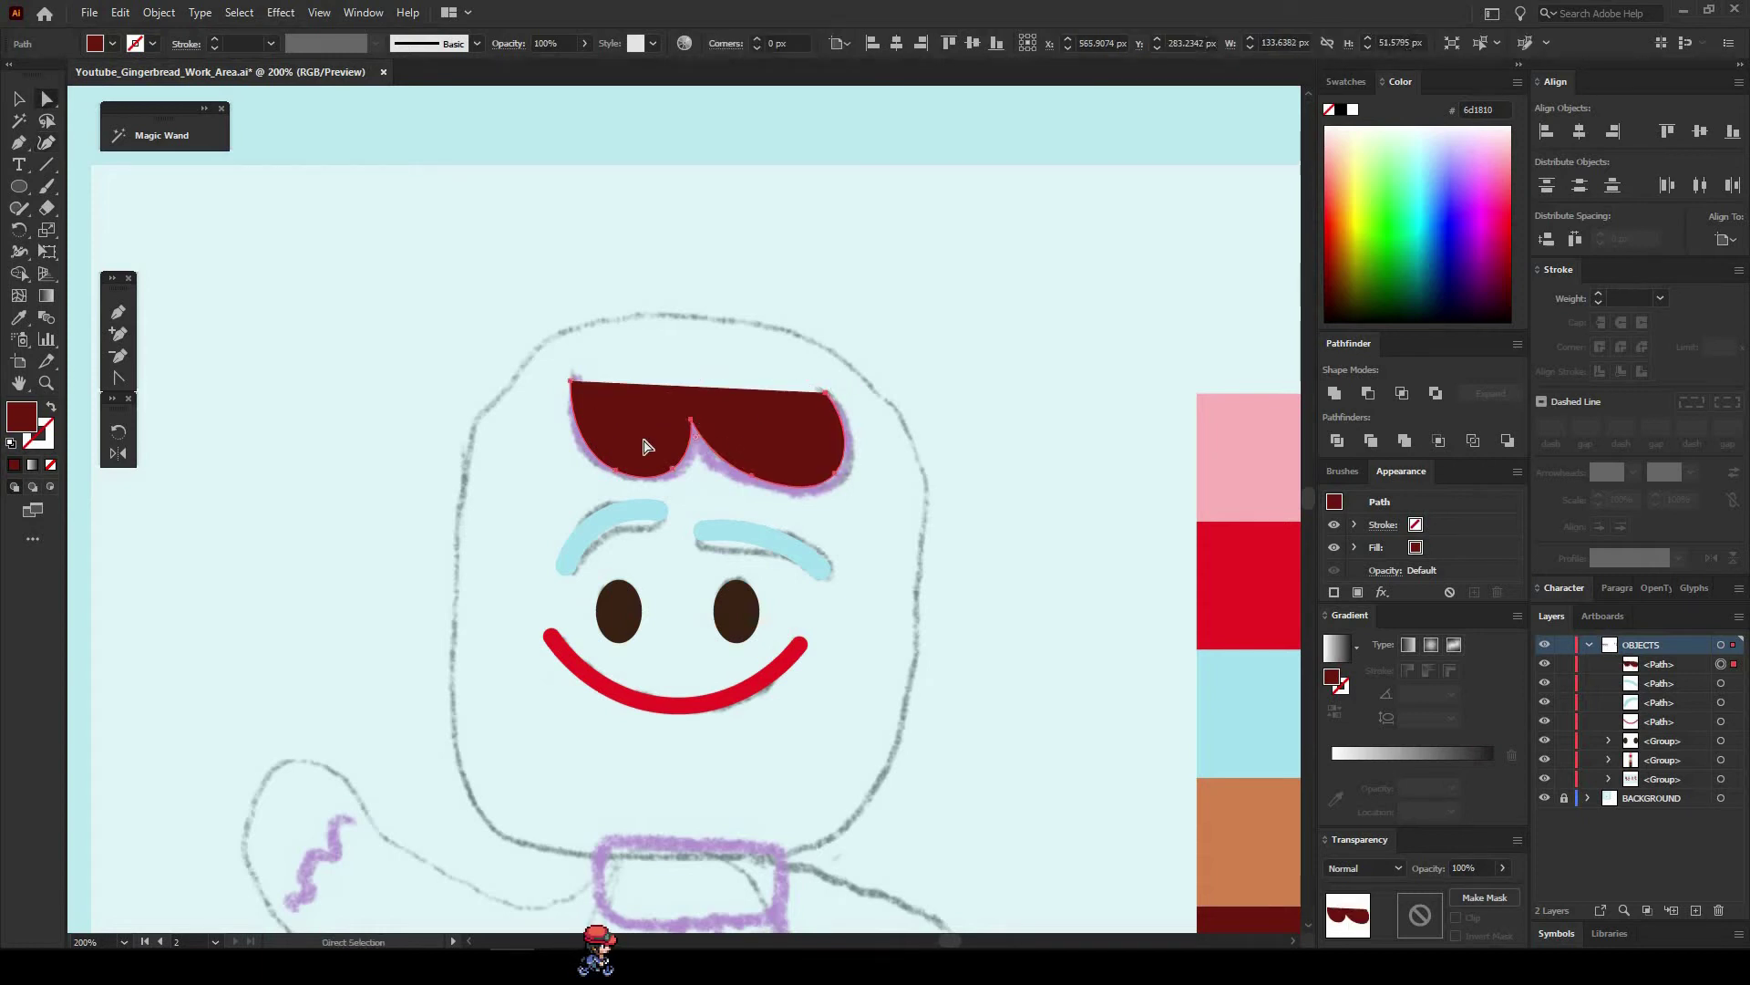
key(shift+x)
key(v)
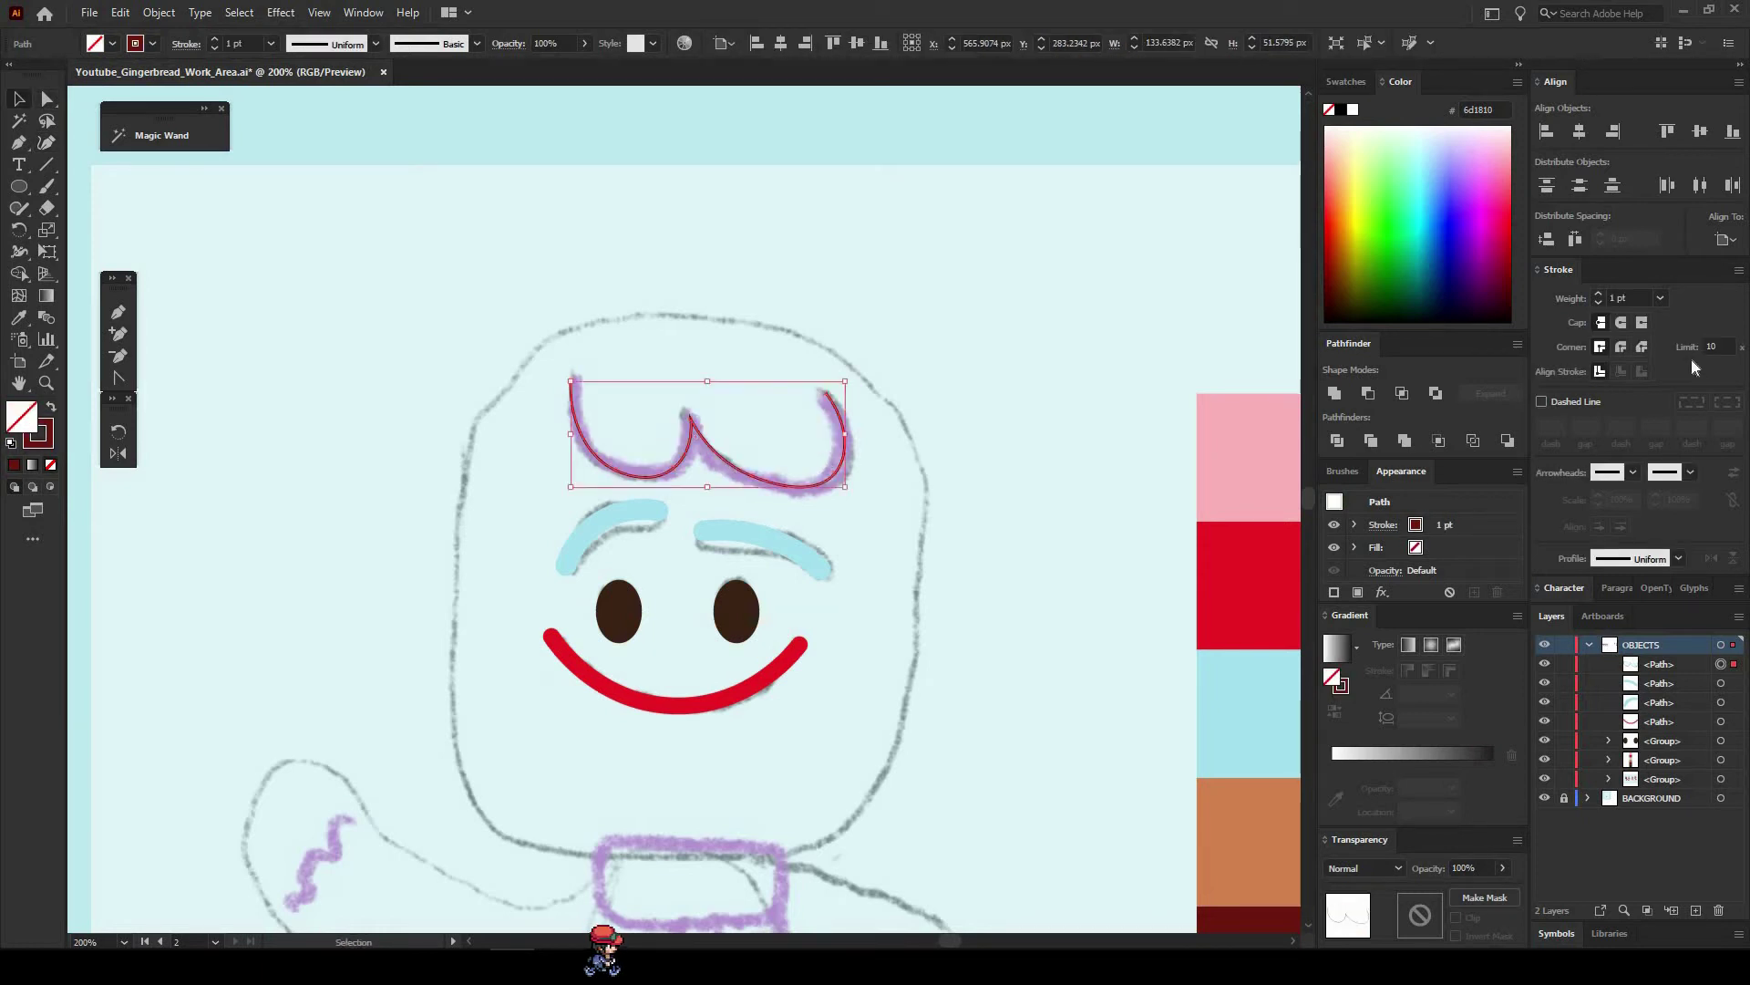
click(1661, 299)
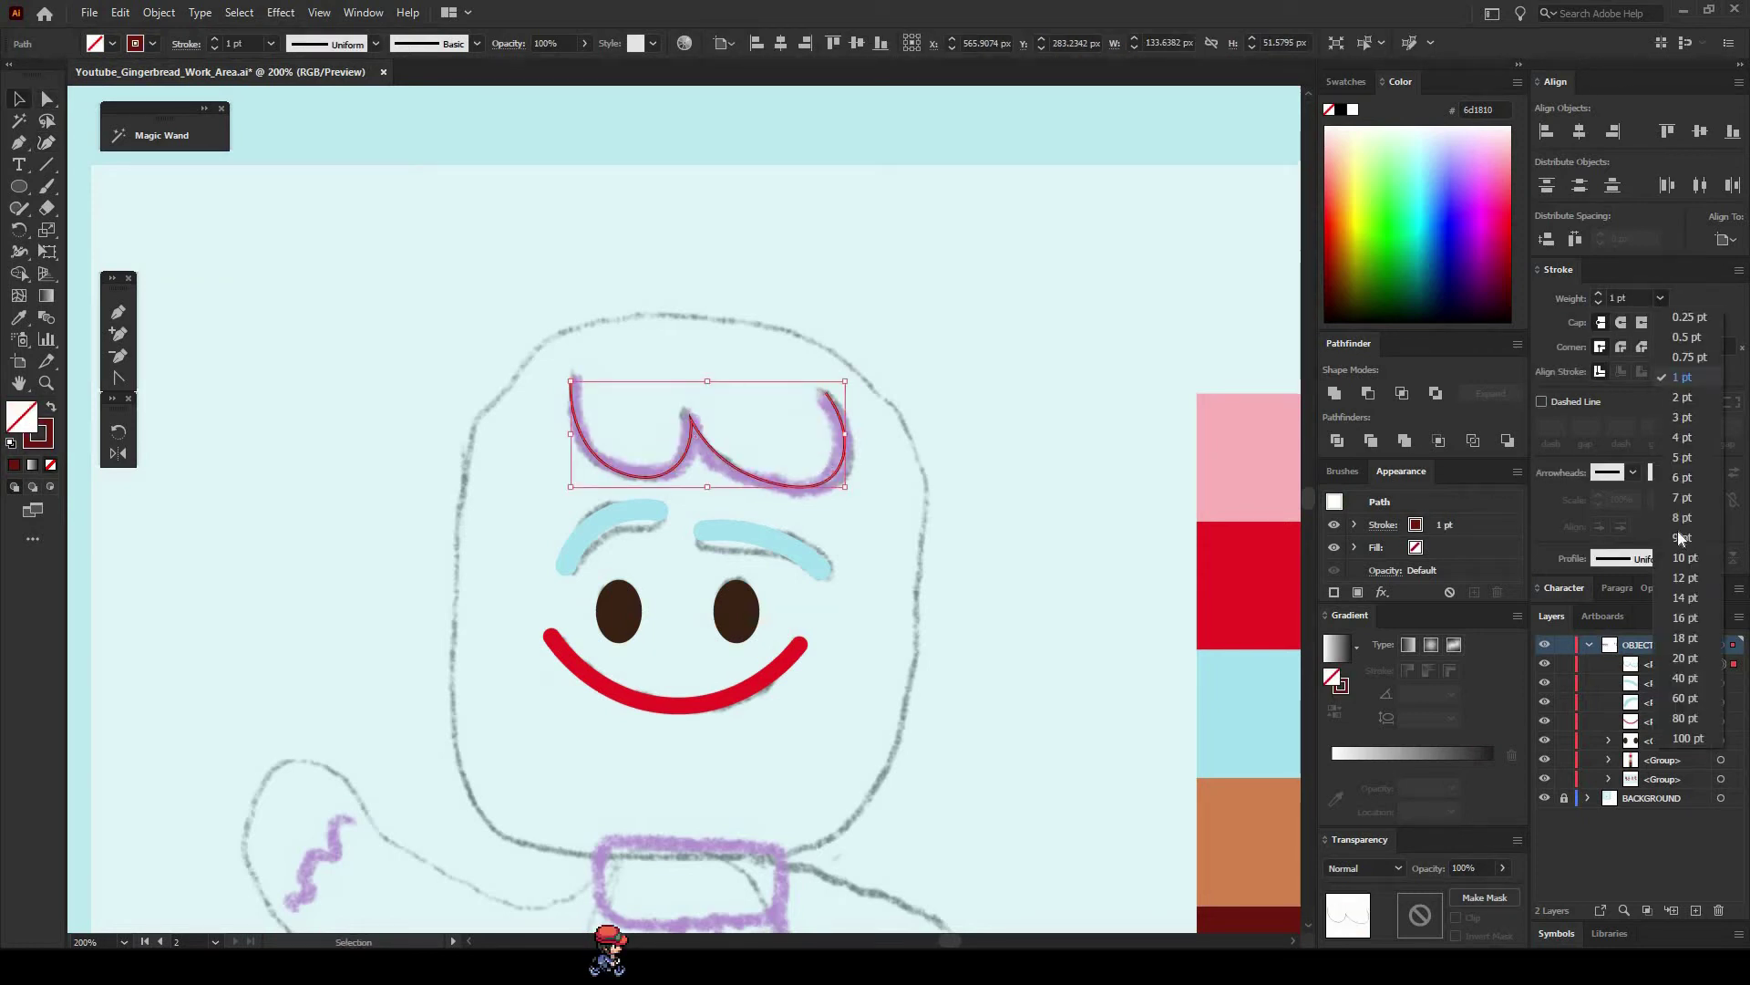
click(1688, 579)
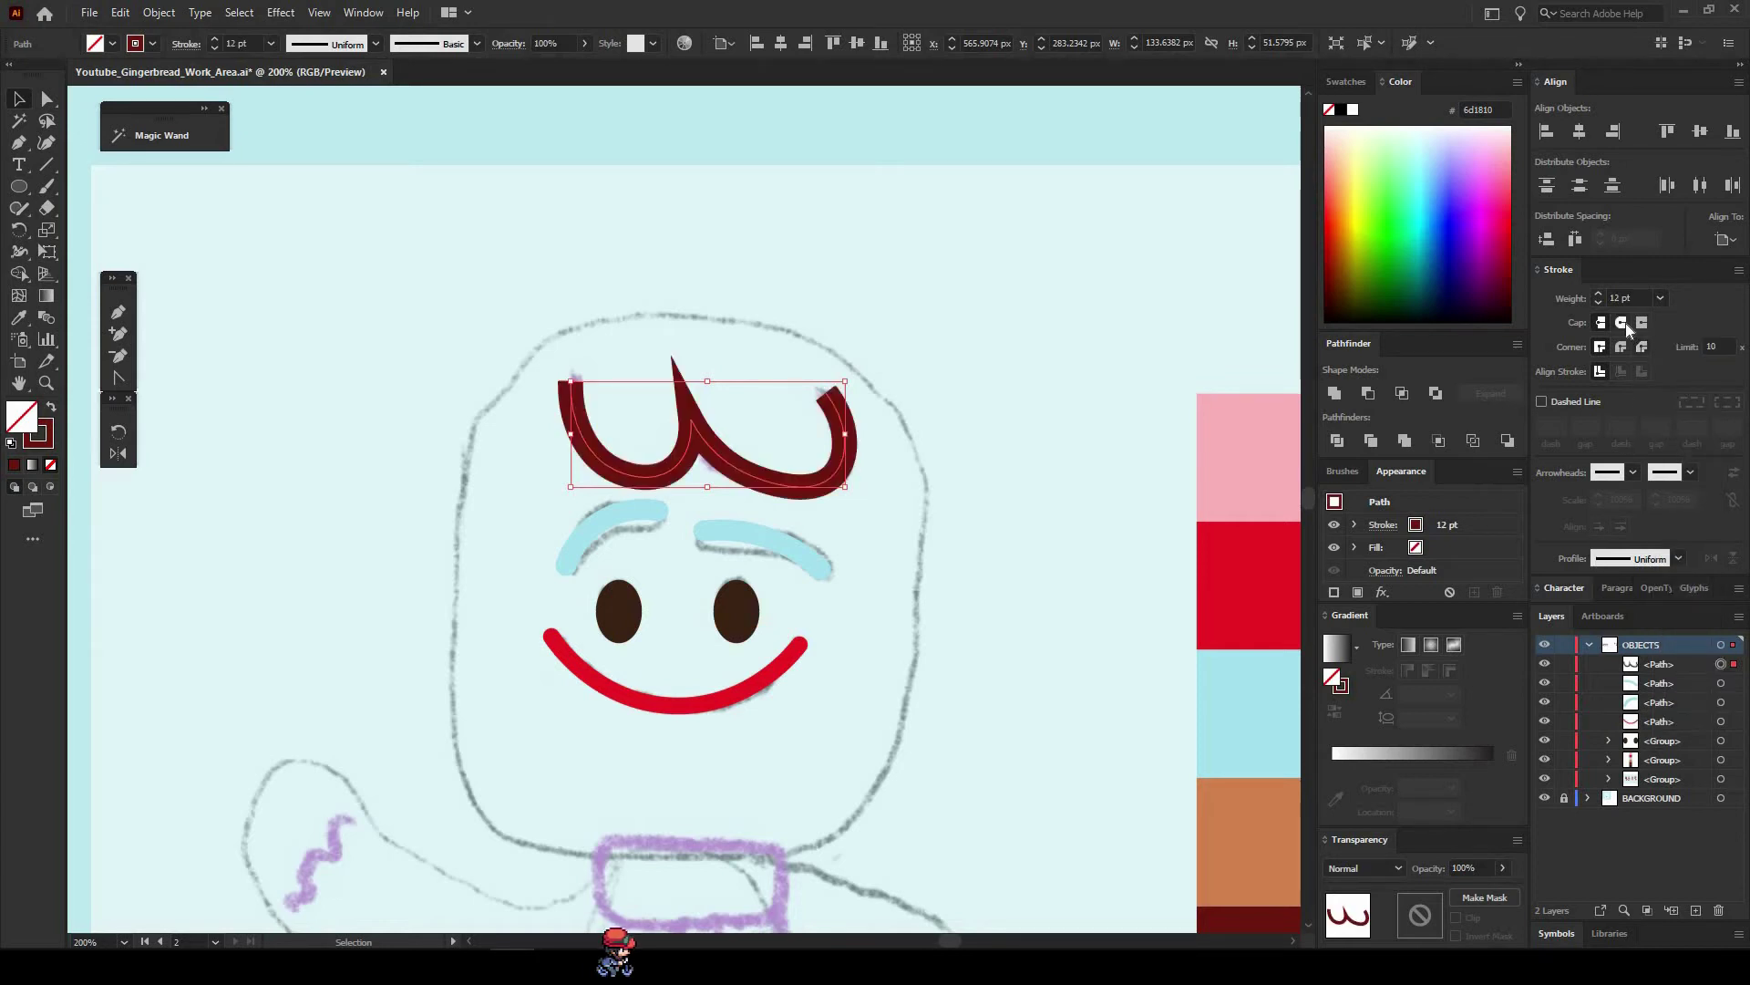
Round the sharp middle peak of the fringe with a corner radius of about 0.17 px and deselect the path.
key(a)
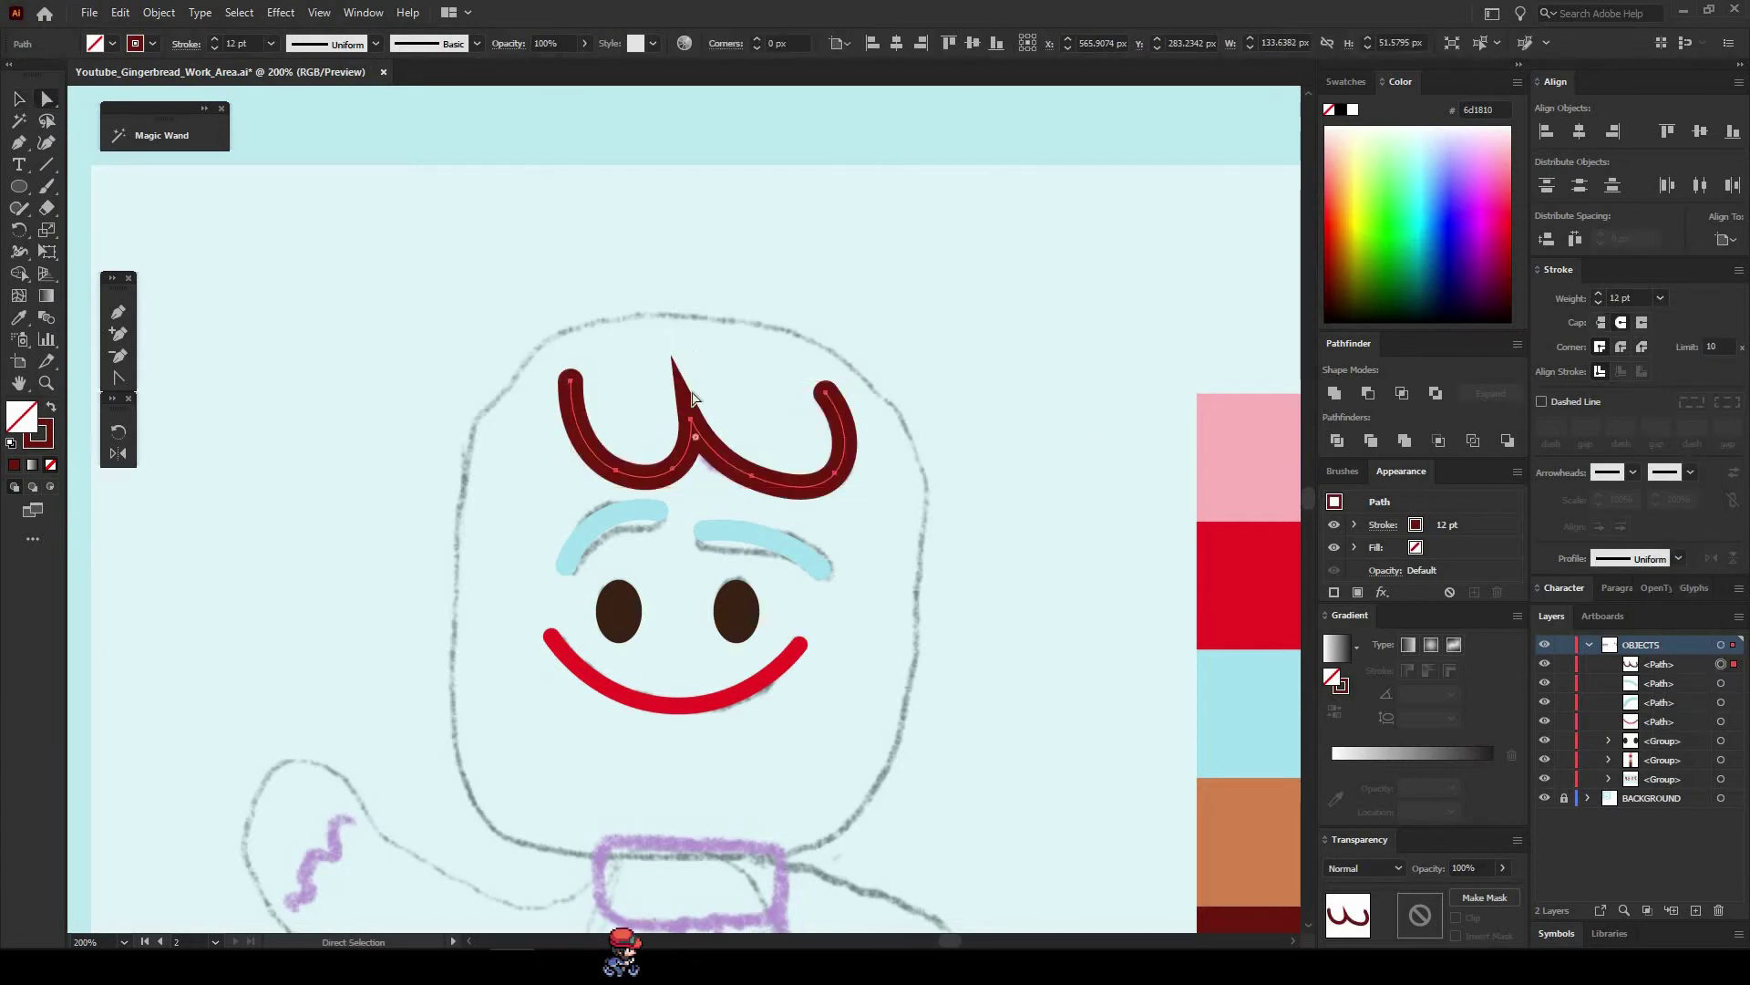
click(700, 376)
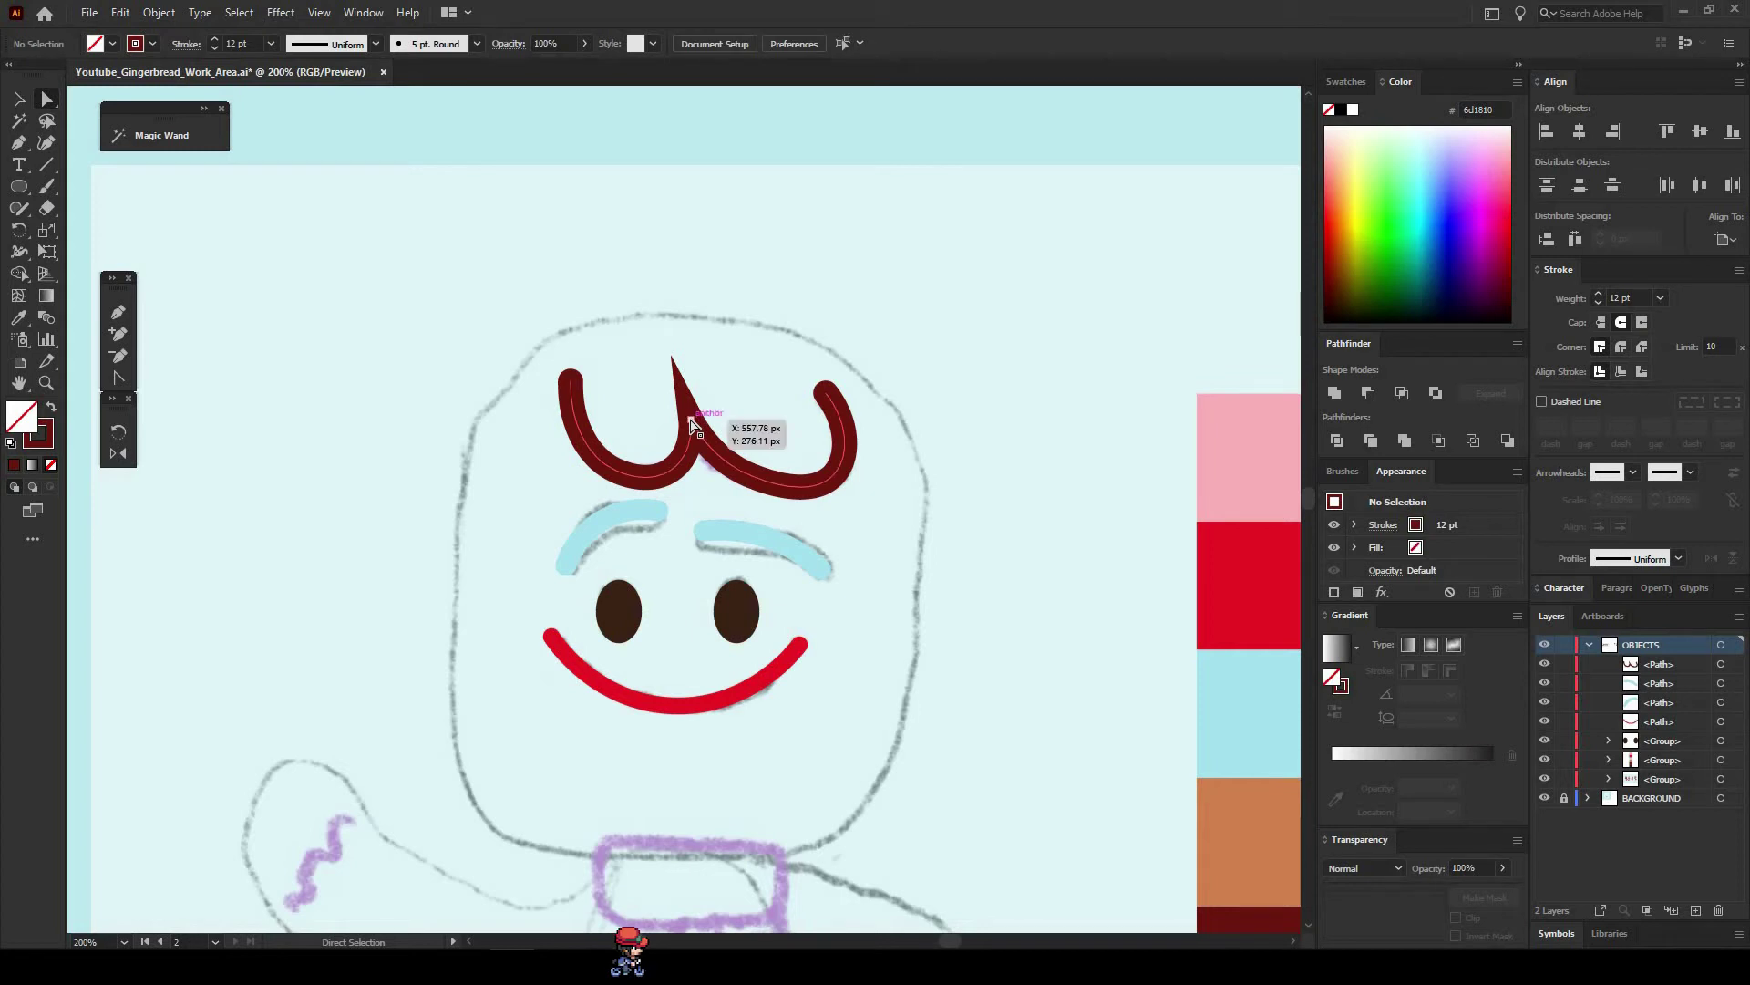
click(691, 419)
drag(695, 439, 695, 425)
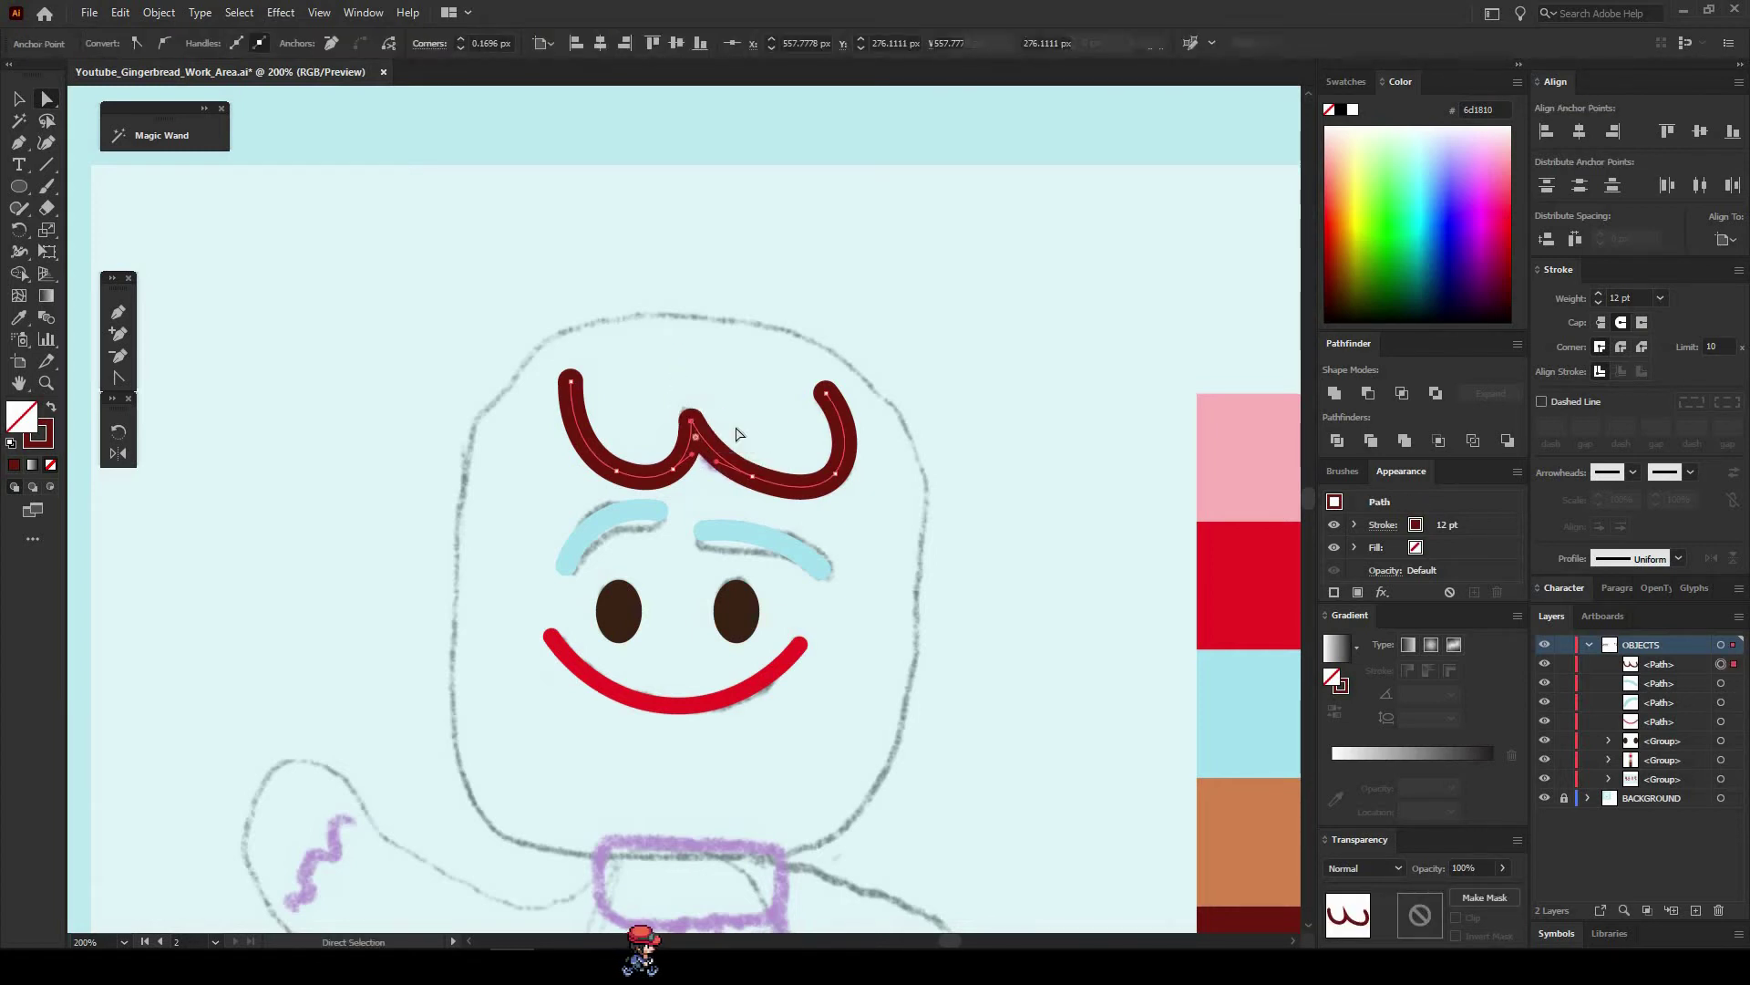
click(741, 433)
Take the colour from the light brown palette swatch, leave nothing selected, and swap it to the stroke with no fill.
drag(833, 535, 823, 530)
drag(754, 406, 721, 365)
key(z)
alt+click(592, 596)
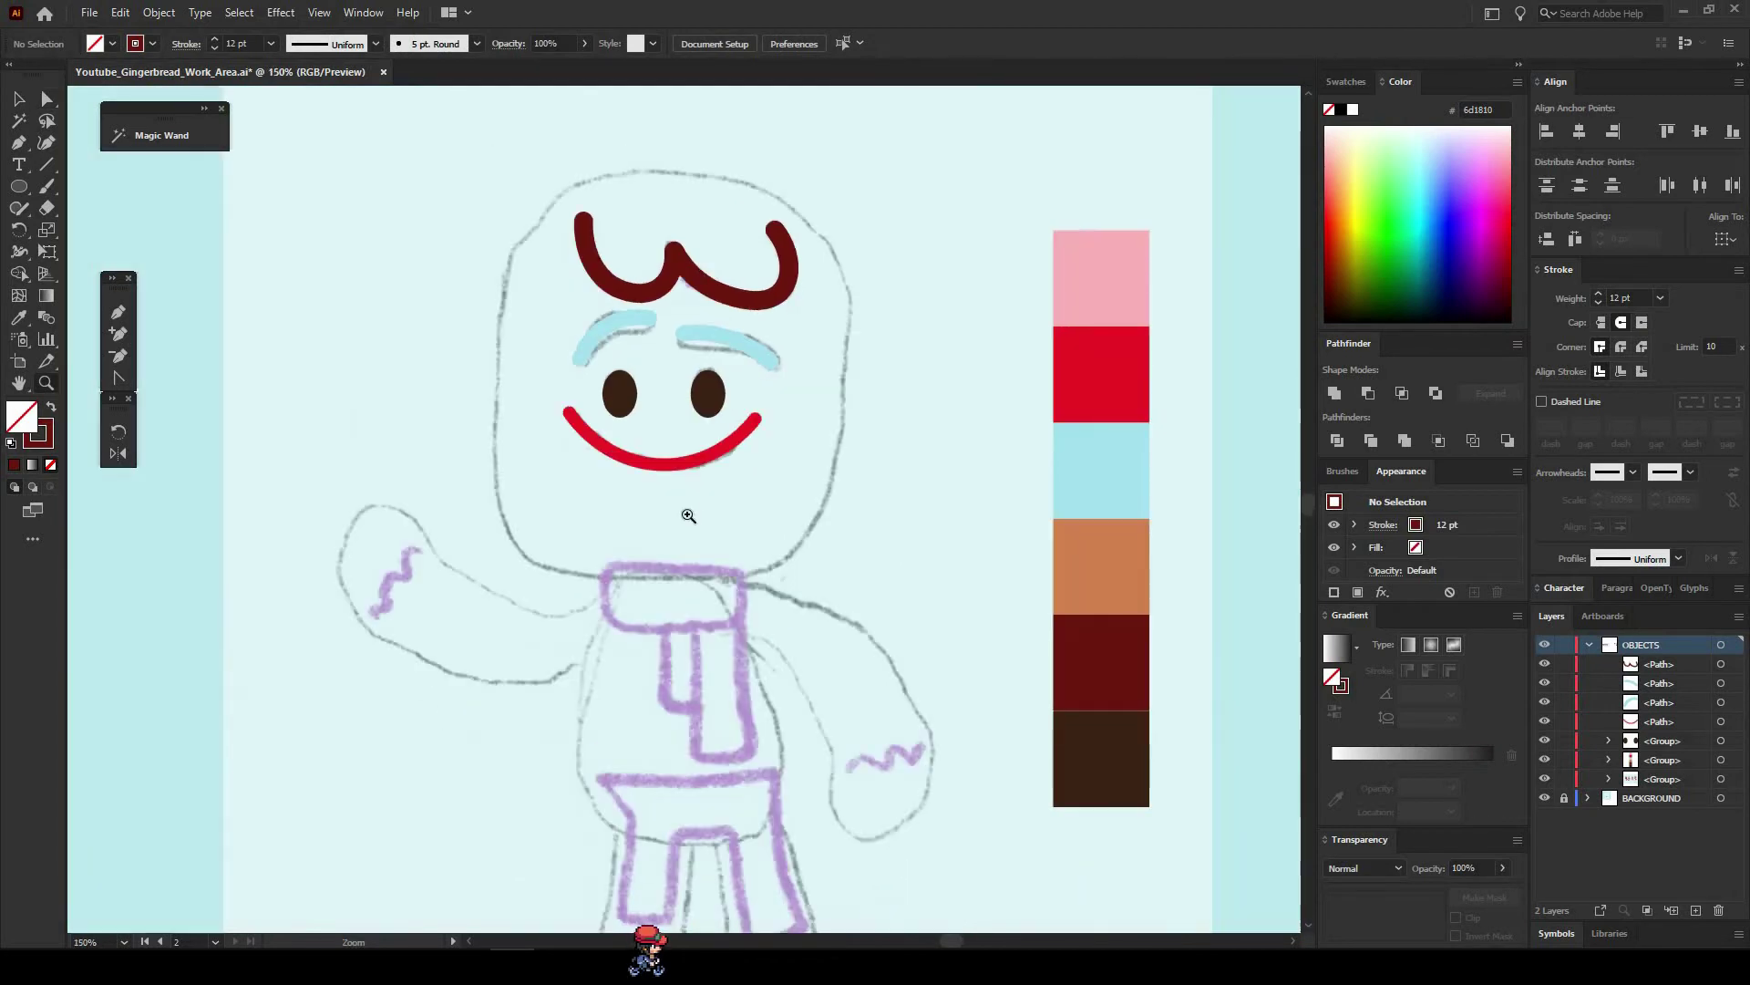
drag(764, 520, 709, 524)
key(v)
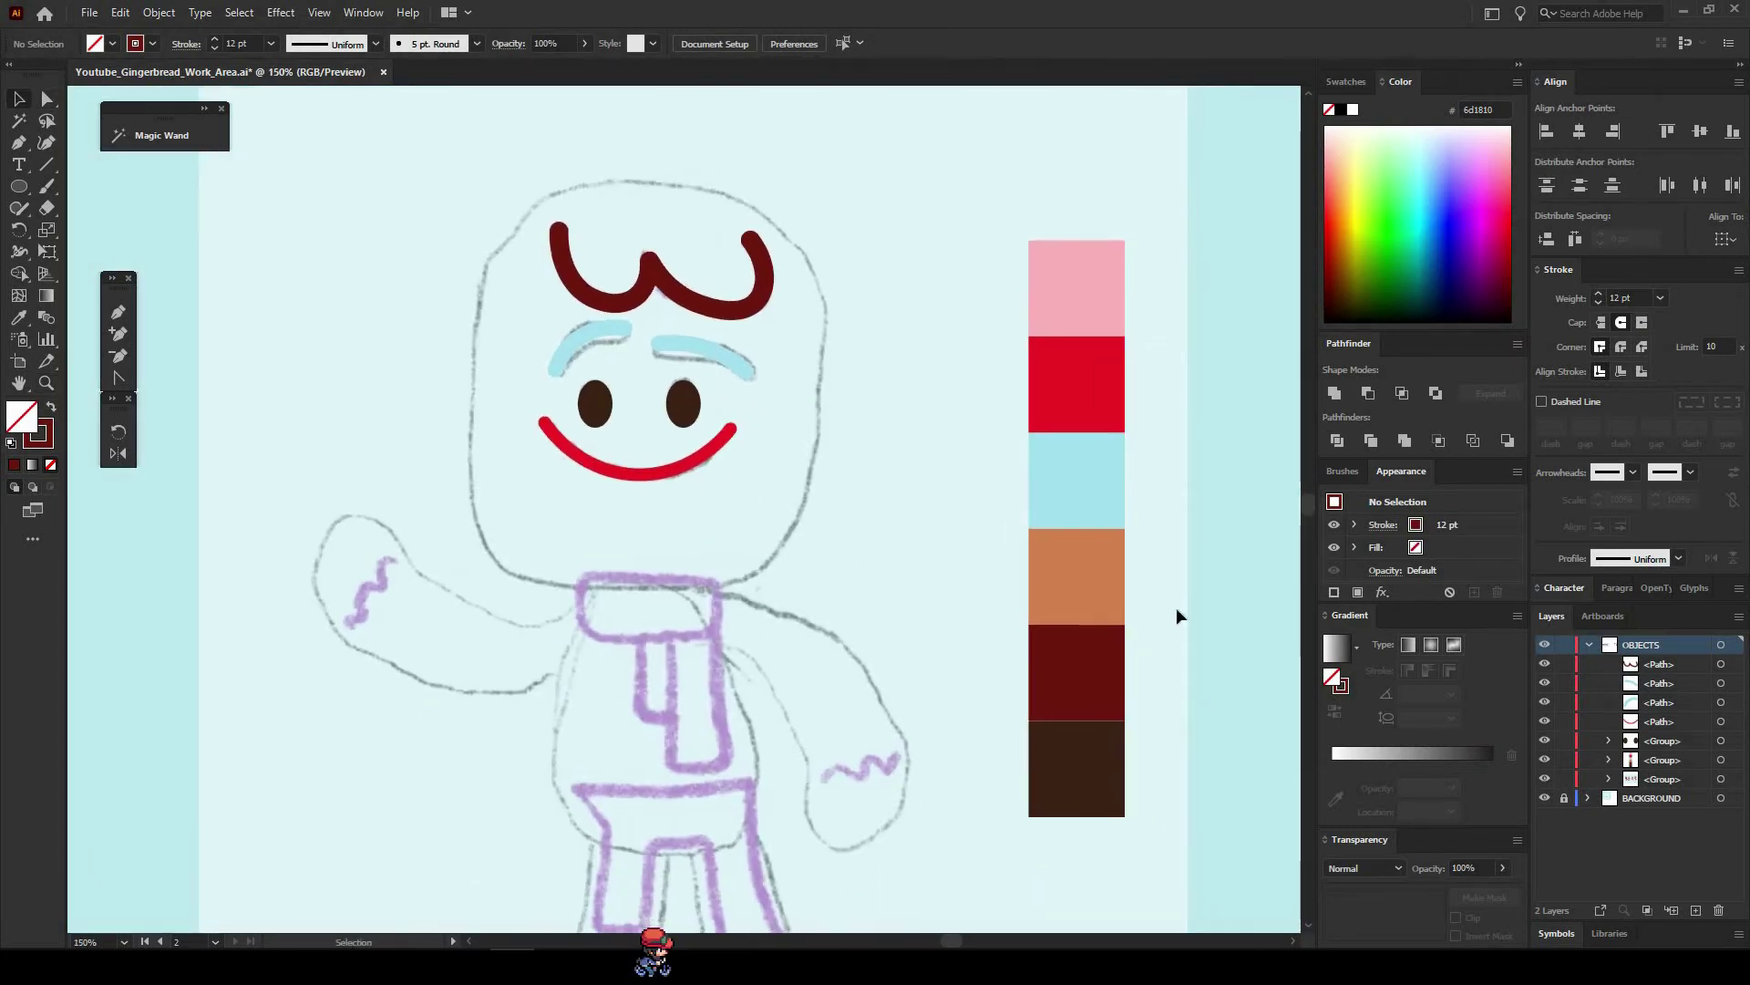
key(a)
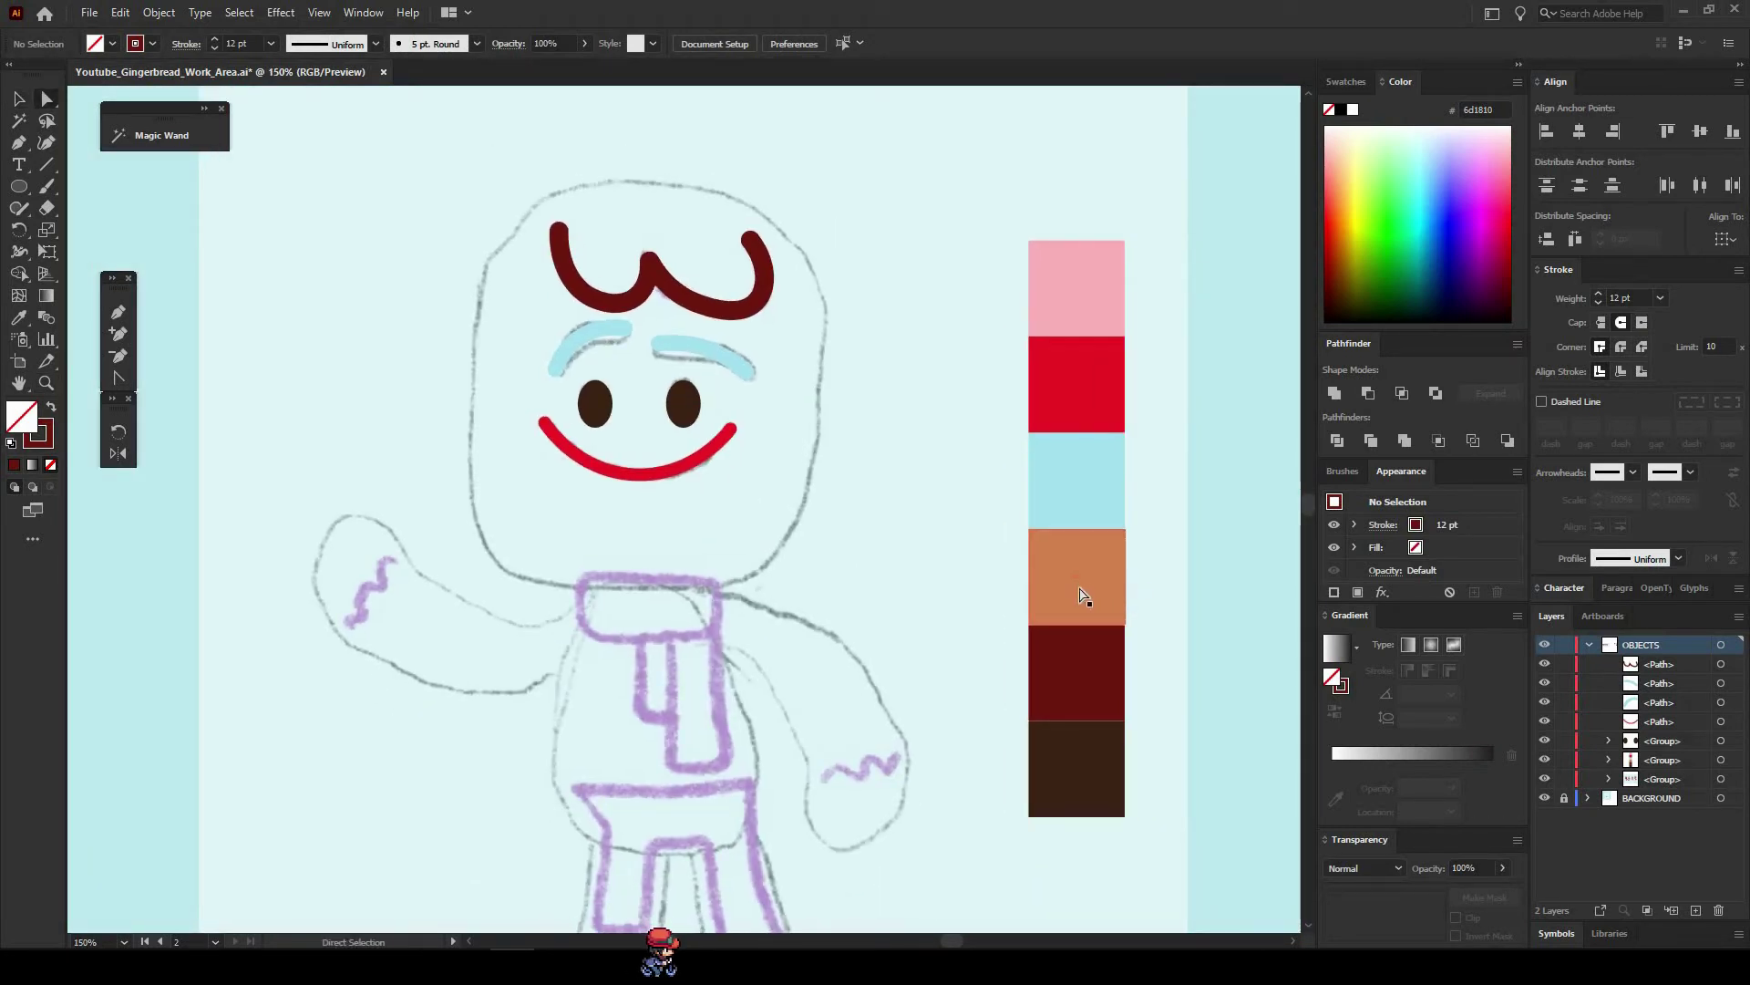
click(1061, 588)
click(176, 402)
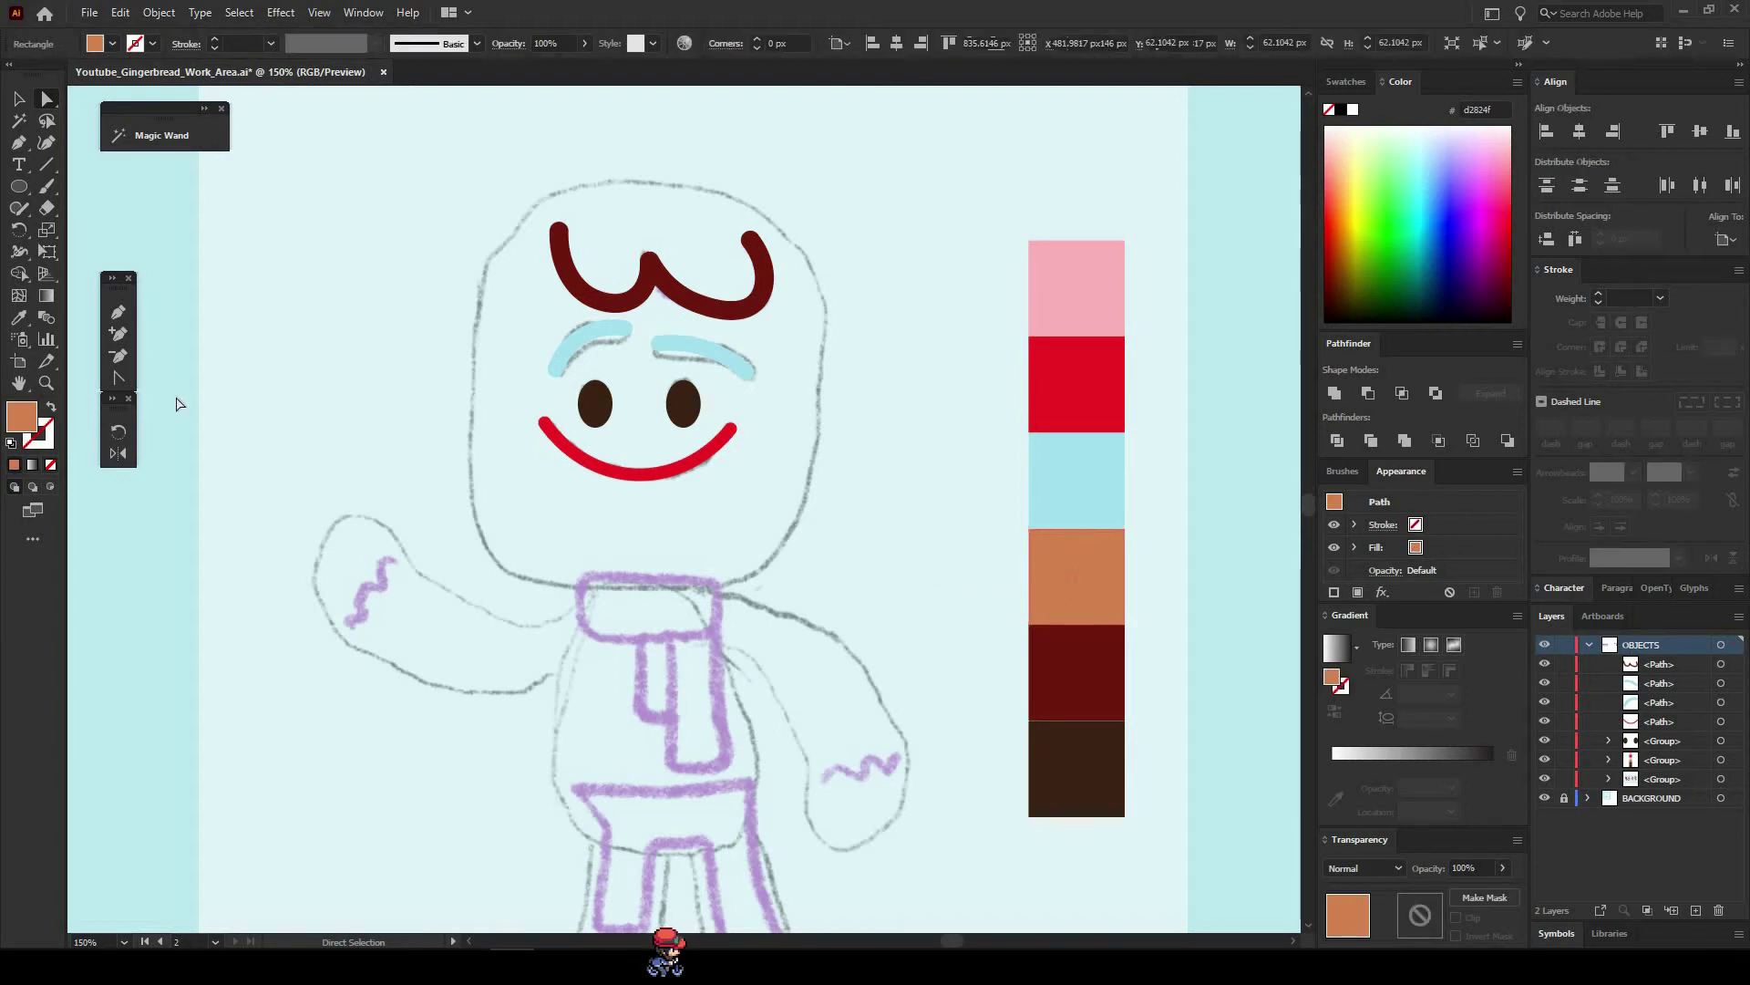
click(51, 407)
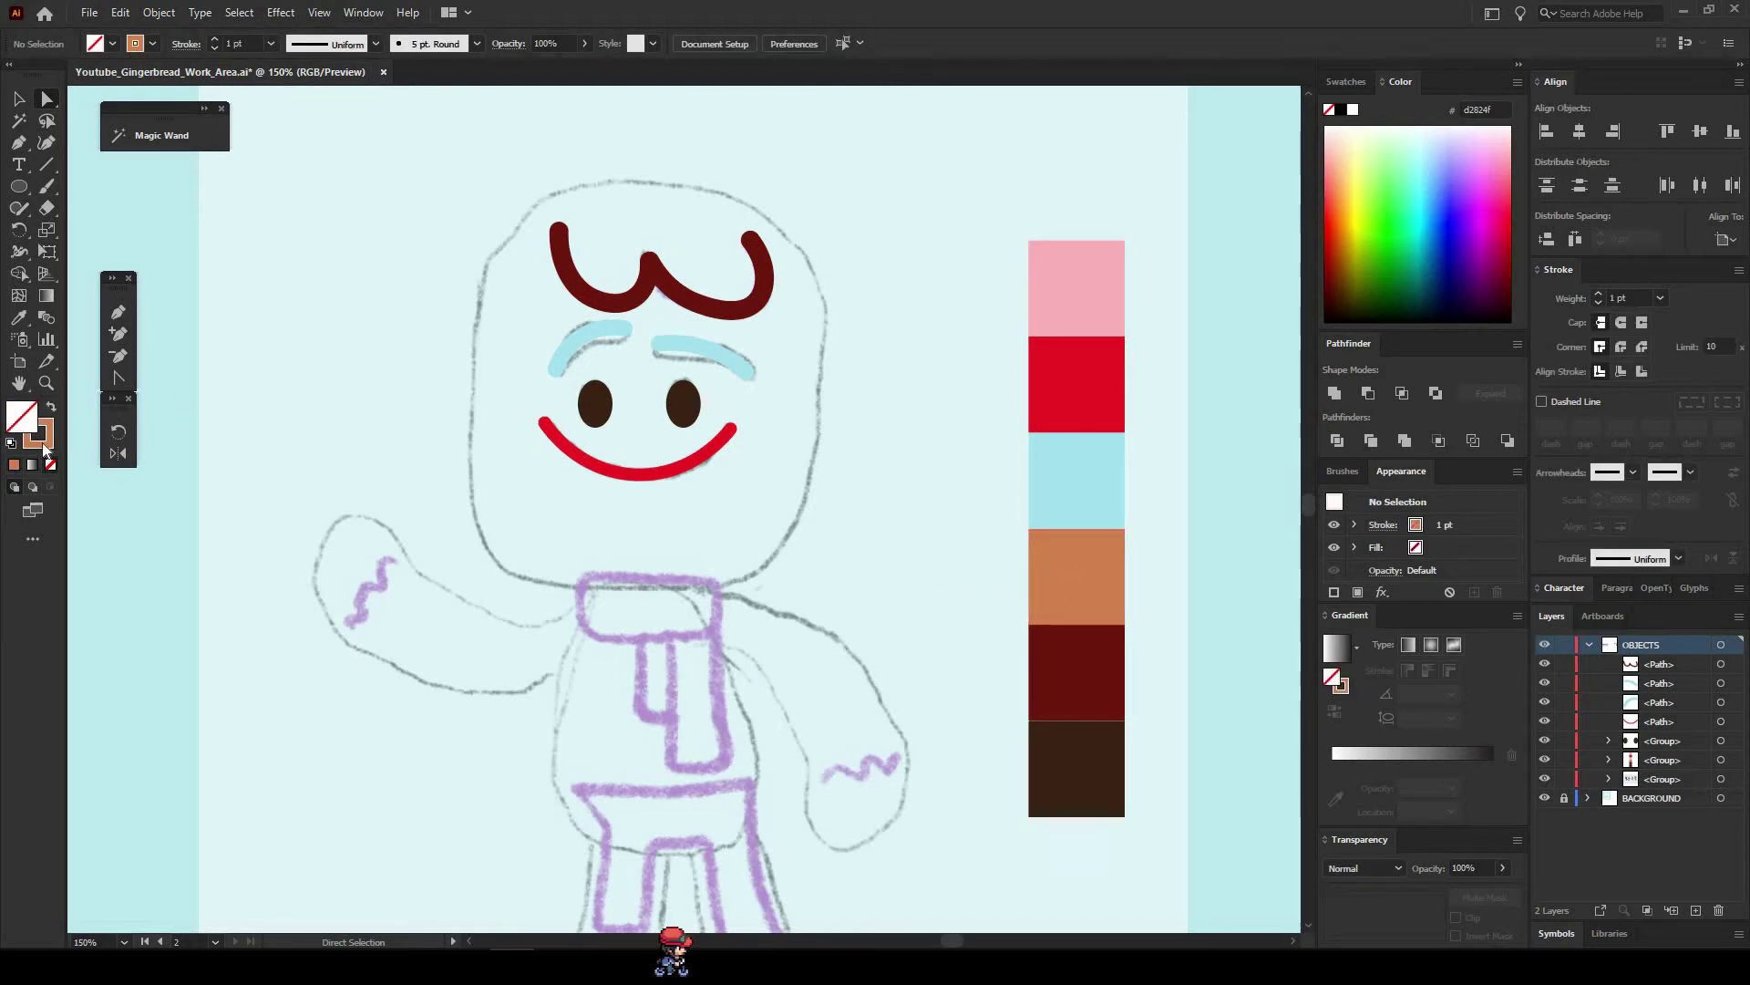
click(43, 442)
Trace the sketched head with the Curvature tool as a closed outline about 231 px wide and 270 px high.
click(48, 143)
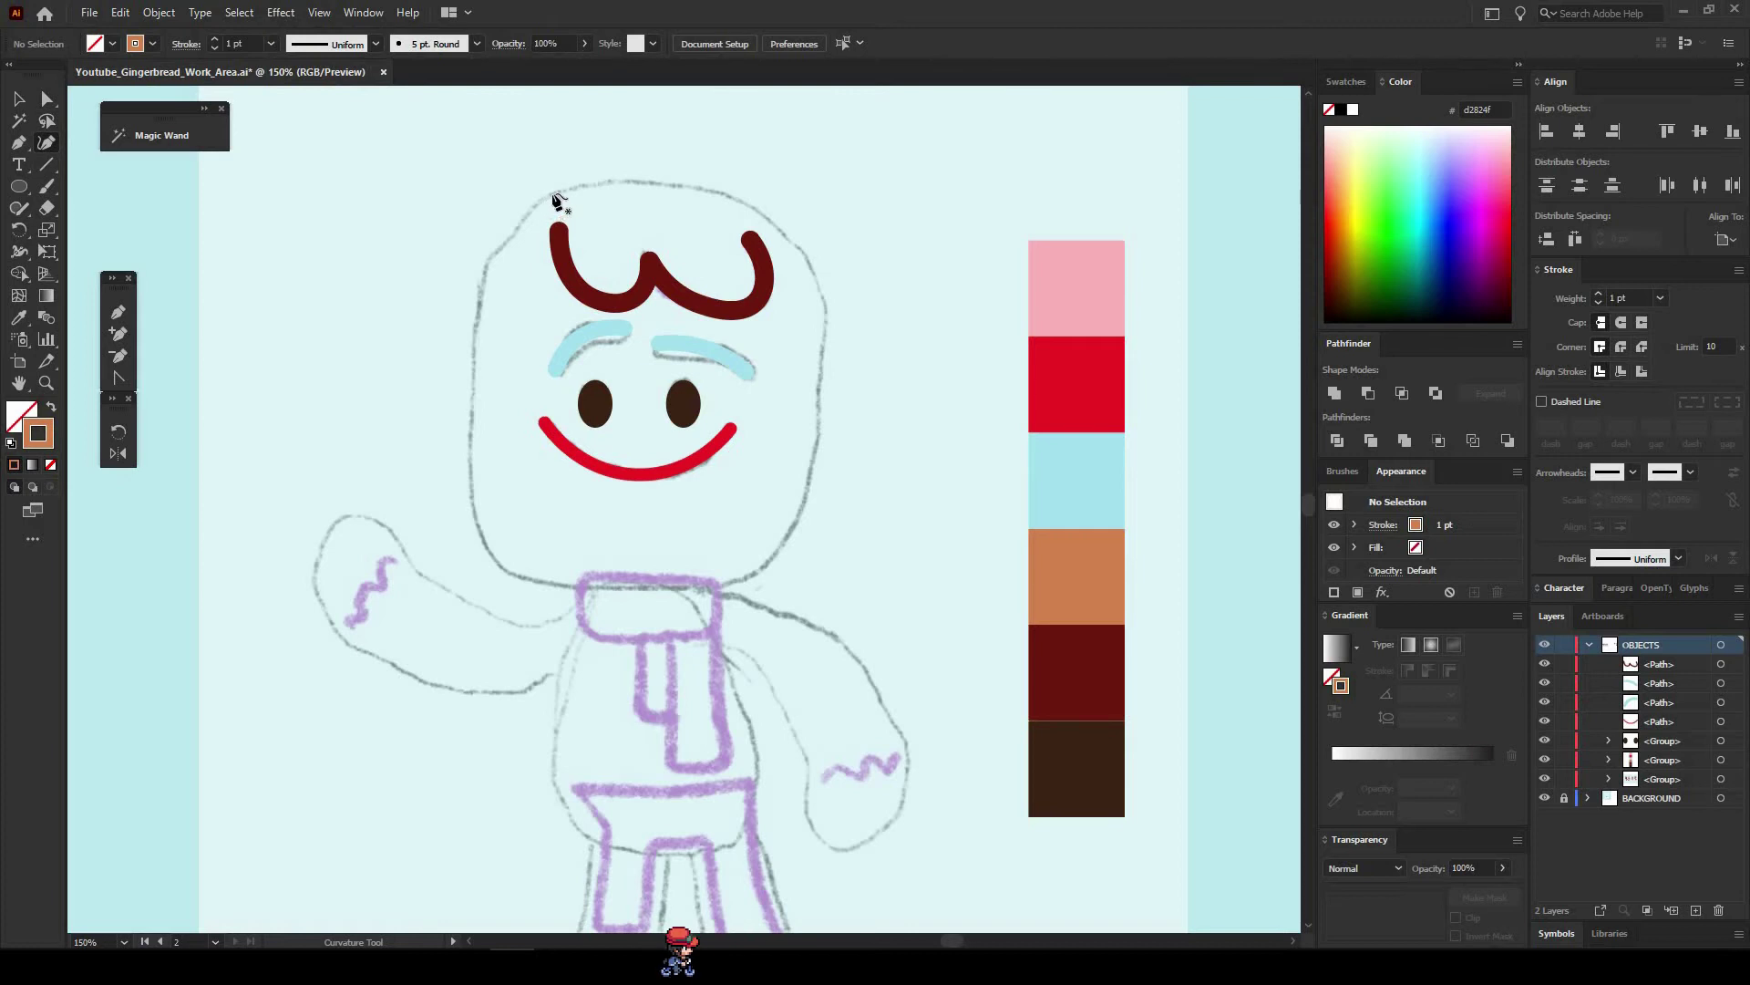
click(552, 193)
click(483, 270)
click(471, 356)
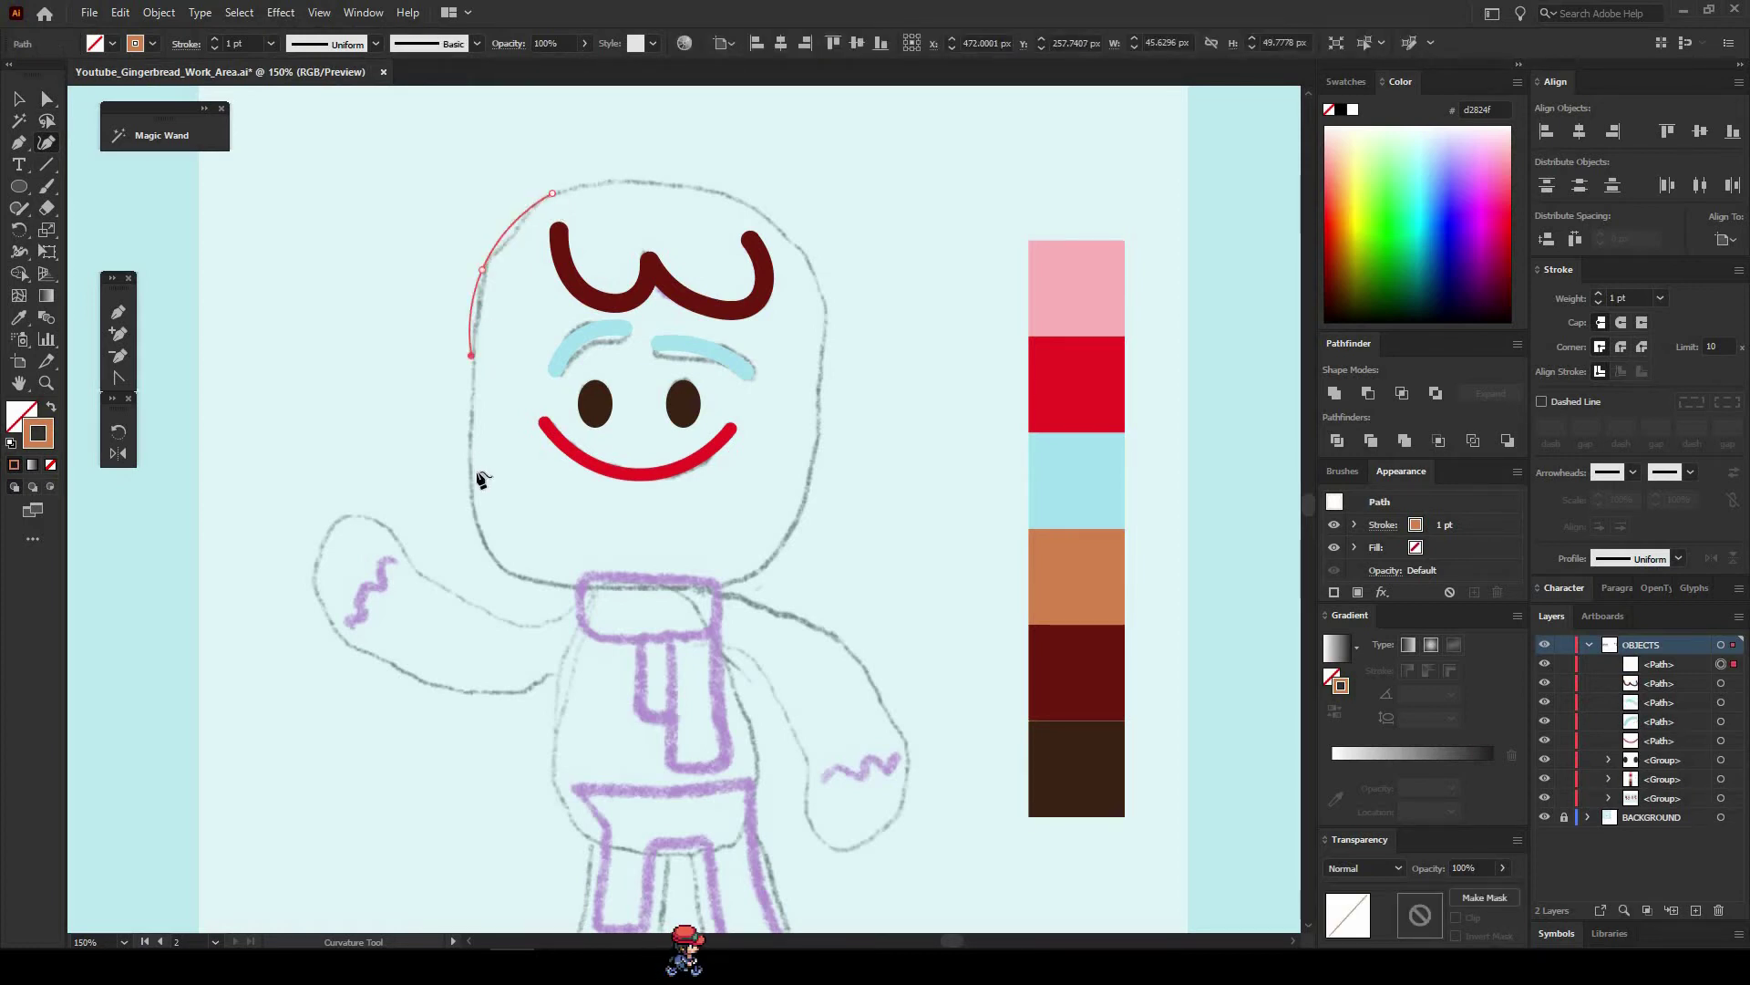
click(474, 504)
click(499, 563)
click(576, 581)
click(747, 580)
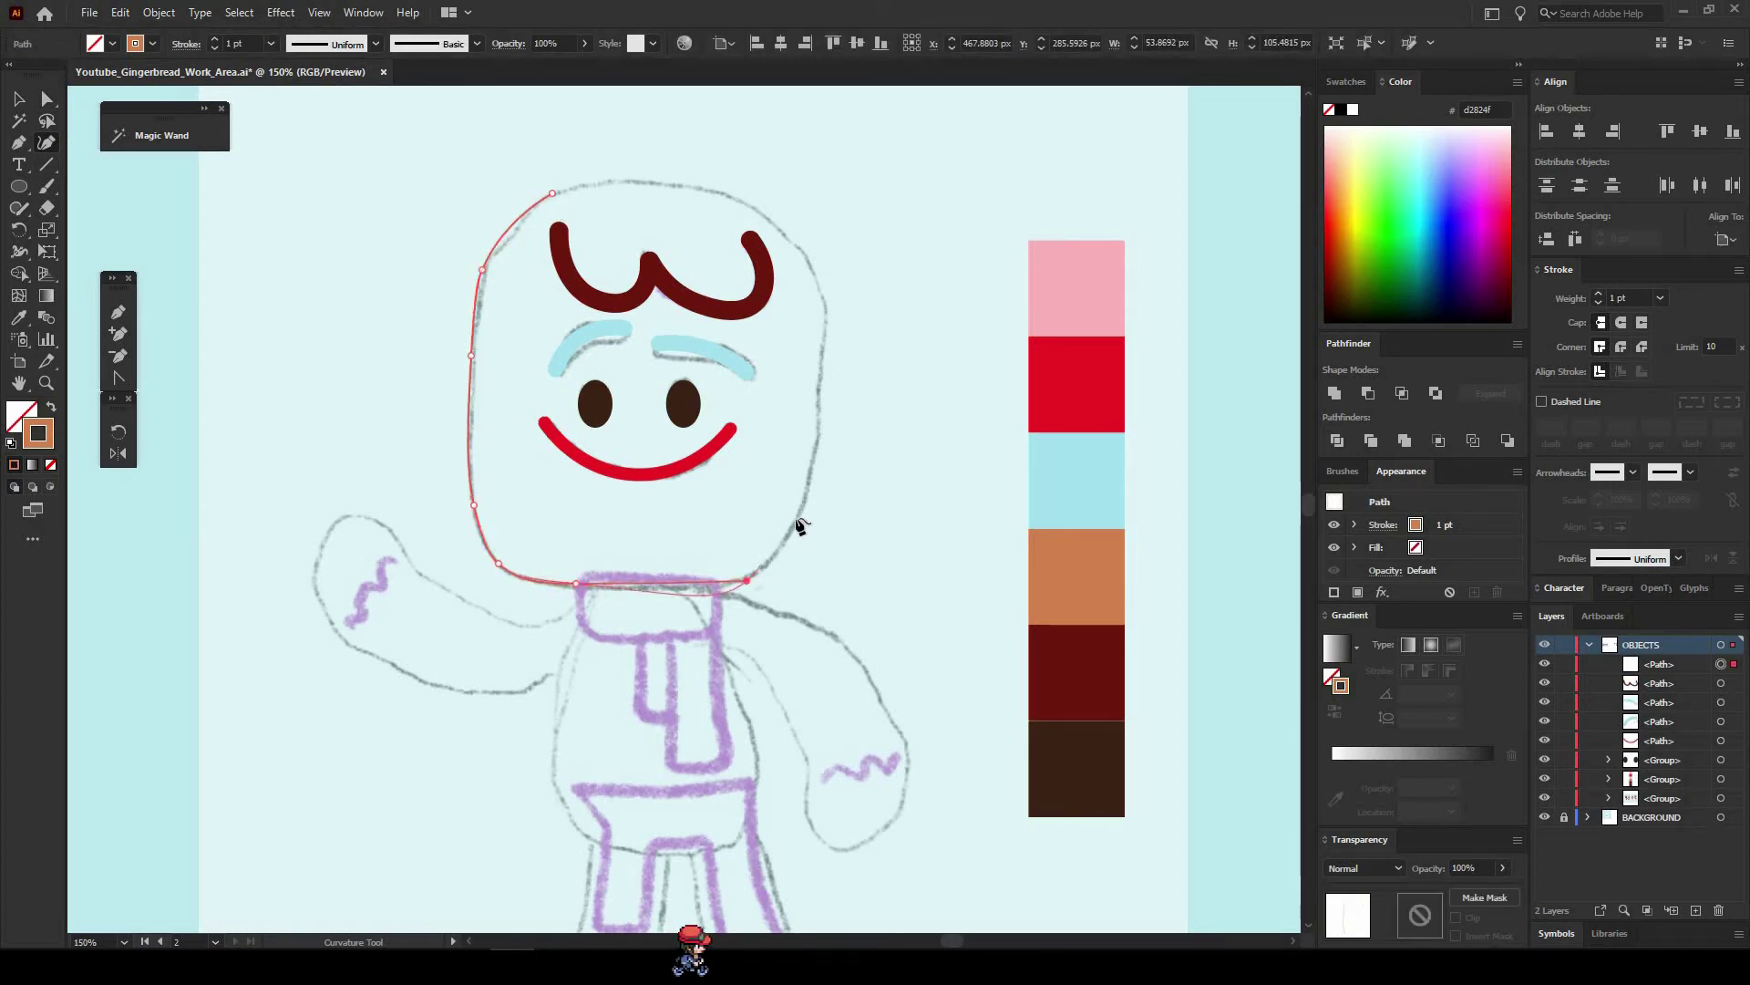
click(797, 518)
click(821, 363)
click(819, 265)
click(707, 188)
click(552, 193)
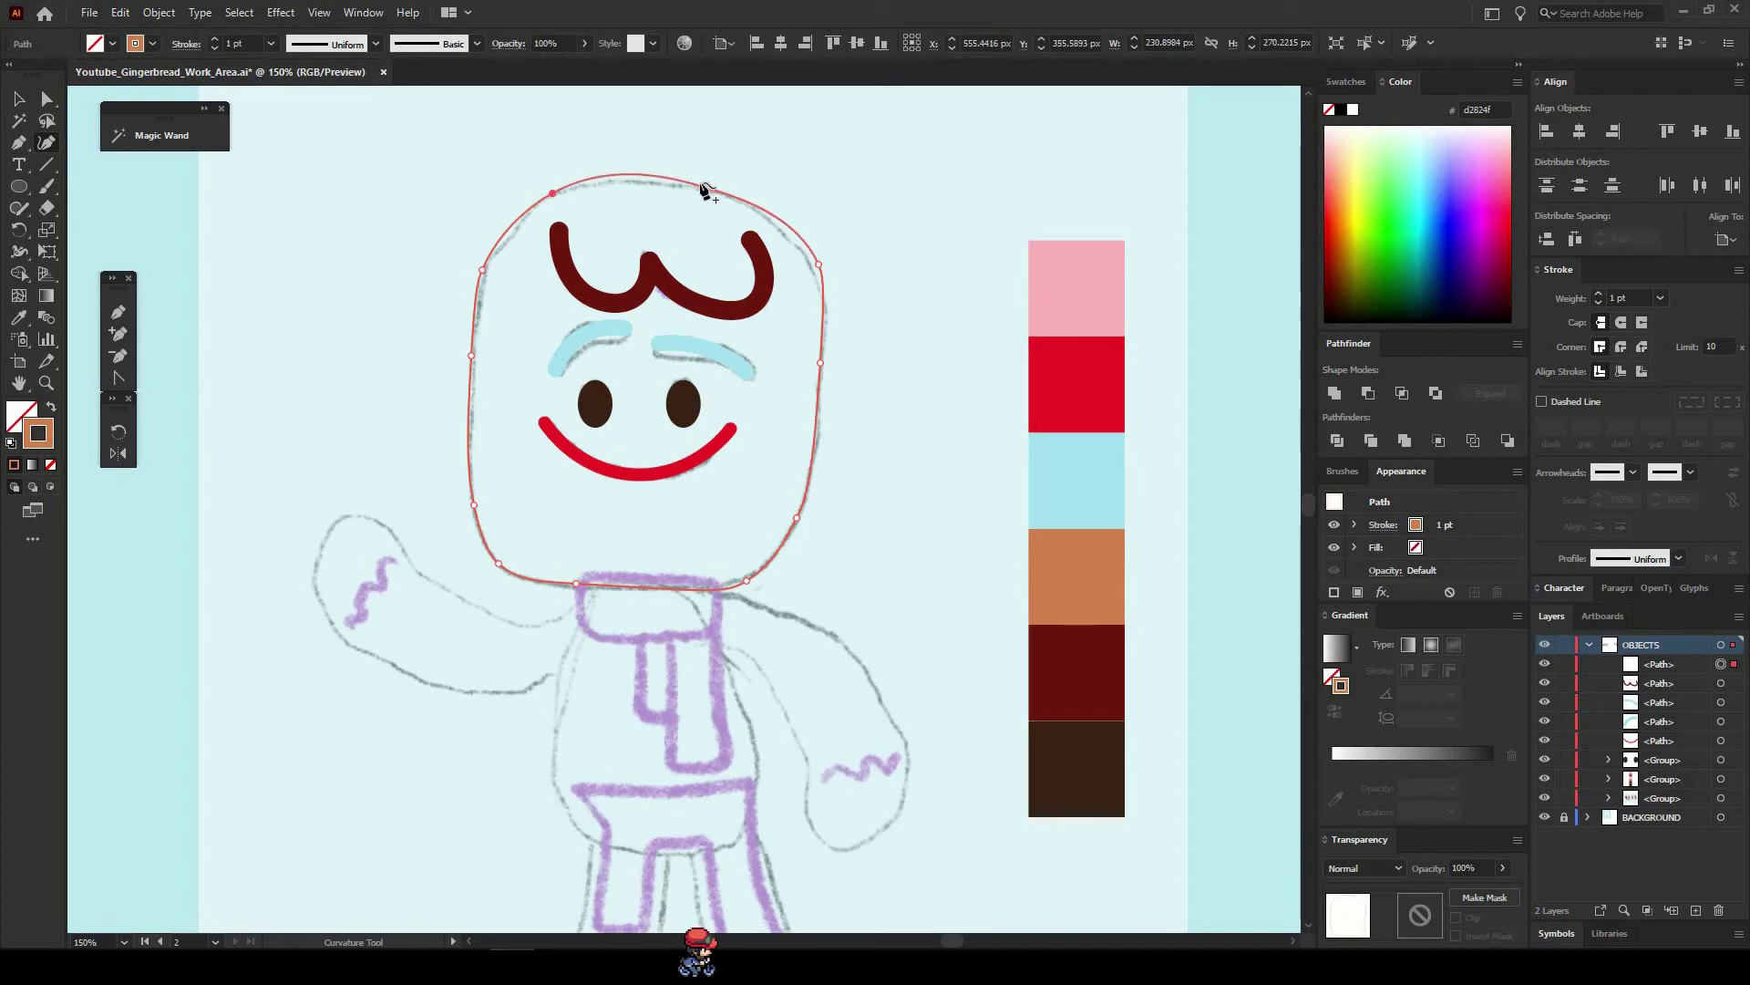
Refit the top of the head outline to the sketch by moving its upper-right curve and adding a lowered point at the crown.
drag(707, 188, 811, 265)
click(622, 177)
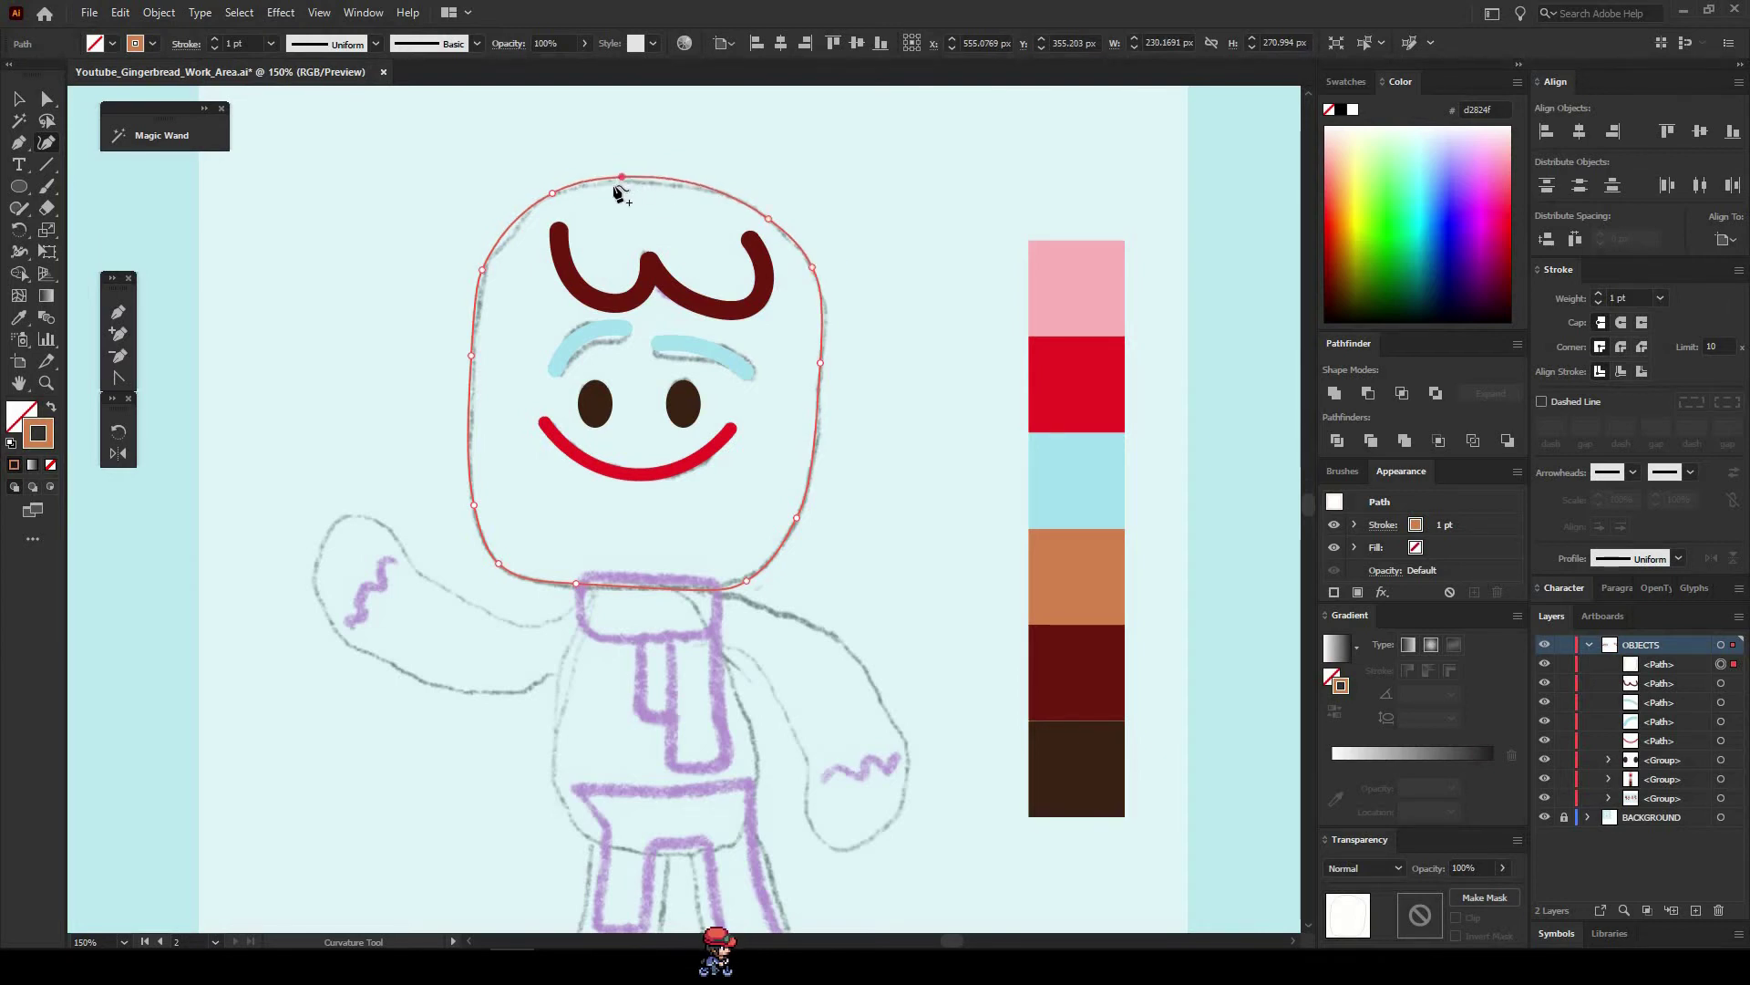
drag(615, 186, 614, 182)
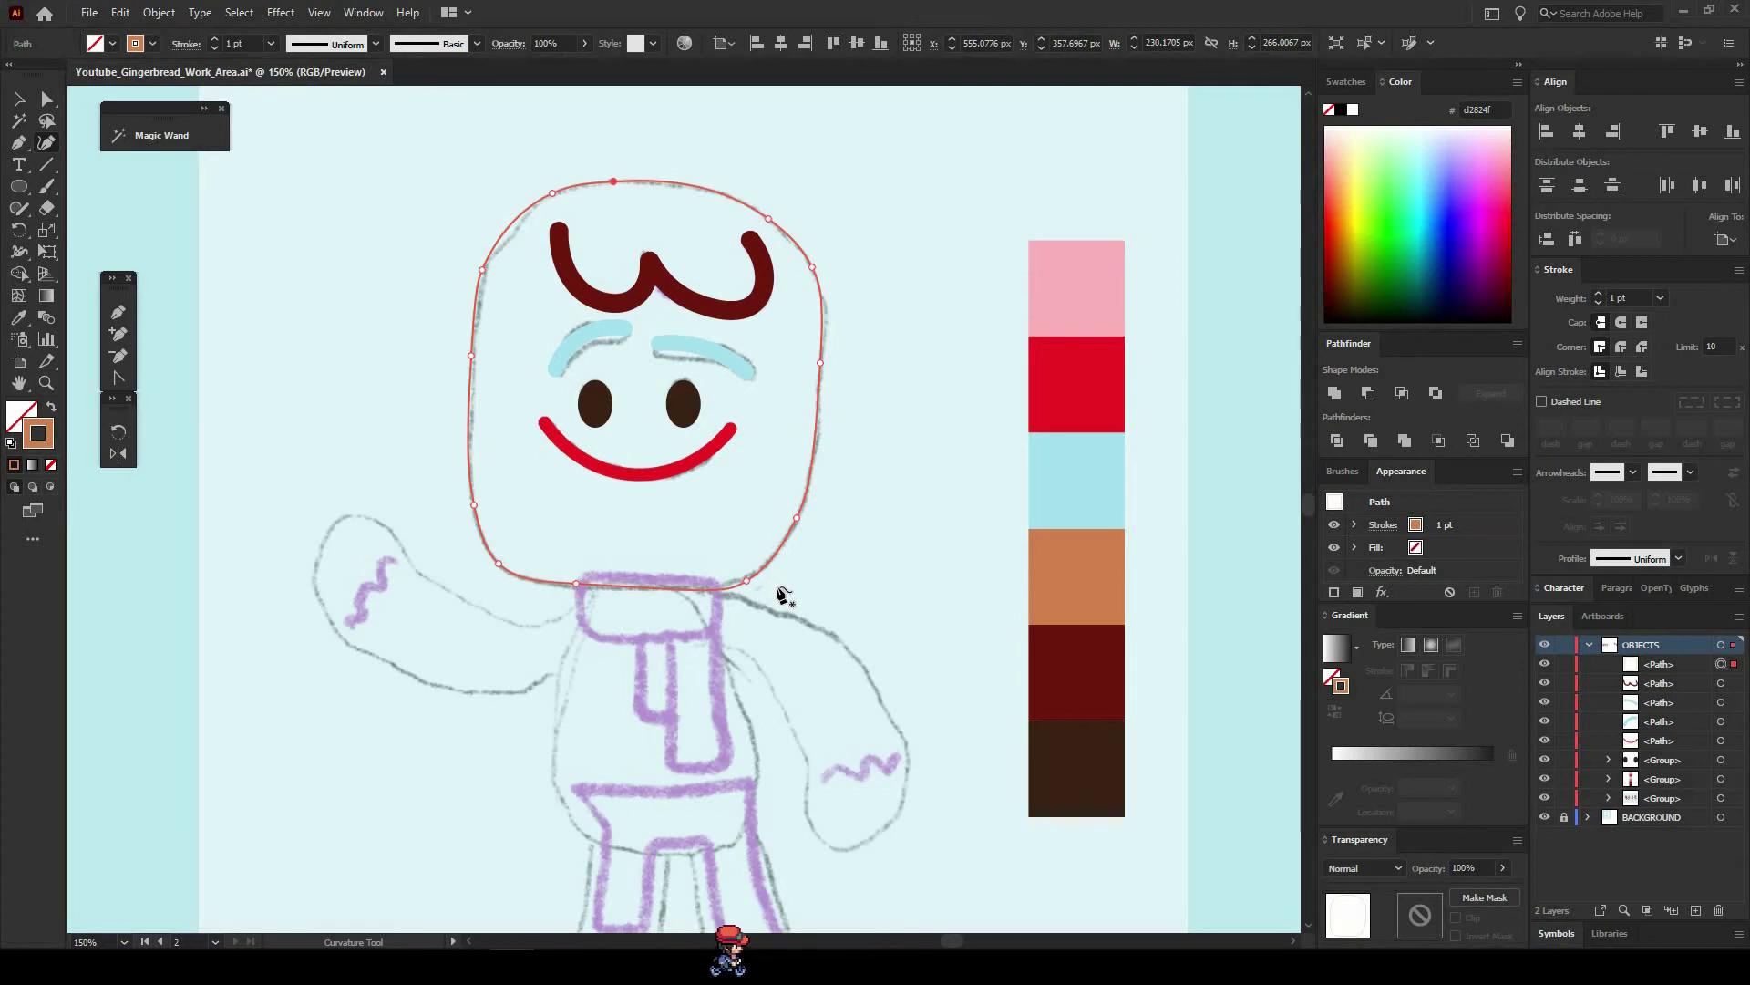
Swap the head outline's fill and stroke to make a solid light brown shape, and select the whole head.
key(shift+x)
key(a)
click(855, 484)
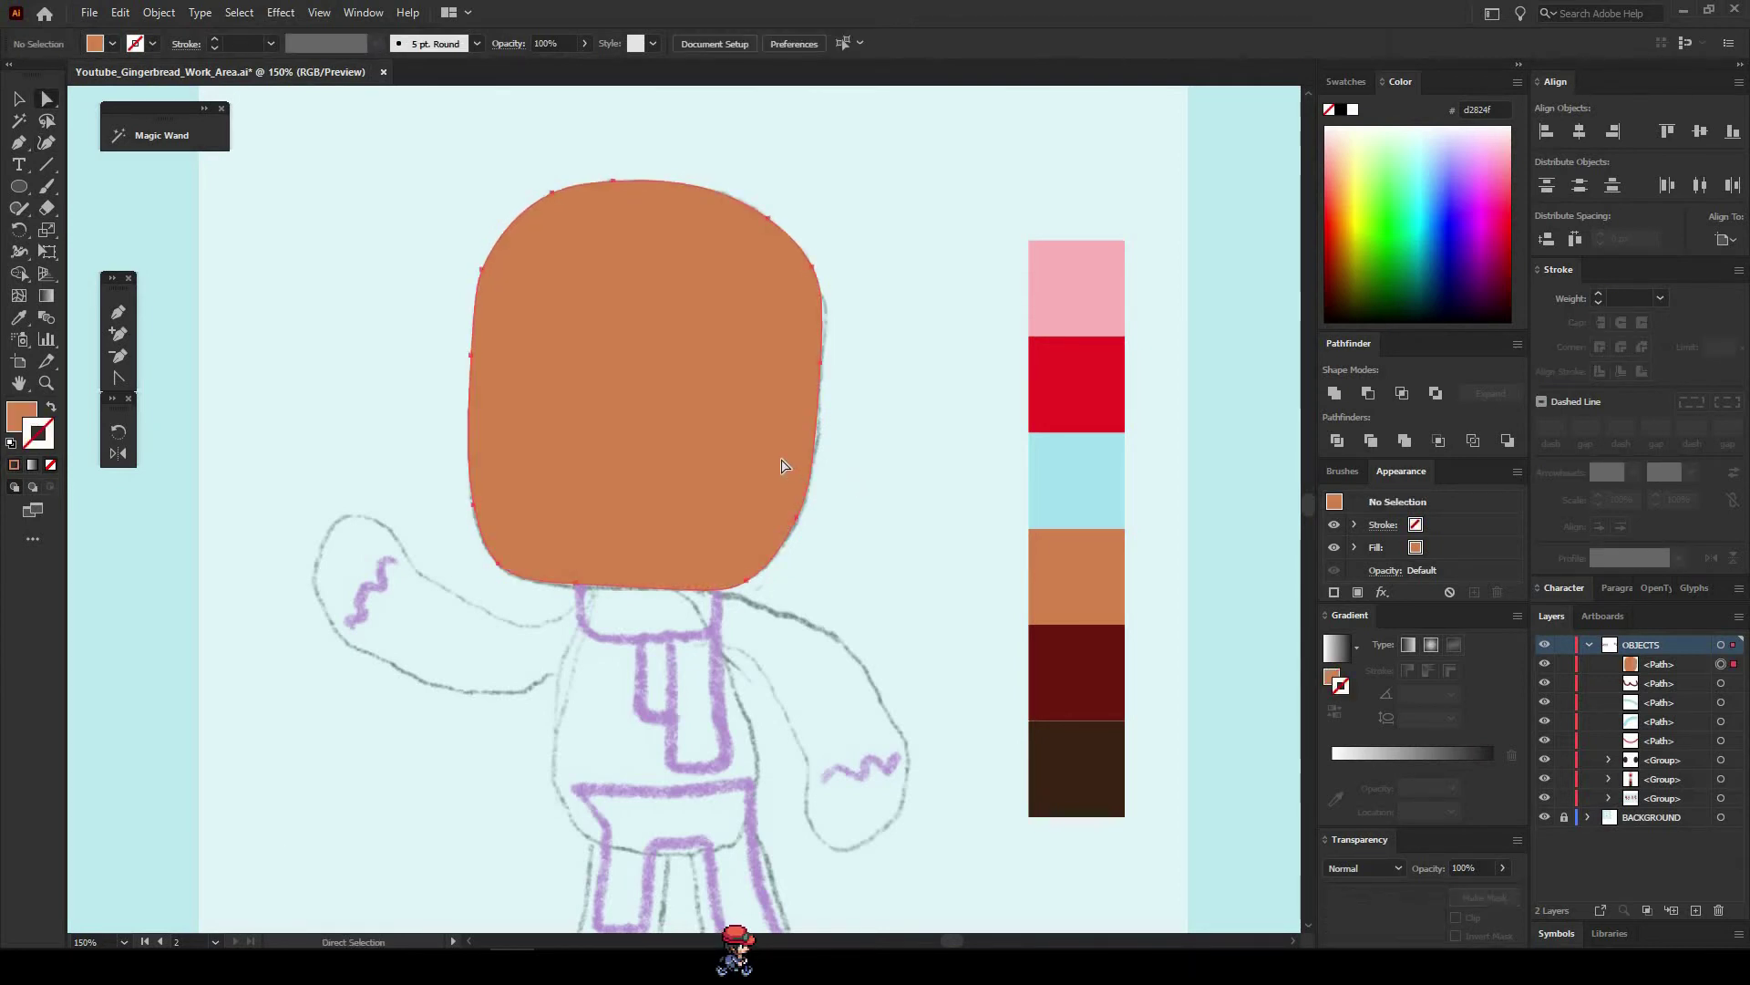
key(v)
click(773, 434)
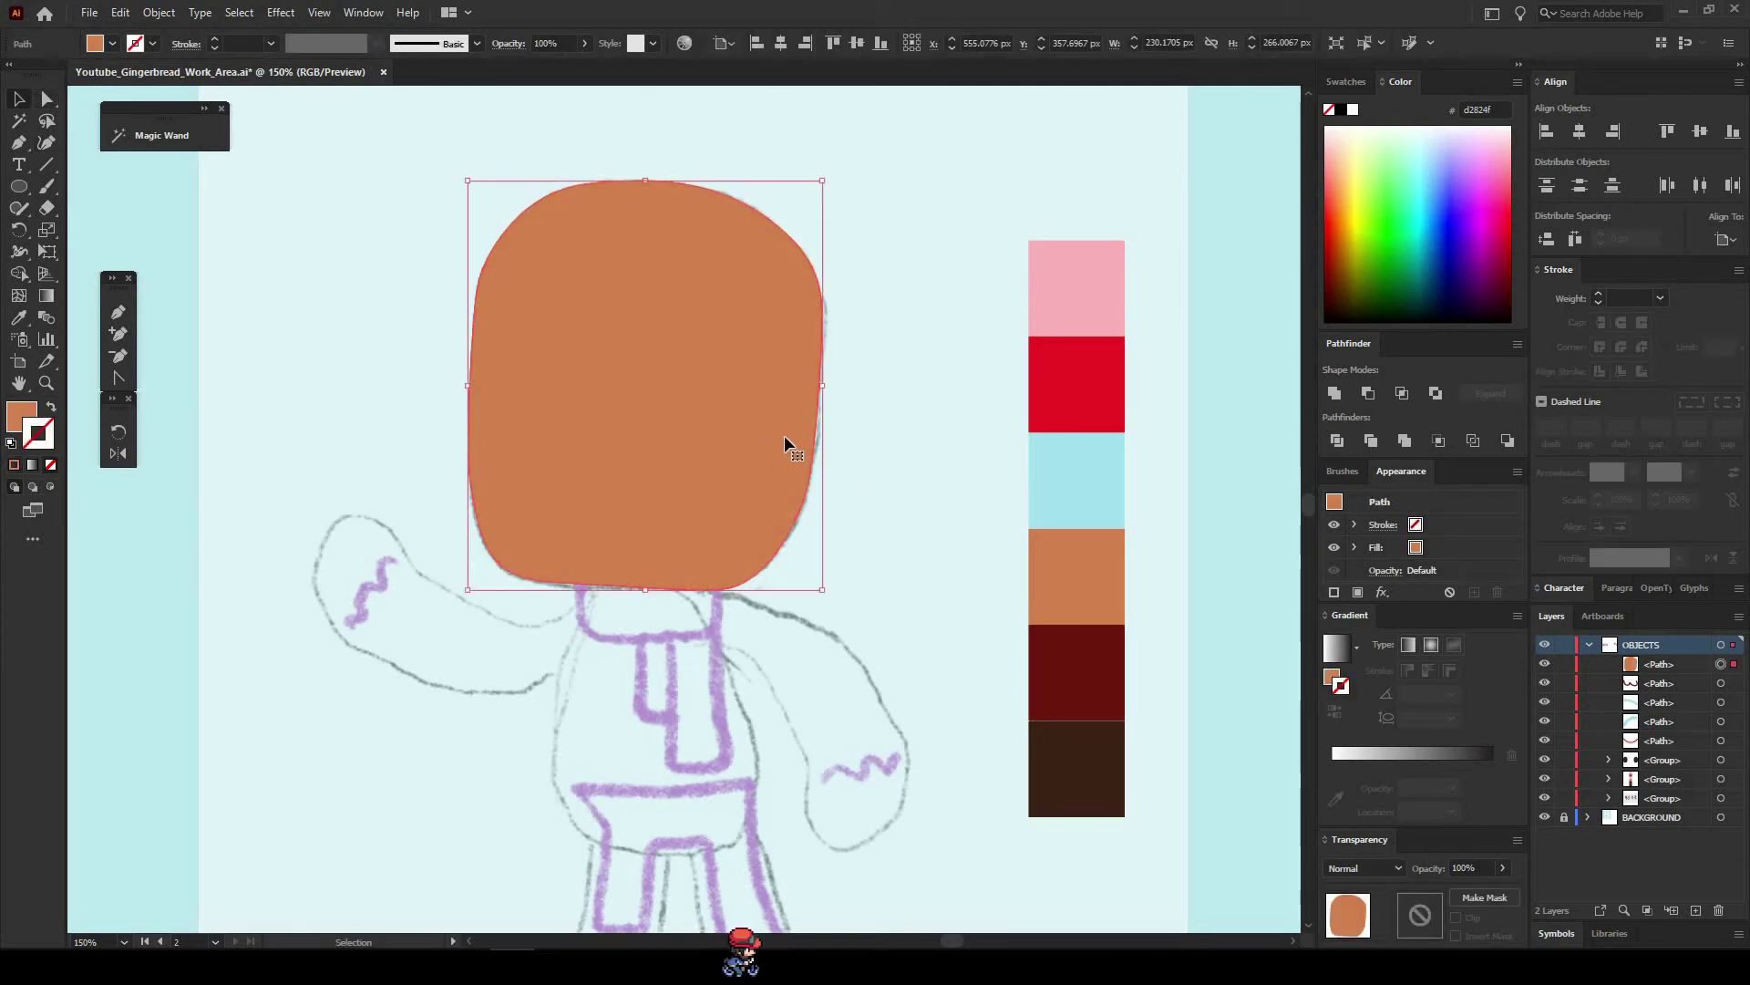
Send the light brown head shape to the back, behind the facial features and fringe, and leave nothing selected.
right_click(785, 437)
mouse_move(889, 764)
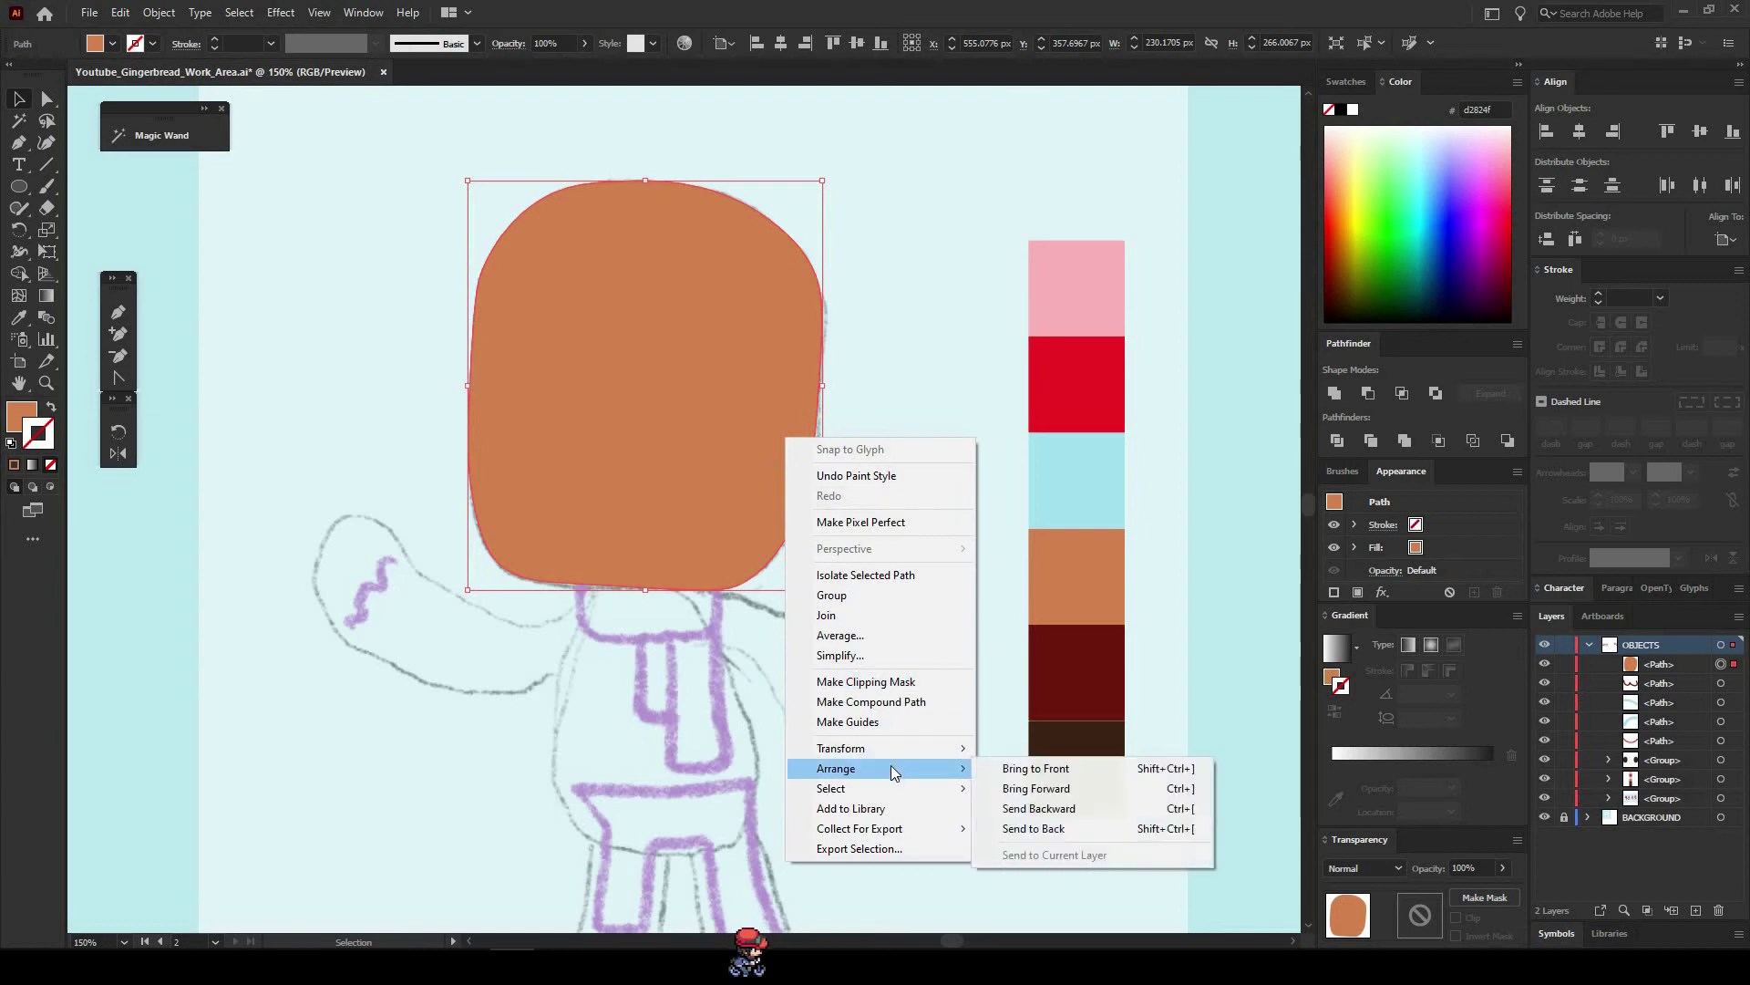
click(1054, 831)
click(568, 176)
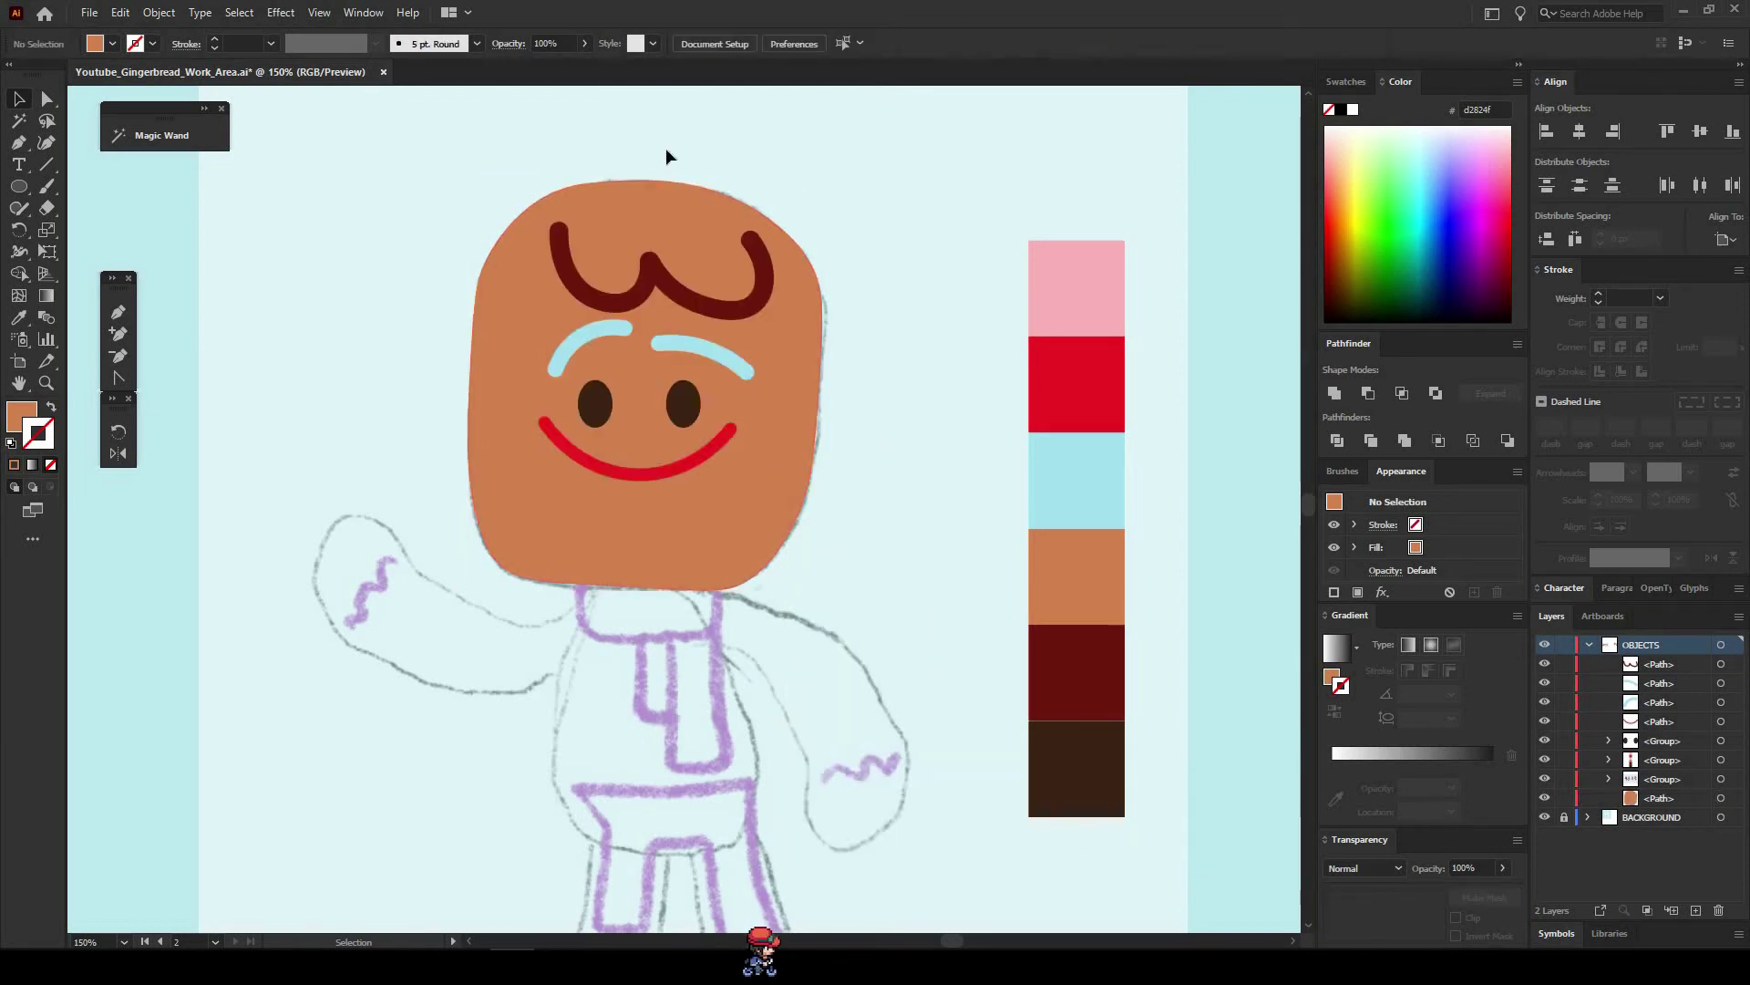
Build the scarf over the sketched neck and chest from three overlapping rounded rectangles in the palette red.
drag(870, 547, 889, 332)
key(i)
click(1085, 164)
key(m)
mouse_move(586, 326)
mouse_down()
mouse_move(747, 416)
mouse_move(735, 541)
mouse_up()
drag(640, 410, 734, 494)
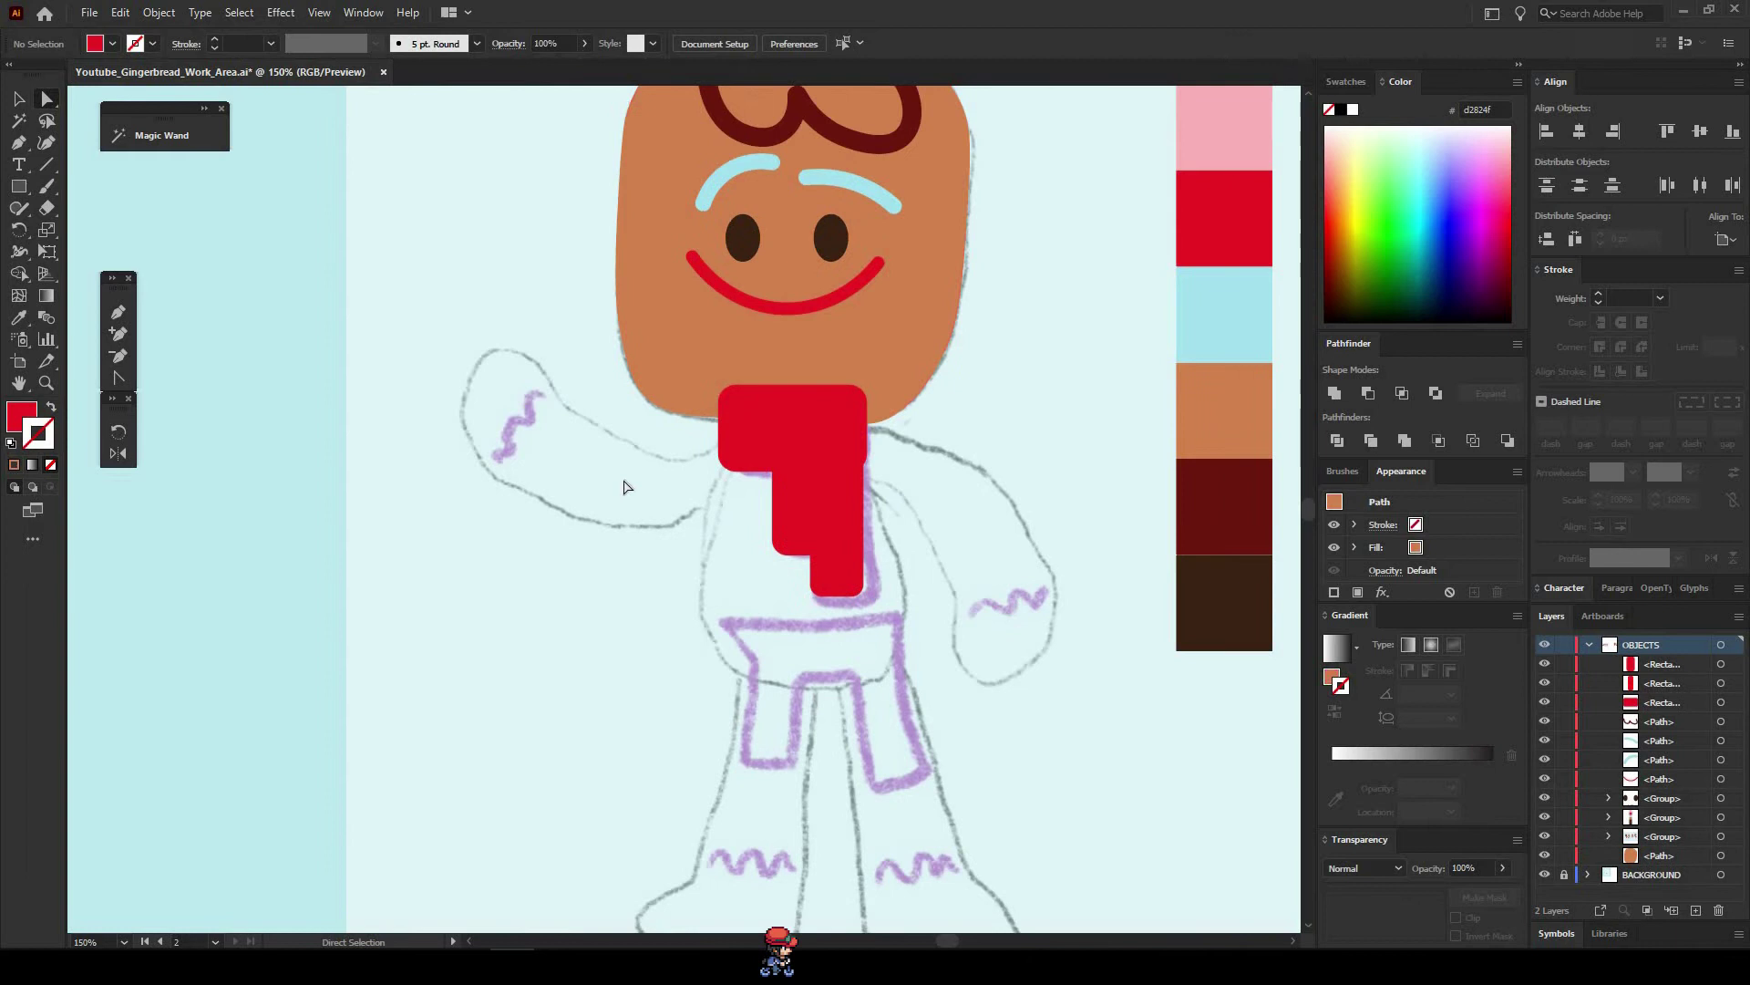
mouse_move(763, 449)
mouse_down()
mouse_move(500, 348)
mouse_move(649, 535)
mouse_move(774, 450)
mouse_up()
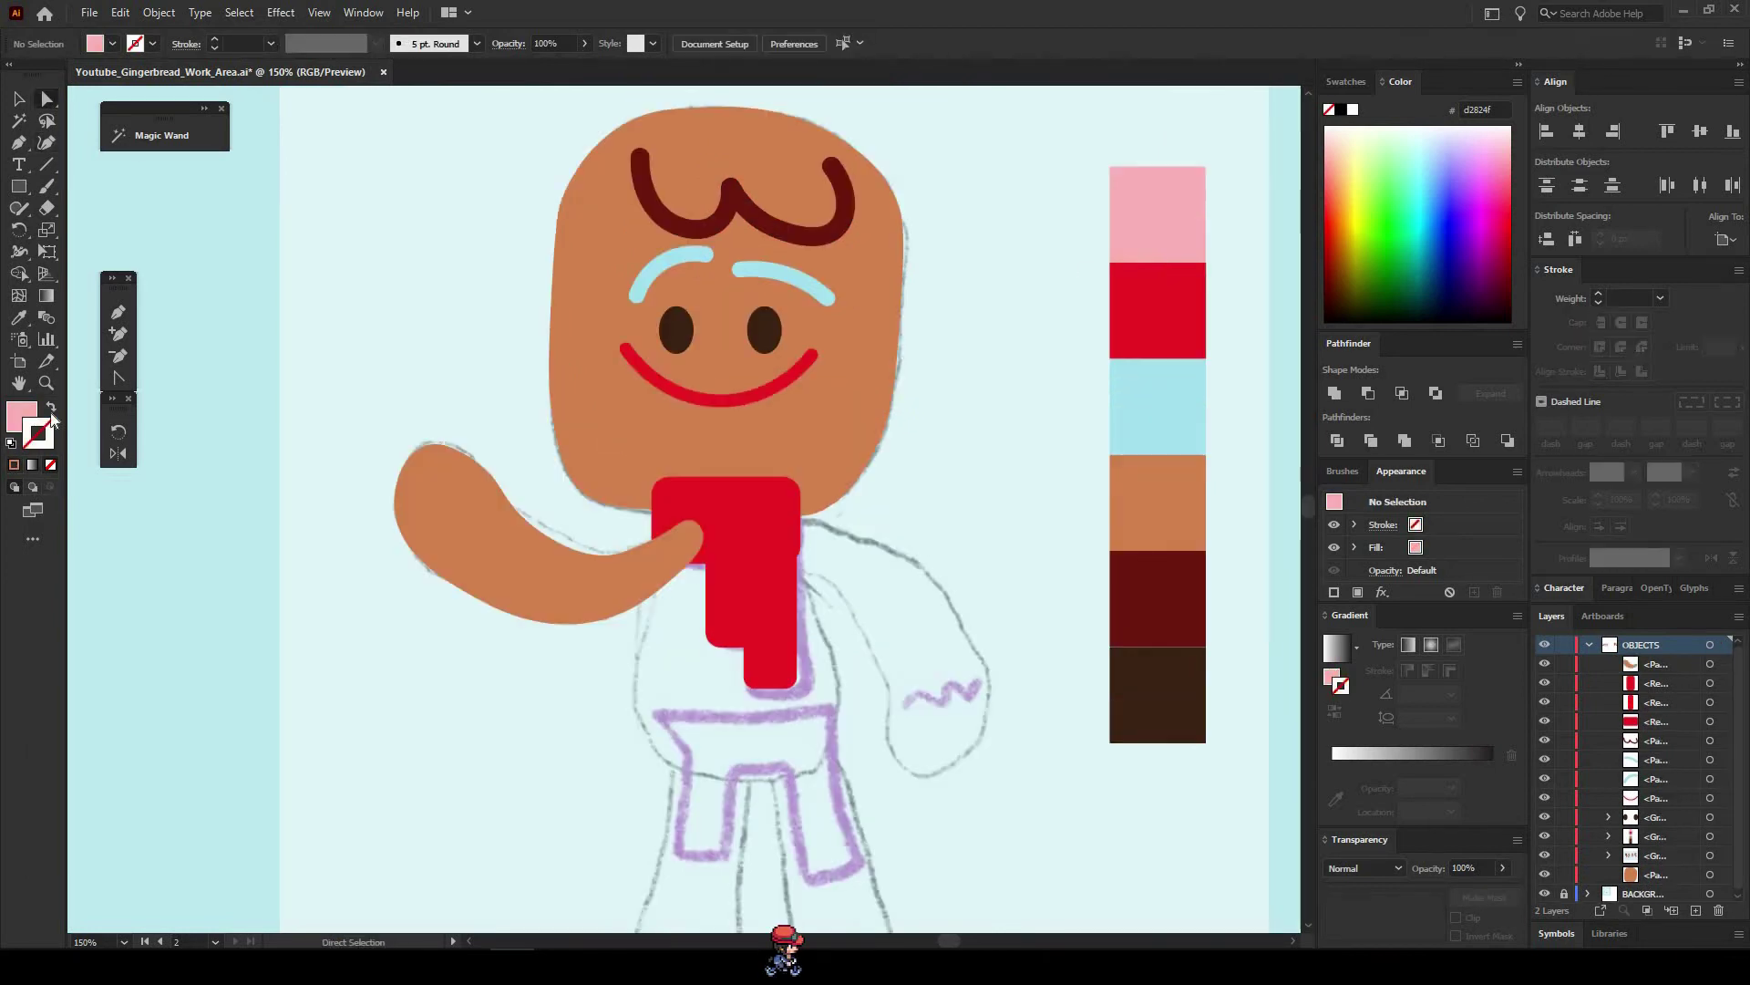
Draw a thickened looping pink icing stroke on the raised hand and copy the decorated arm to the other shoulder.
click(51, 407)
key(shift+grave)
click(447, 565)
click(424, 545)
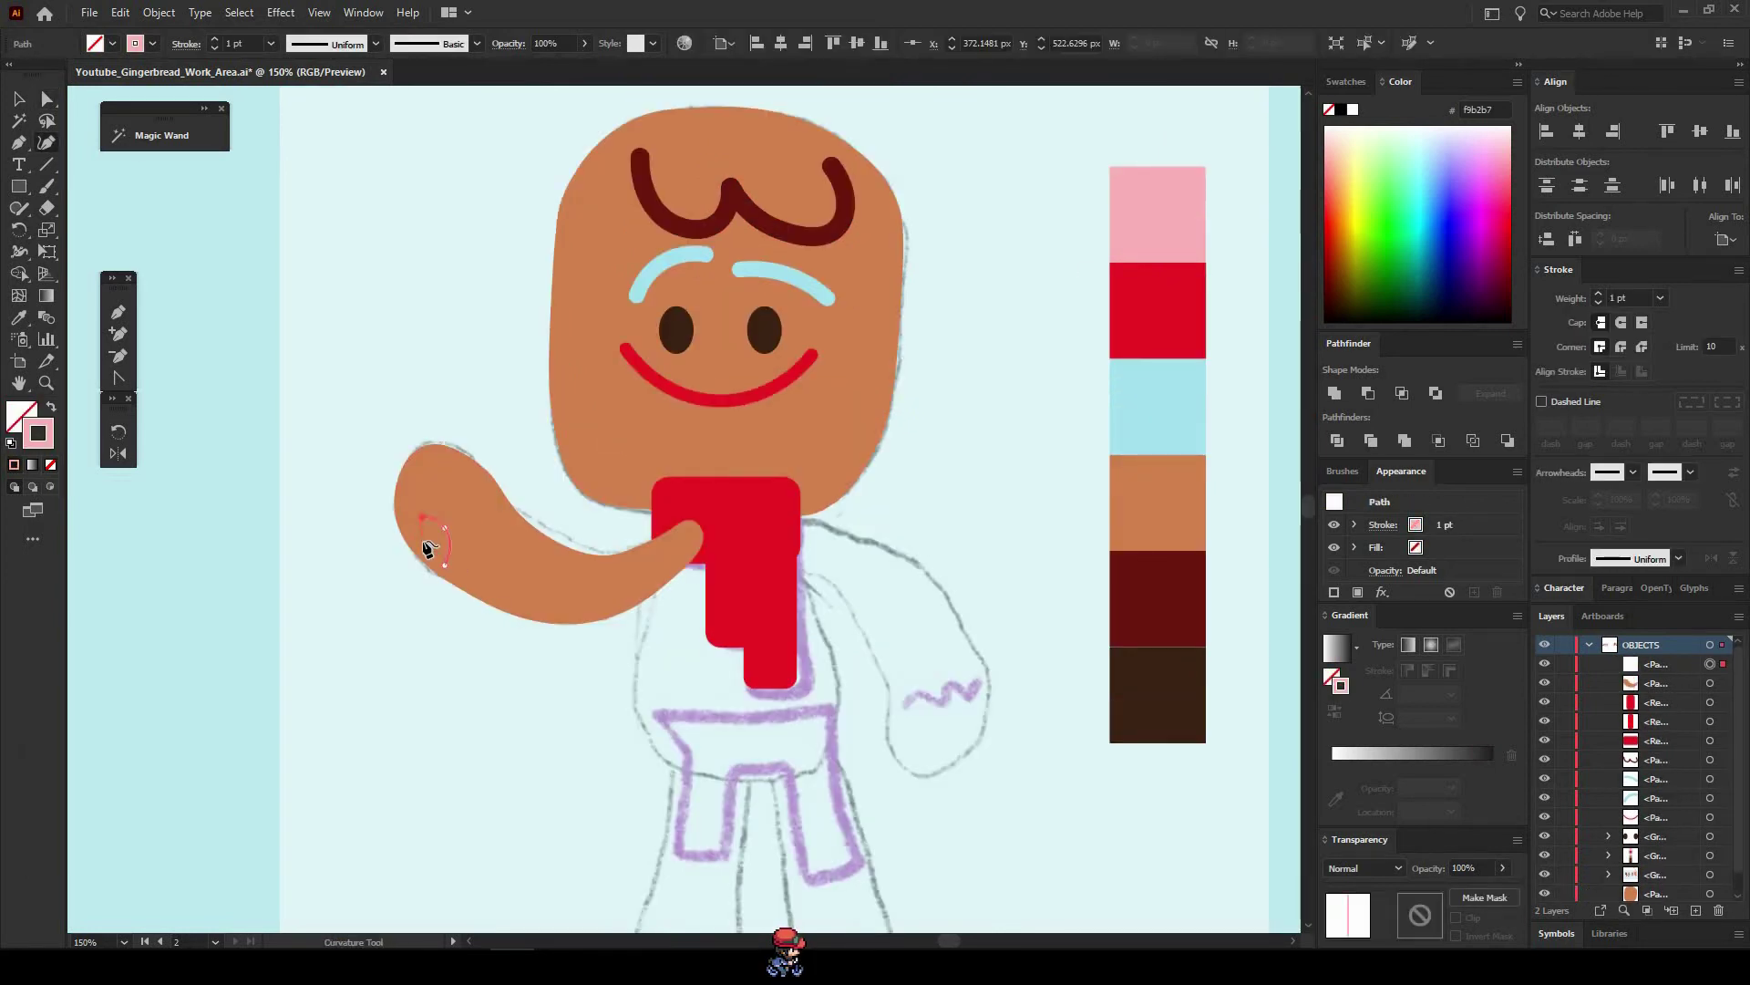
click(498, 527)
click(1598, 295)
key(v)
shift+click(517, 558)
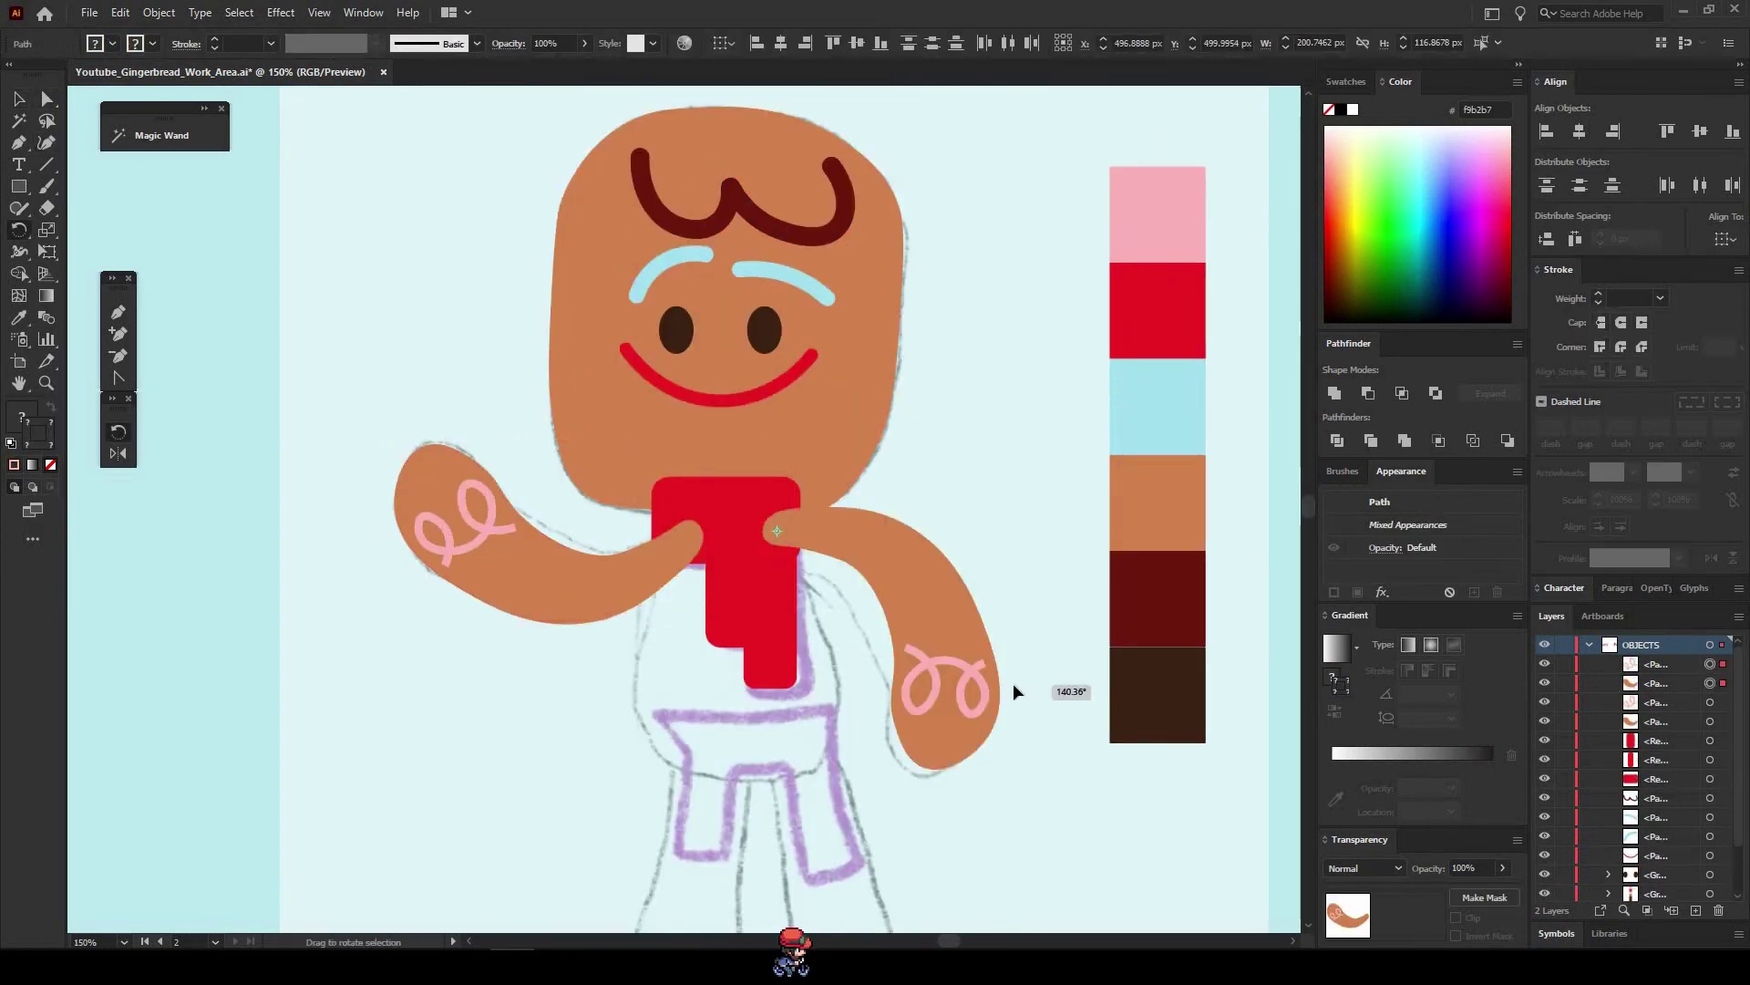
Trace the sketched body with the Curvature tool as a closed light brown outline about 142 px wide and 157 px high.
key(shift+grave)
click(677, 541)
click(642, 654)
click(644, 739)
click(749, 782)
click(840, 747)
click(834, 645)
click(678, 541)
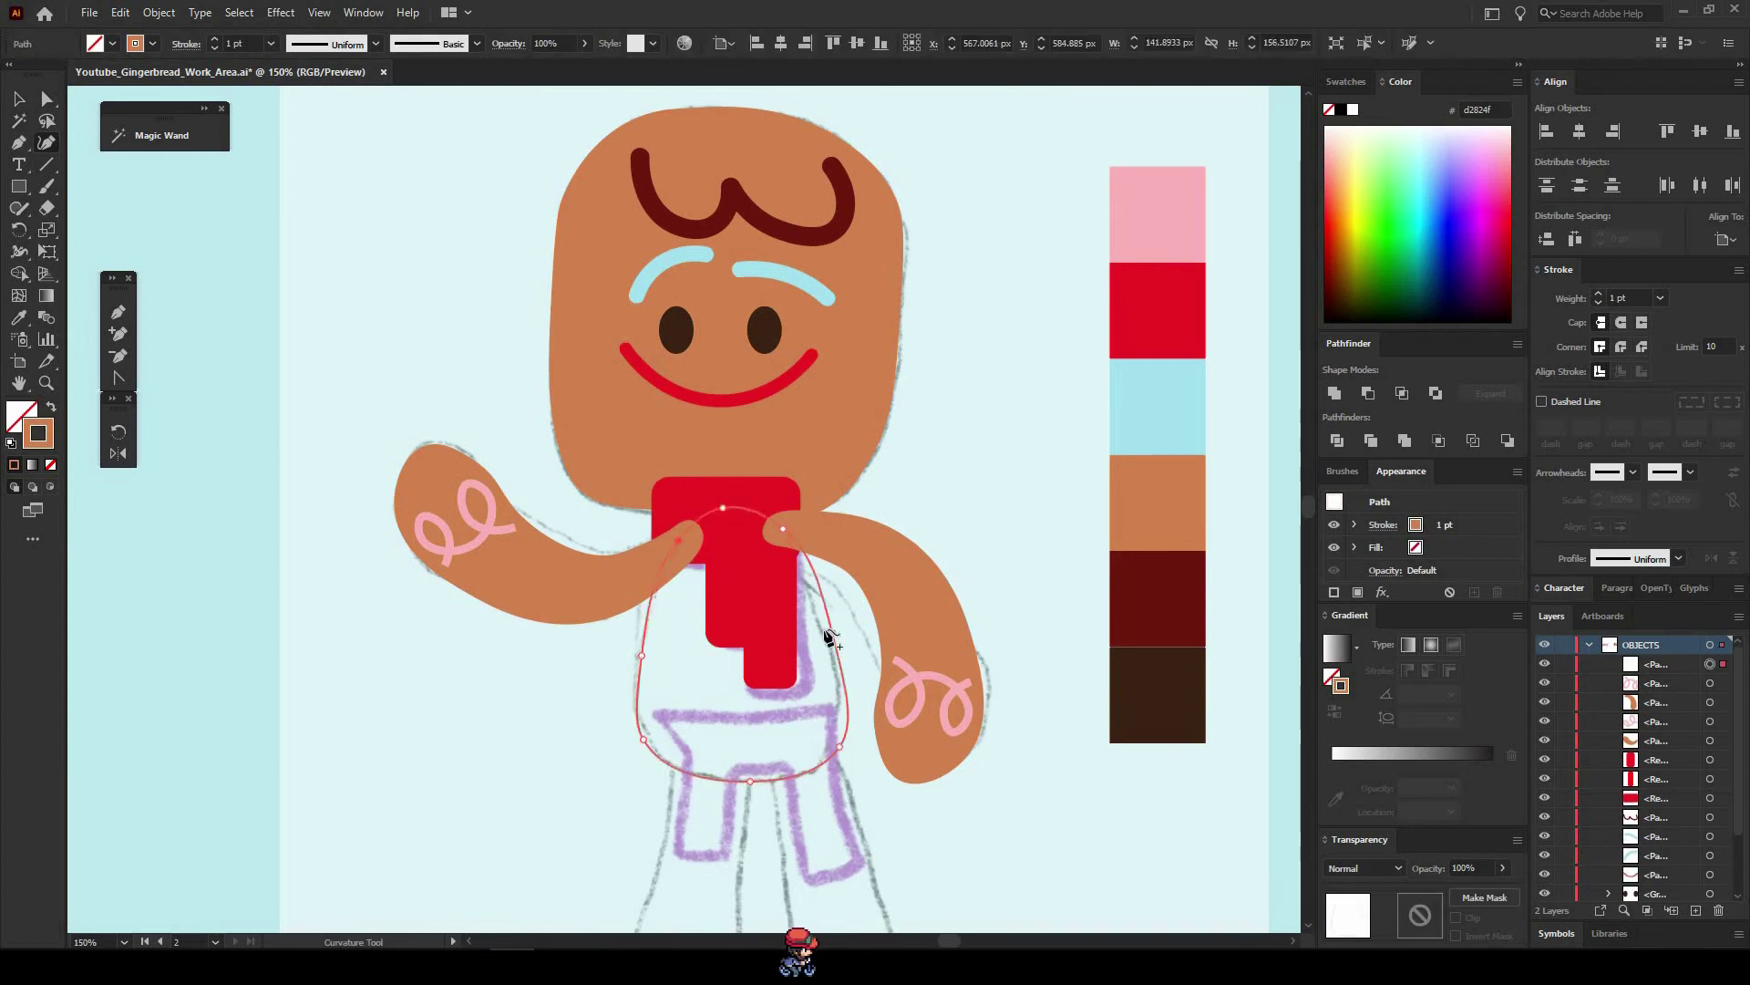
Swap the body outline's fill and stroke to make it solid, and send shapes backward so the scarf stays in front.
key(shift+x)
drag(761, 716, 739, 496)
click(605, 359)
key(ctrl+bracketleft)
Trace the sketched leg and foot on the raised-arm side as a closed Curvature outline and fill it solid light brown.
key(shift+grave)
click(754, 386)
double_click(727, 656)
click(578, 647)
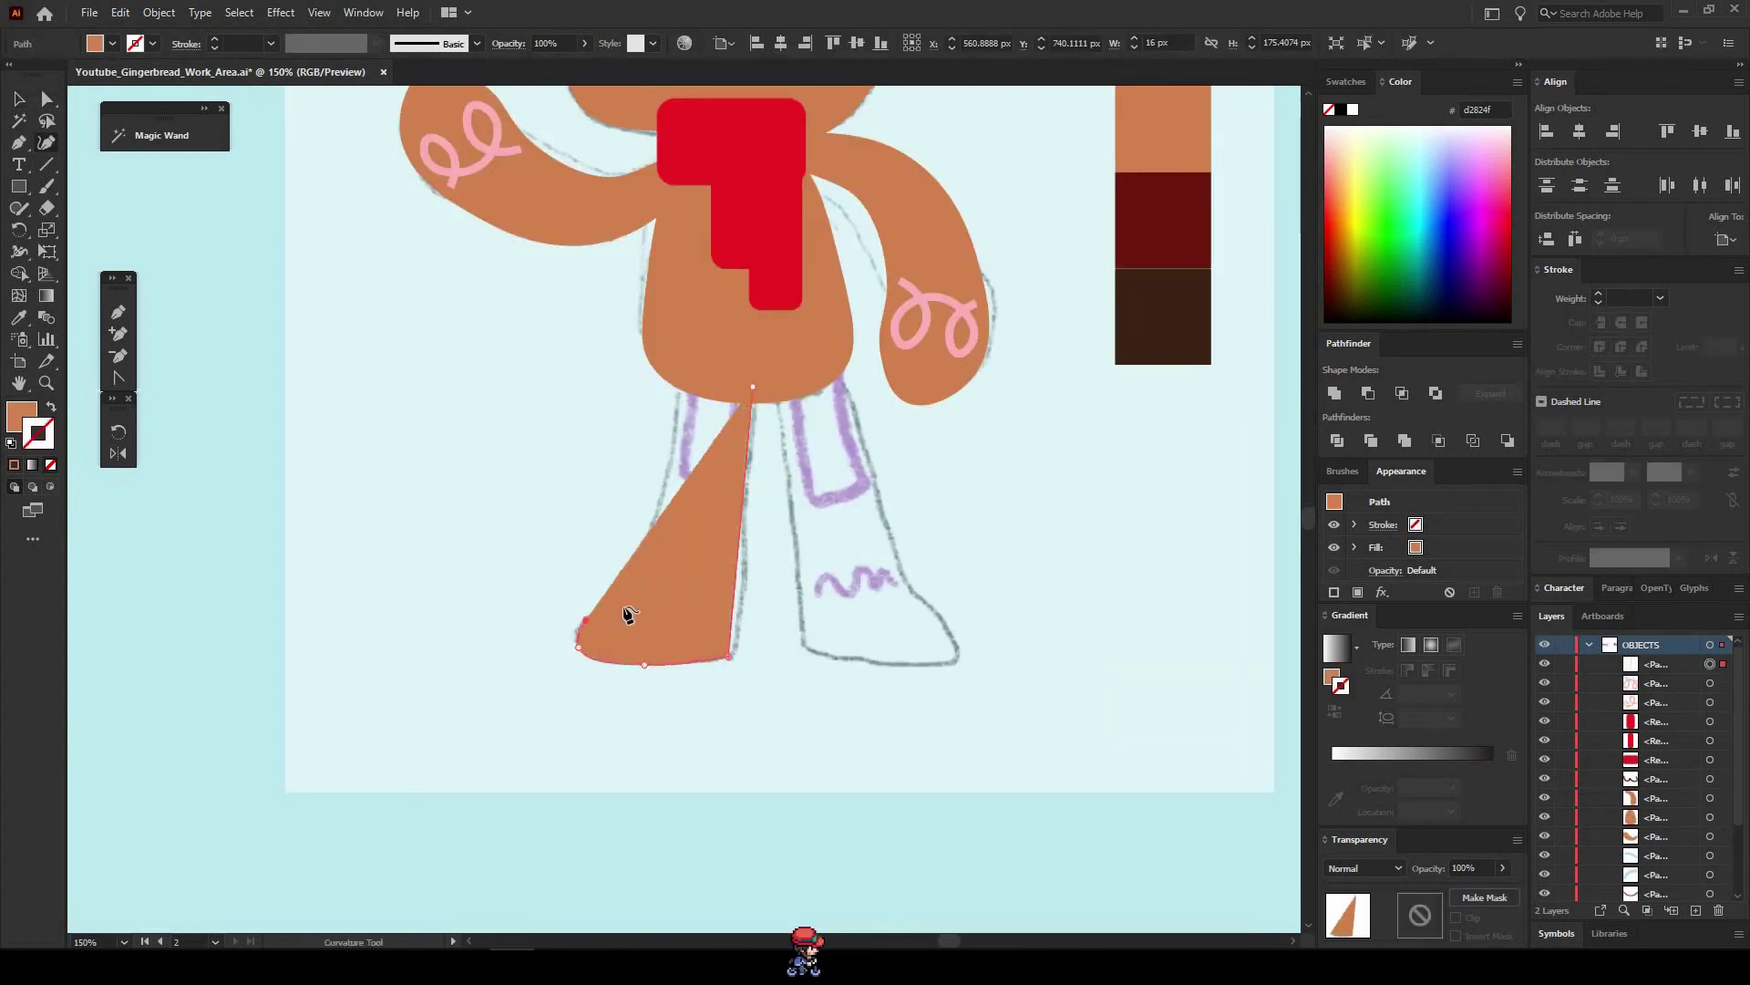
double_click(635, 593)
key(shift+x)
double_click(709, 380)
click(753, 387)
key(shift+x)
key(a)
key(v)
Copy the hand's pink loops onto the ankle, make a mirrored, grouped copy of the decorated leg opposite, and select both legs.
drag(500, 148, 735, 598)
shift+click(702, 533)
drag(702, 533, 892, 533)
double_click(118, 454)
key(v)
key(ctrl+g)
drag(549, 693, 711, 547)
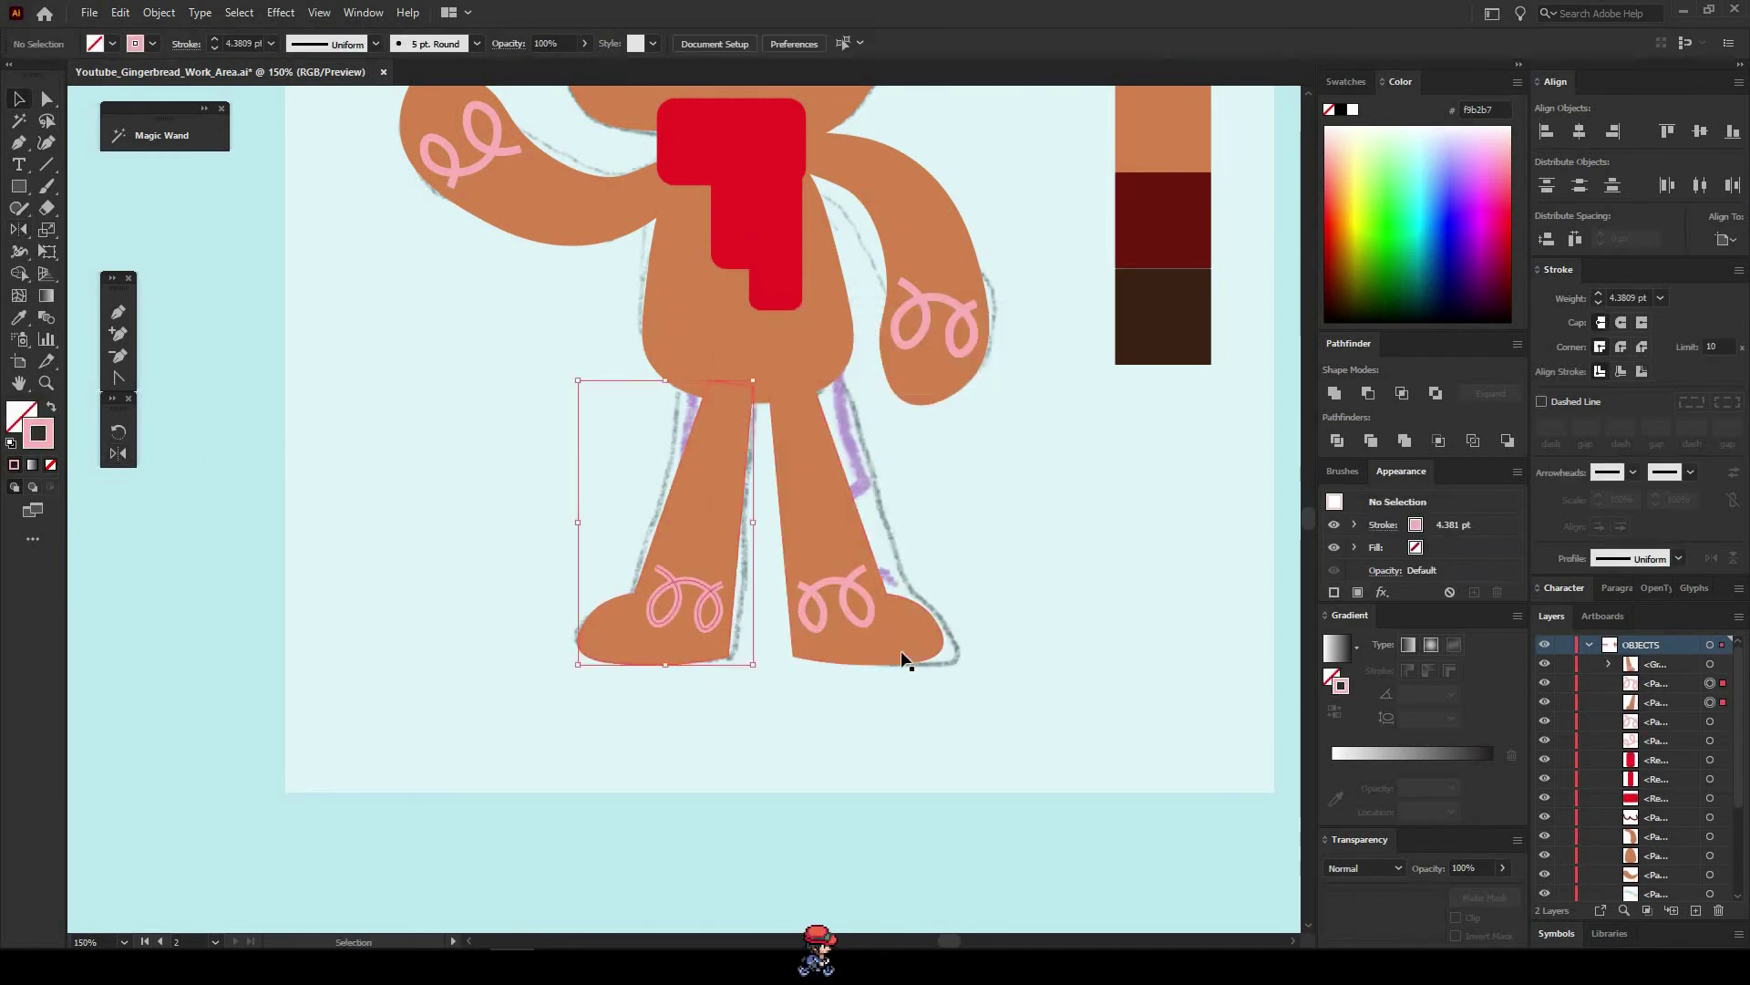
shift+click(903, 653)
Expand the dark red fringe and give it an Inner Glow in Screen mode with 60% opacity.
click(159, 12)
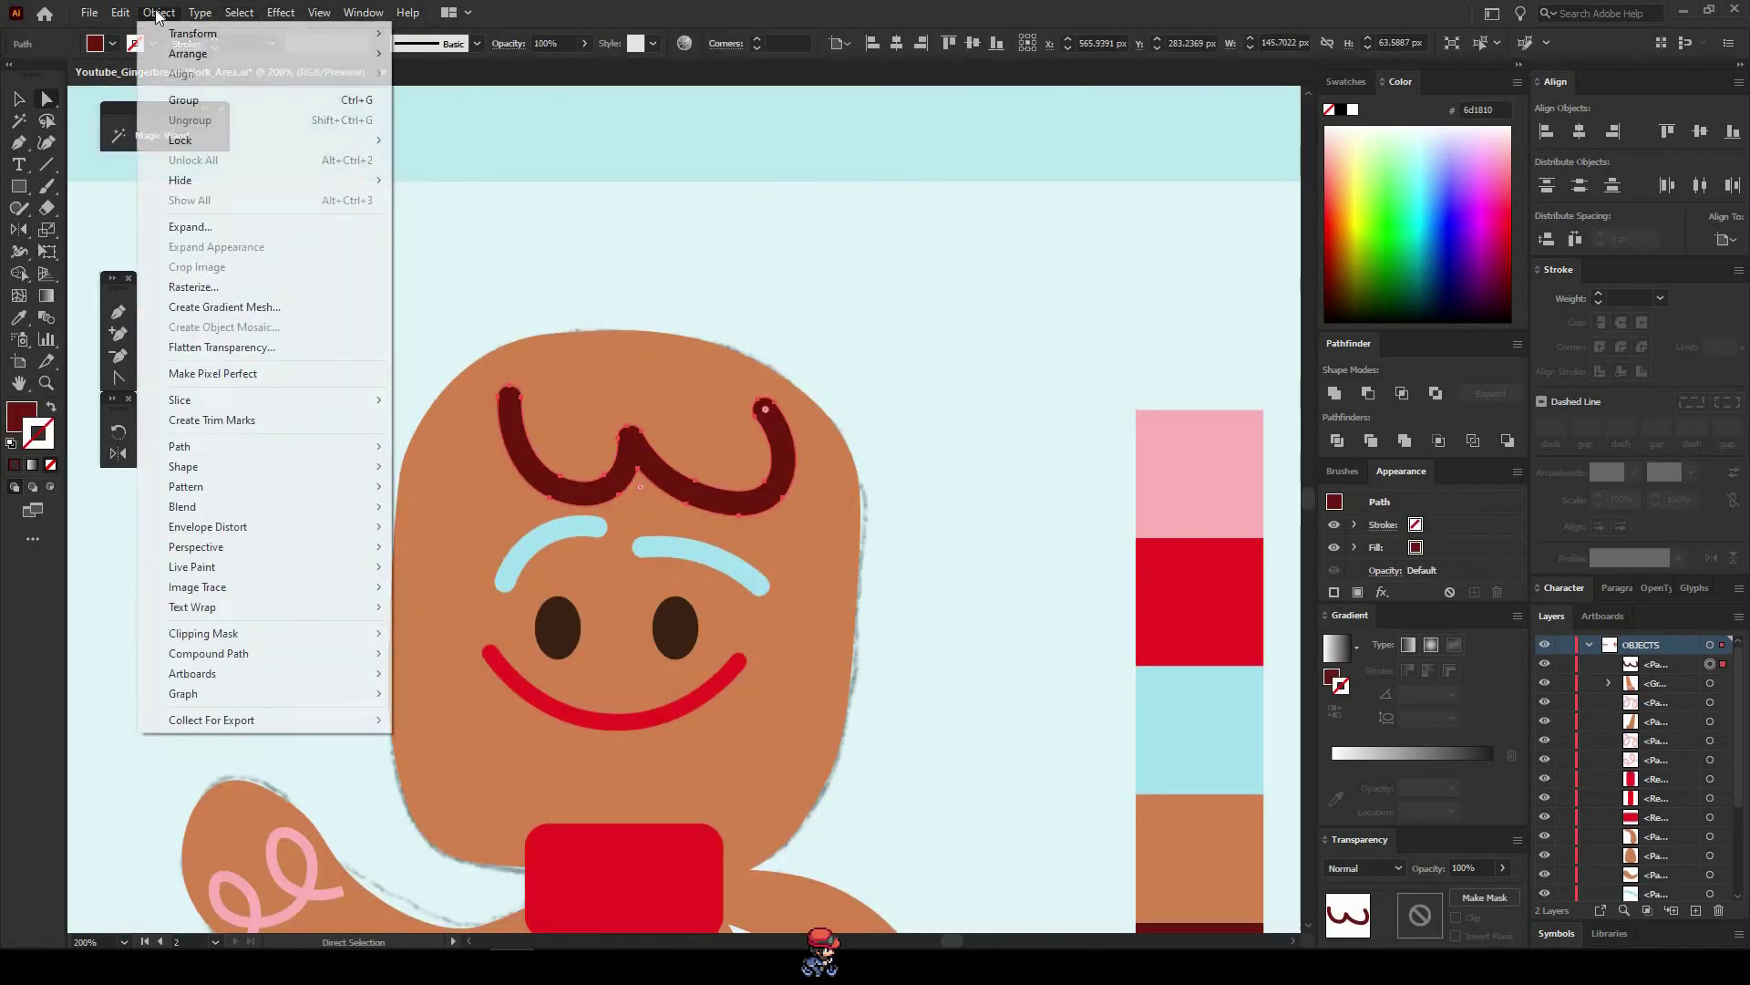
click(190, 226)
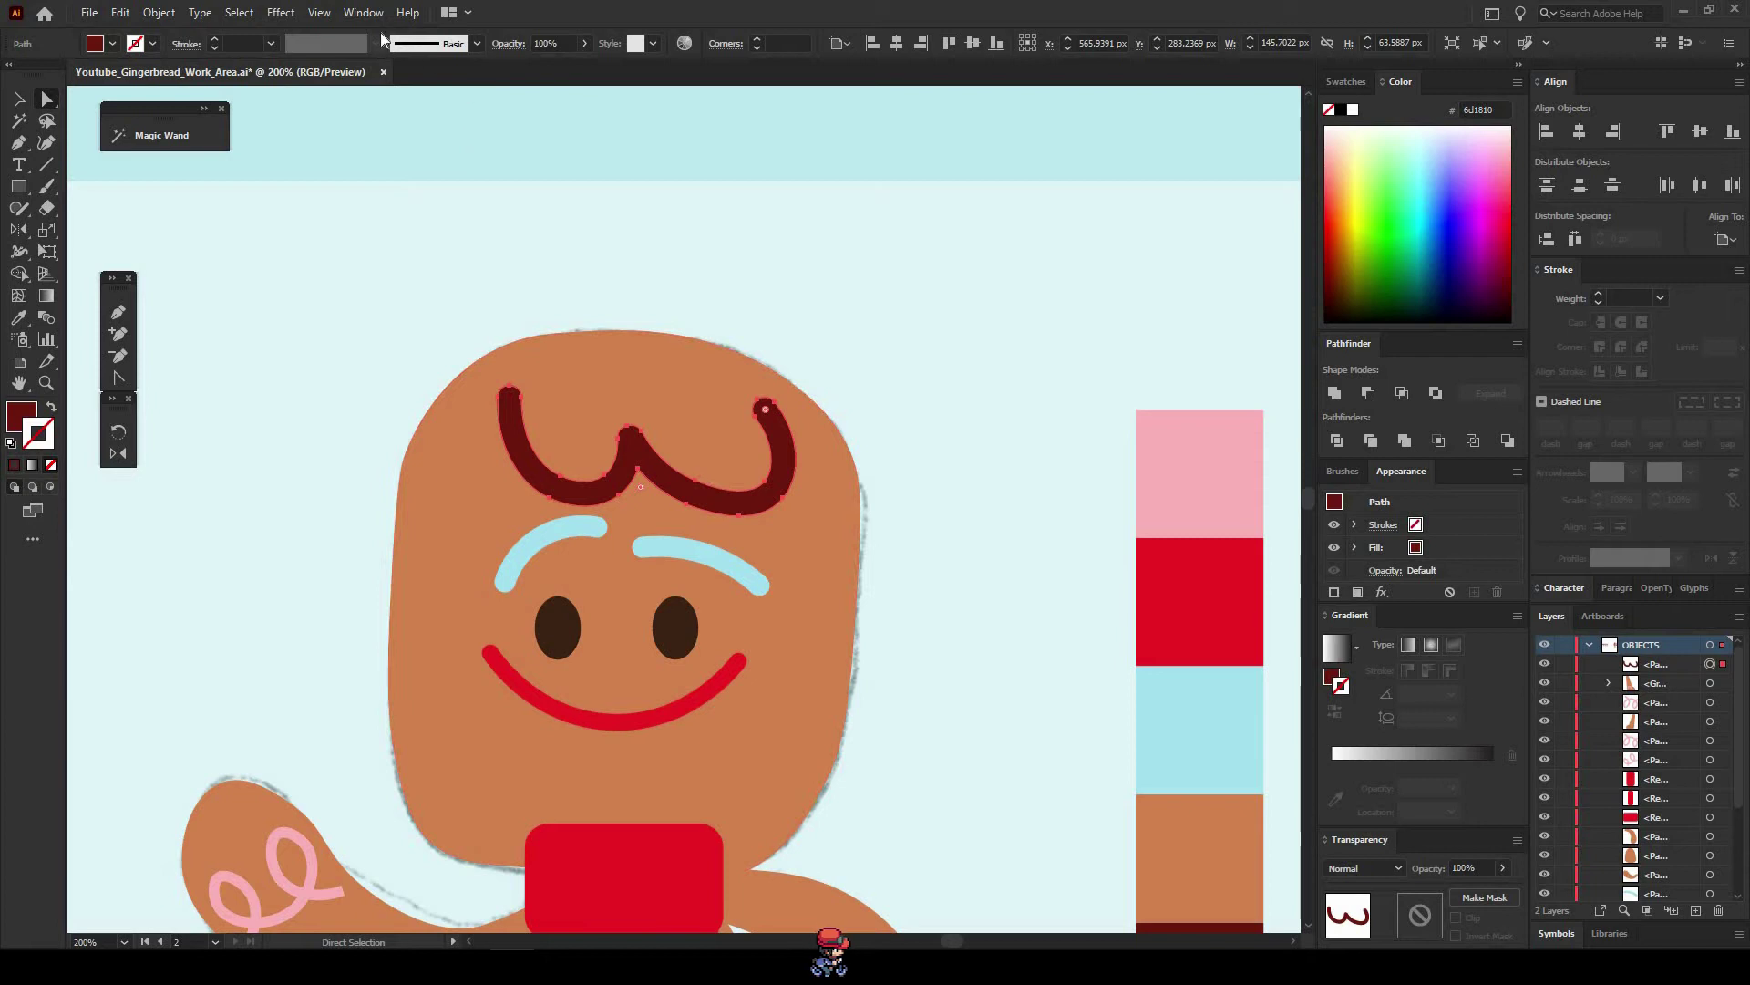
click(280, 13)
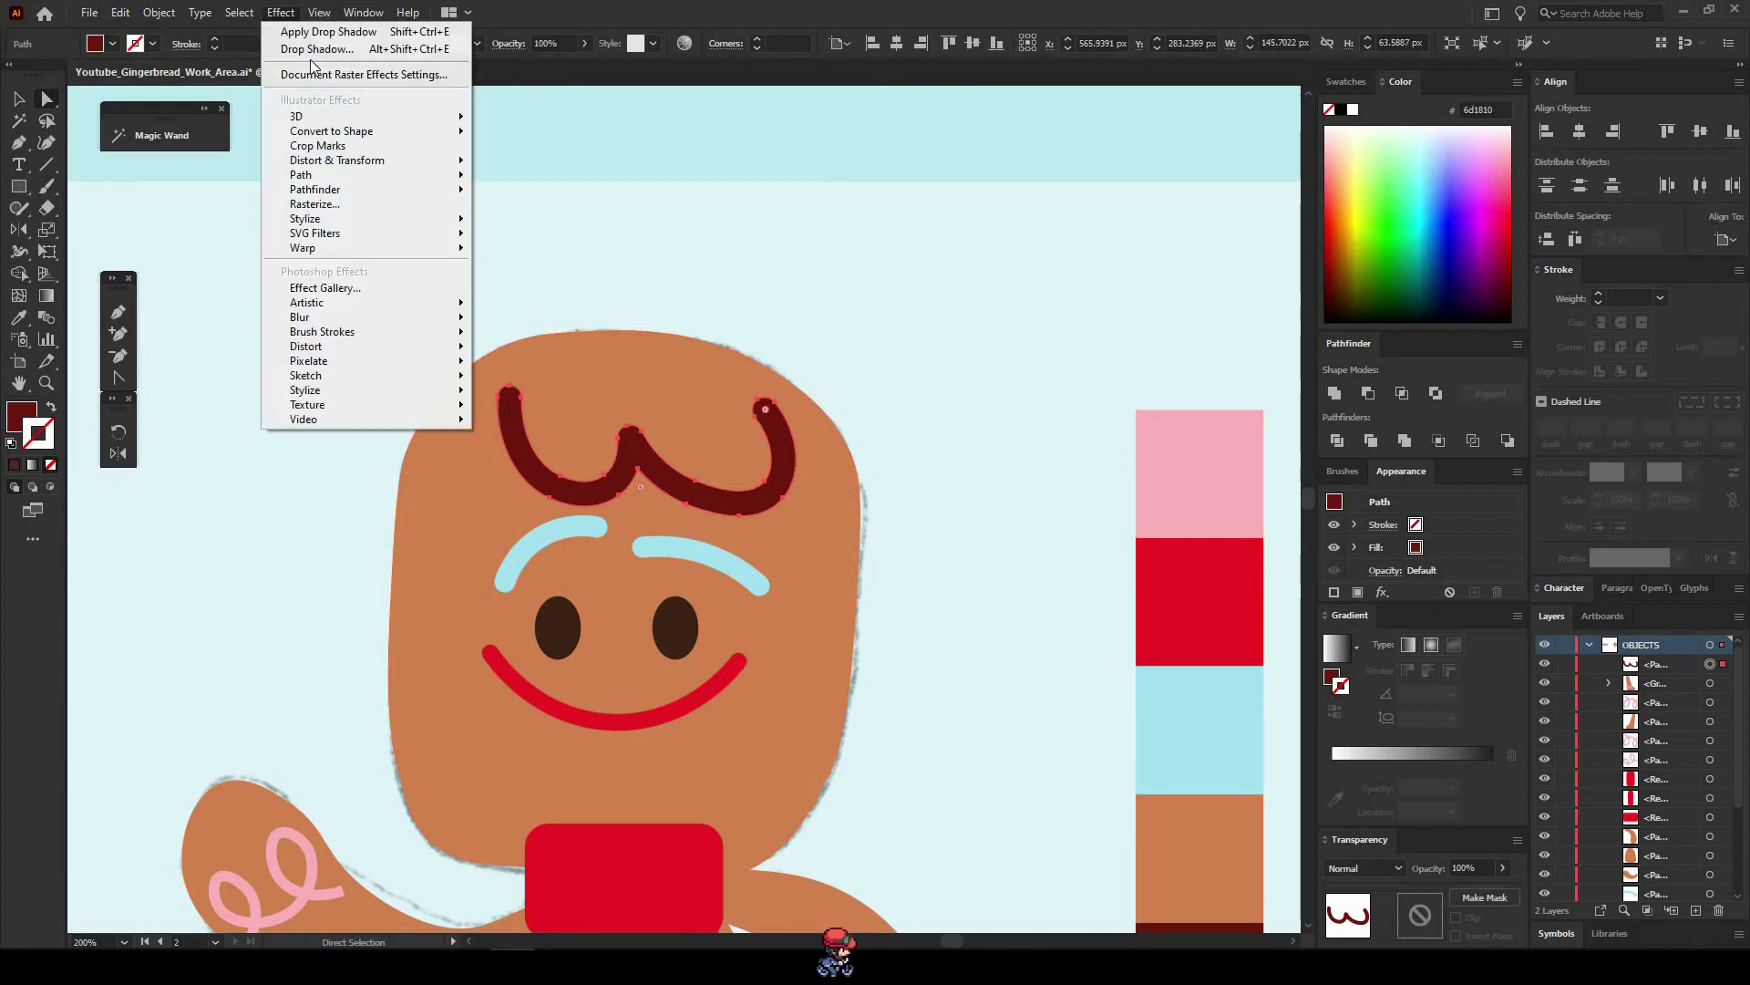
mouse_move(422, 228)
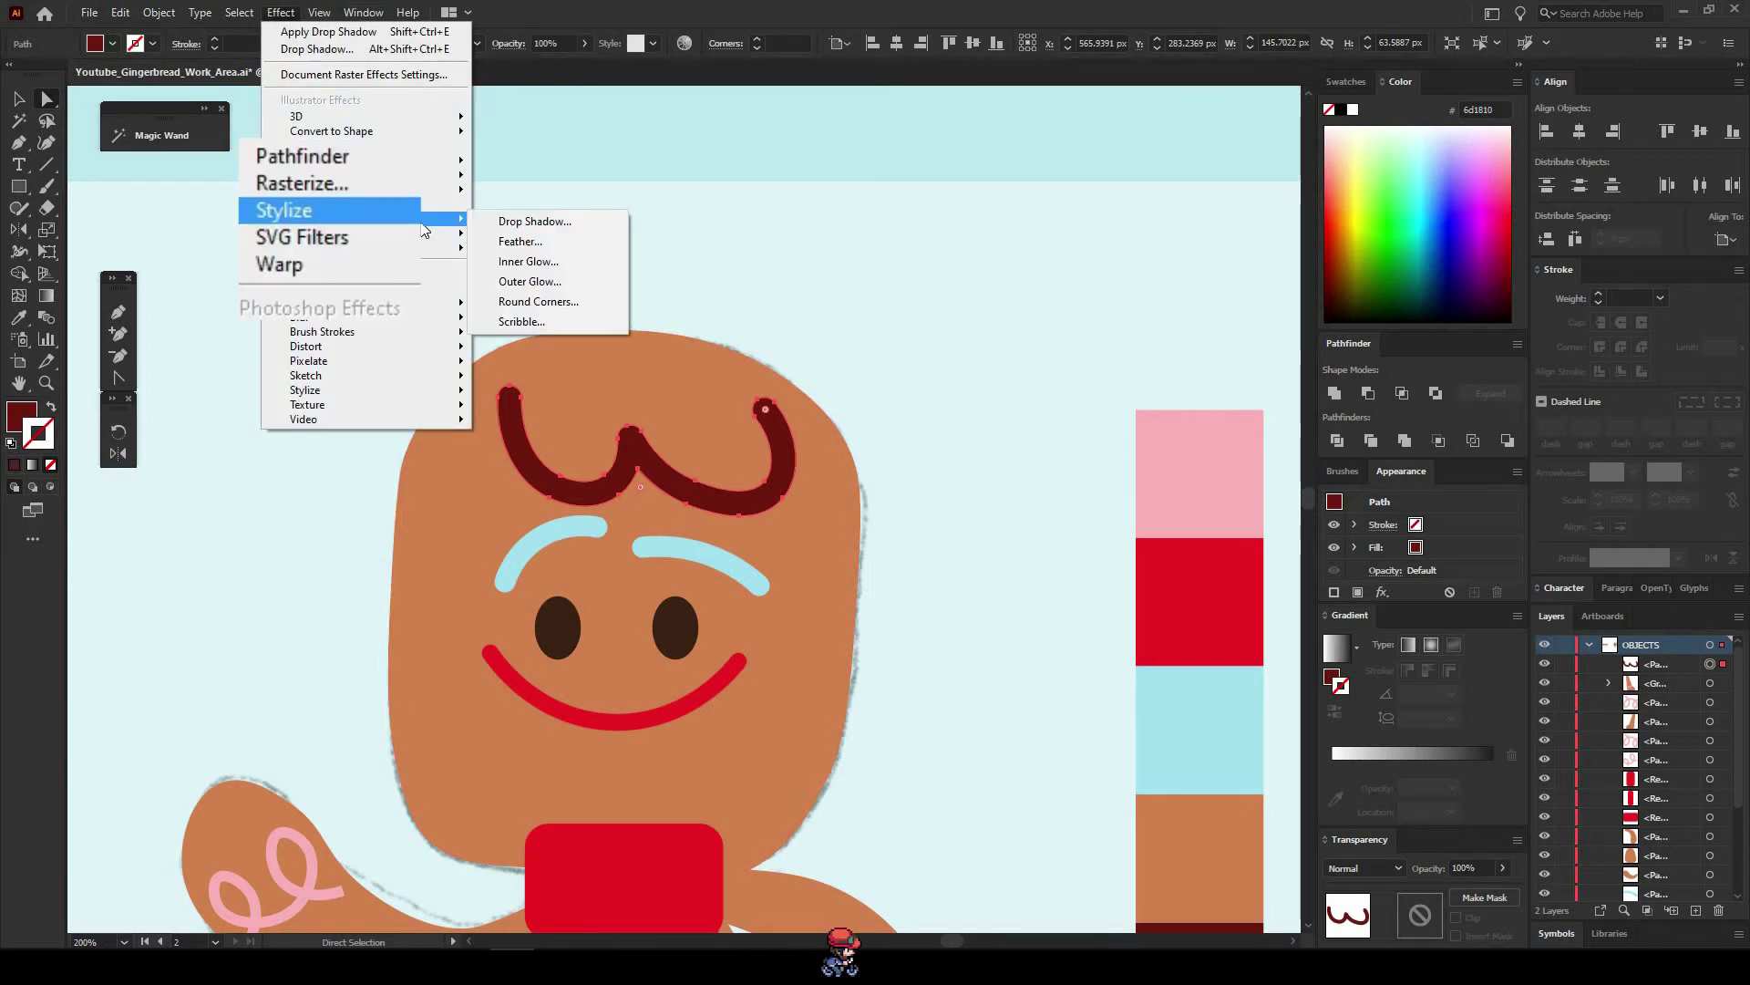
click(576, 248)
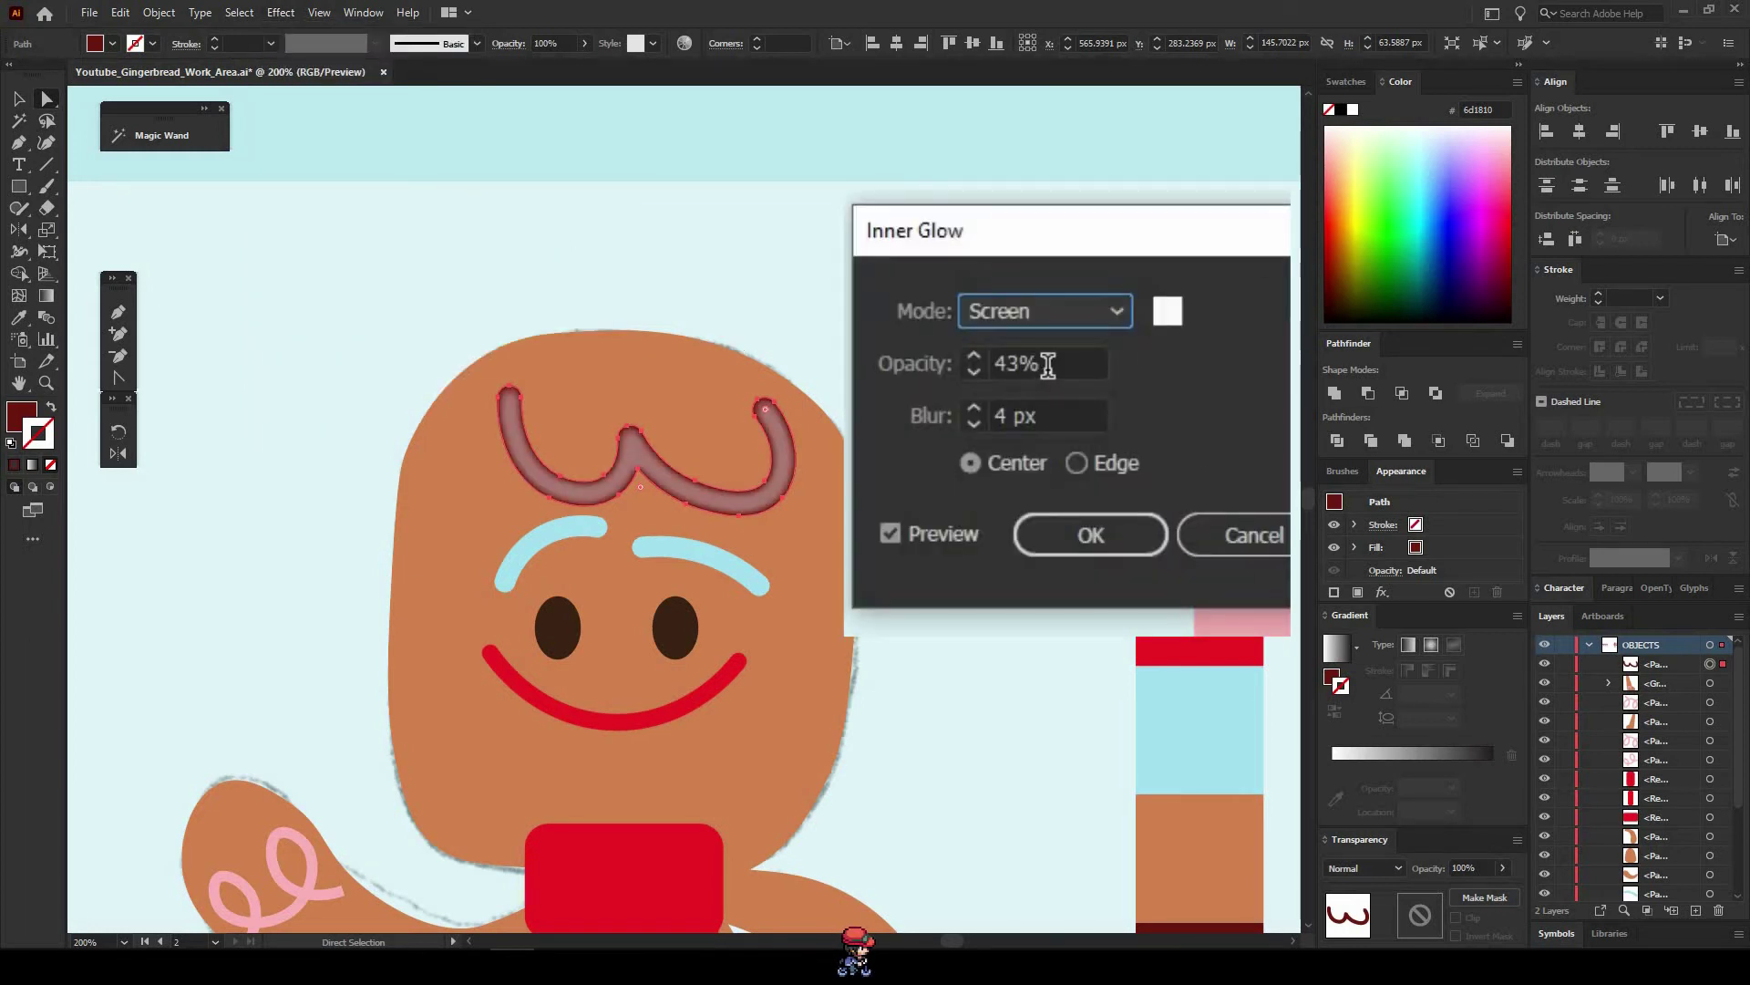
drag(1055, 387, 1024, 388)
text(60)
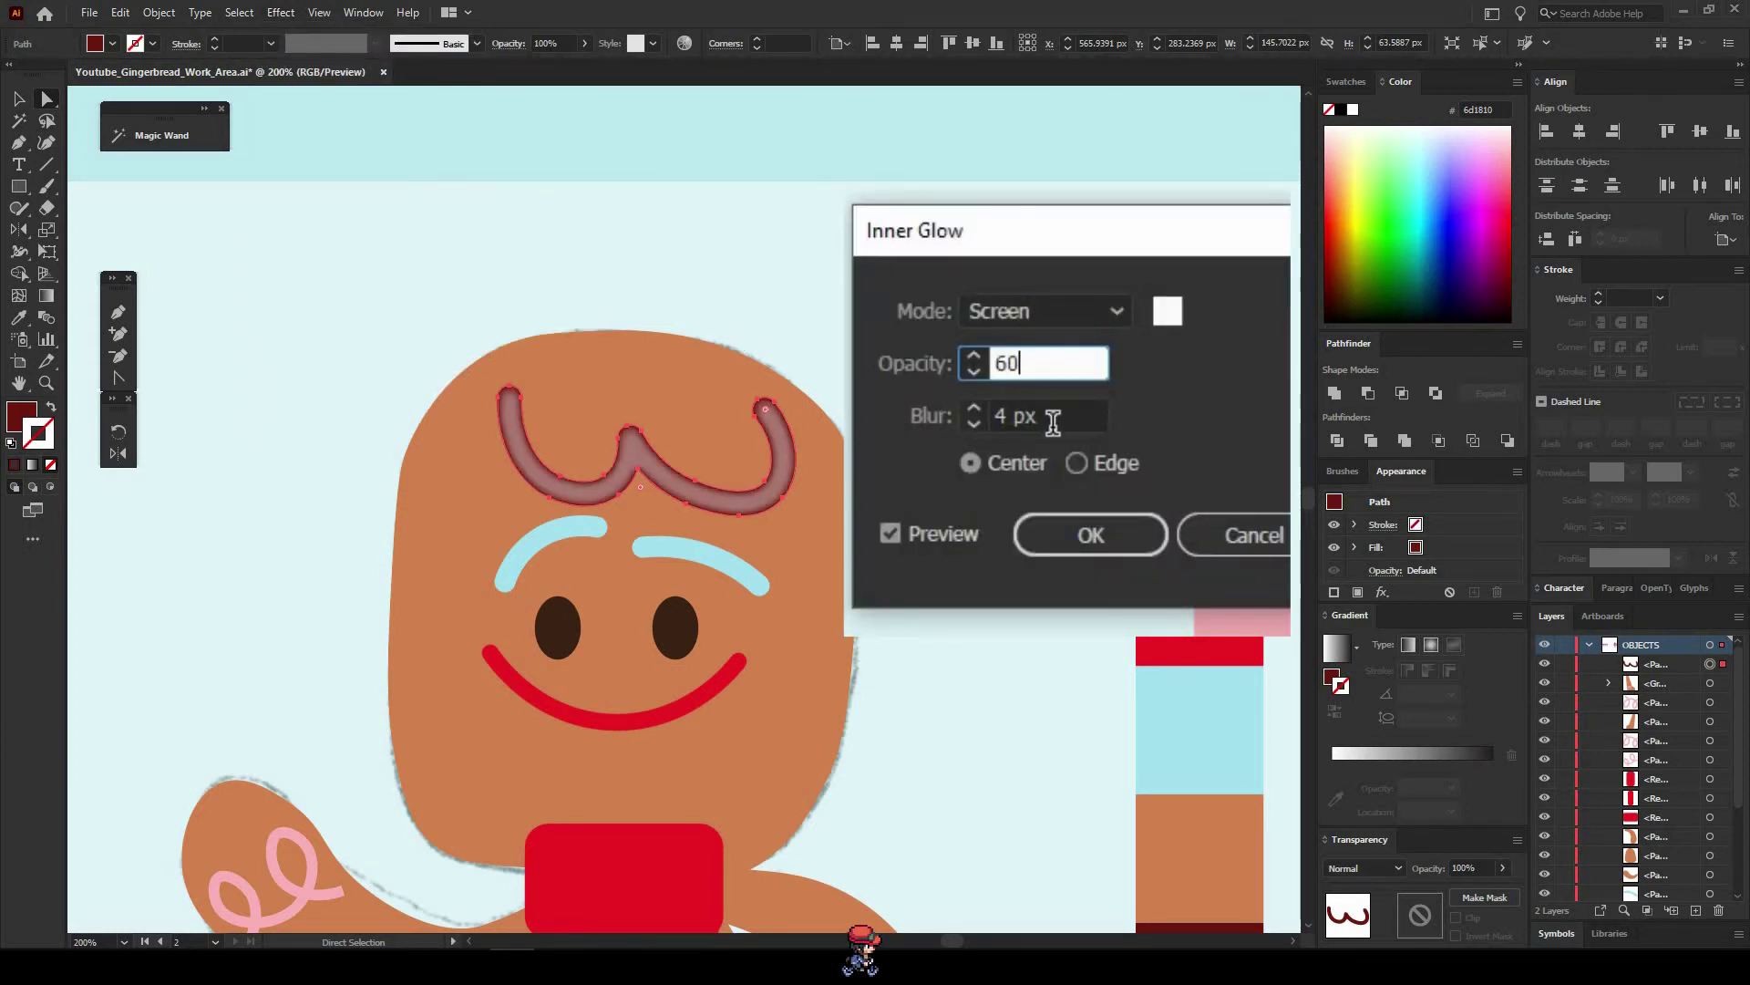
Set the fringe glow's blur to 8 px, compare Edge with Center, and apply the effect from the center.
click(1070, 422)
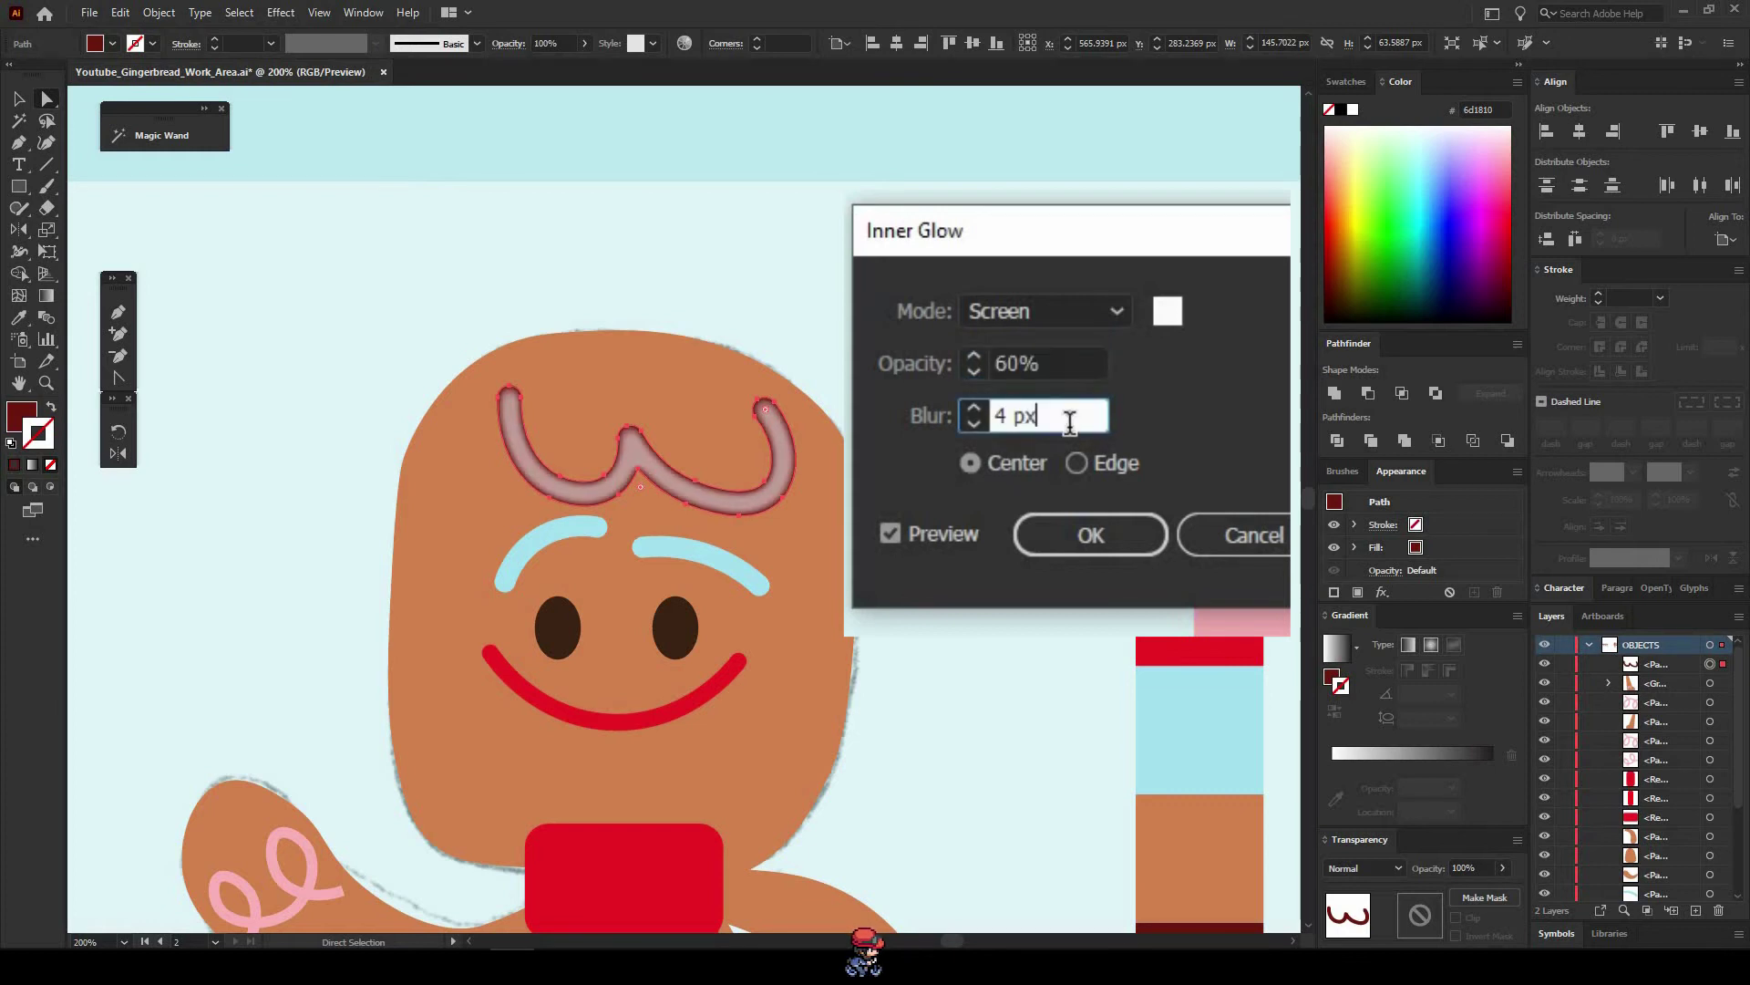
click(974, 408)
click(973, 408)
click(976, 409)
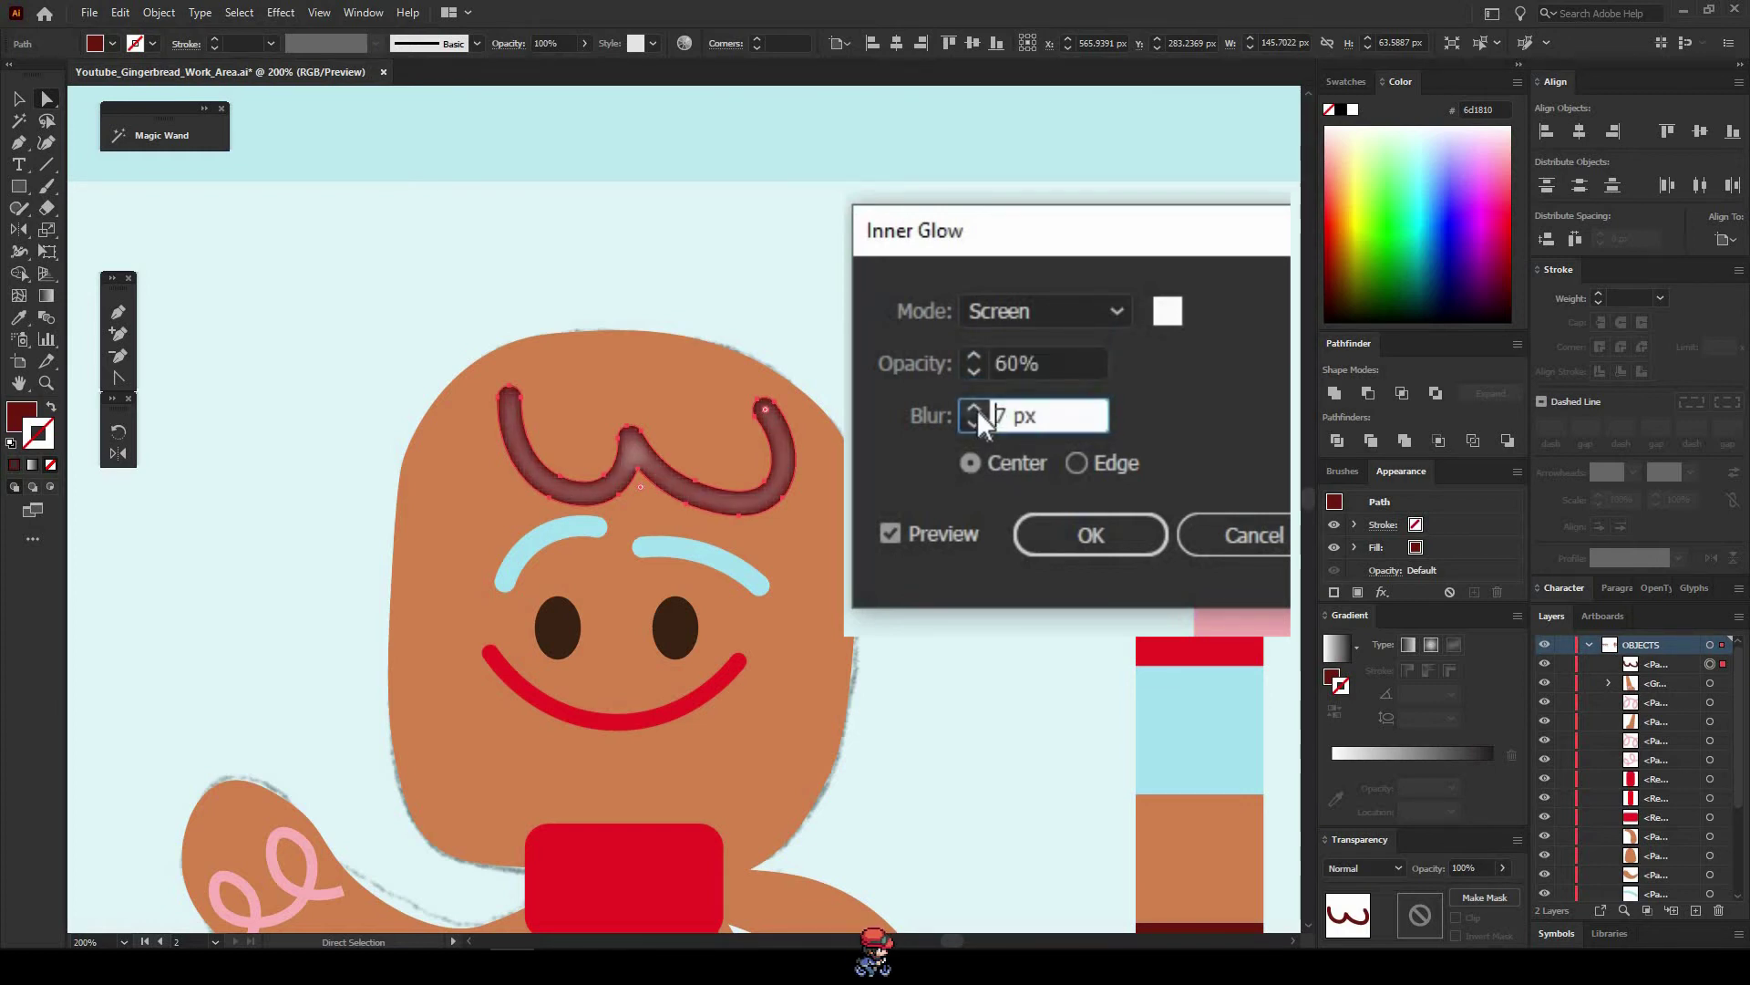
click(974, 409)
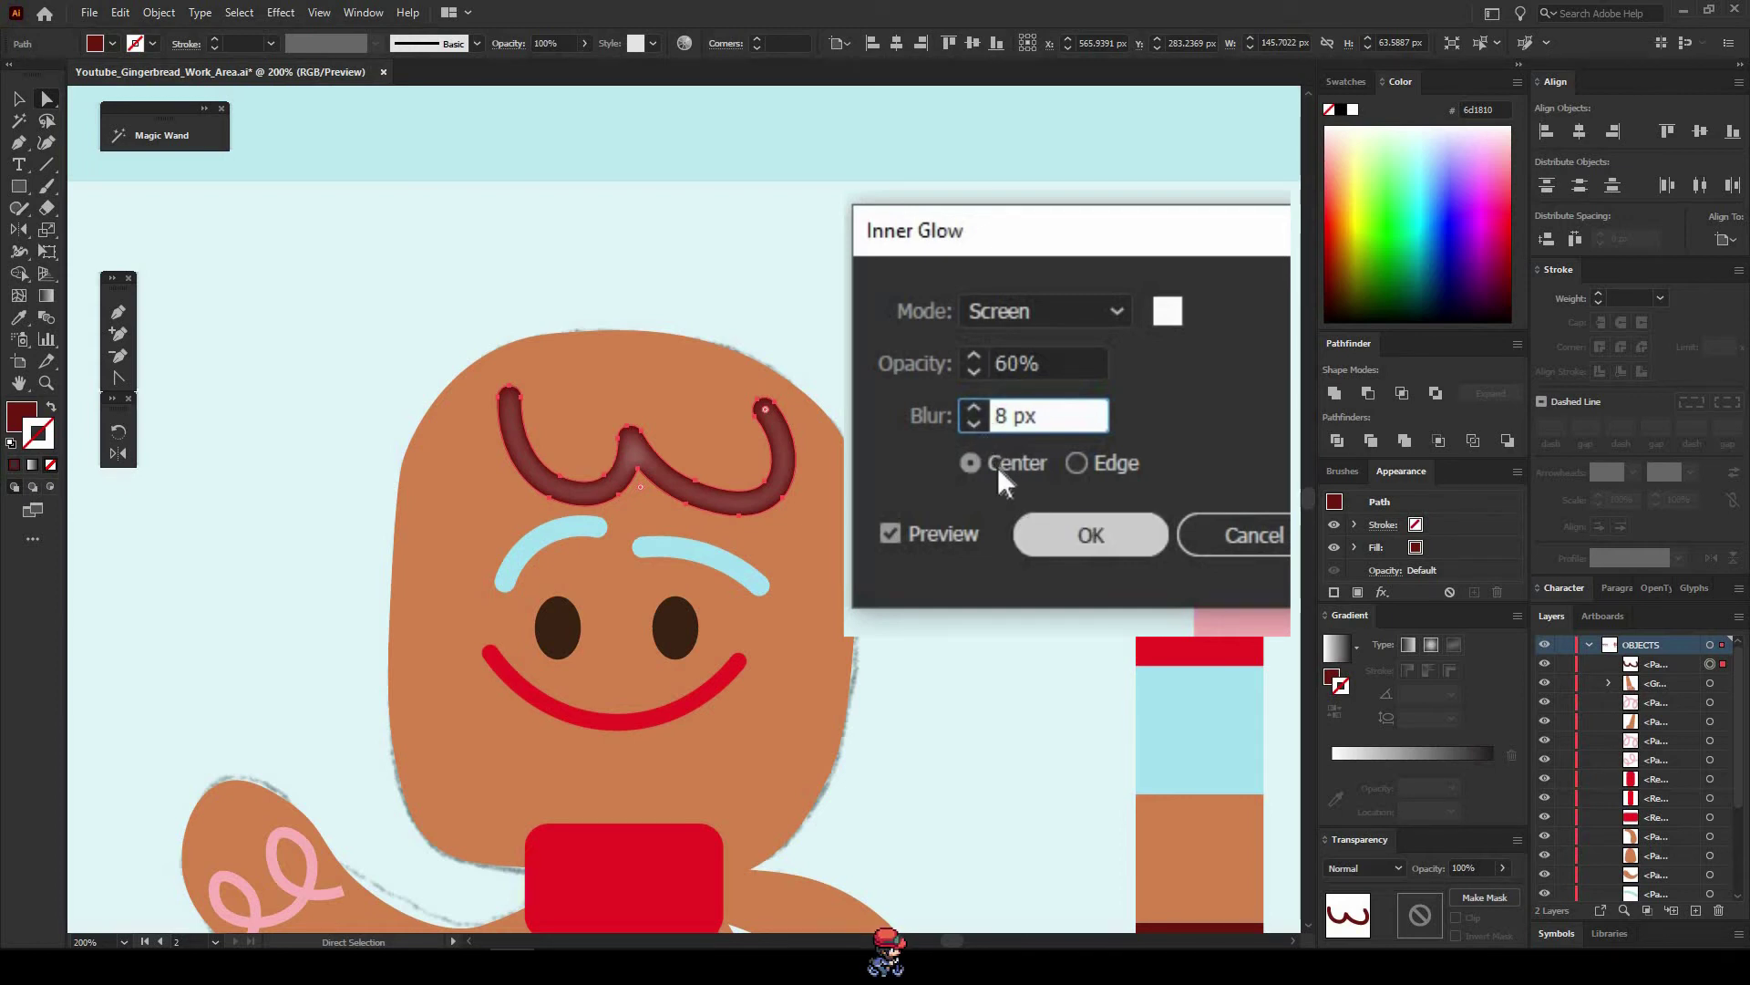
click(1079, 464)
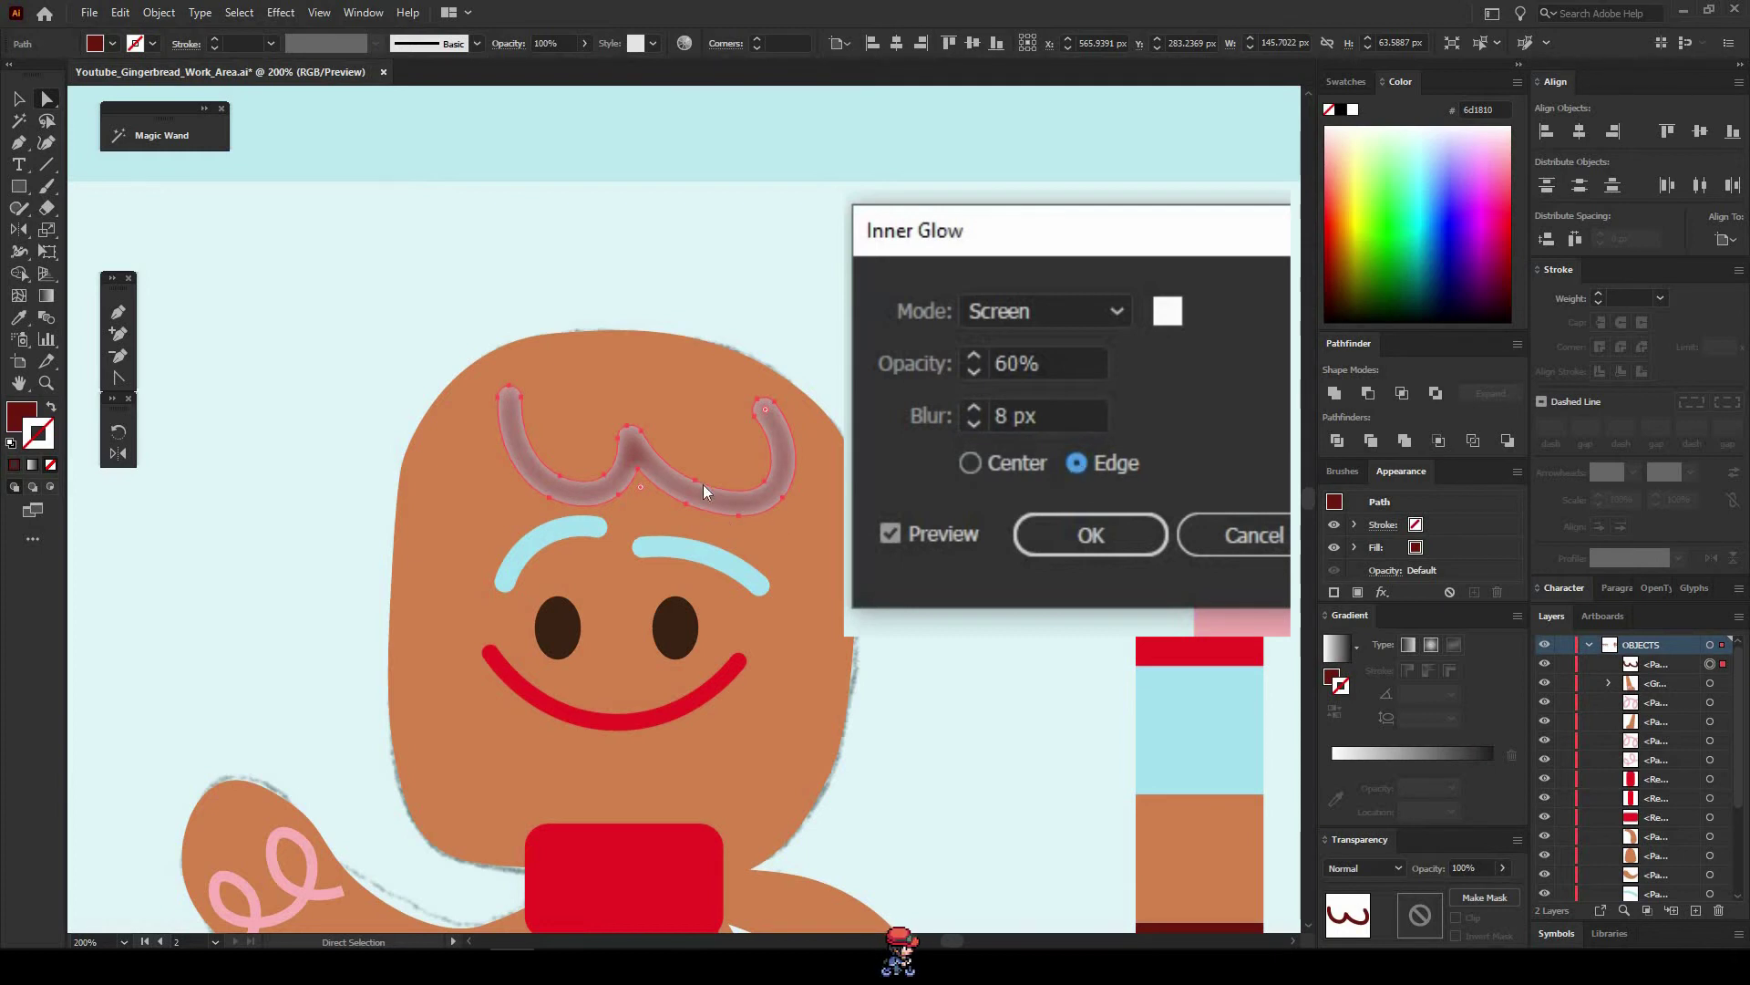
click(969, 463)
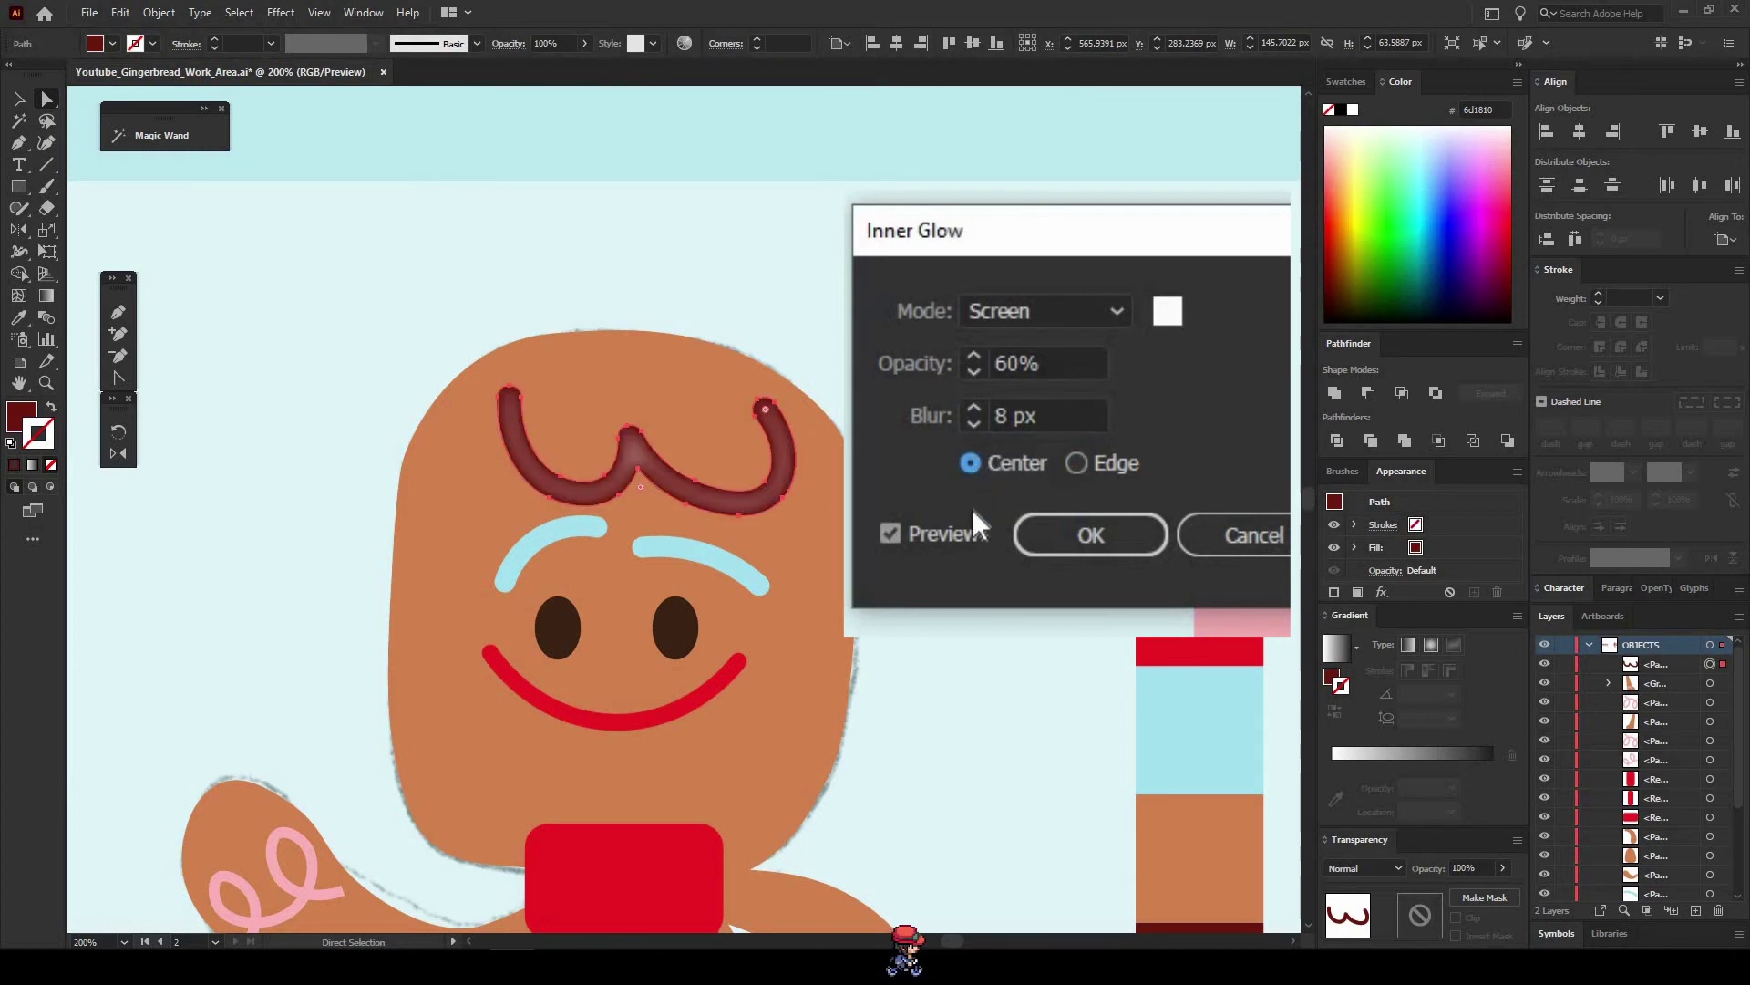
click(1092, 532)
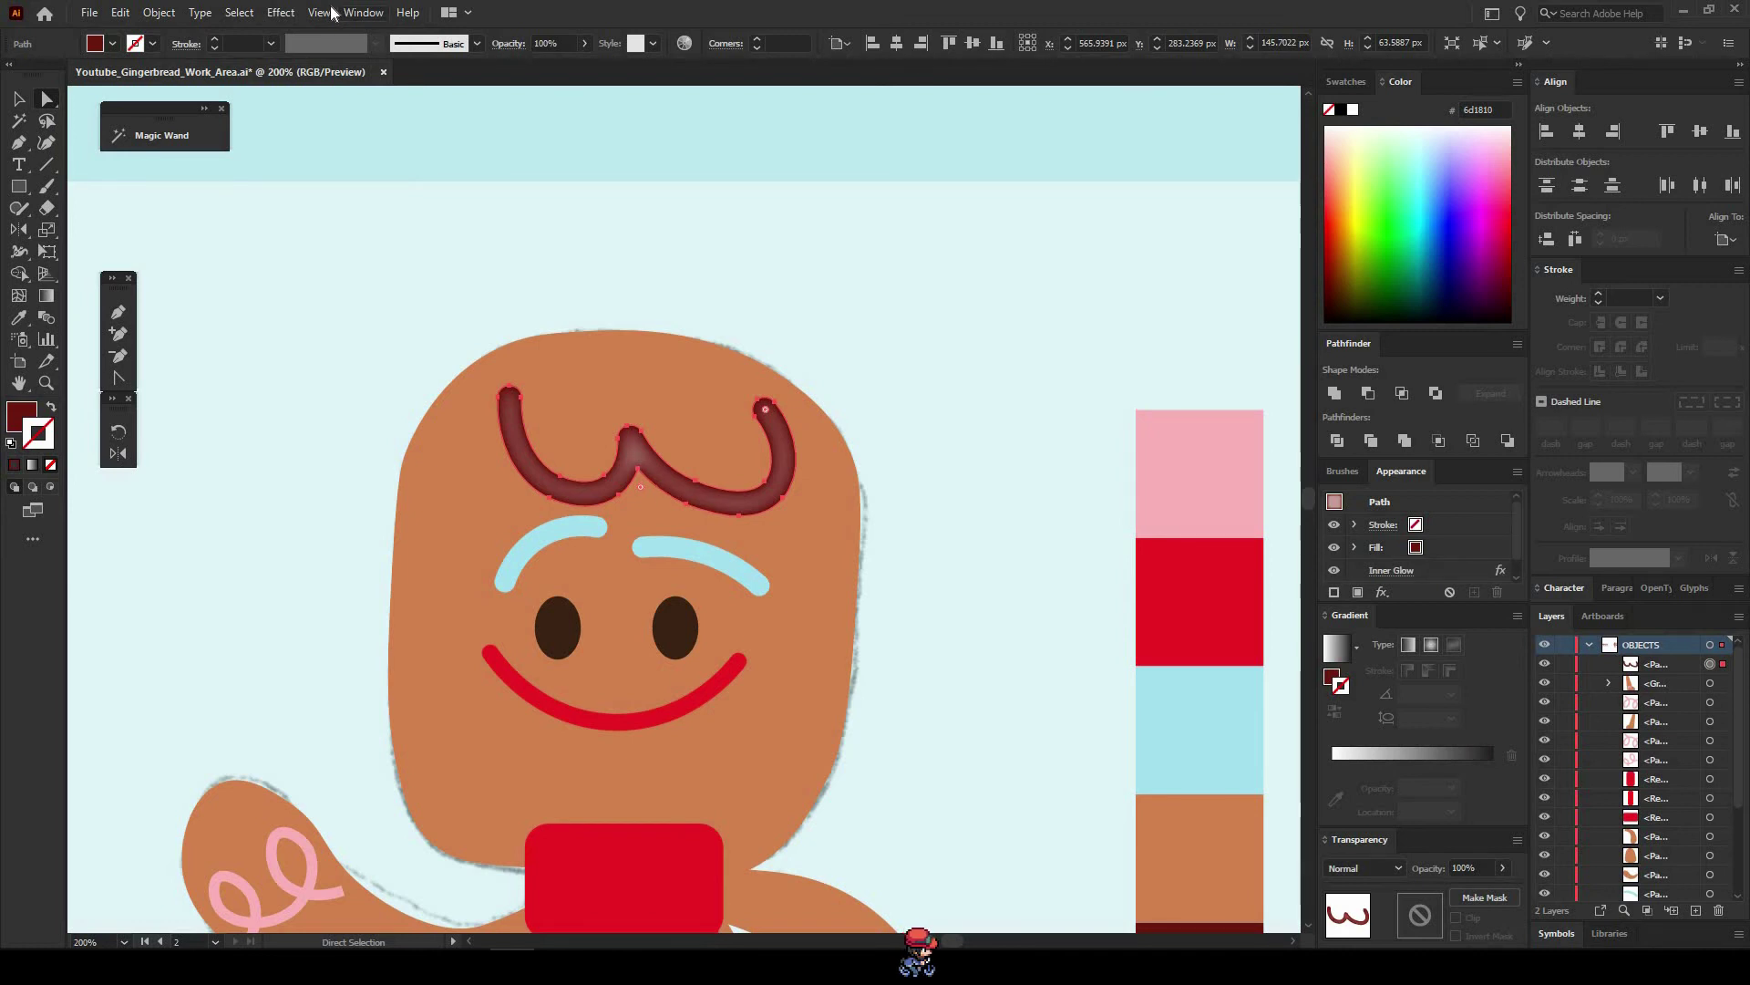
Apply a black Multiply Drop Shadow to the fringe with 50% opacity, 0 px X offset, 1 px Y offset and 2 px blur.
click(270, 15)
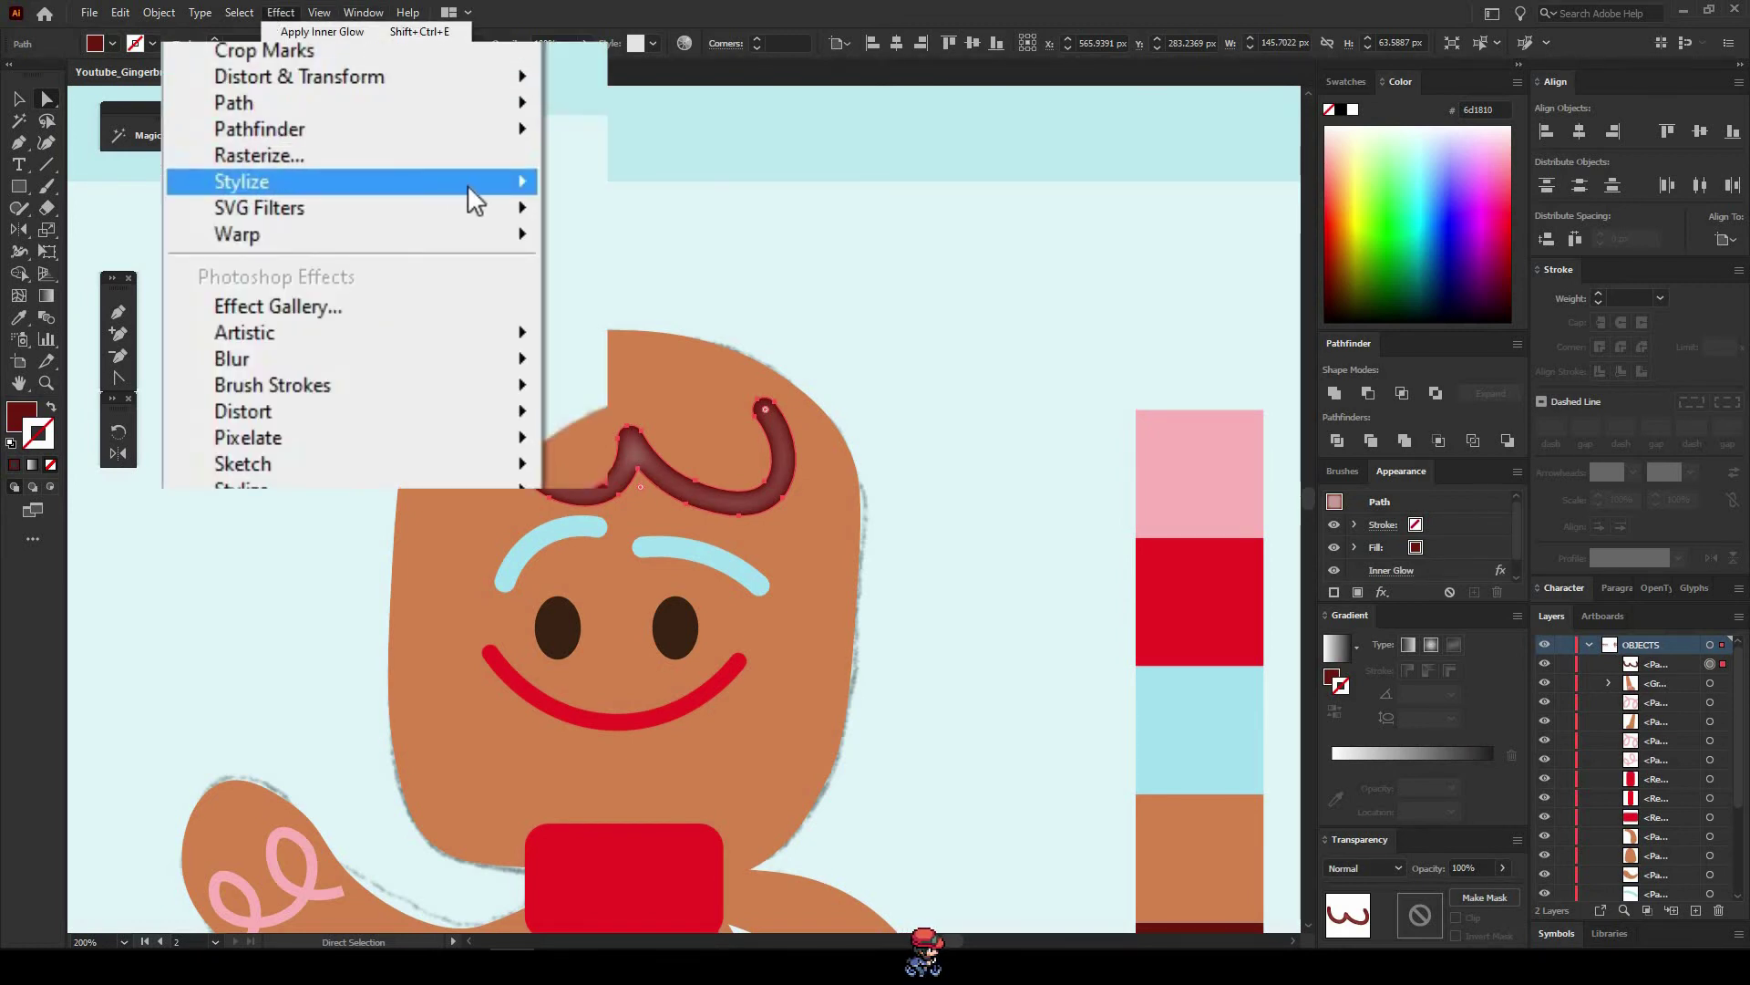
mouse_move(449, 223)
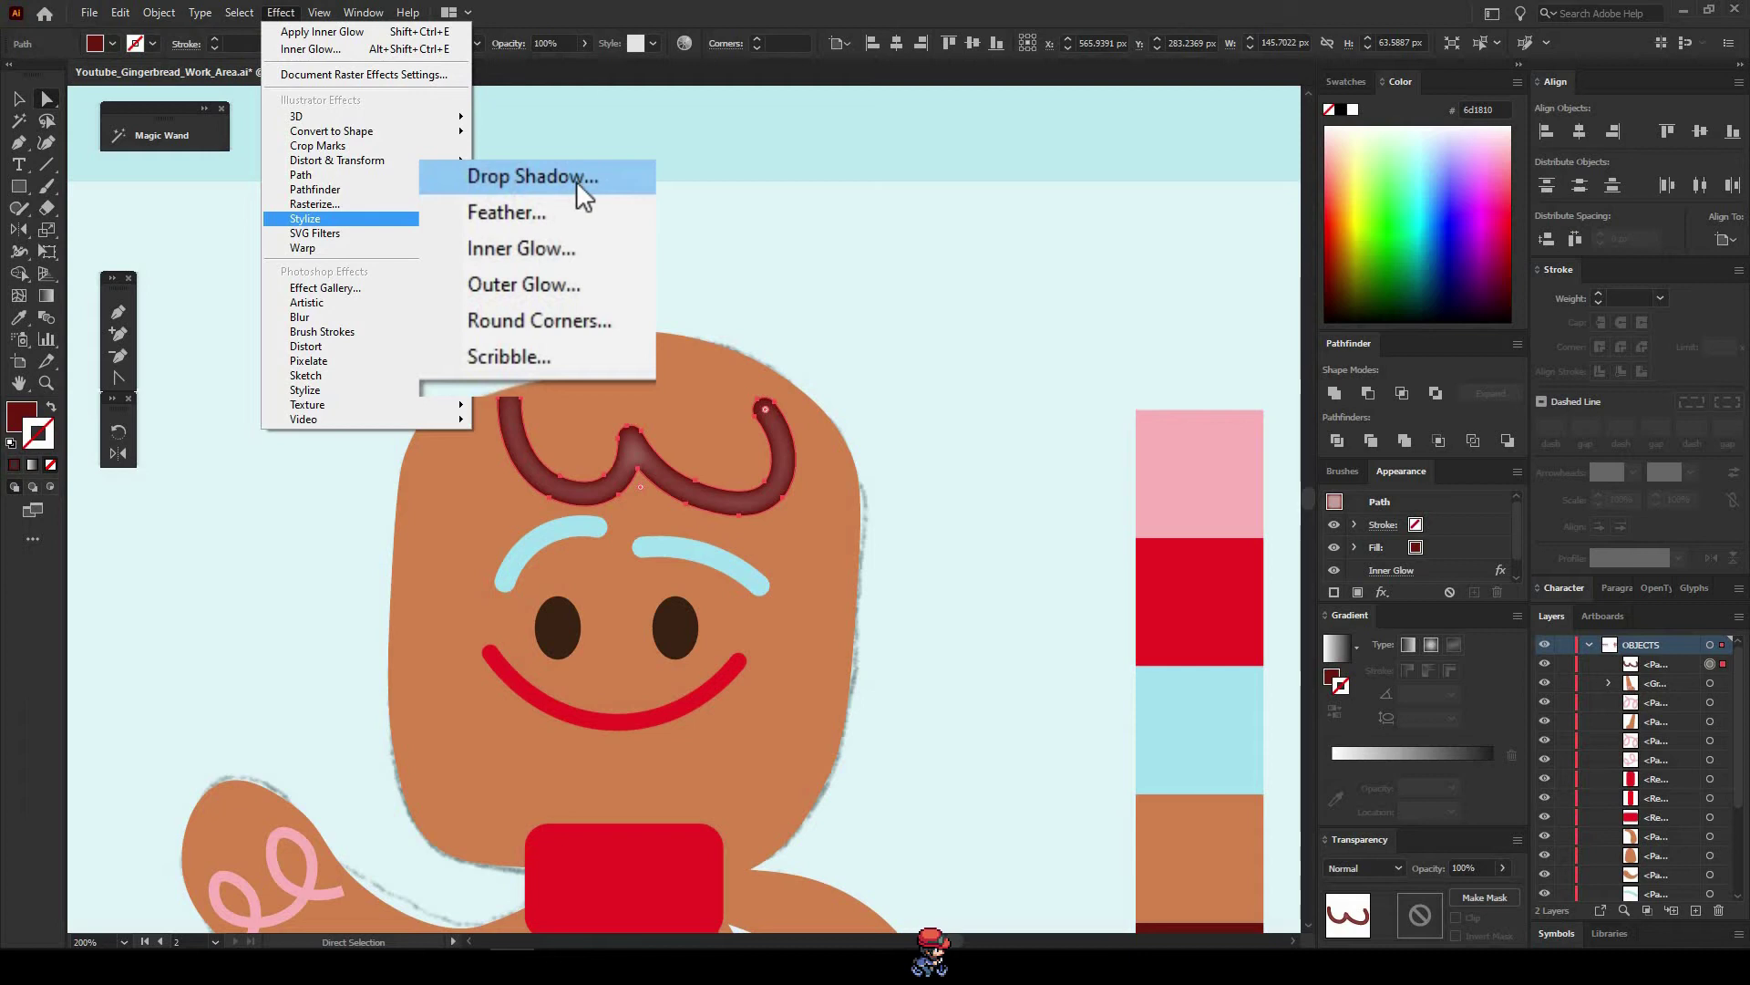
click(560, 224)
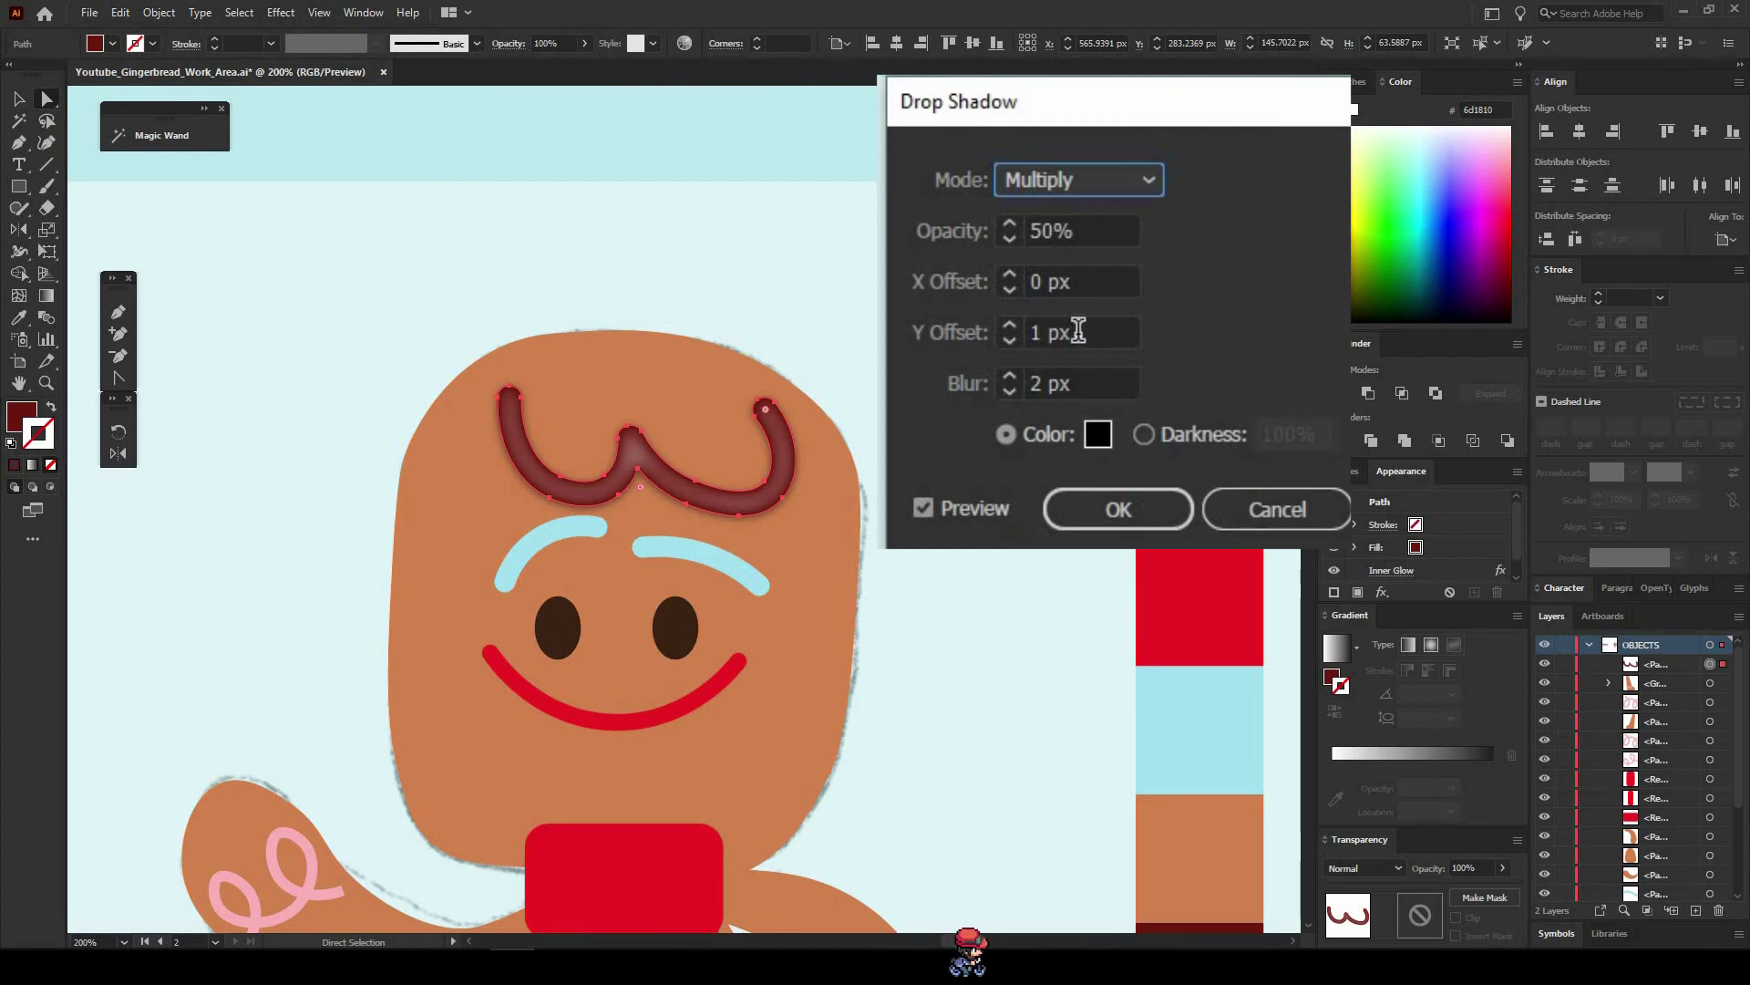
click(1008, 376)
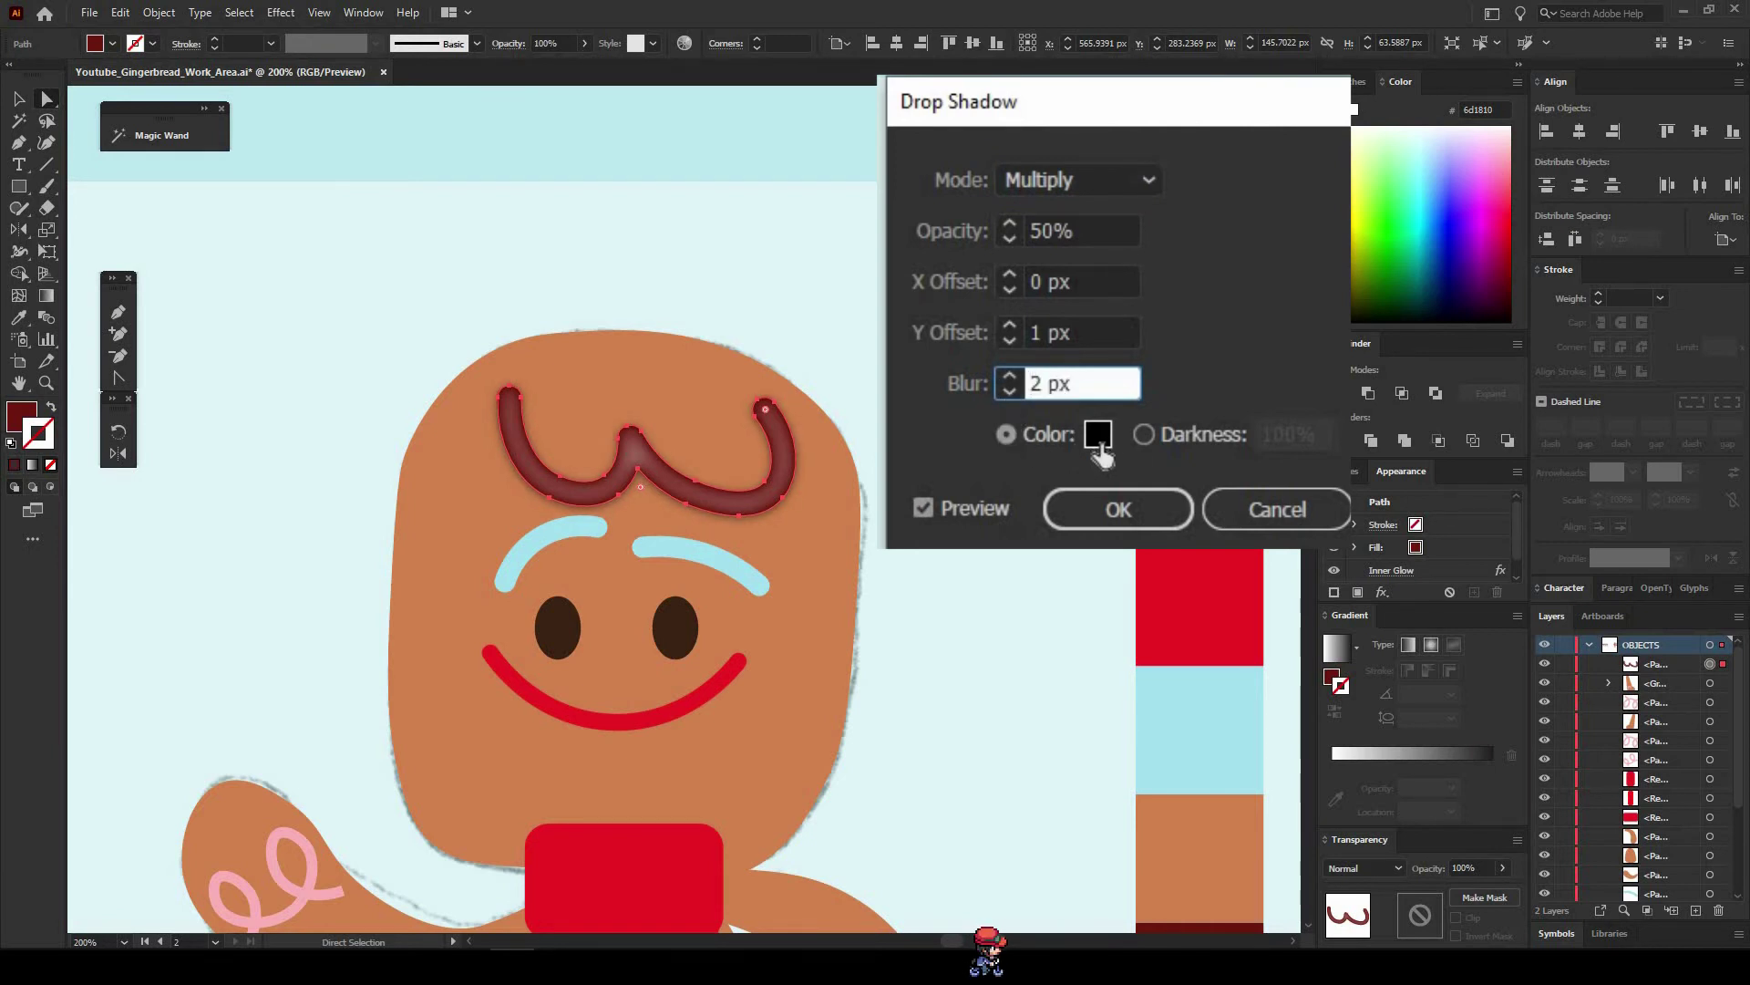
click(1120, 509)
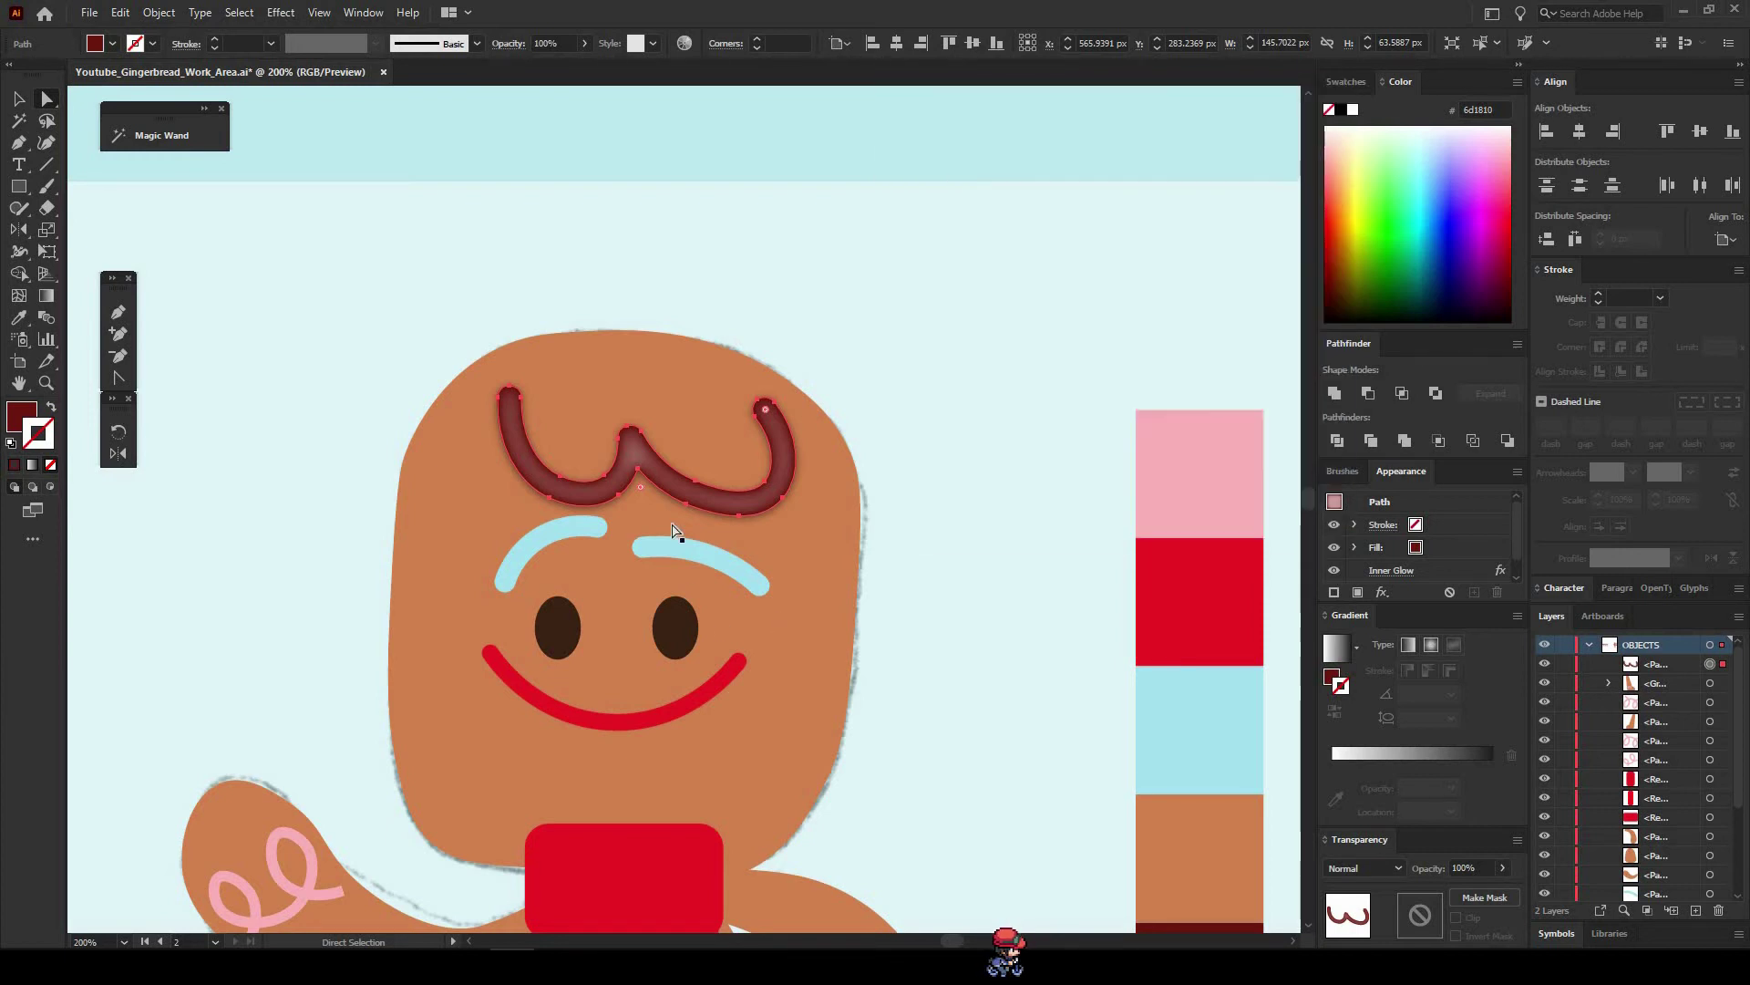
Apply an Inner Glow to both dark brown eyes in Screen mode at 41% opacity, spreading from the center.
drag(846, 712, 906, 442)
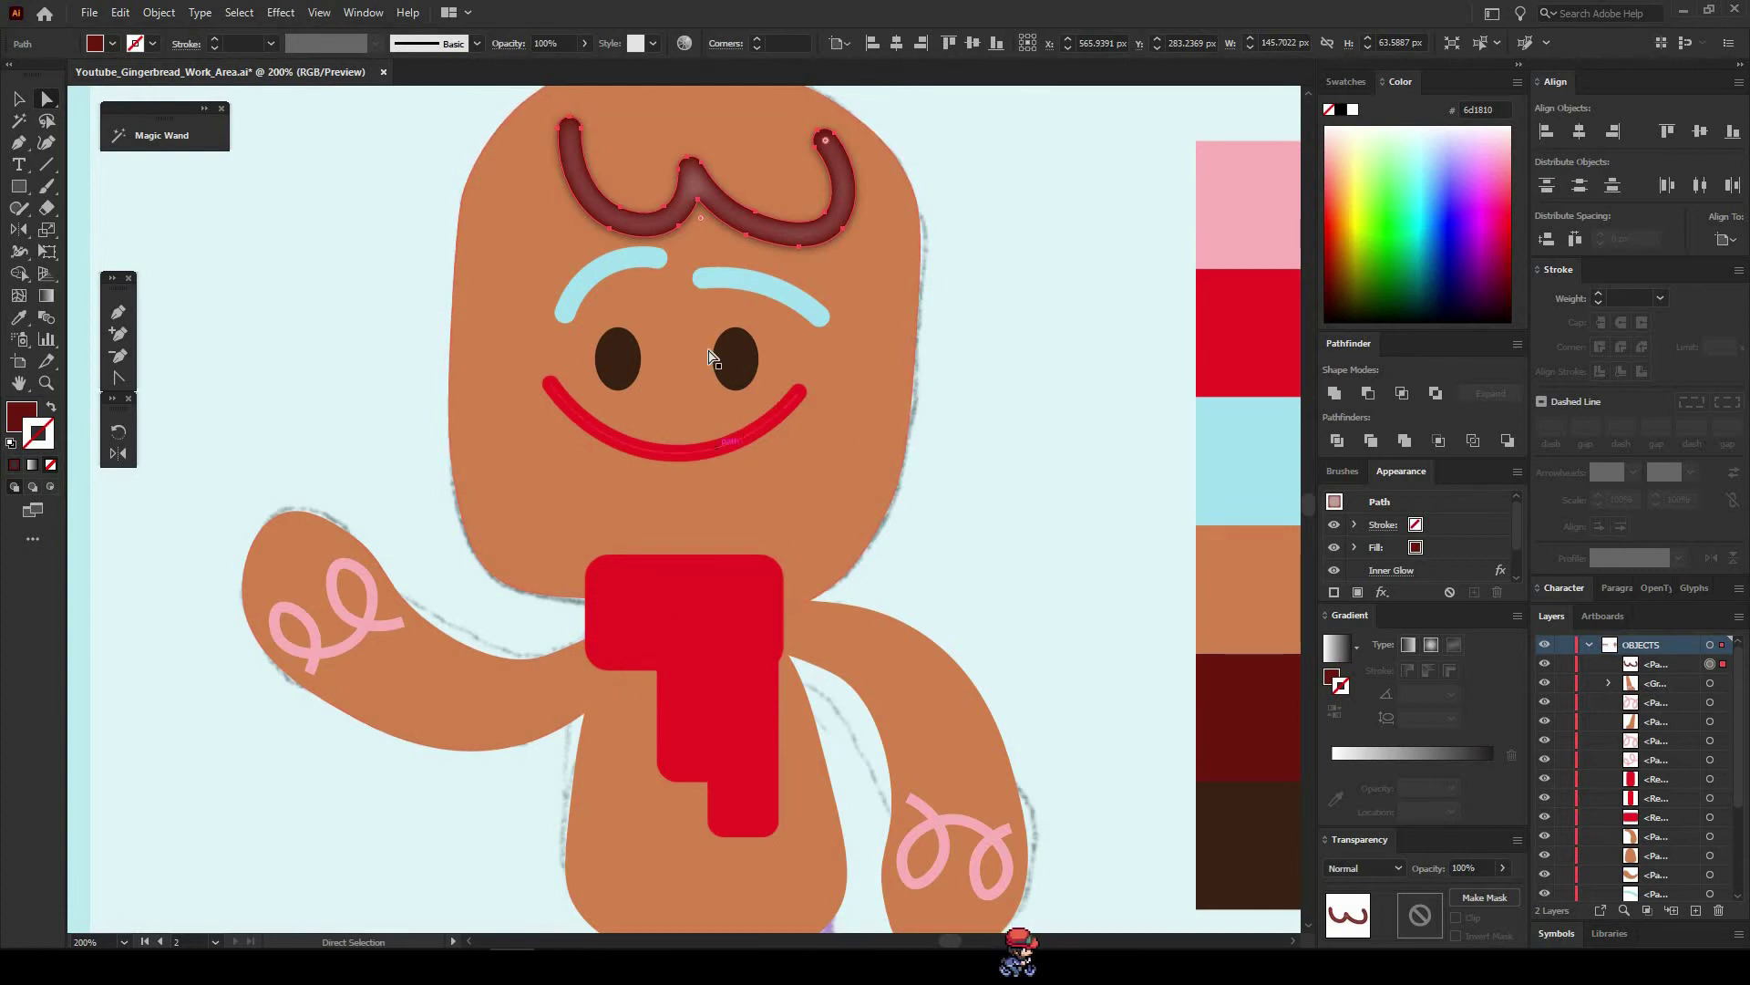
click(739, 344)
shift+click(614, 355)
click(282, 12)
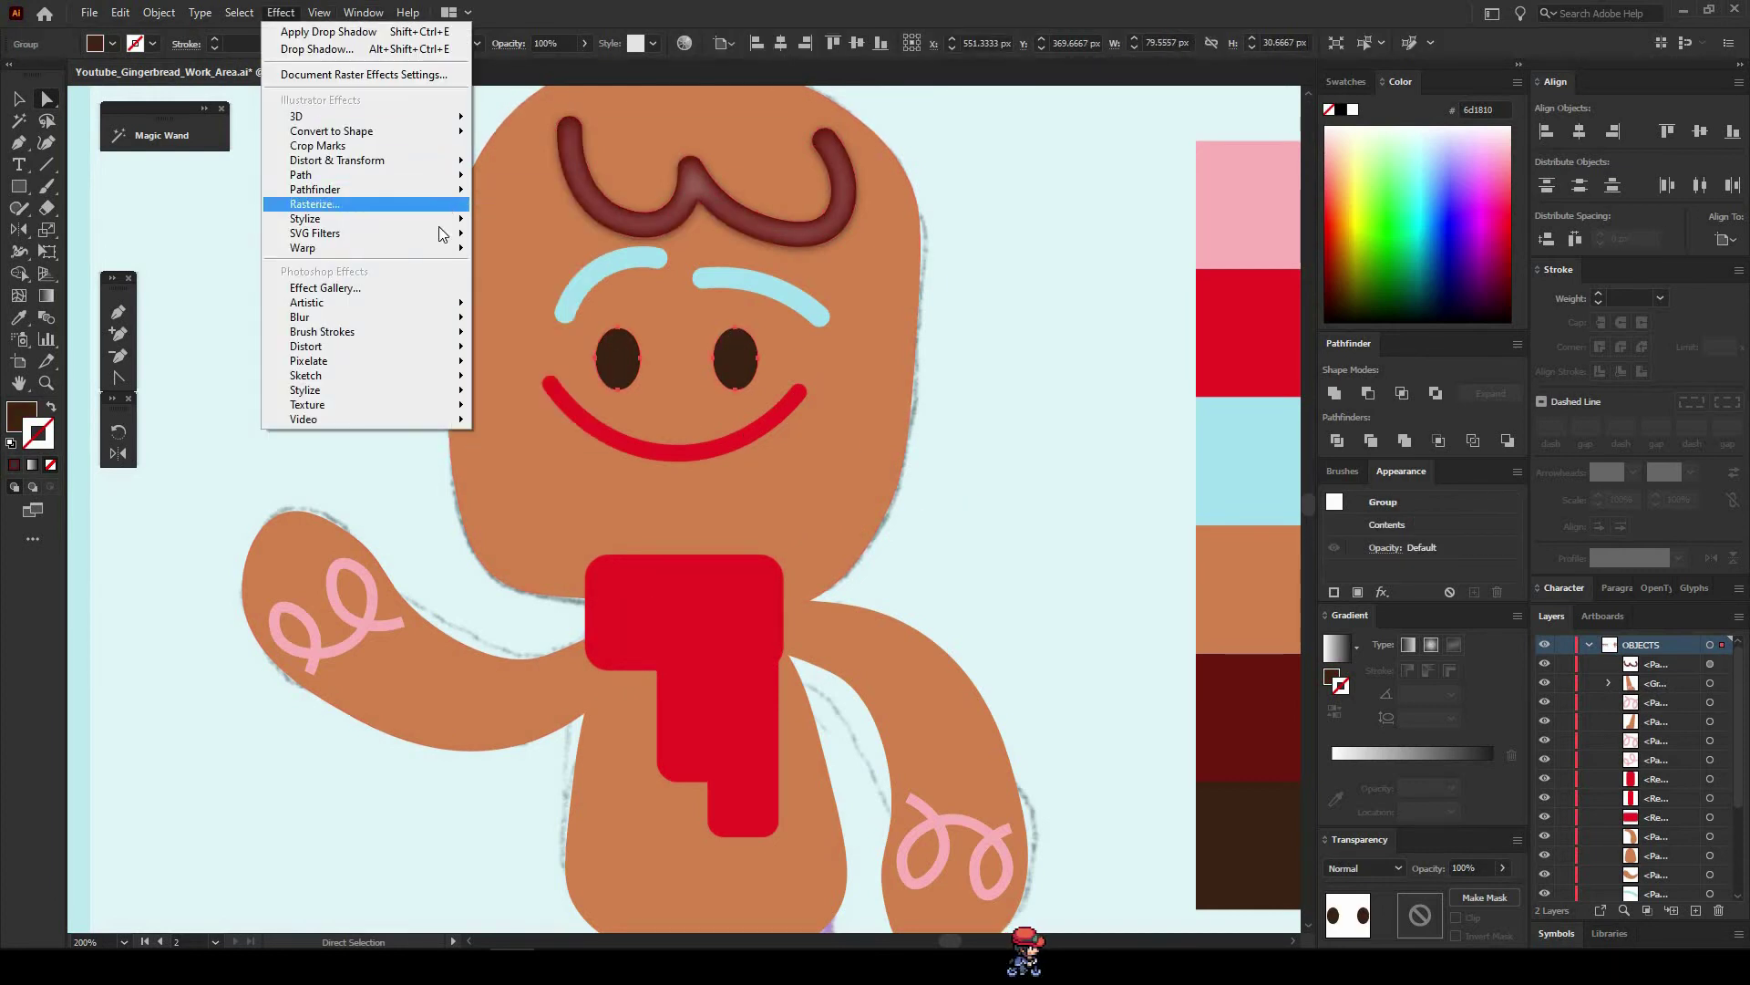
mouse_move(387, 204)
click(563, 258)
click(1018, 392)
click(1018, 410)
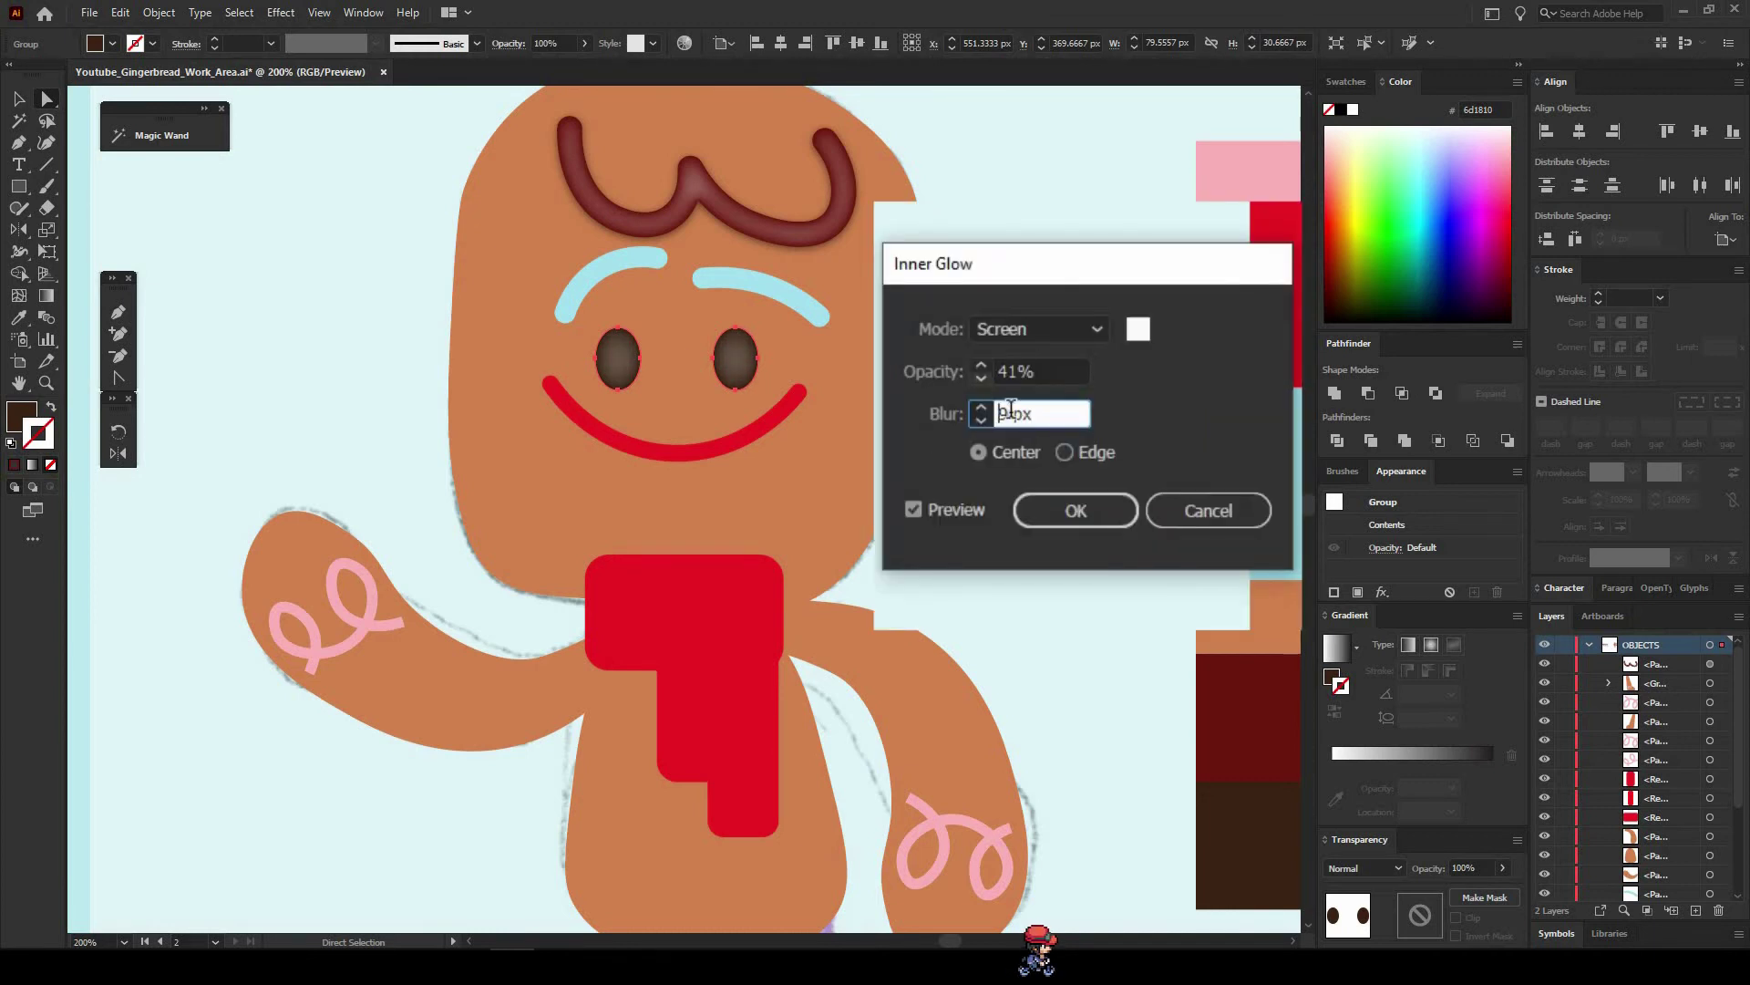
click(1070, 510)
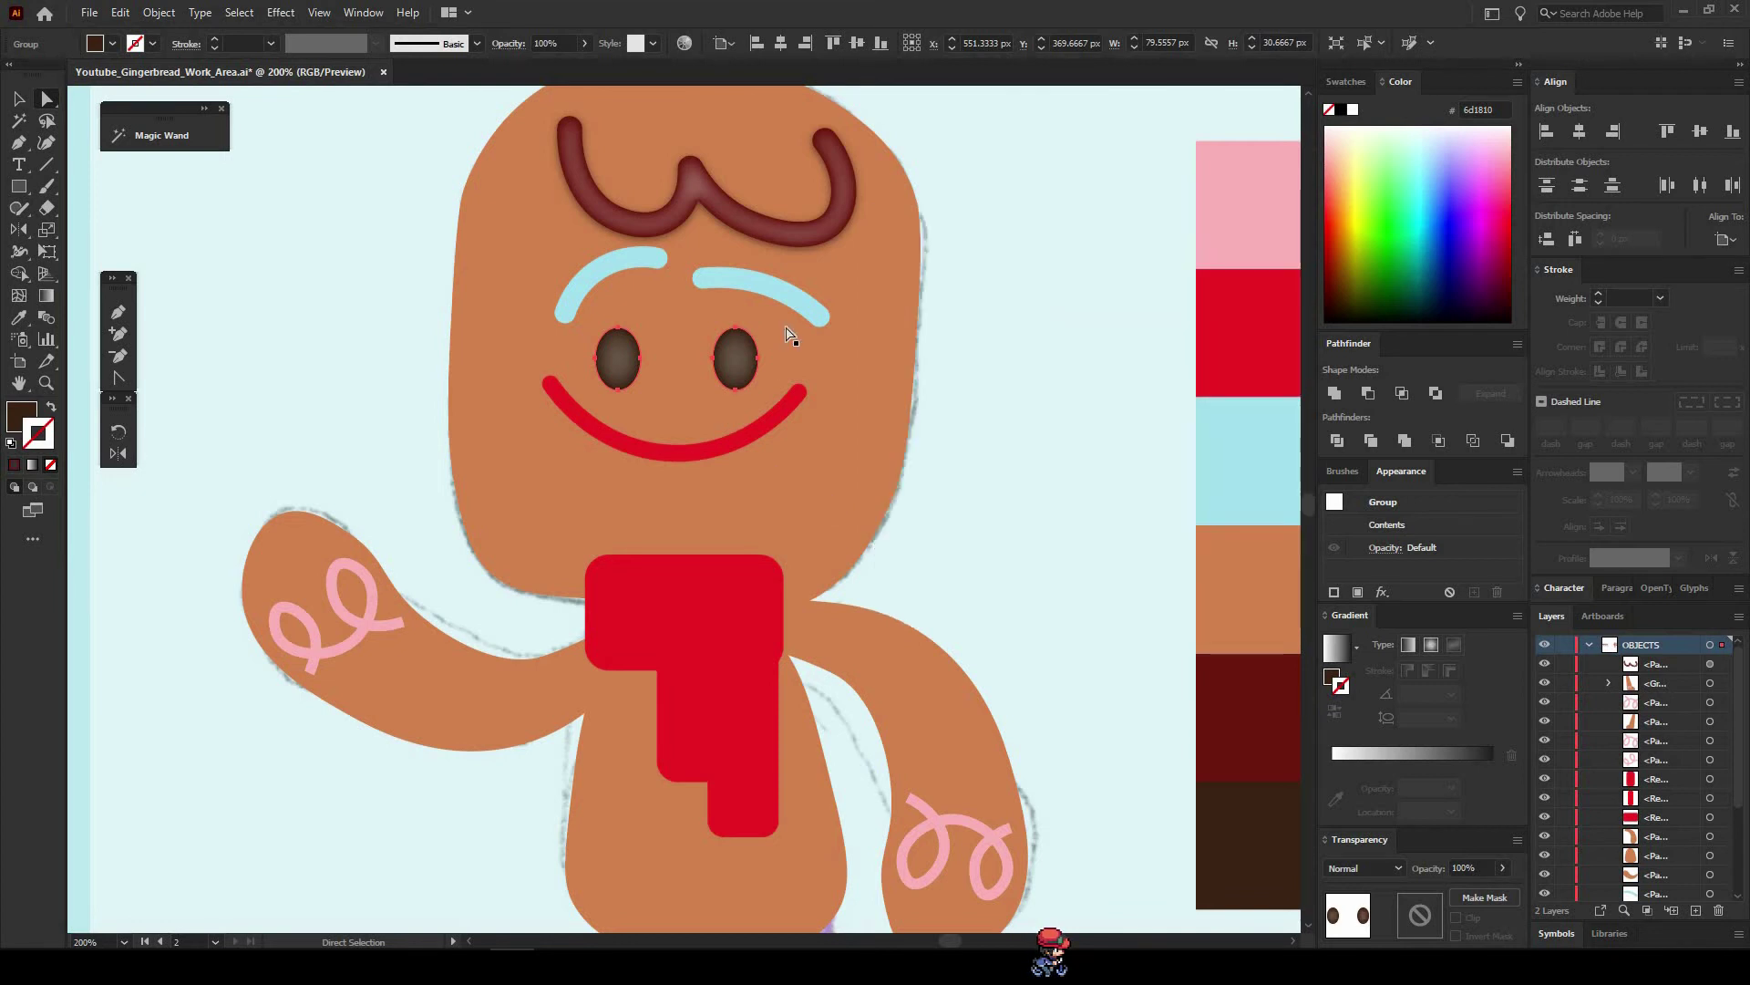
Add a second stroke on top of both light blue eyebrows and colour it white.
click(790, 292)
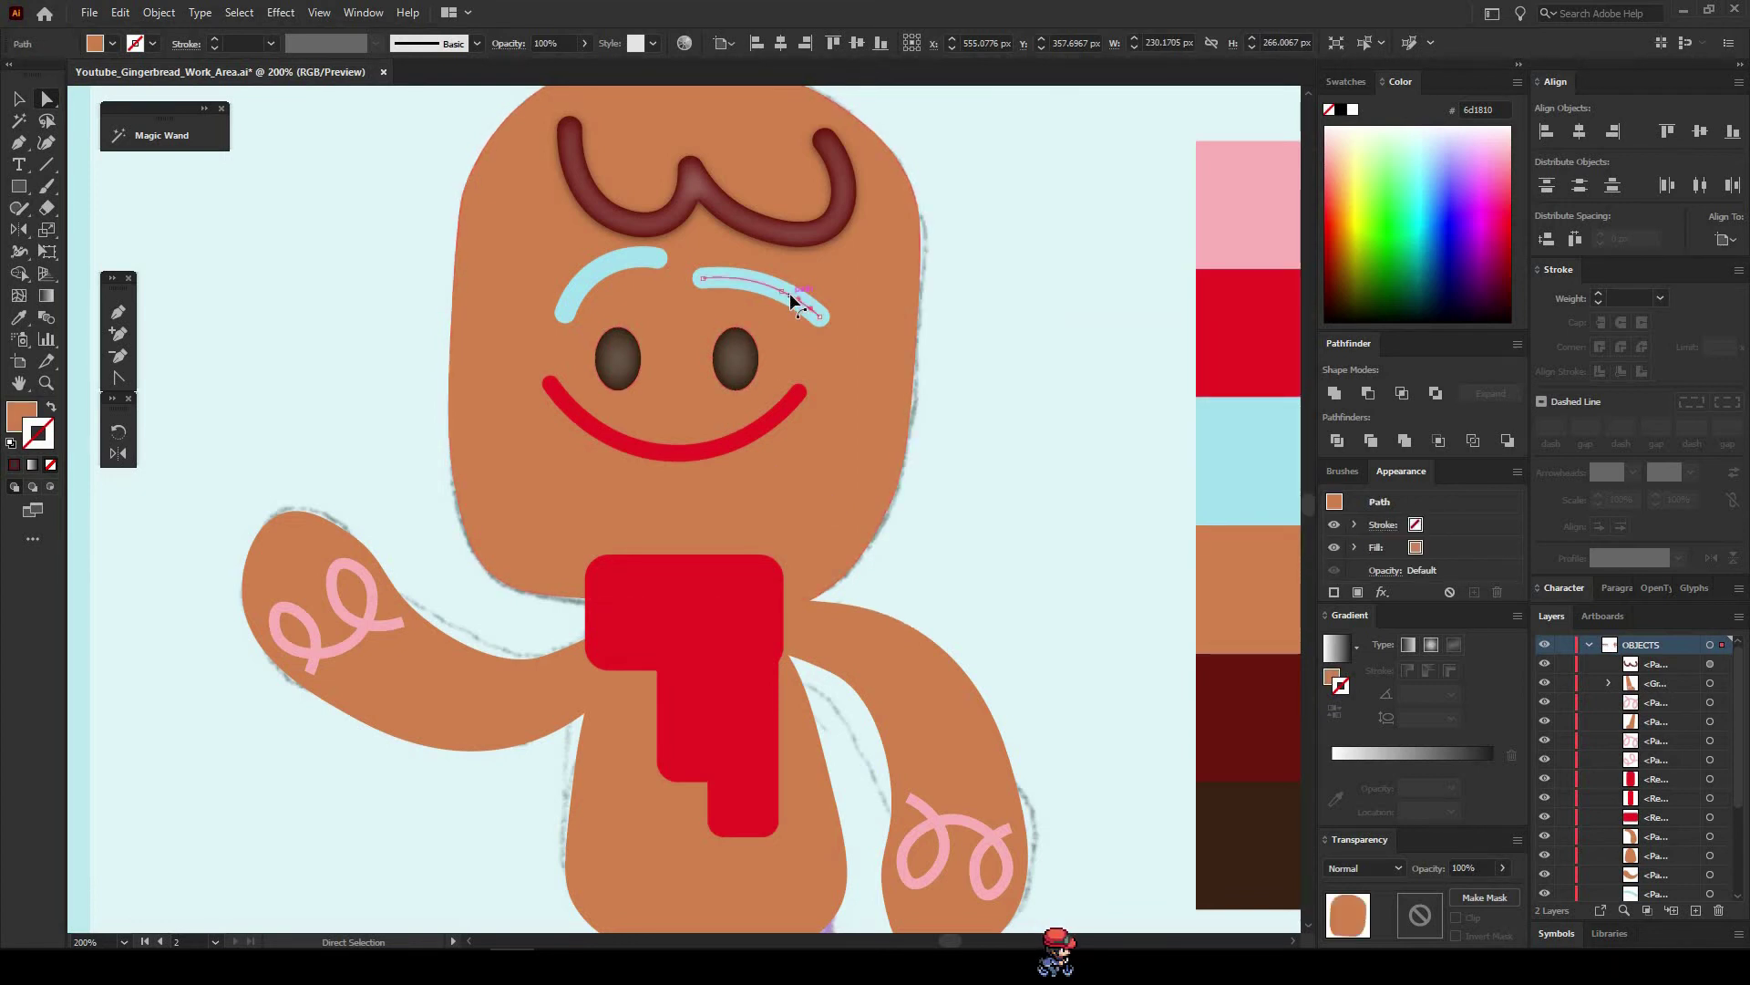
shift+click(617, 260)
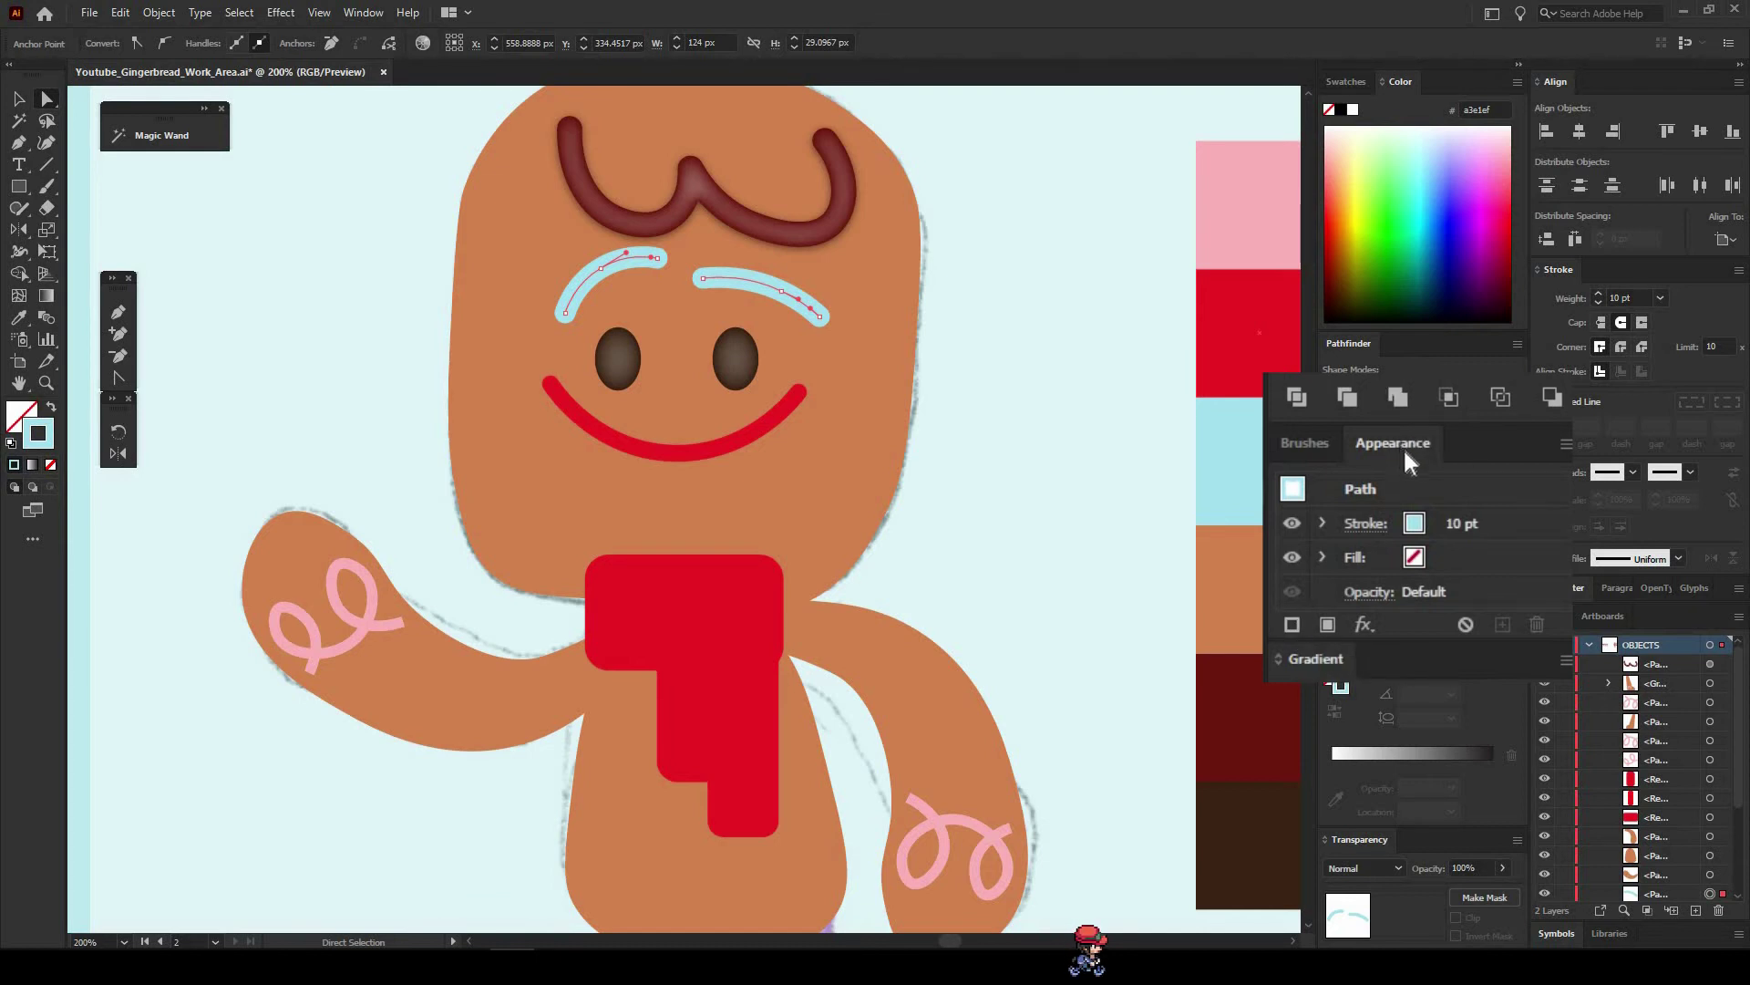
click(1291, 626)
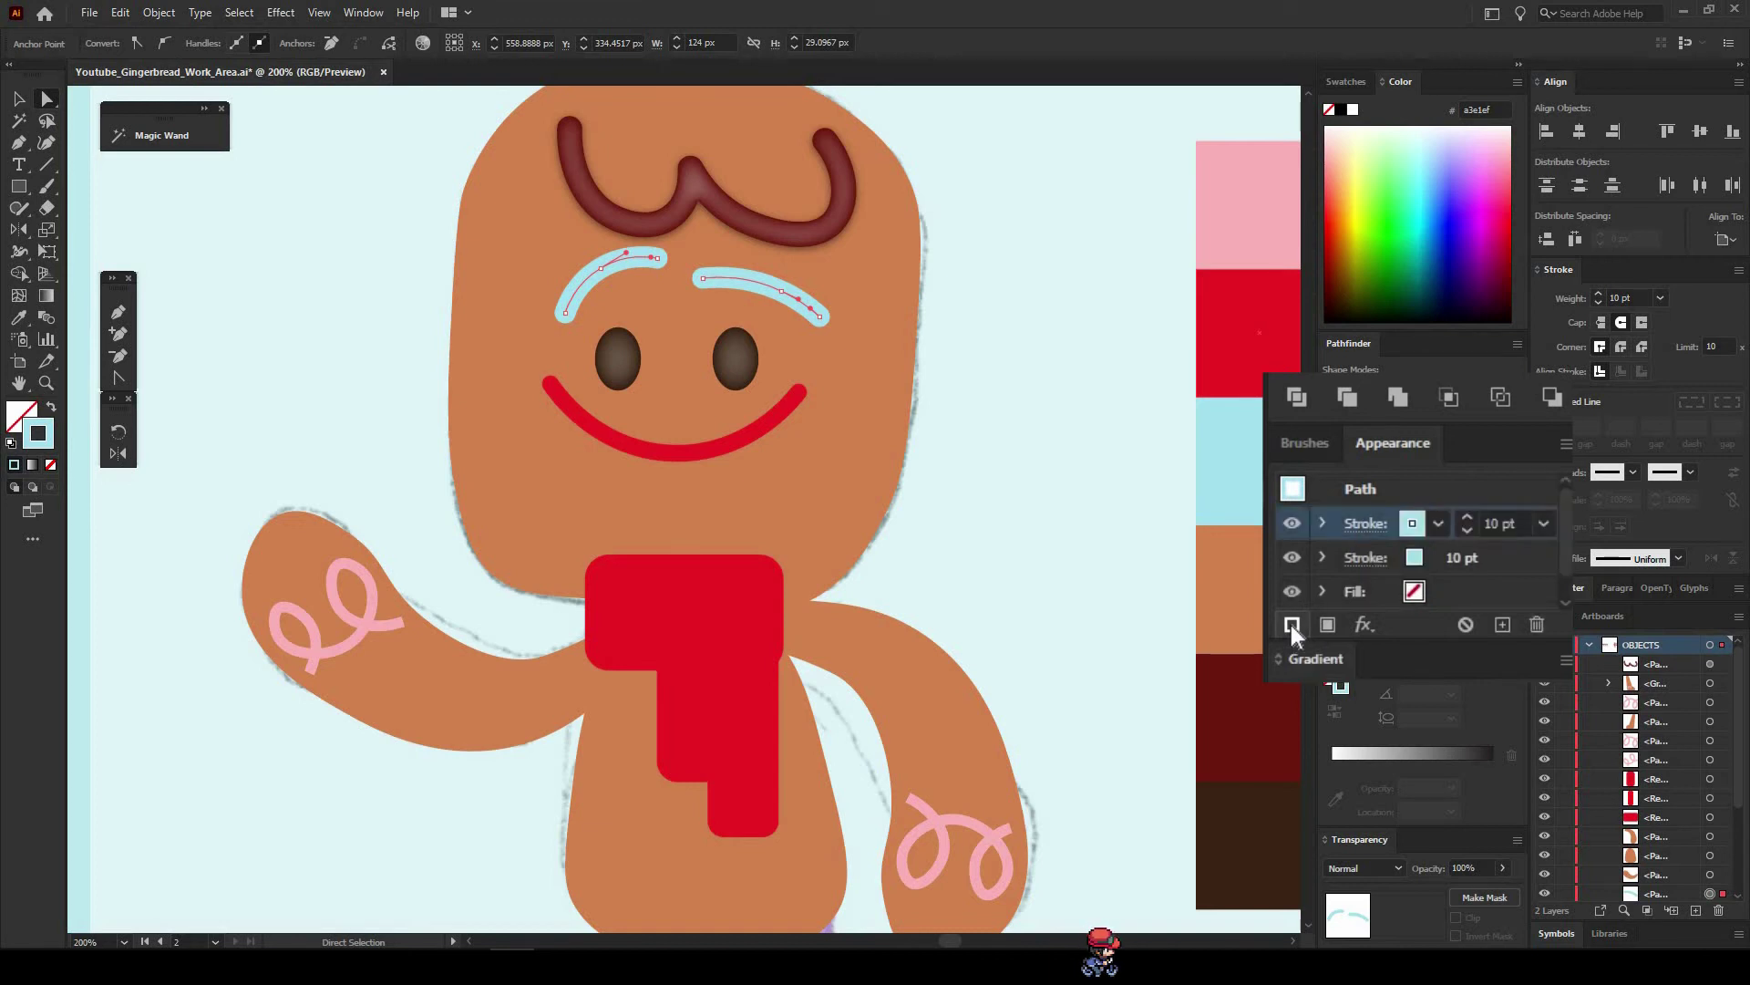
click(1410, 525)
click(1245, 556)
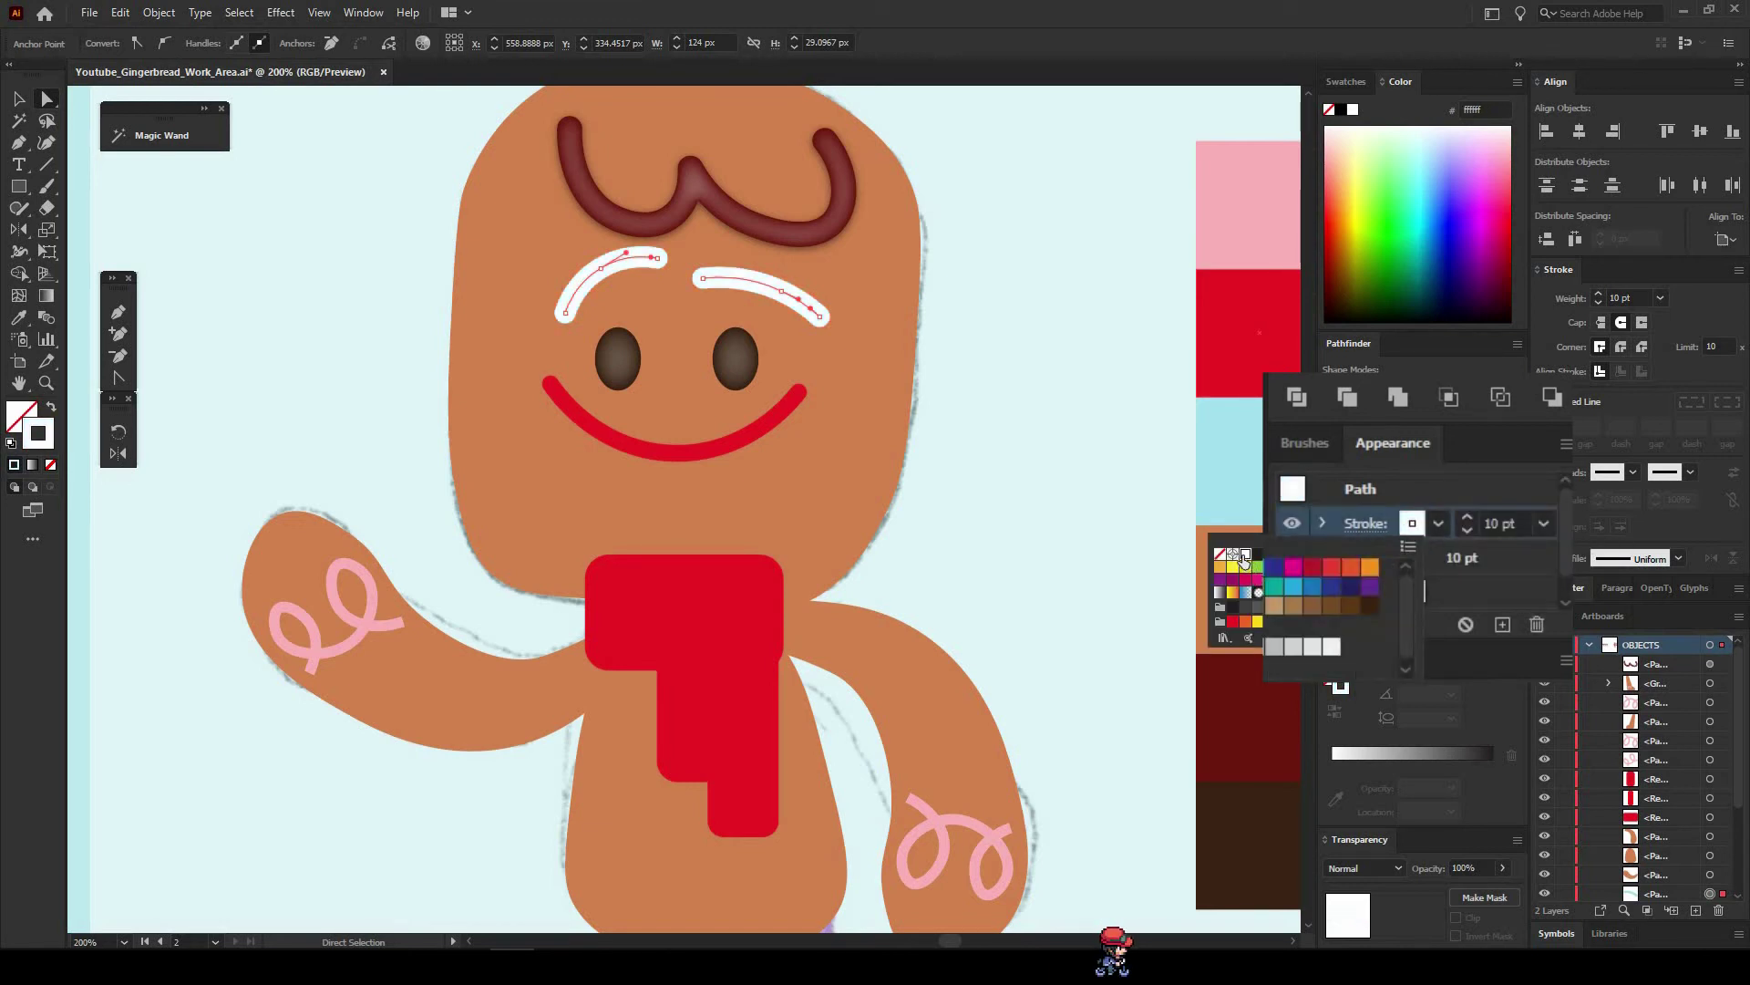
Reduce the eyebrows' white stroke weight to 3 pt and deselect the eyebrows.
click(1469, 533)
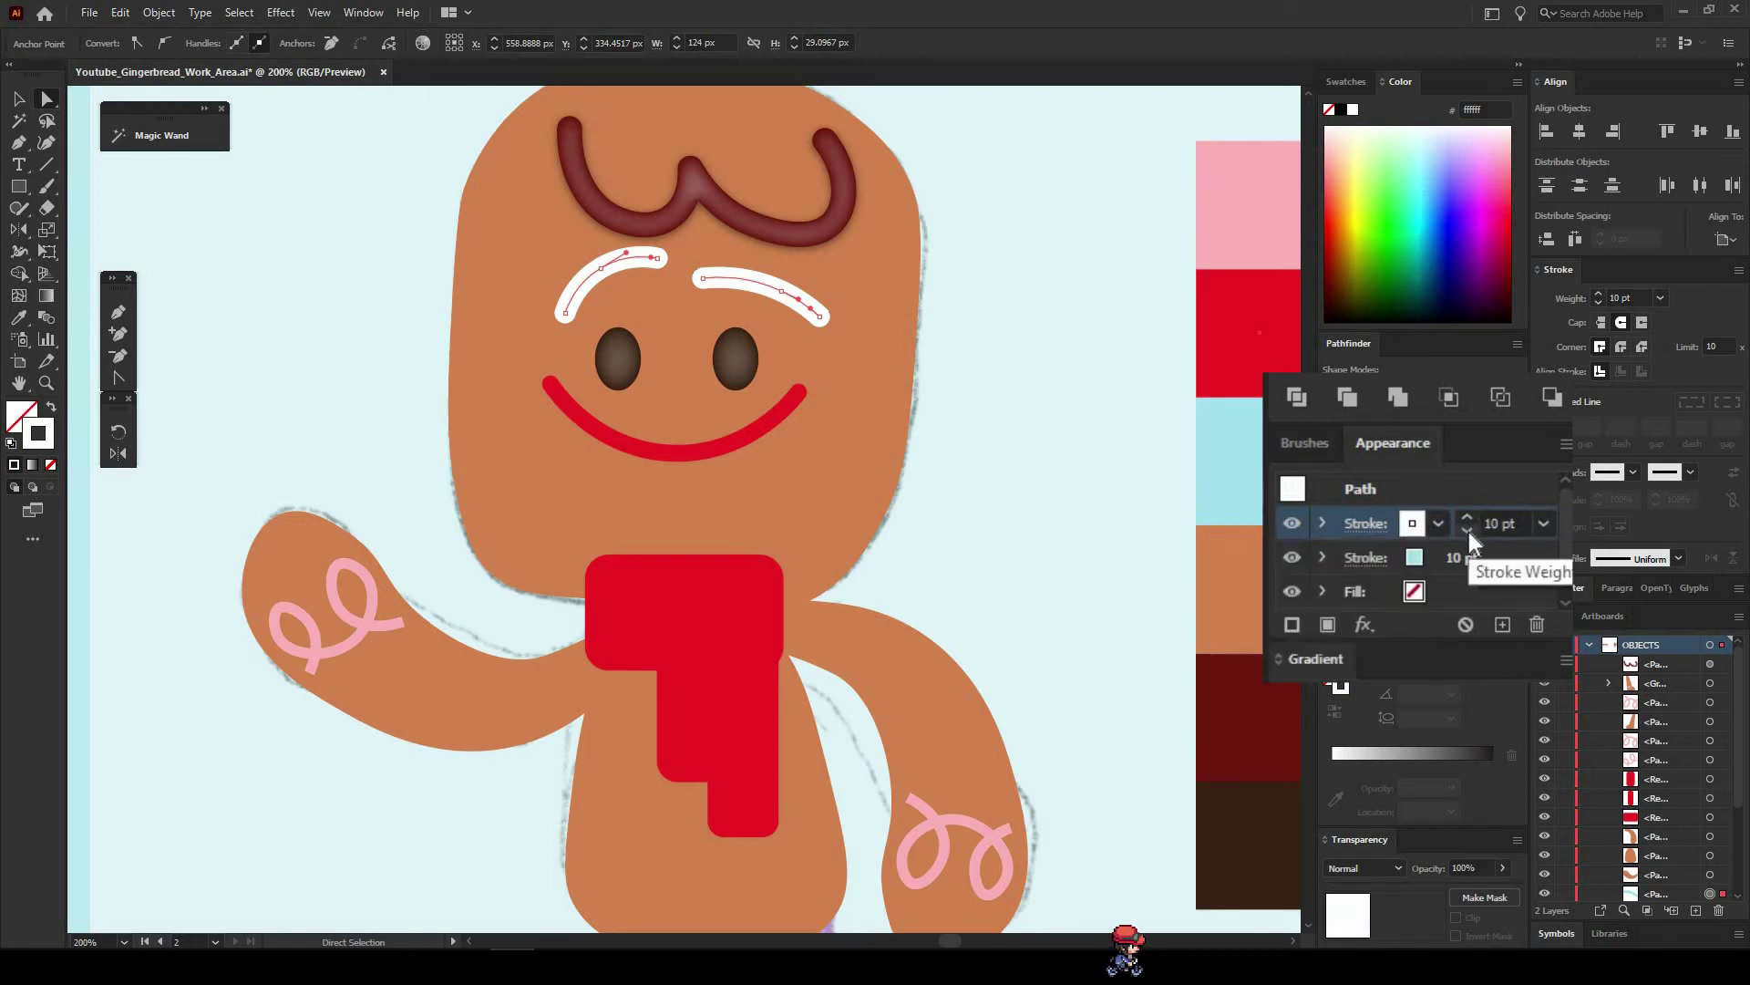
click(1468, 533)
click(1469, 533)
click(1468, 532)
click(1469, 532)
click(1469, 533)
click(1469, 532)
click(1469, 532)
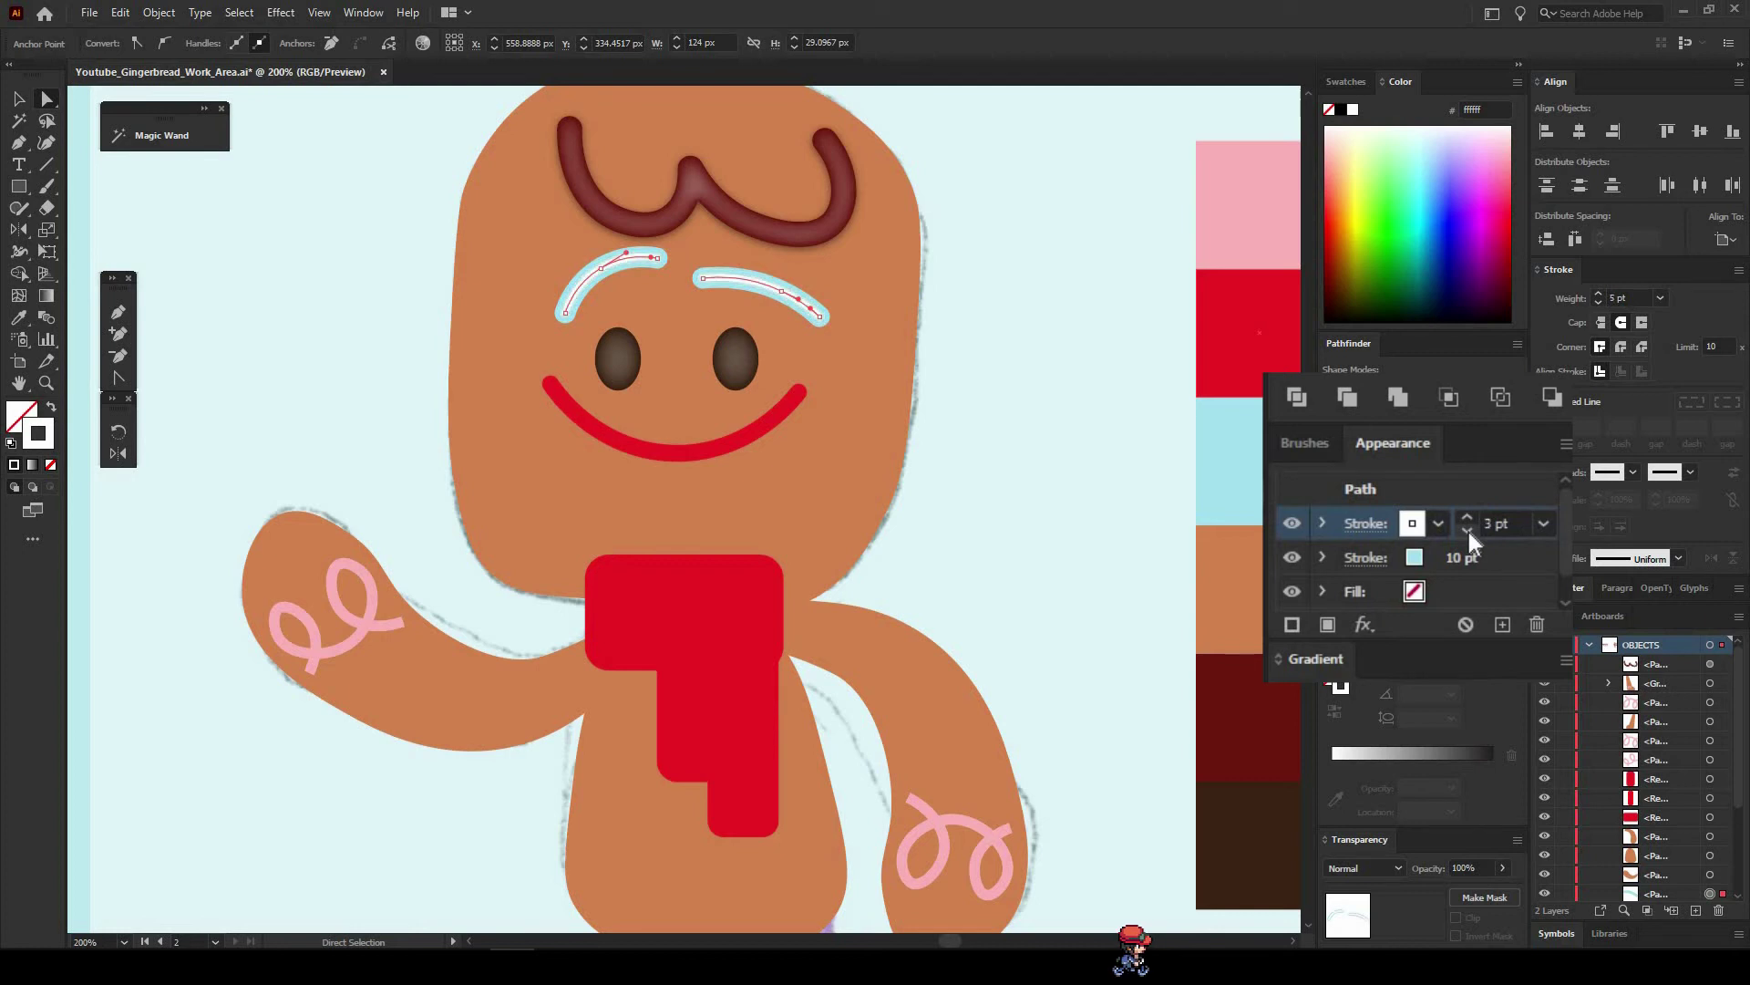
click(1029, 459)
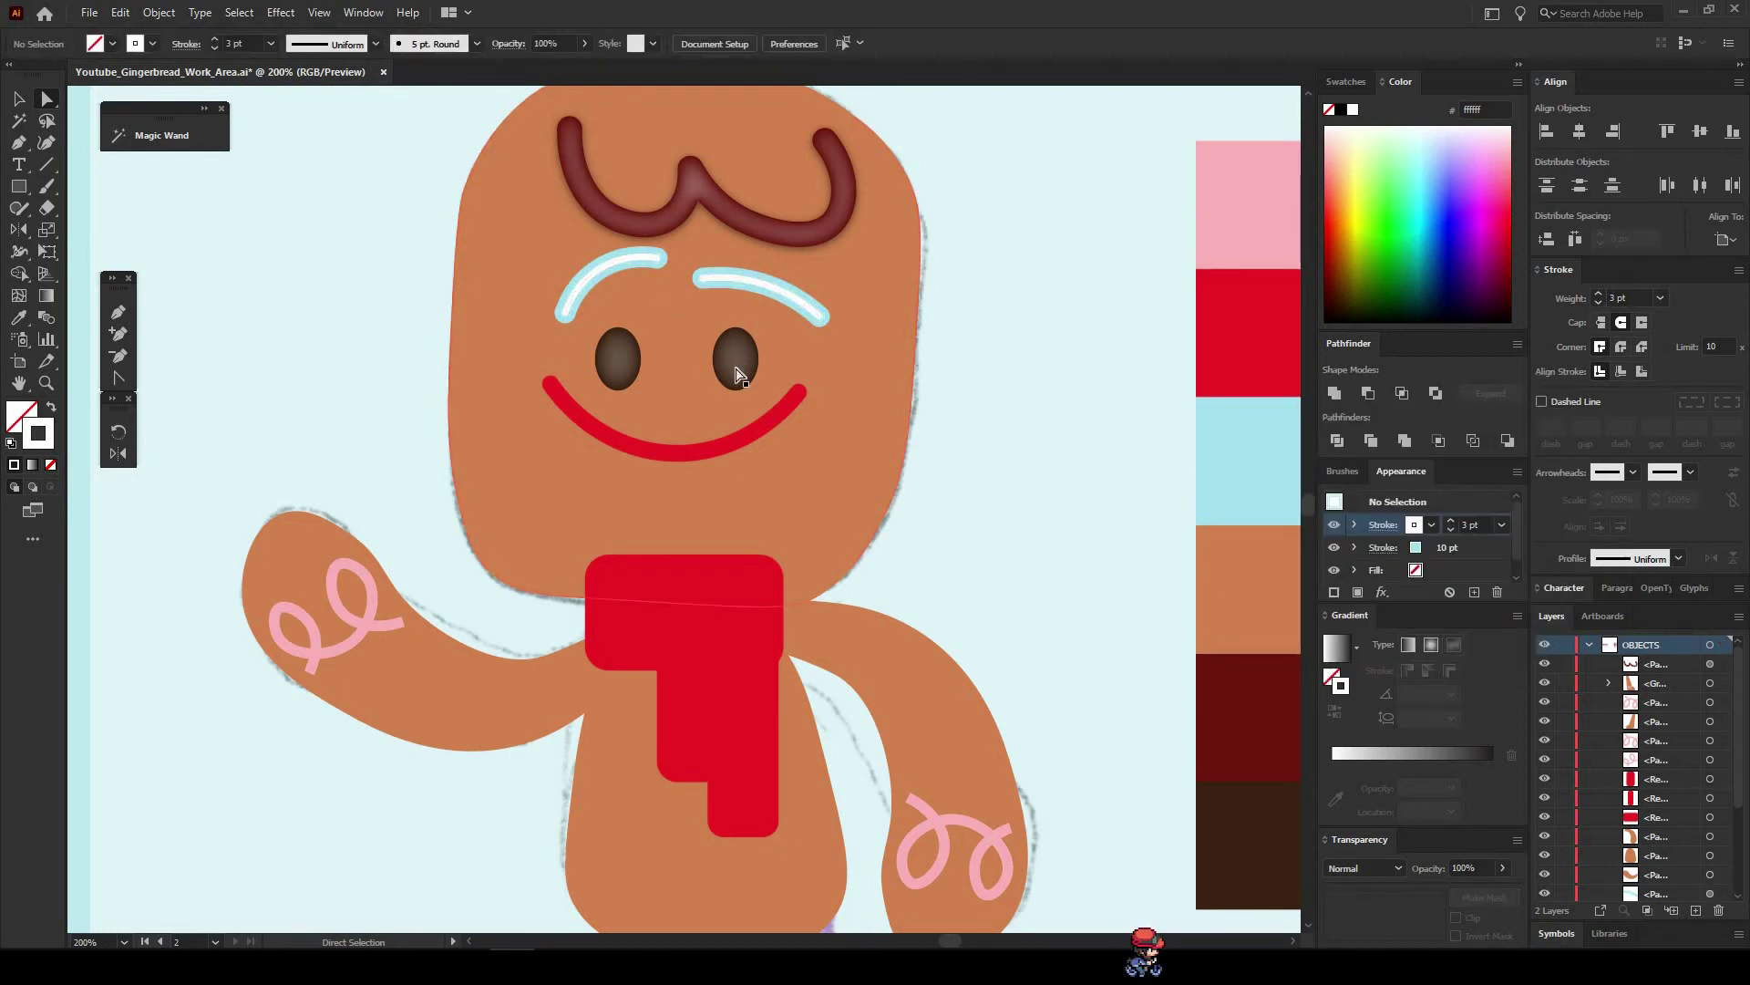
Add a second stroke to the red smile path.
click(748, 433)
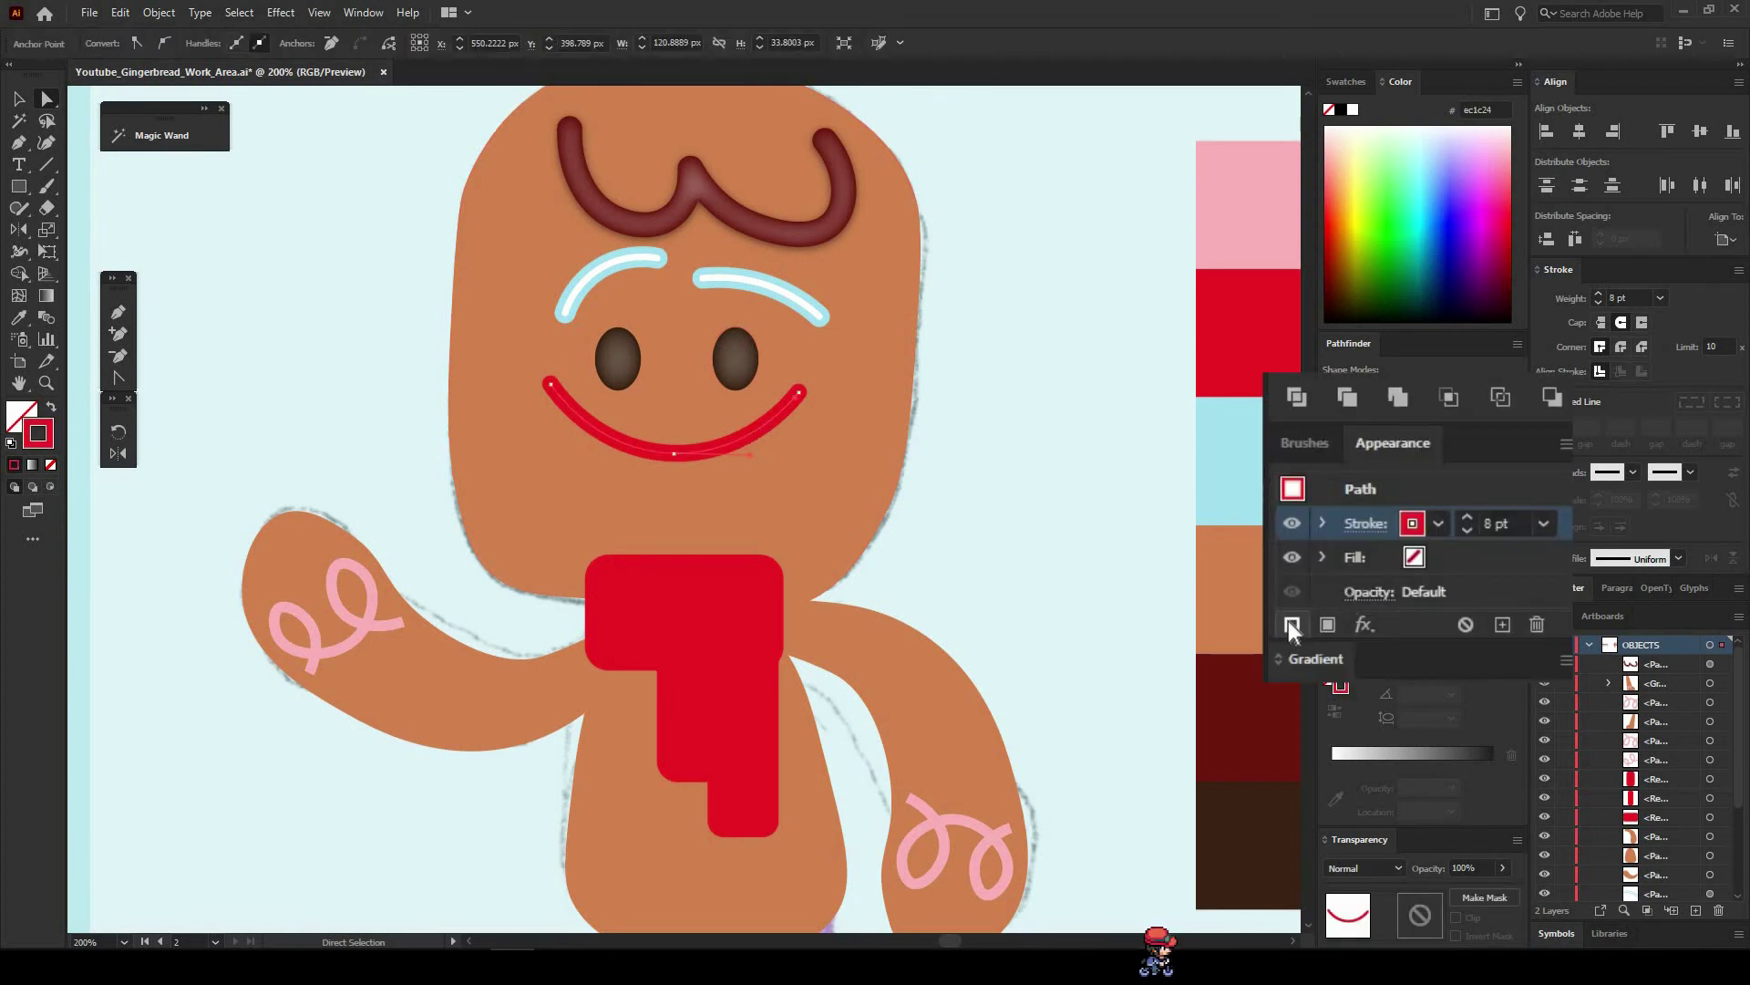
click(1291, 623)
Try white as the colour of the smile's upper stroke.
click(1419, 527)
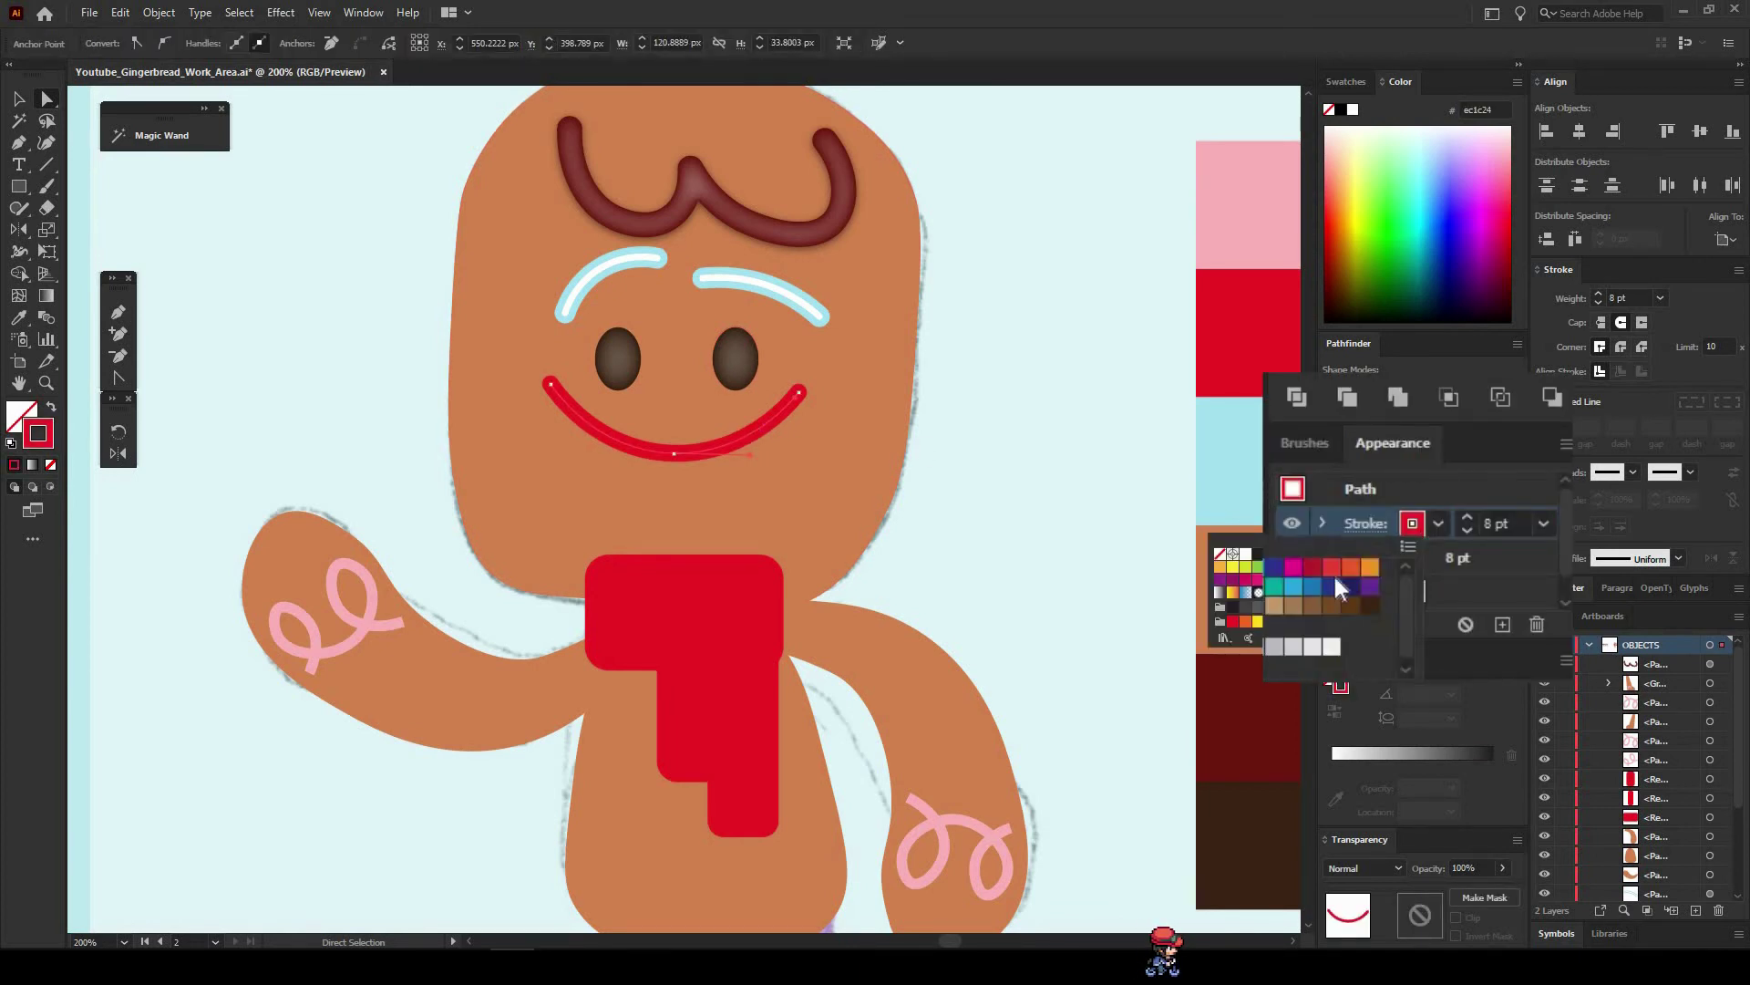
click(1245, 557)
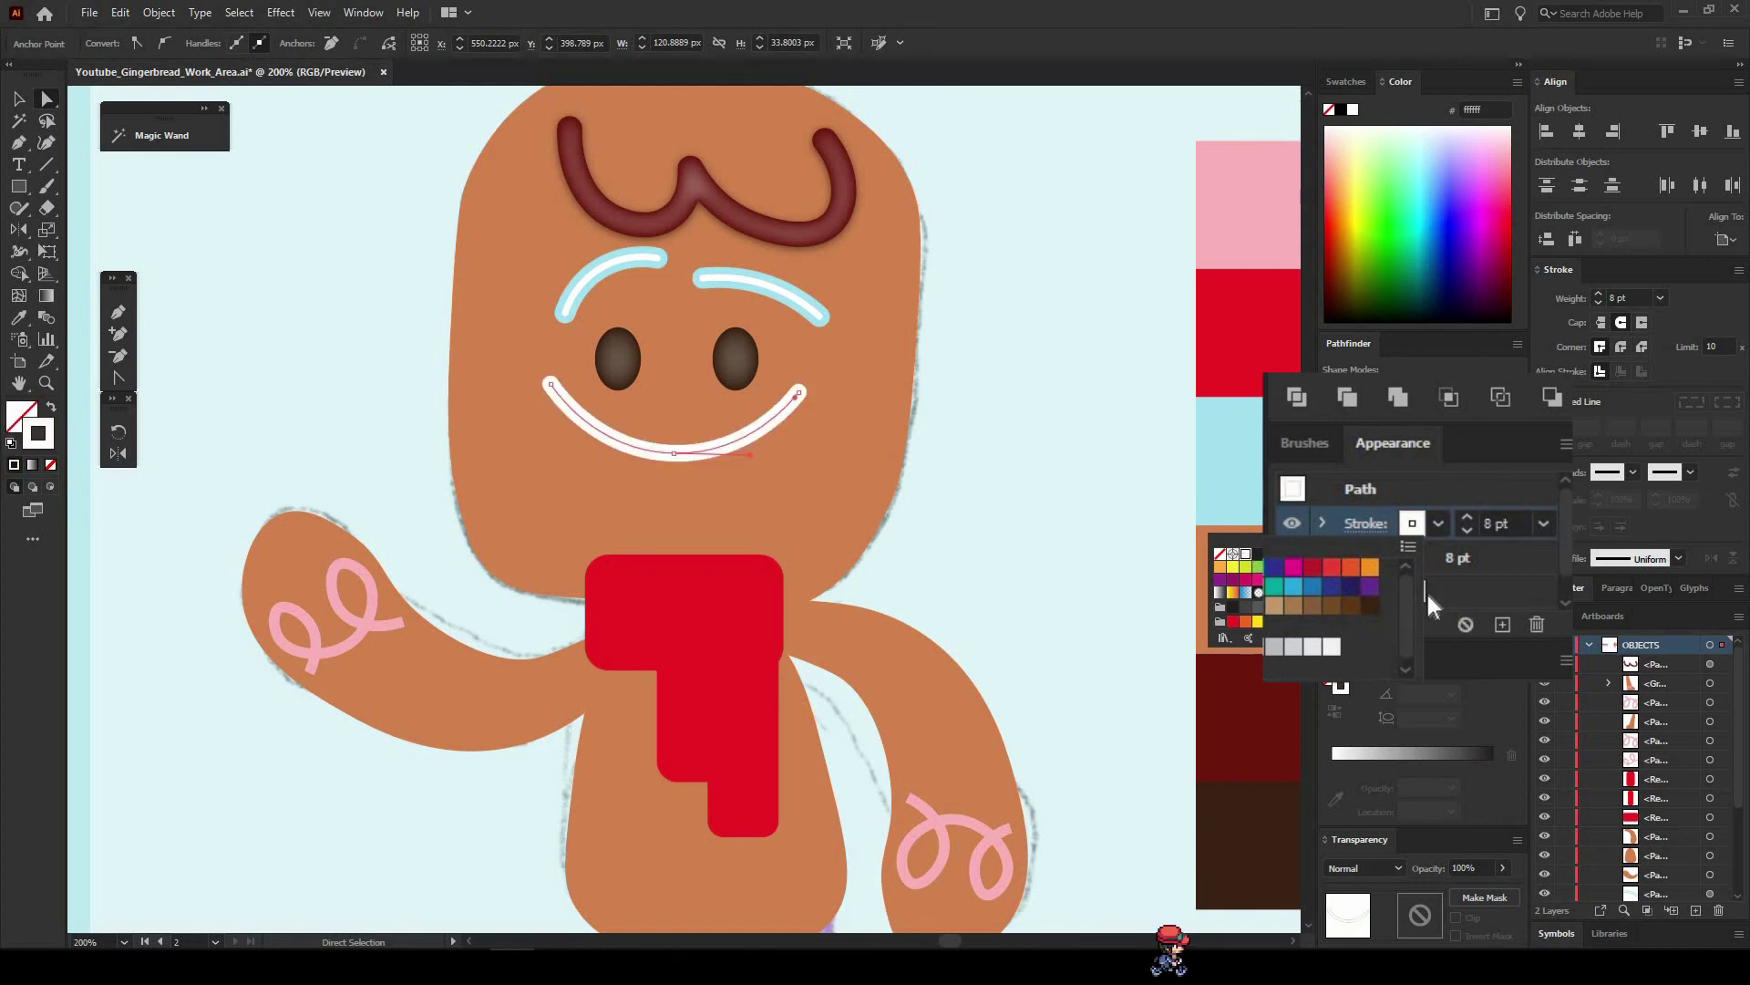
click(1271, 555)
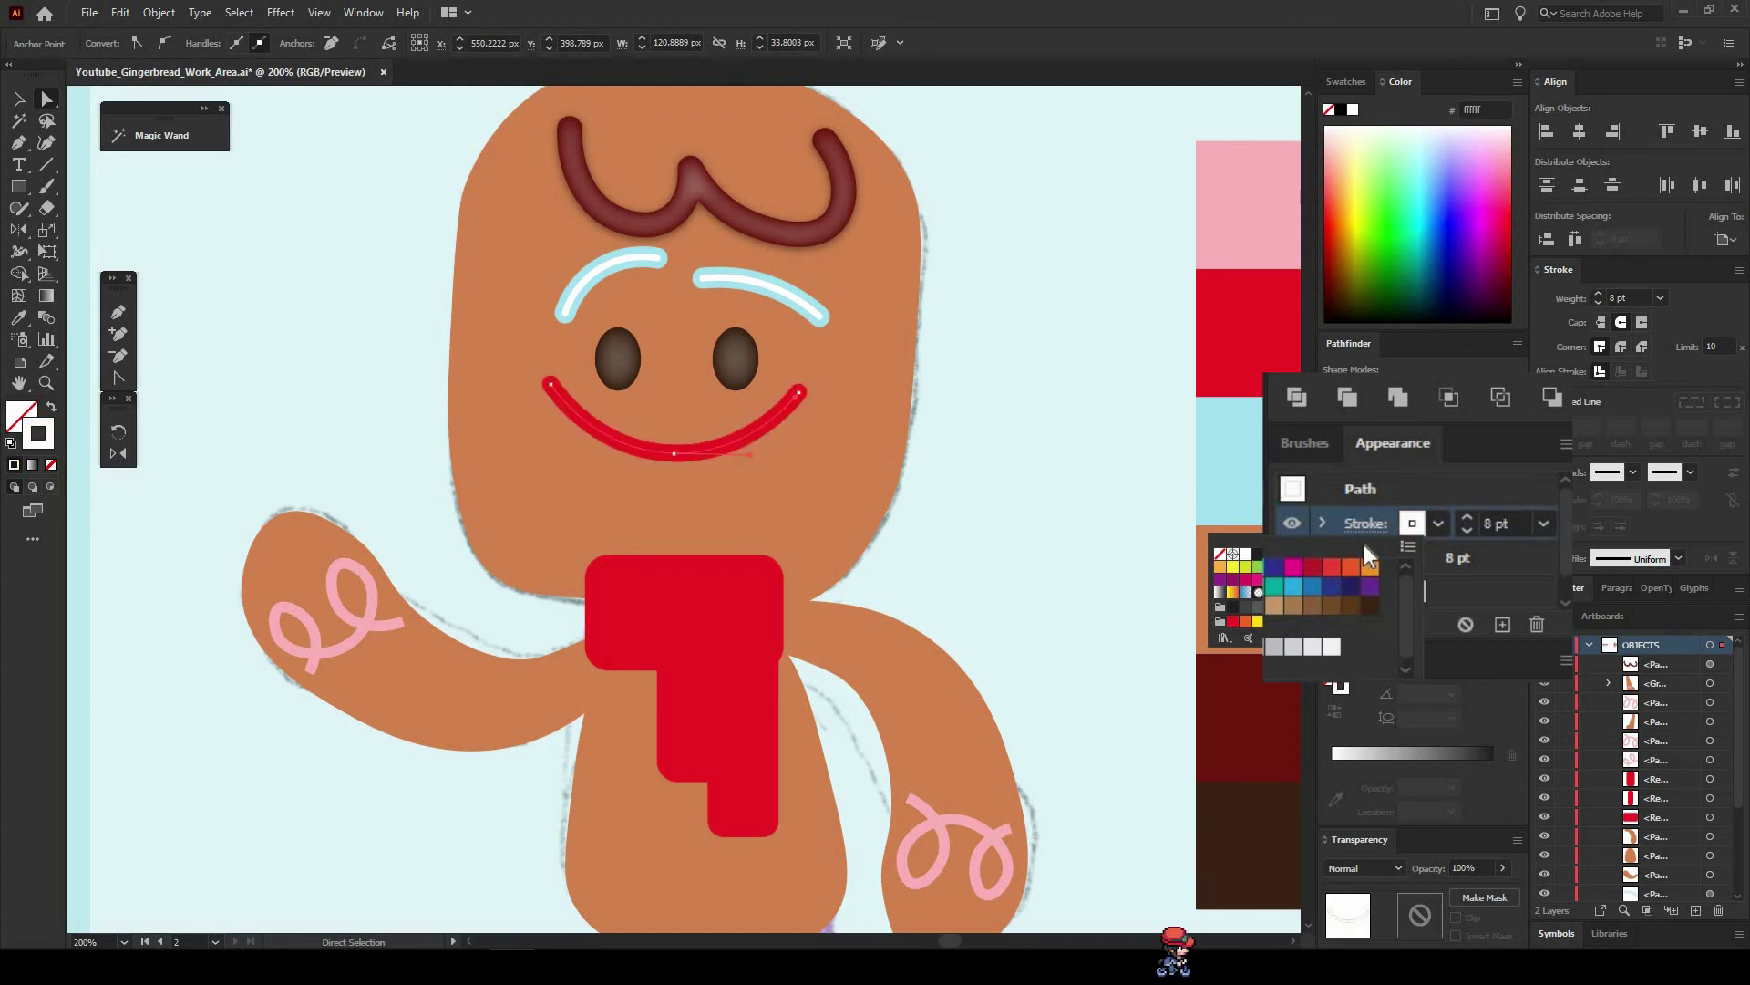
click(1413, 525)
click(1413, 525)
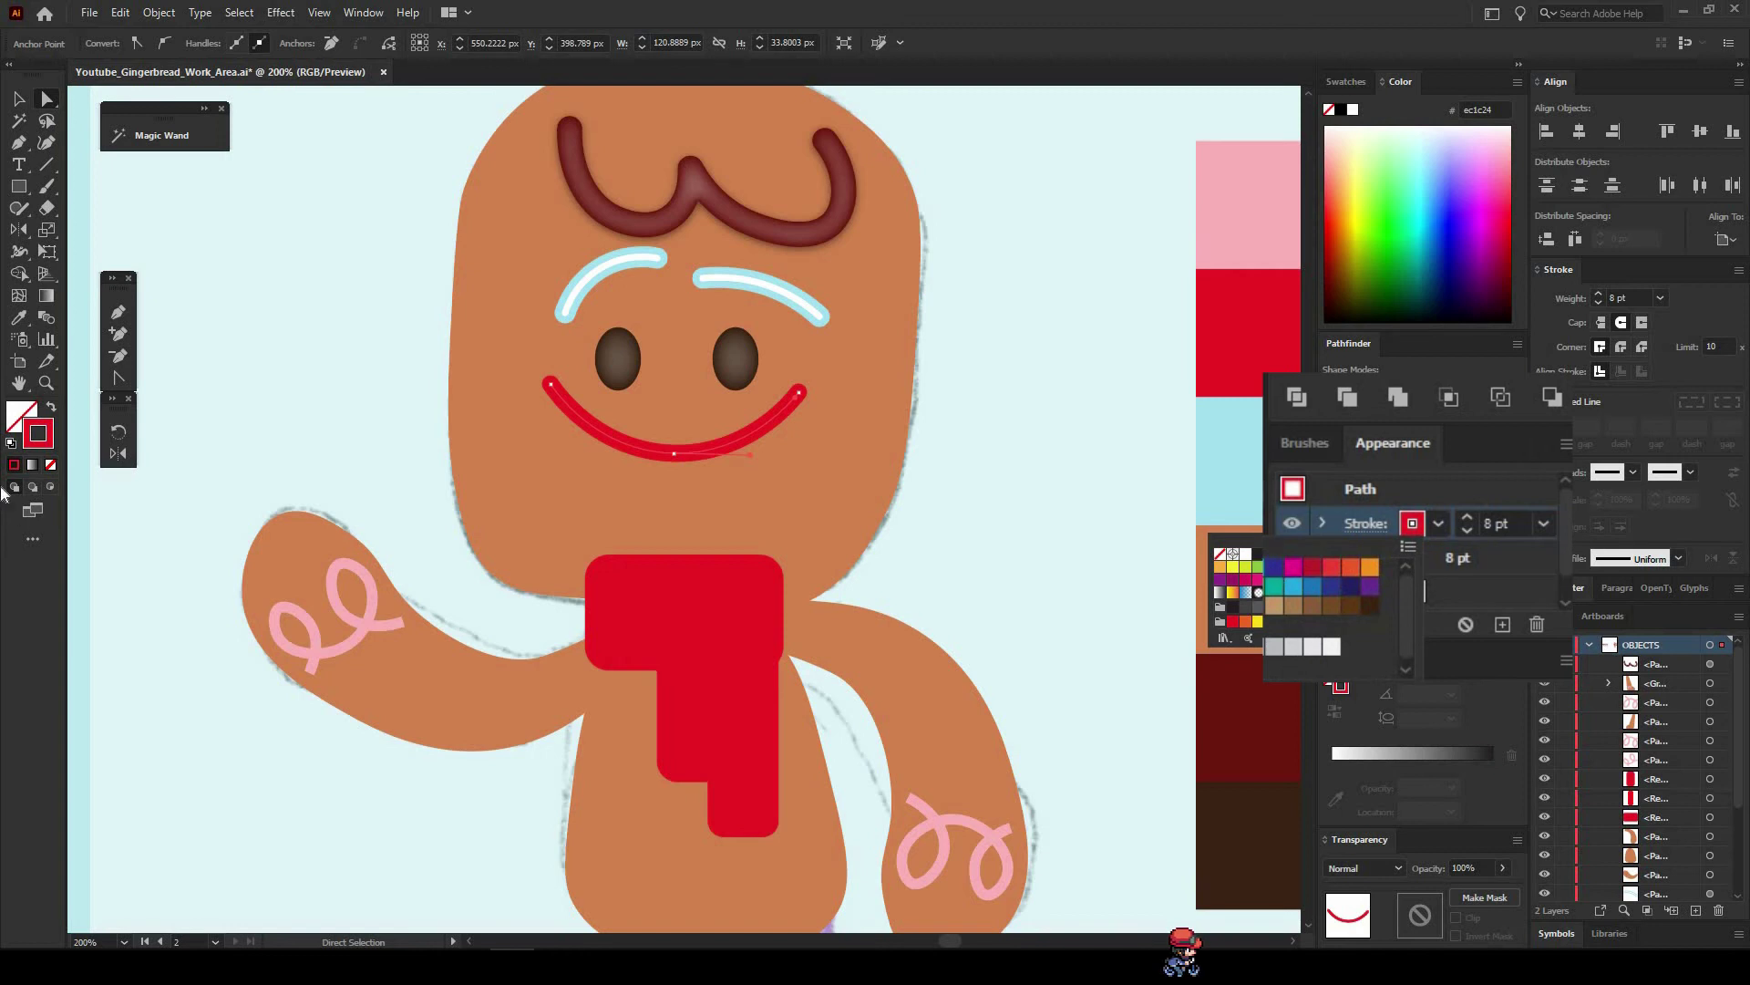
Recolour the smile's upper stroke to the light pink f49098.
click(40, 445)
double_click(39, 446)
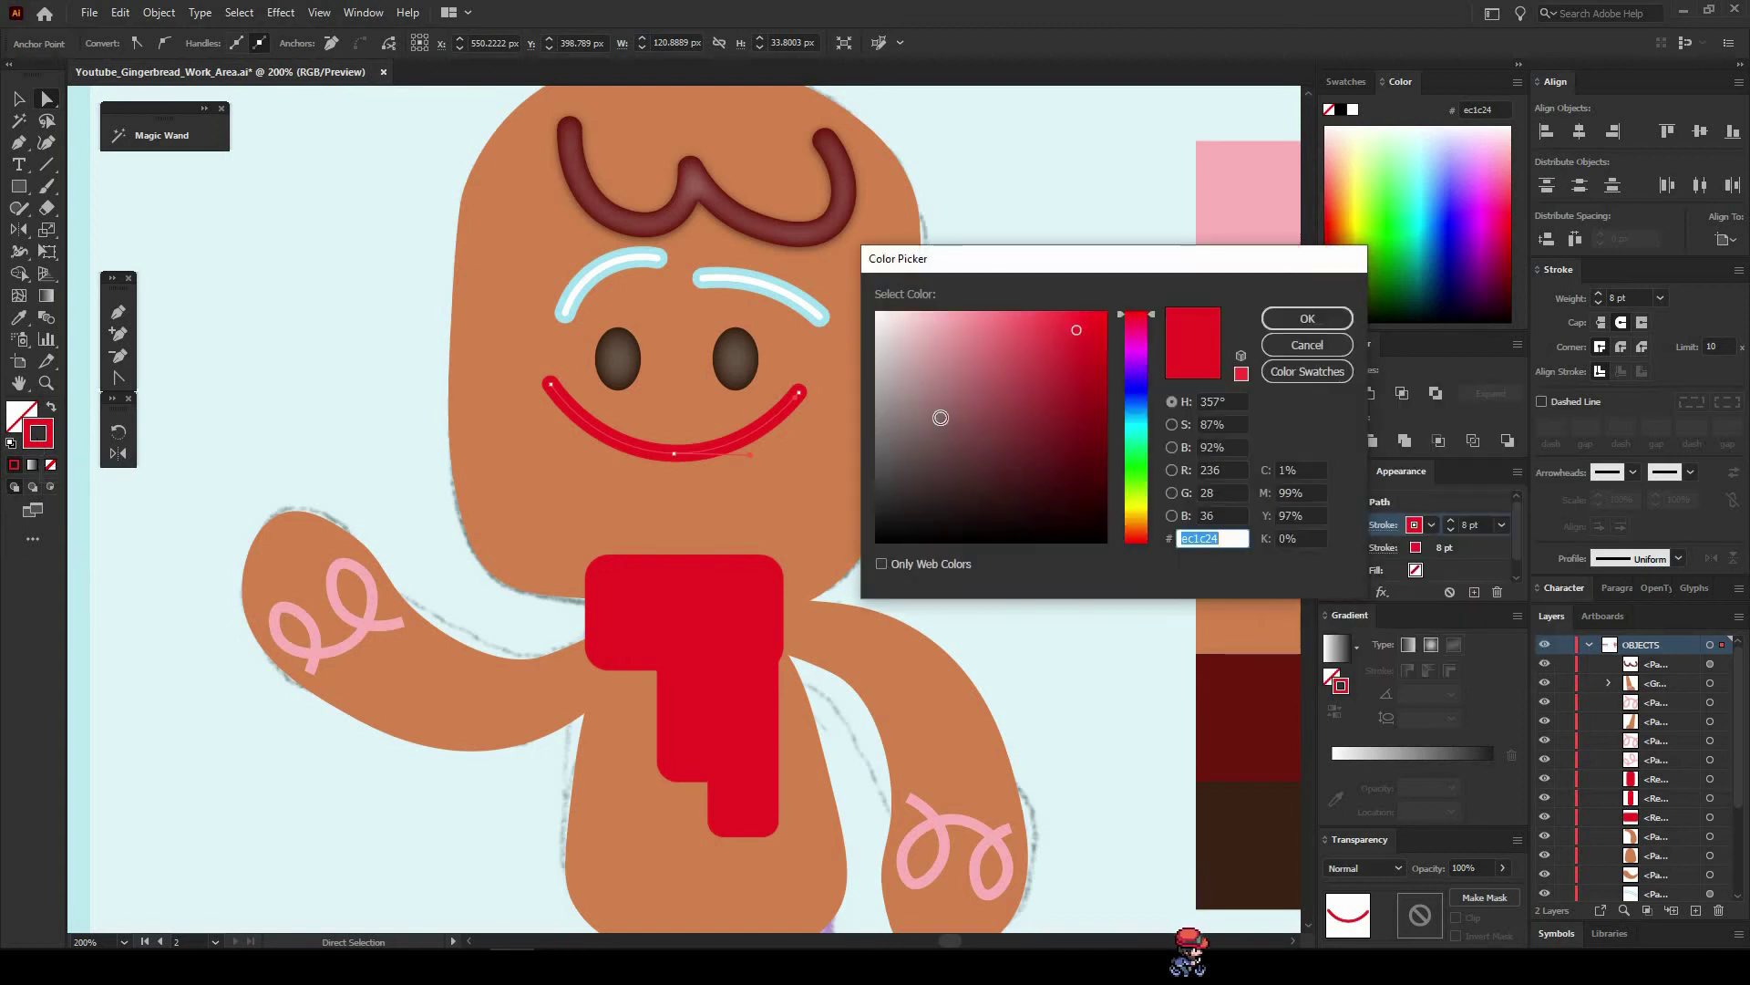
click(970, 321)
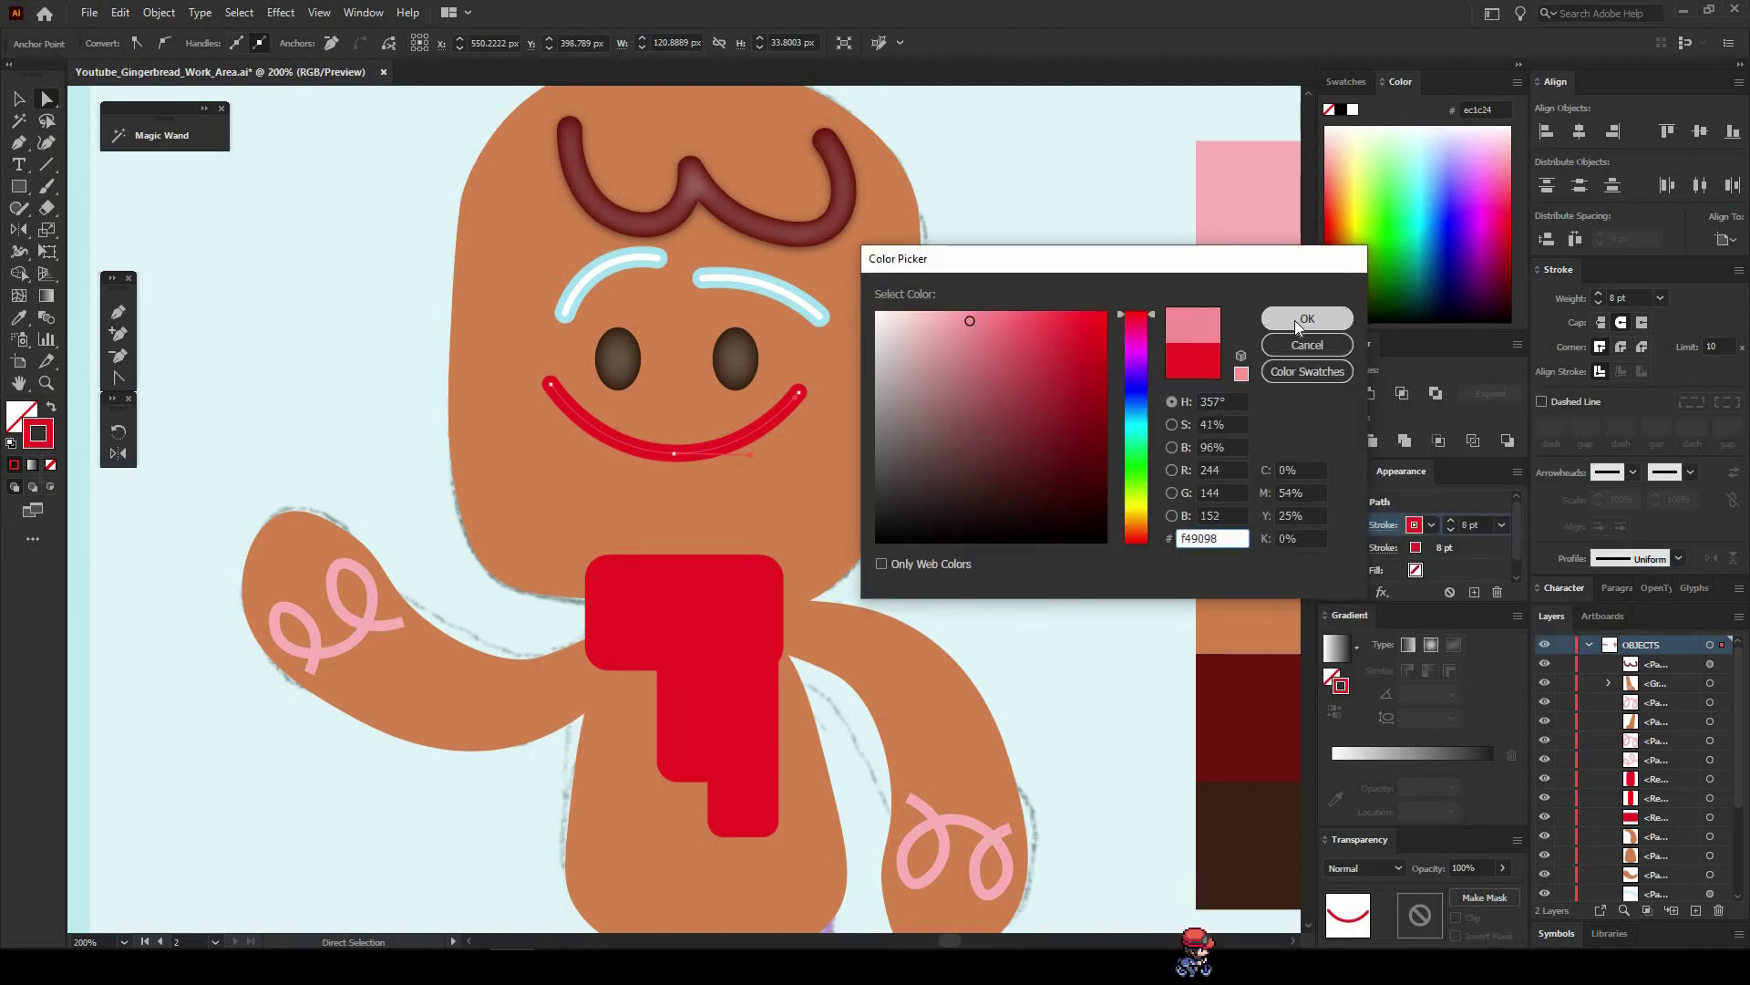
click(1295, 320)
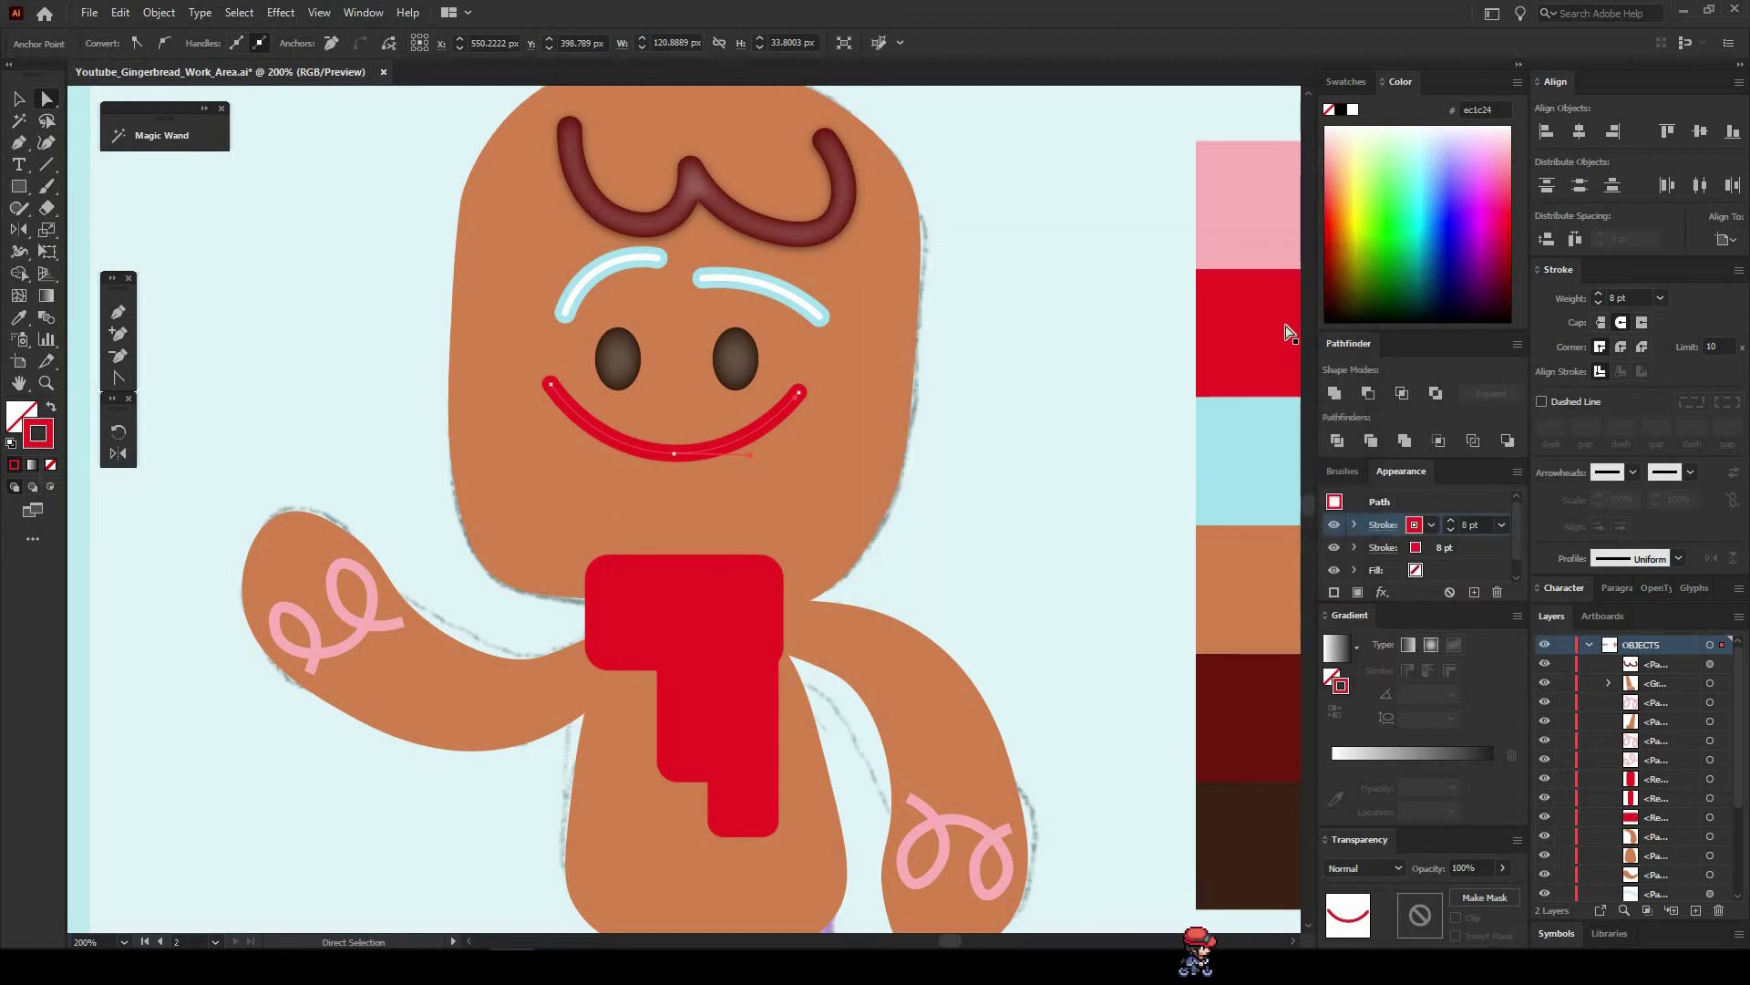
Reduce the smile's pink upper stroke to 3 pt and deselect the path.
click(1468, 533)
click(1468, 532)
click(1468, 533)
click(1468, 533)
click(1468, 532)
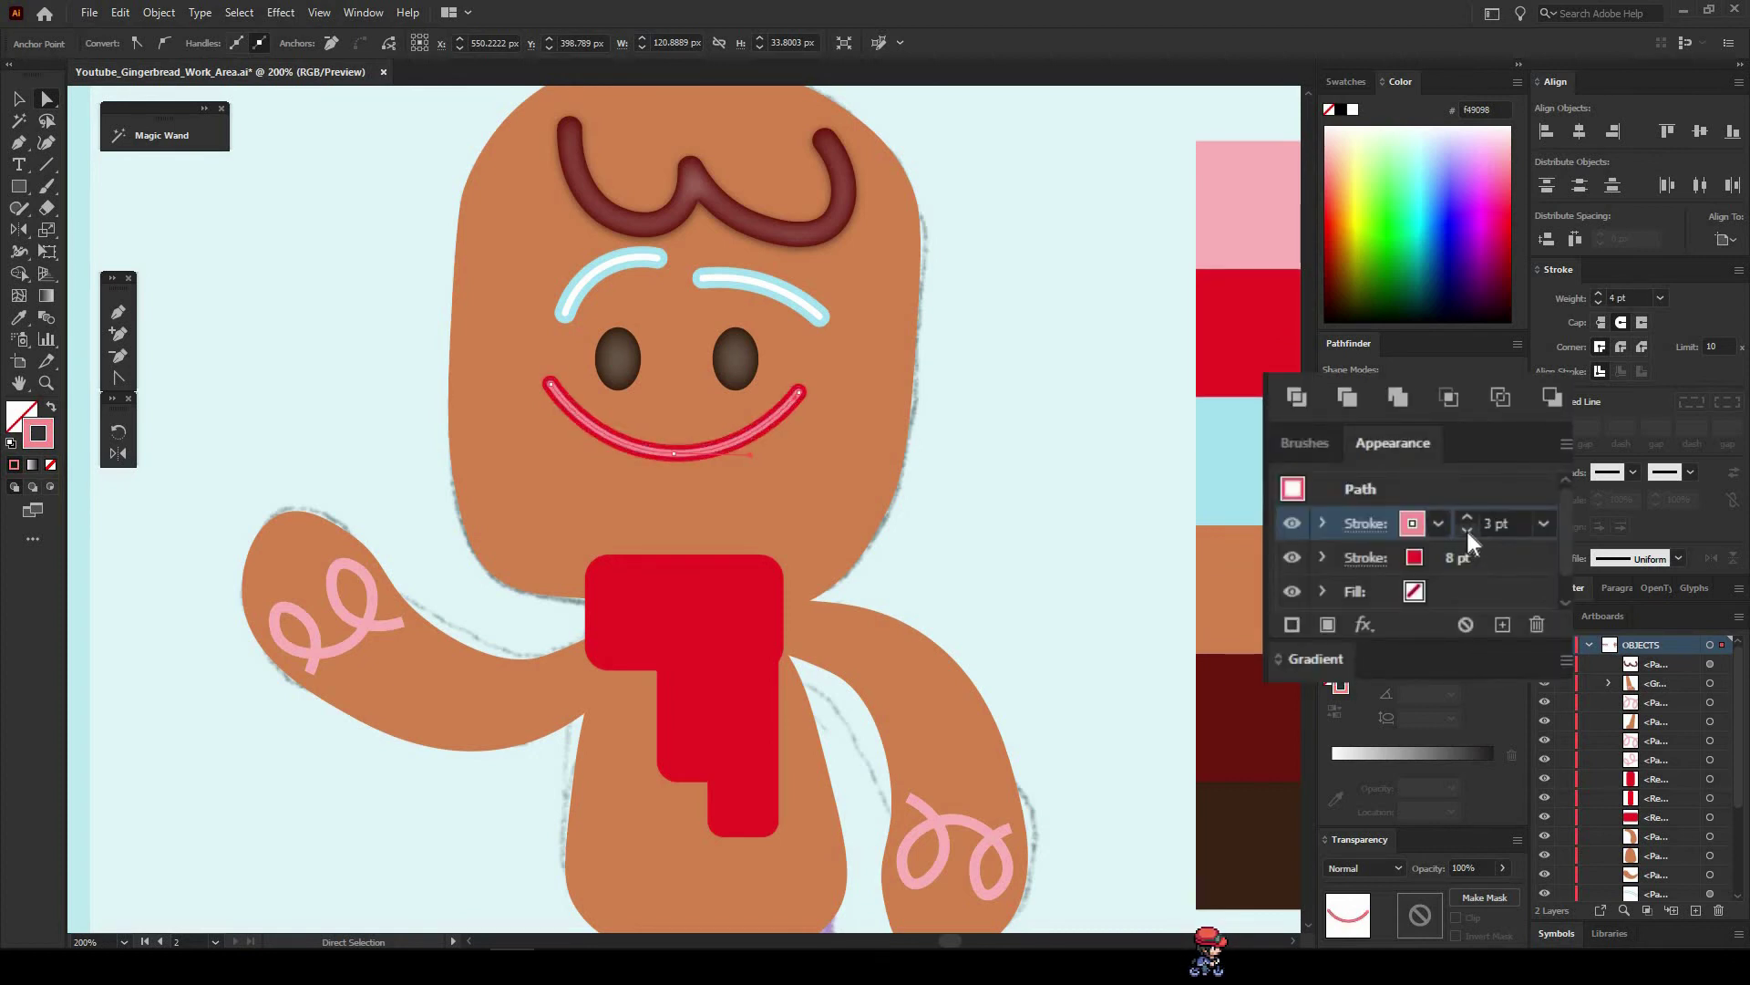
click(993, 476)
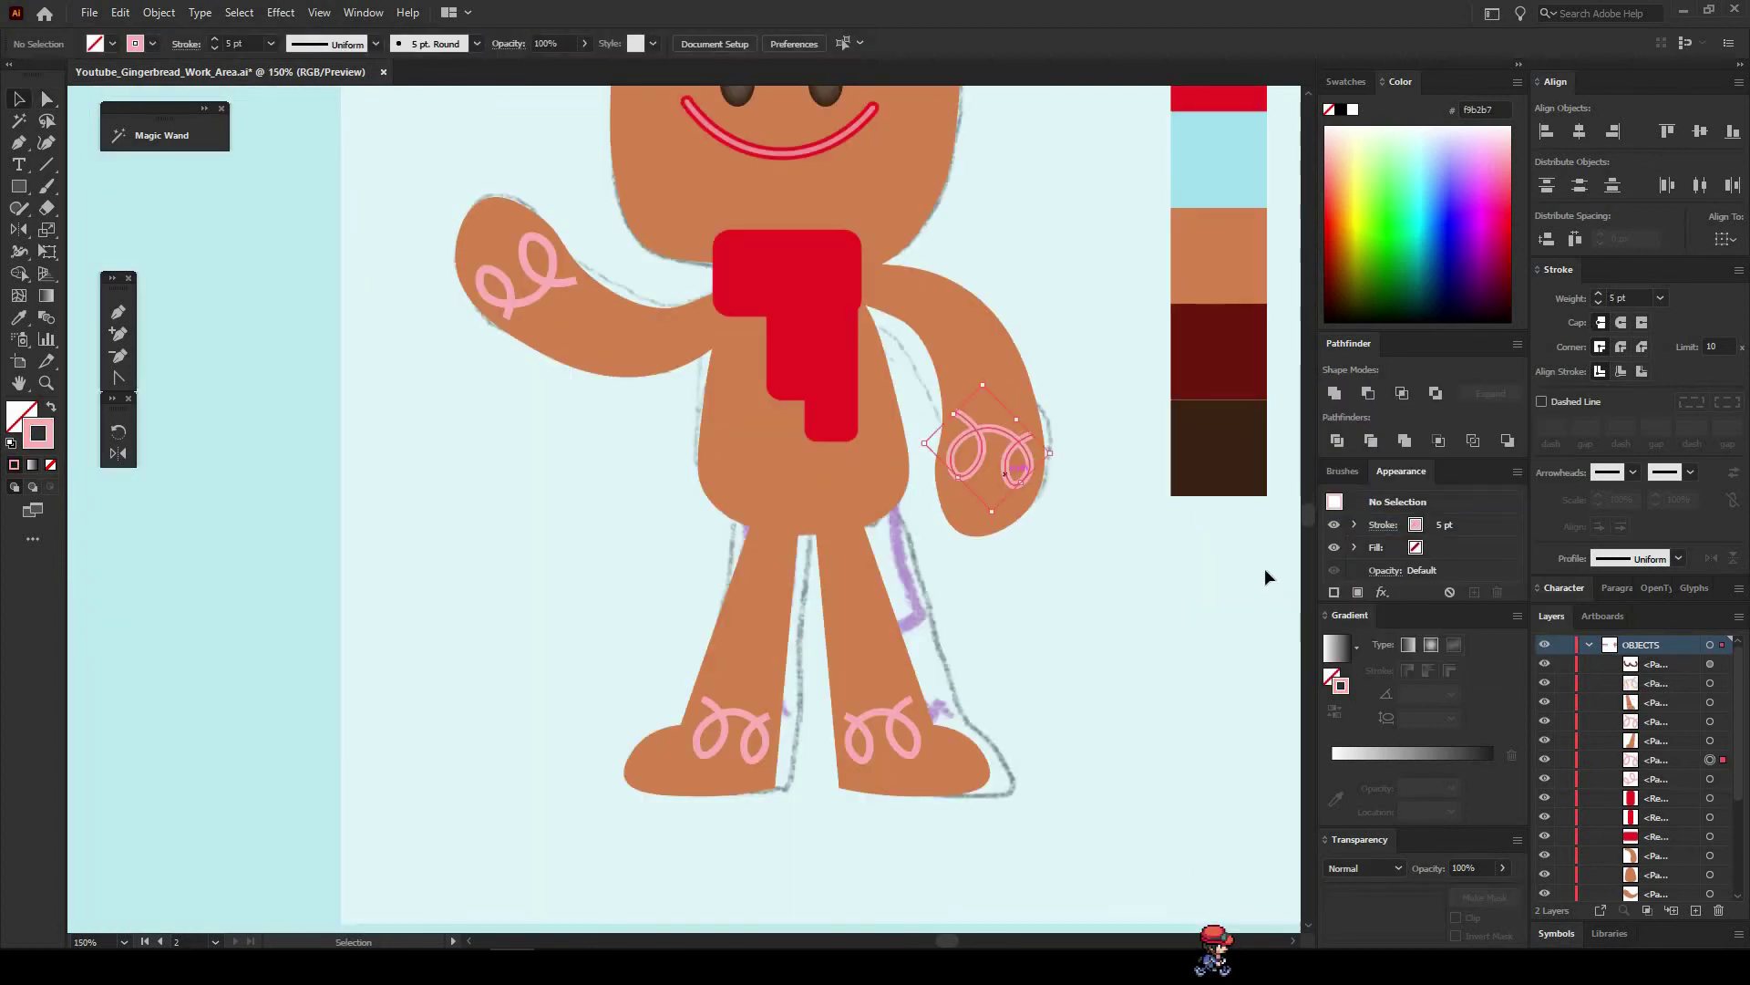
Layer a 1 pt white stroke over the pink icing squiggles on the lowered hand and both feet.
click(1333, 591)
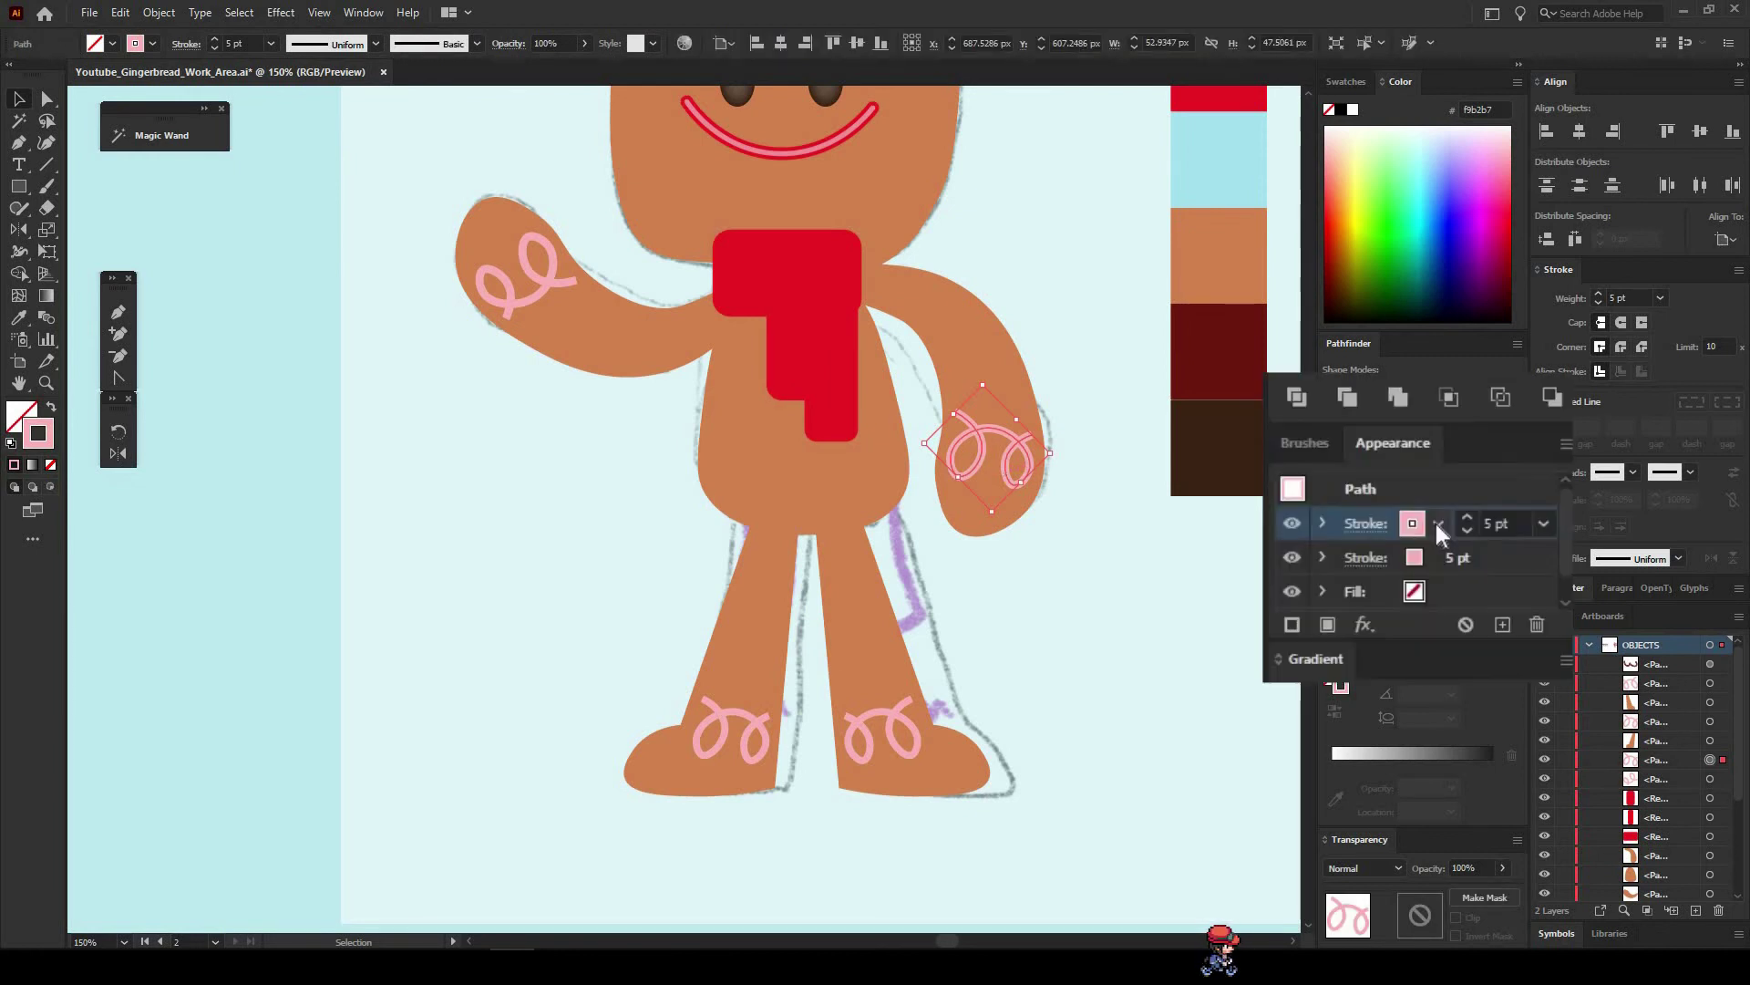
click(1438, 525)
click(1257, 551)
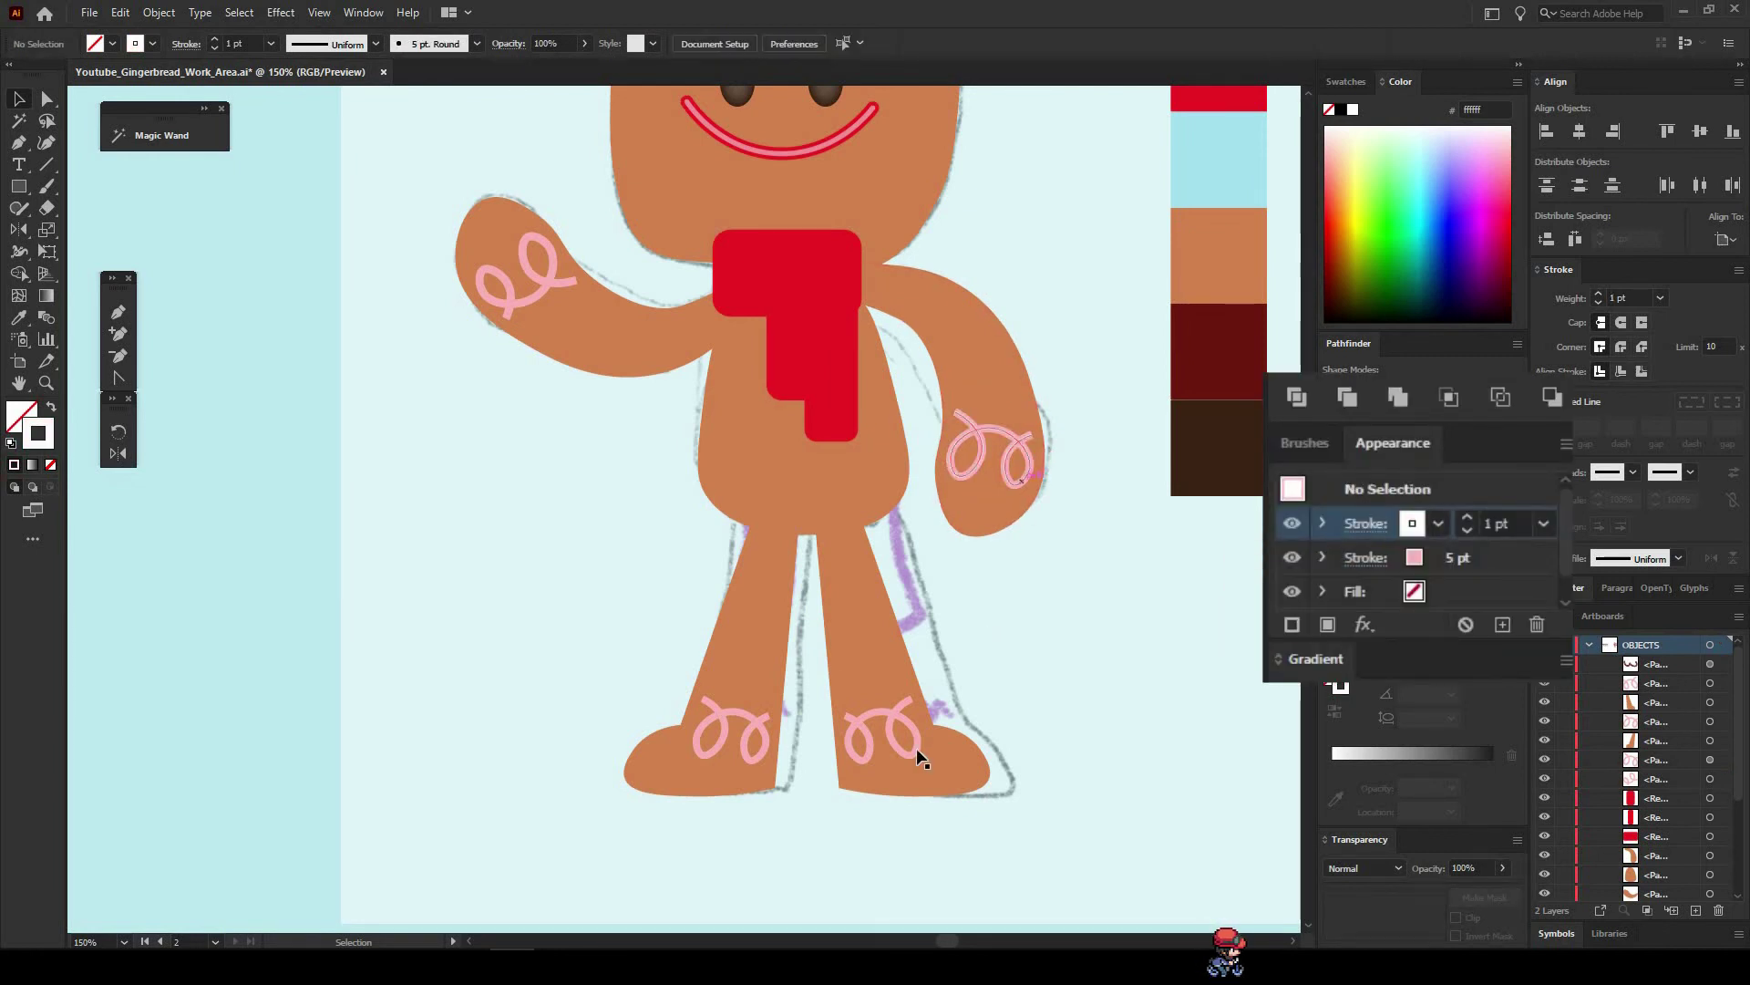
click(899, 725)
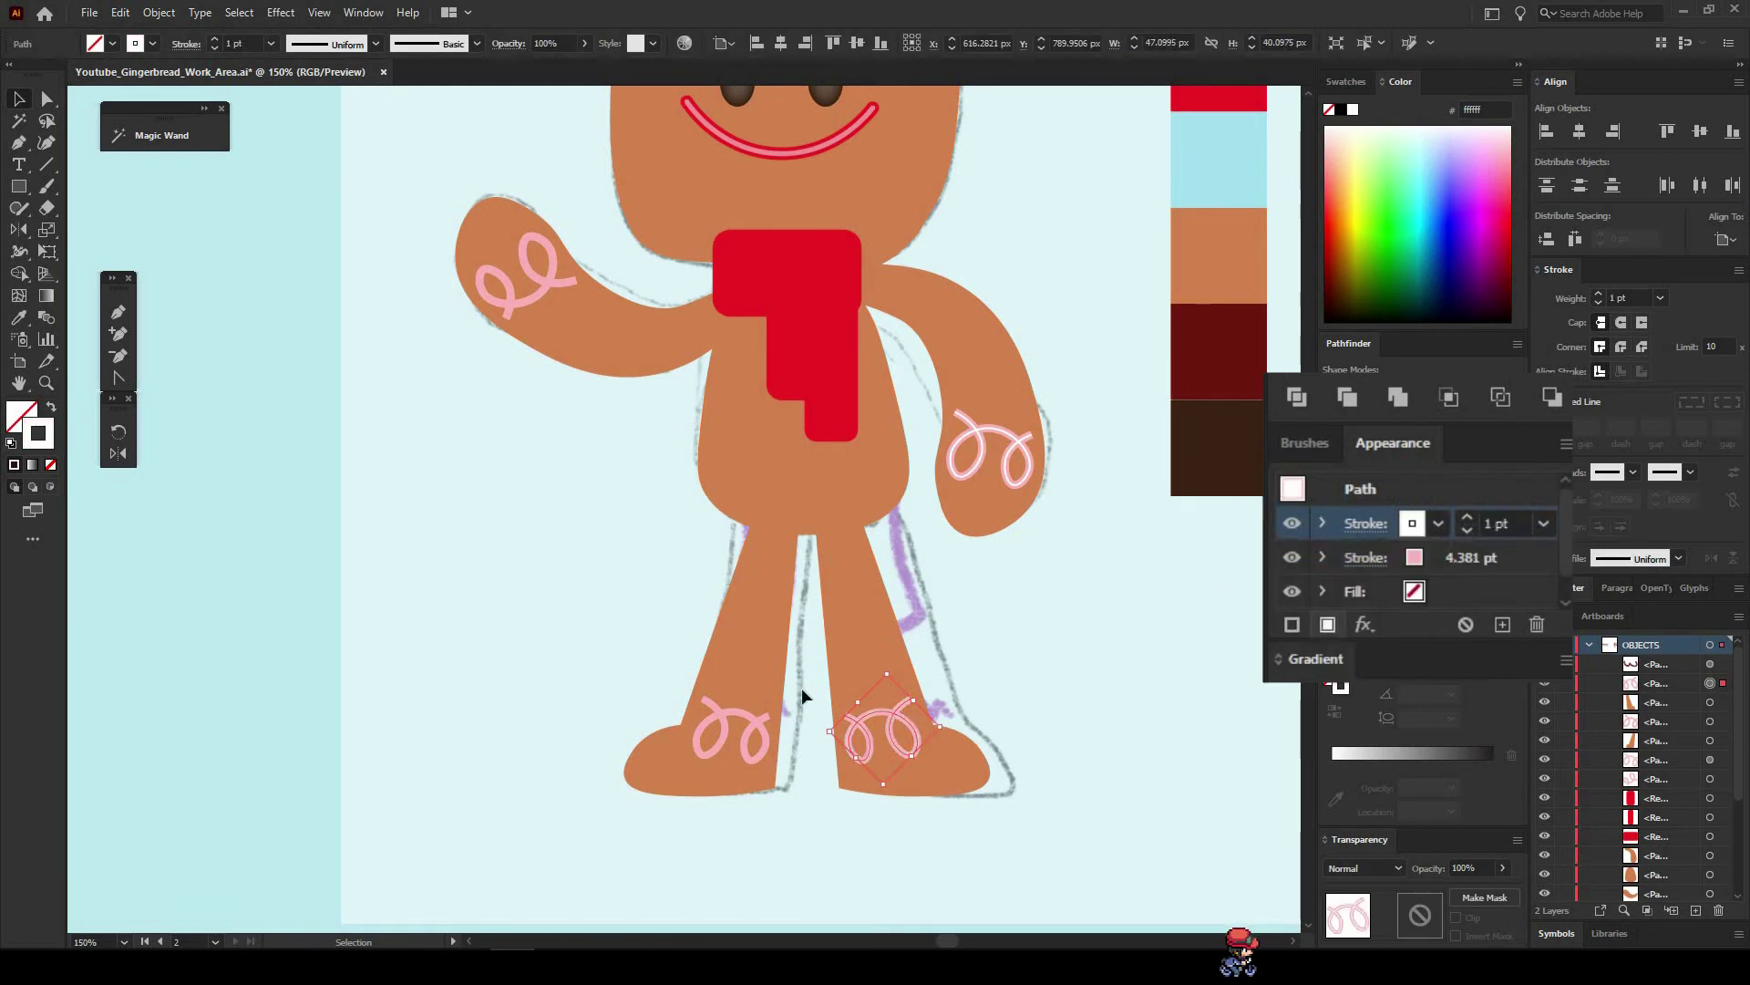
click(729, 725)
double_click(1468, 530)
Layer a thin white stroke over the pink icing squiggle on the raised hand and deselect it.
click(554, 269)
click(1412, 525)
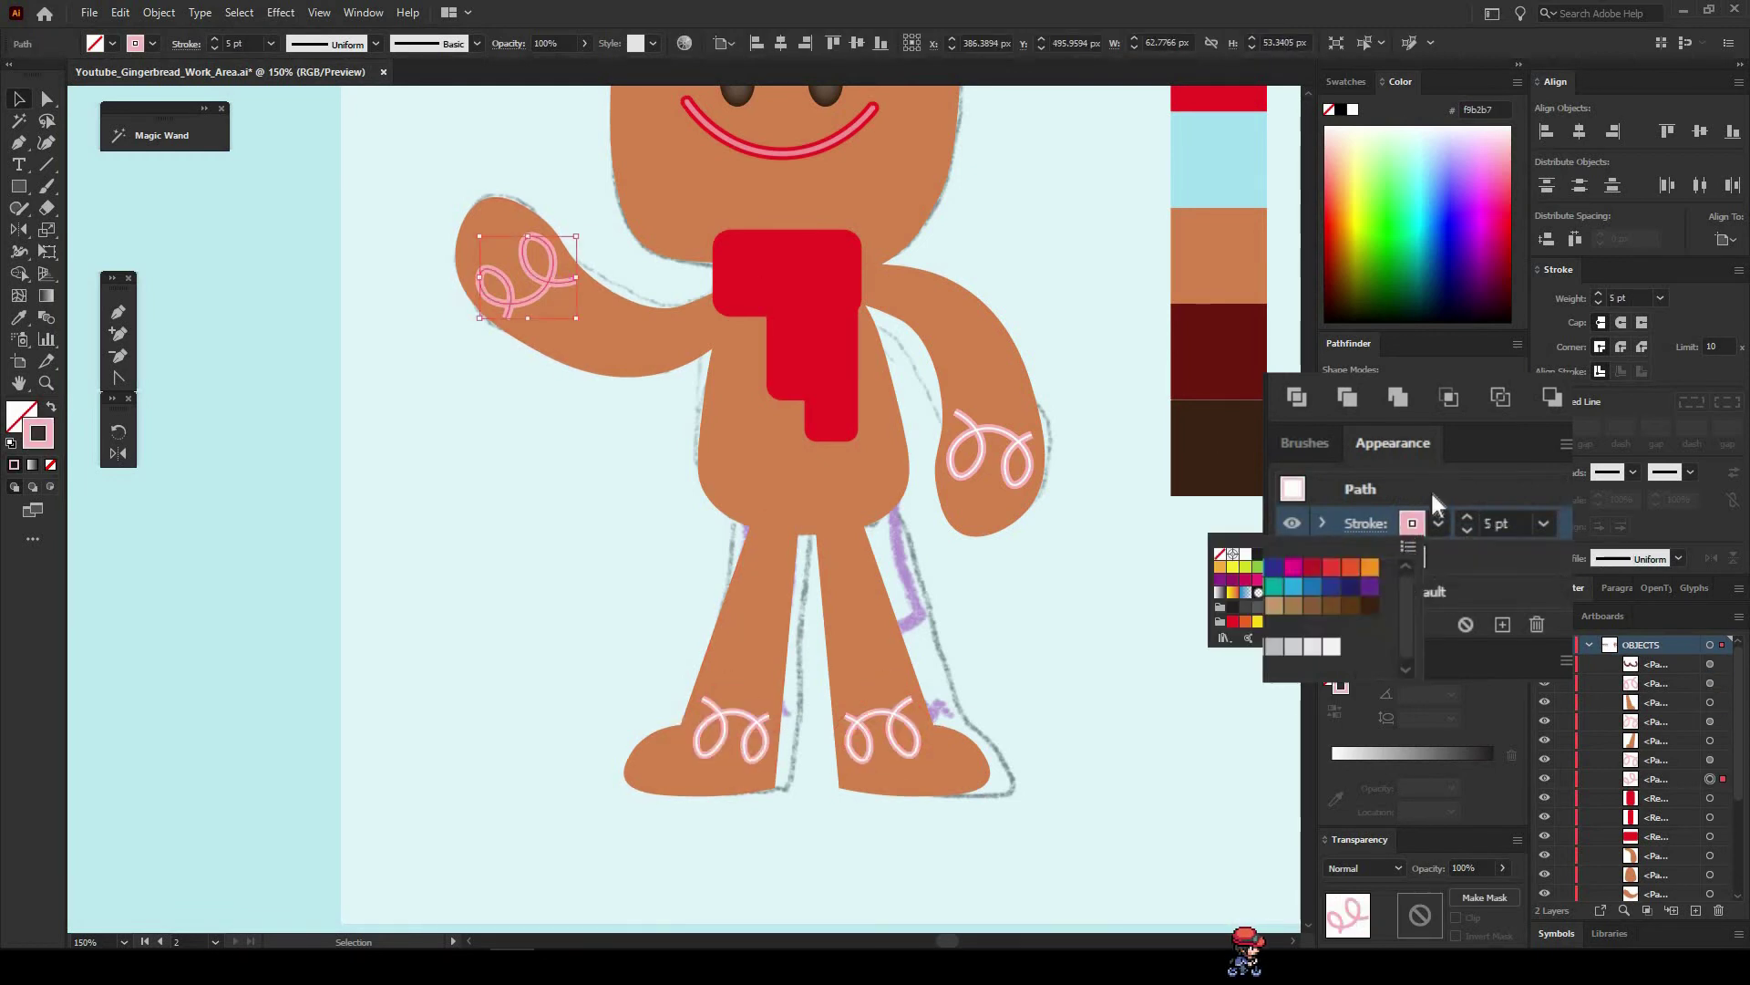
click(1292, 624)
click(1412, 525)
click(1278, 560)
double_click(1468, 531)
click(1124, 629)
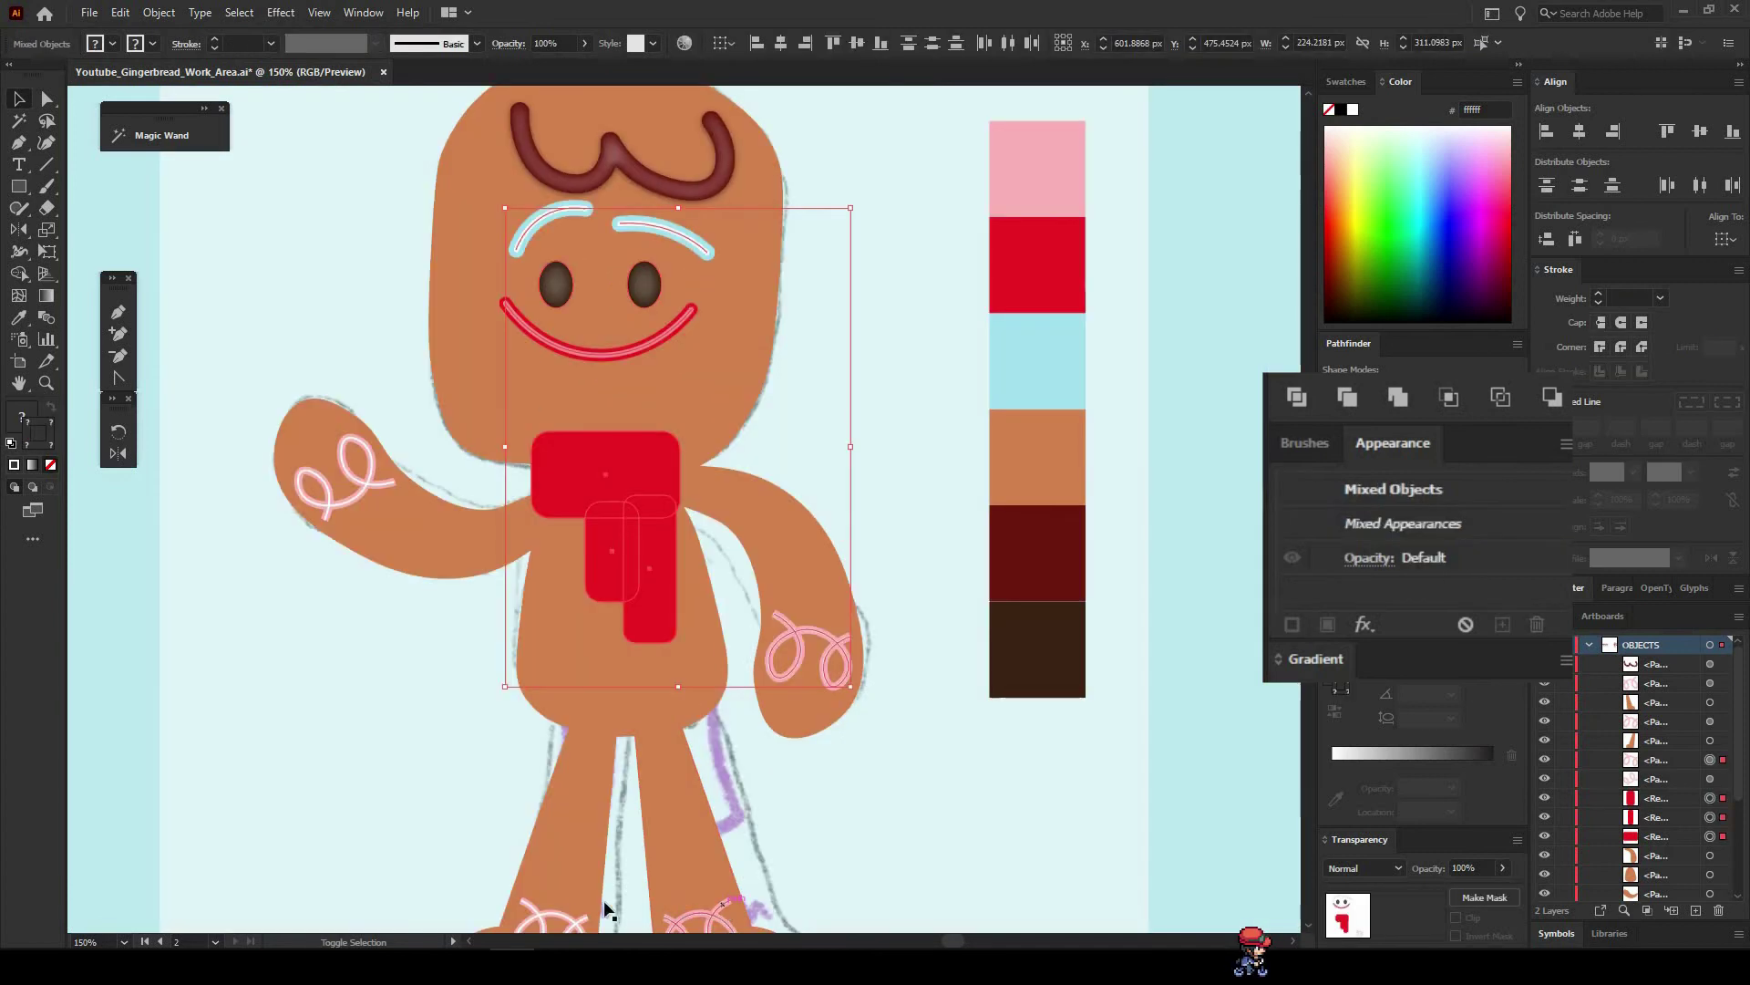
Apply a black Multiply Drop Shadow to the eyebrows, smile, scarf pieces and squiggles: 50% opacity, 0 px X, 1 px Y, 2 px blur.
shift+click(363, 479)
click(268, 14)
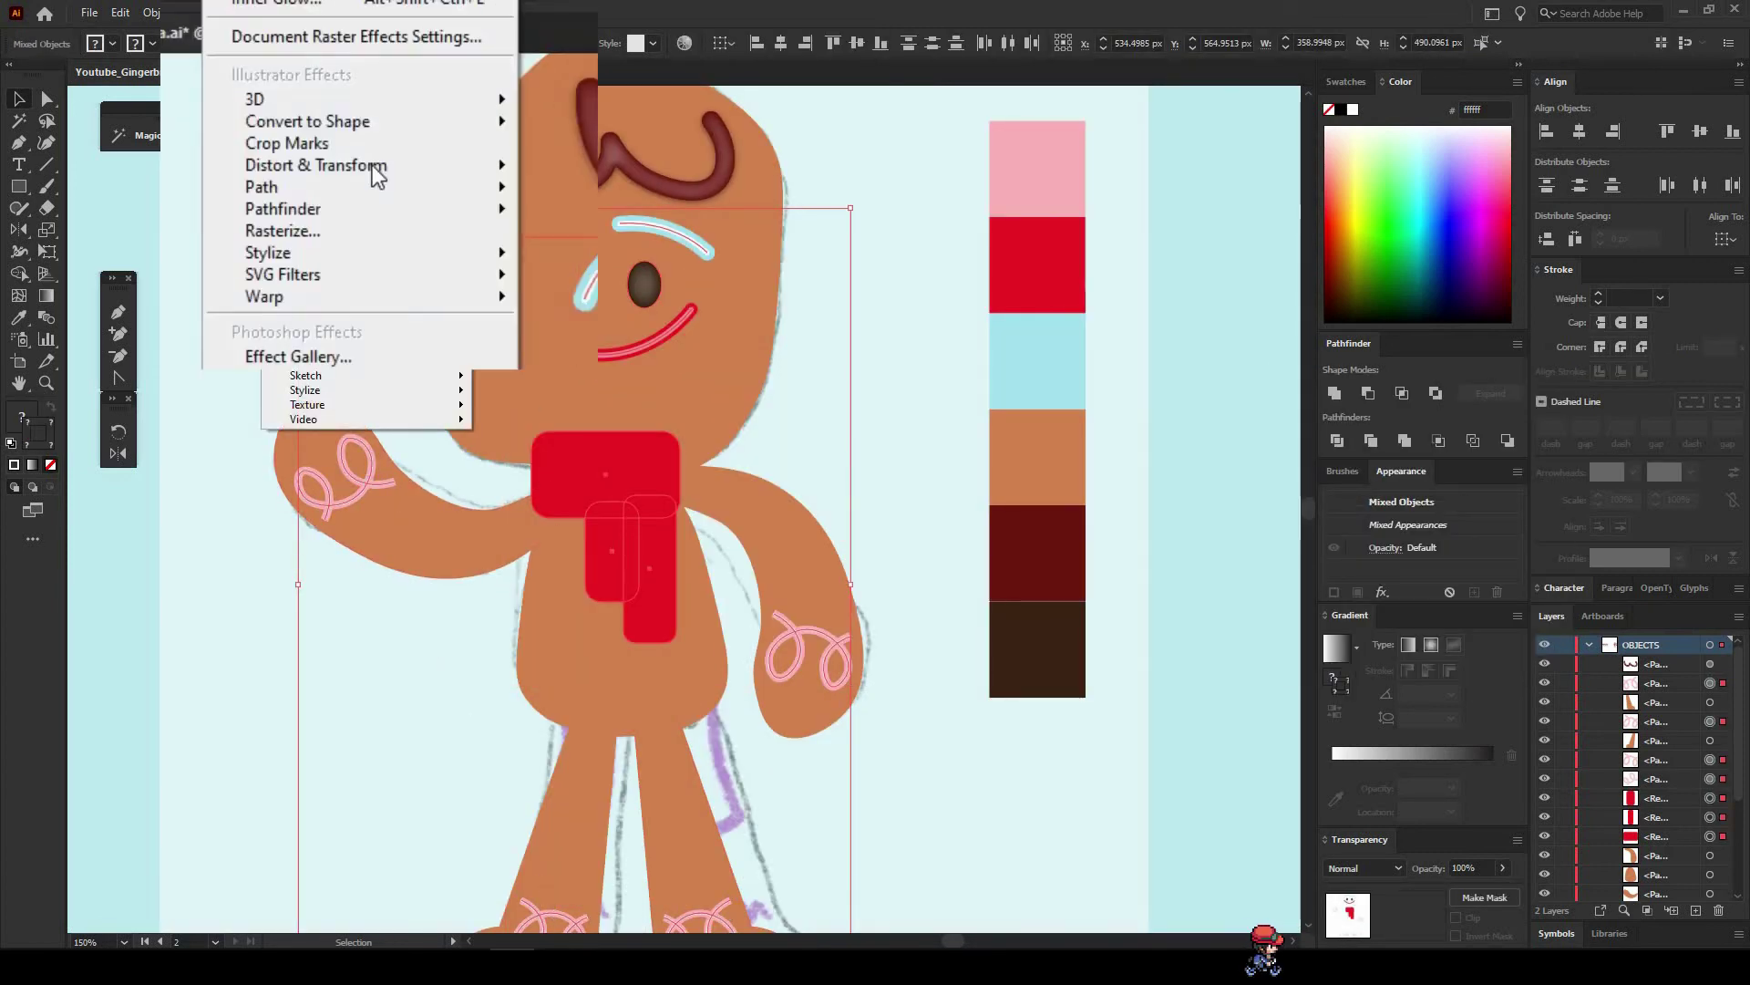
mouse_move(463, 252)
click(544, 208)
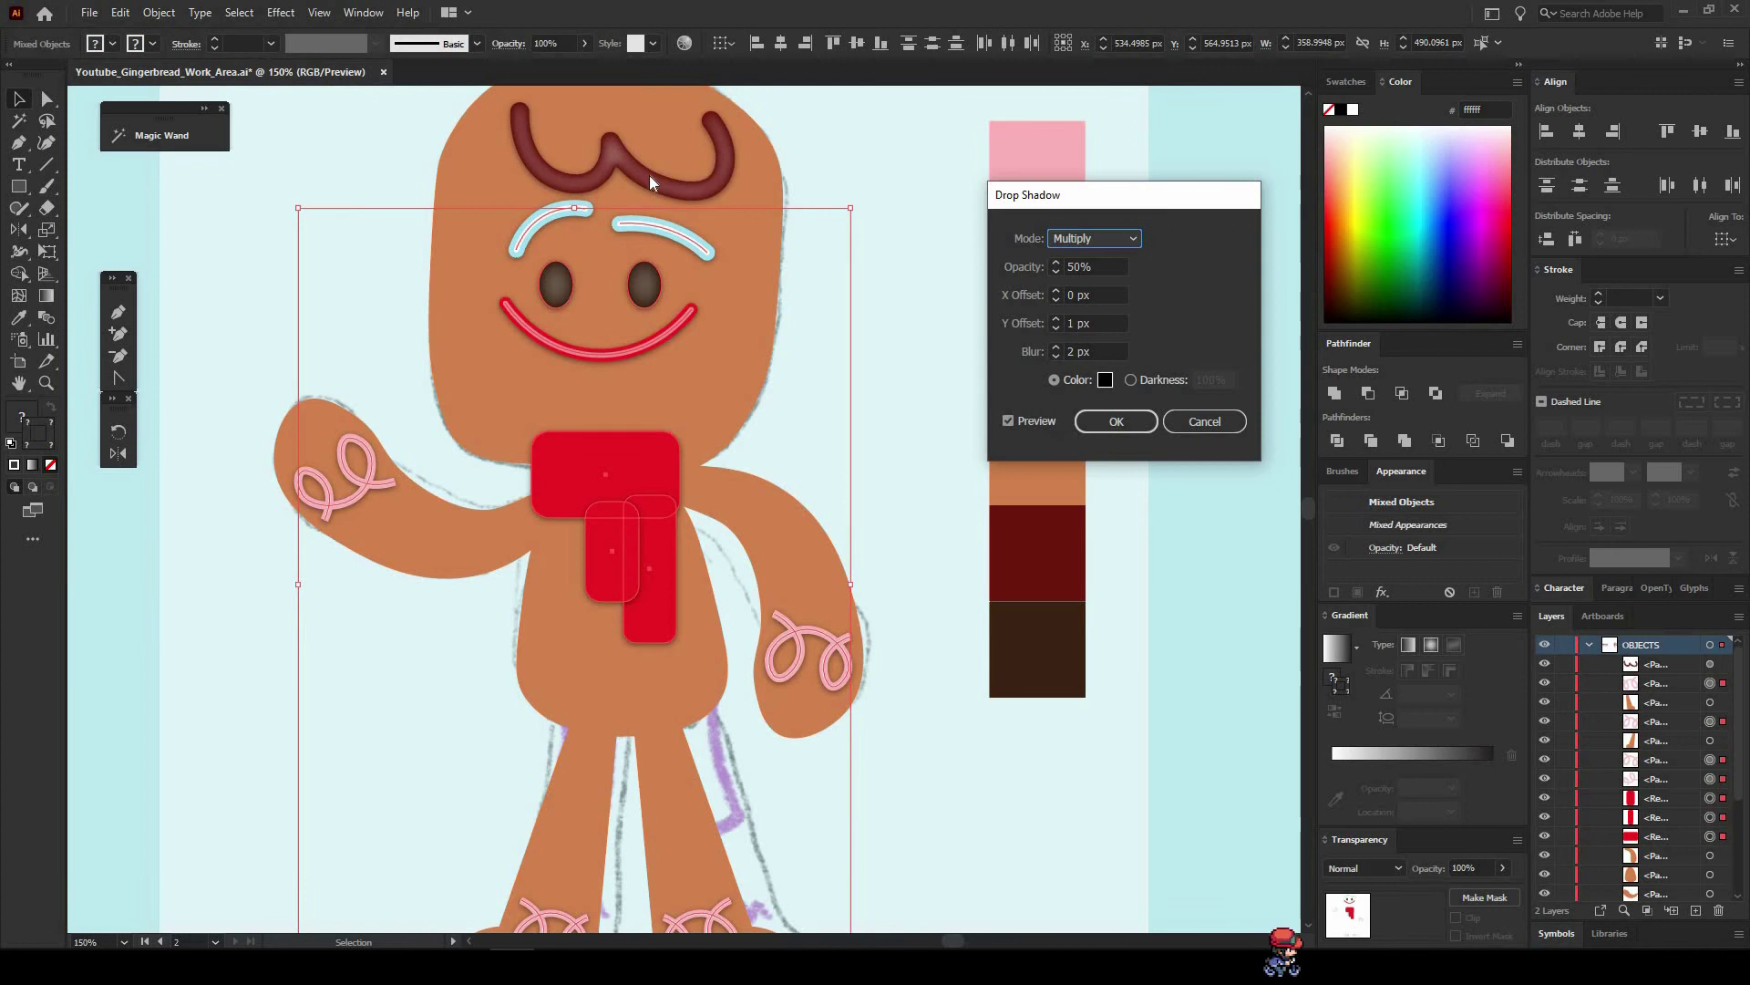
click(1119, 423)
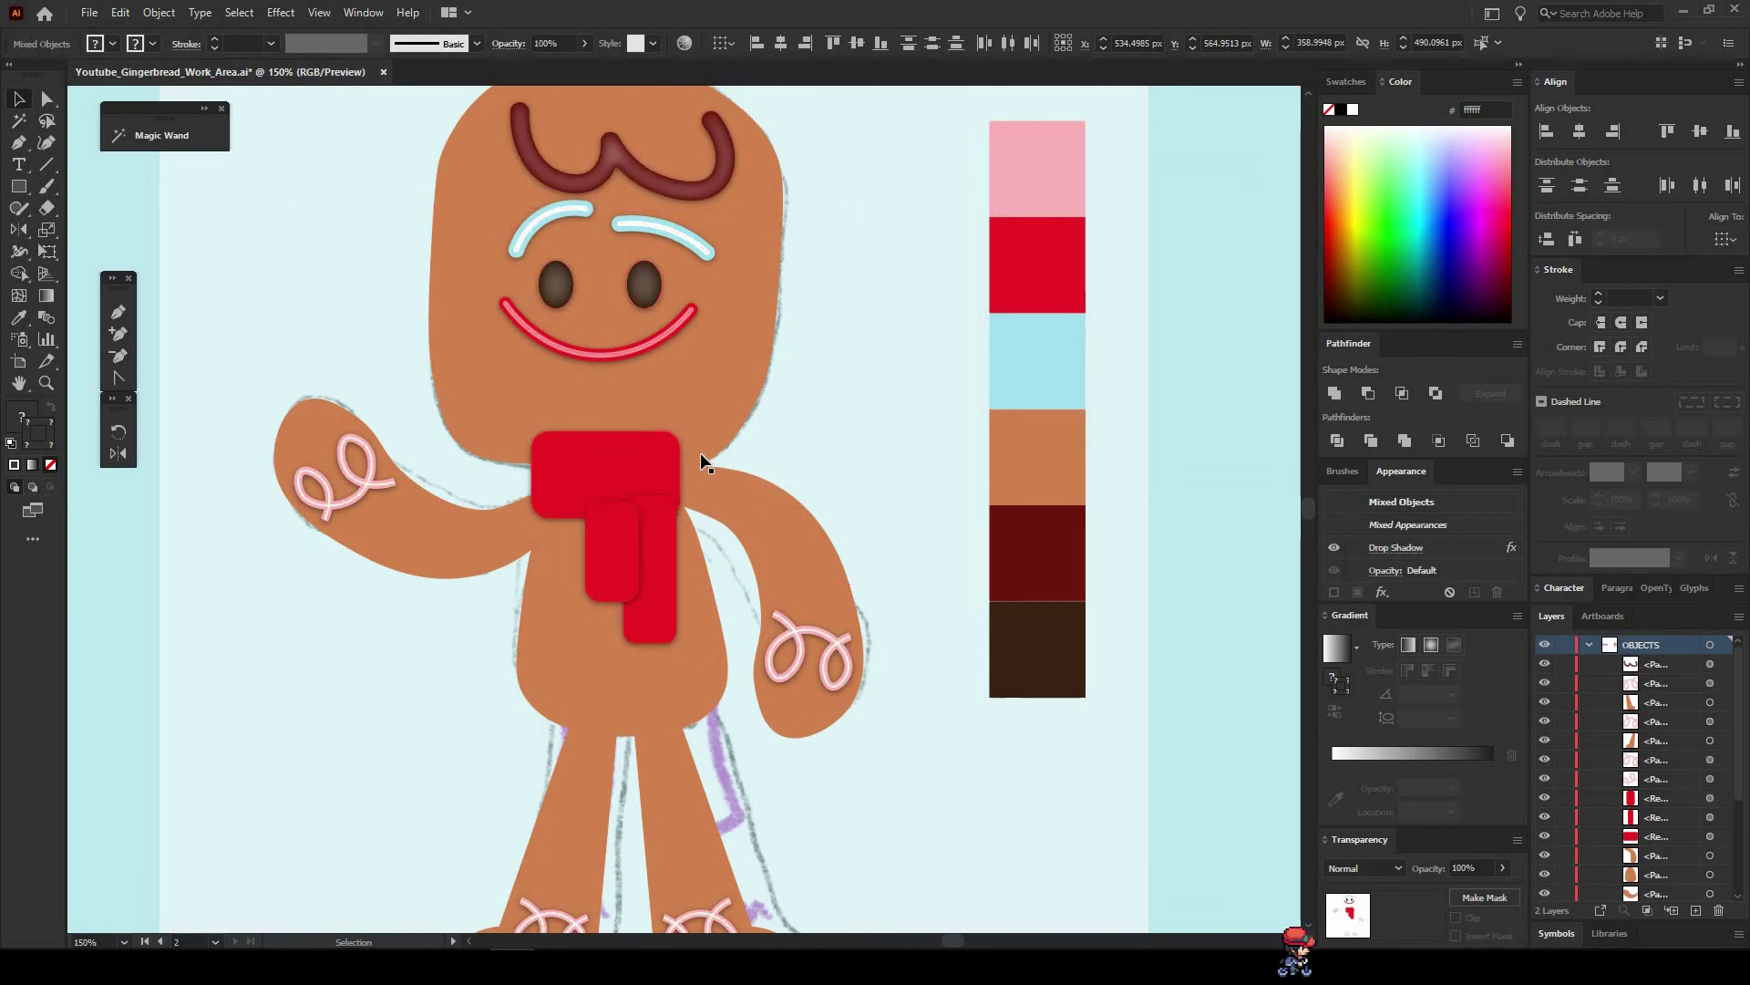
Bring the scarf's wide neck piece to the front so it covers the hanging ends, and deselect it.
right_click(632, 466)
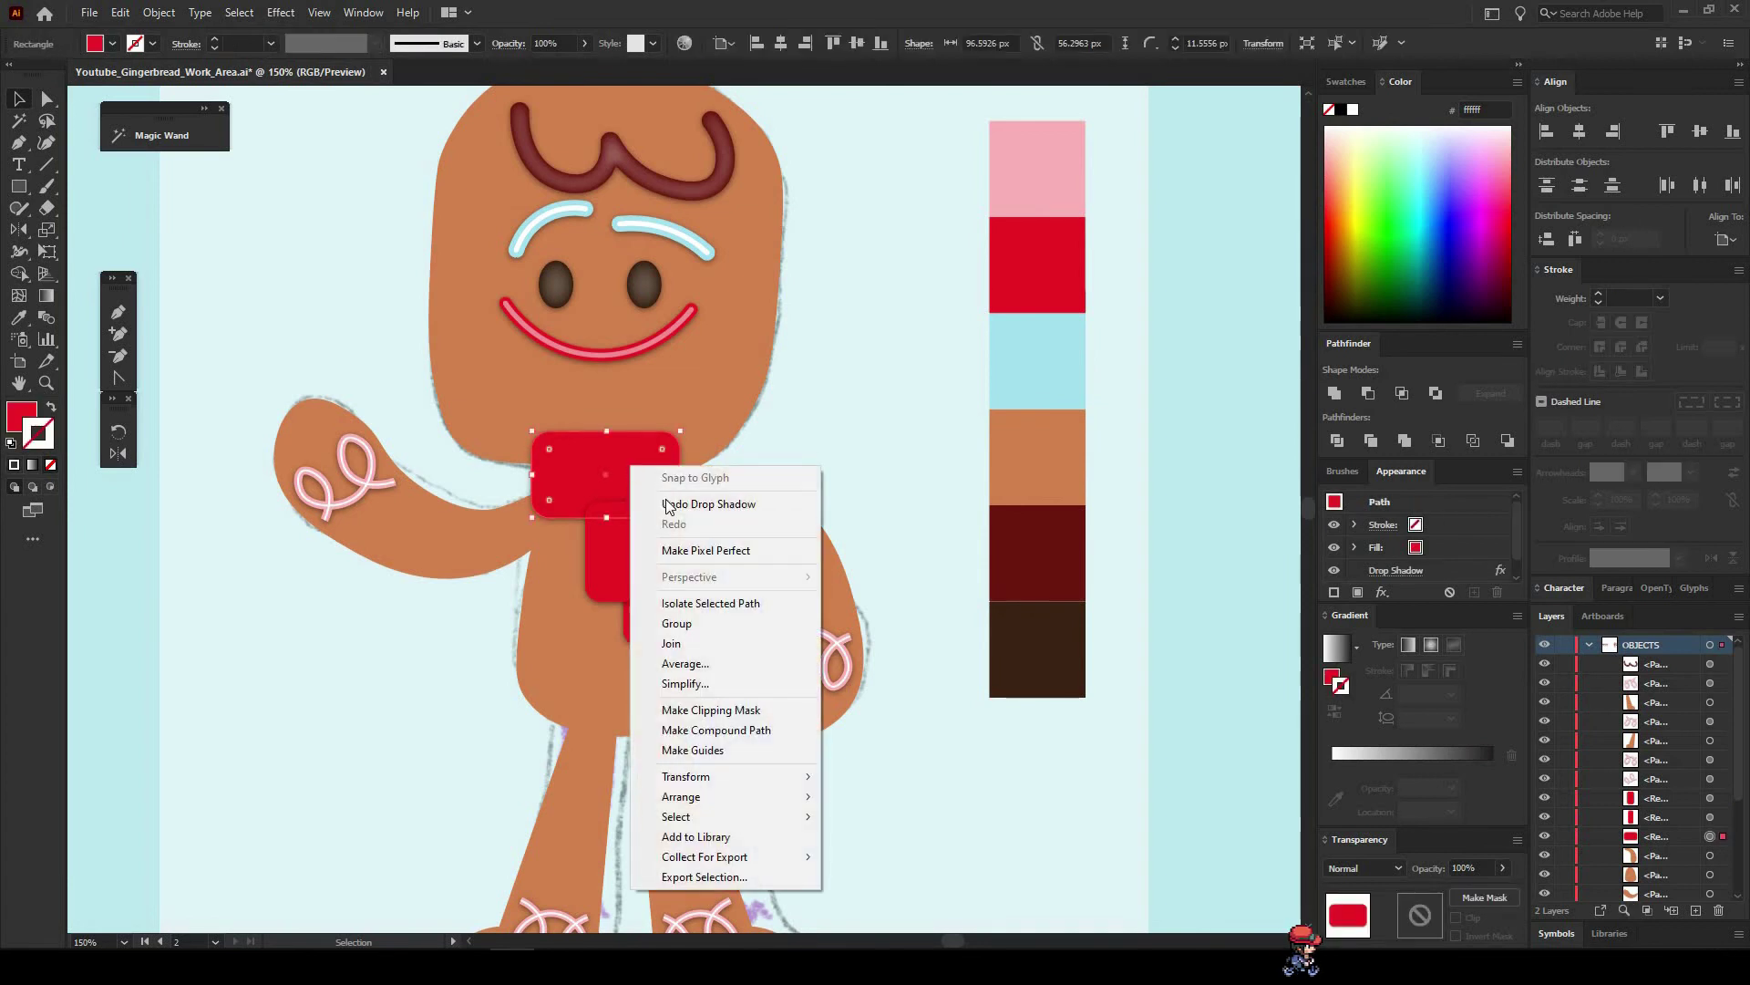
mouse_move(807, 810)
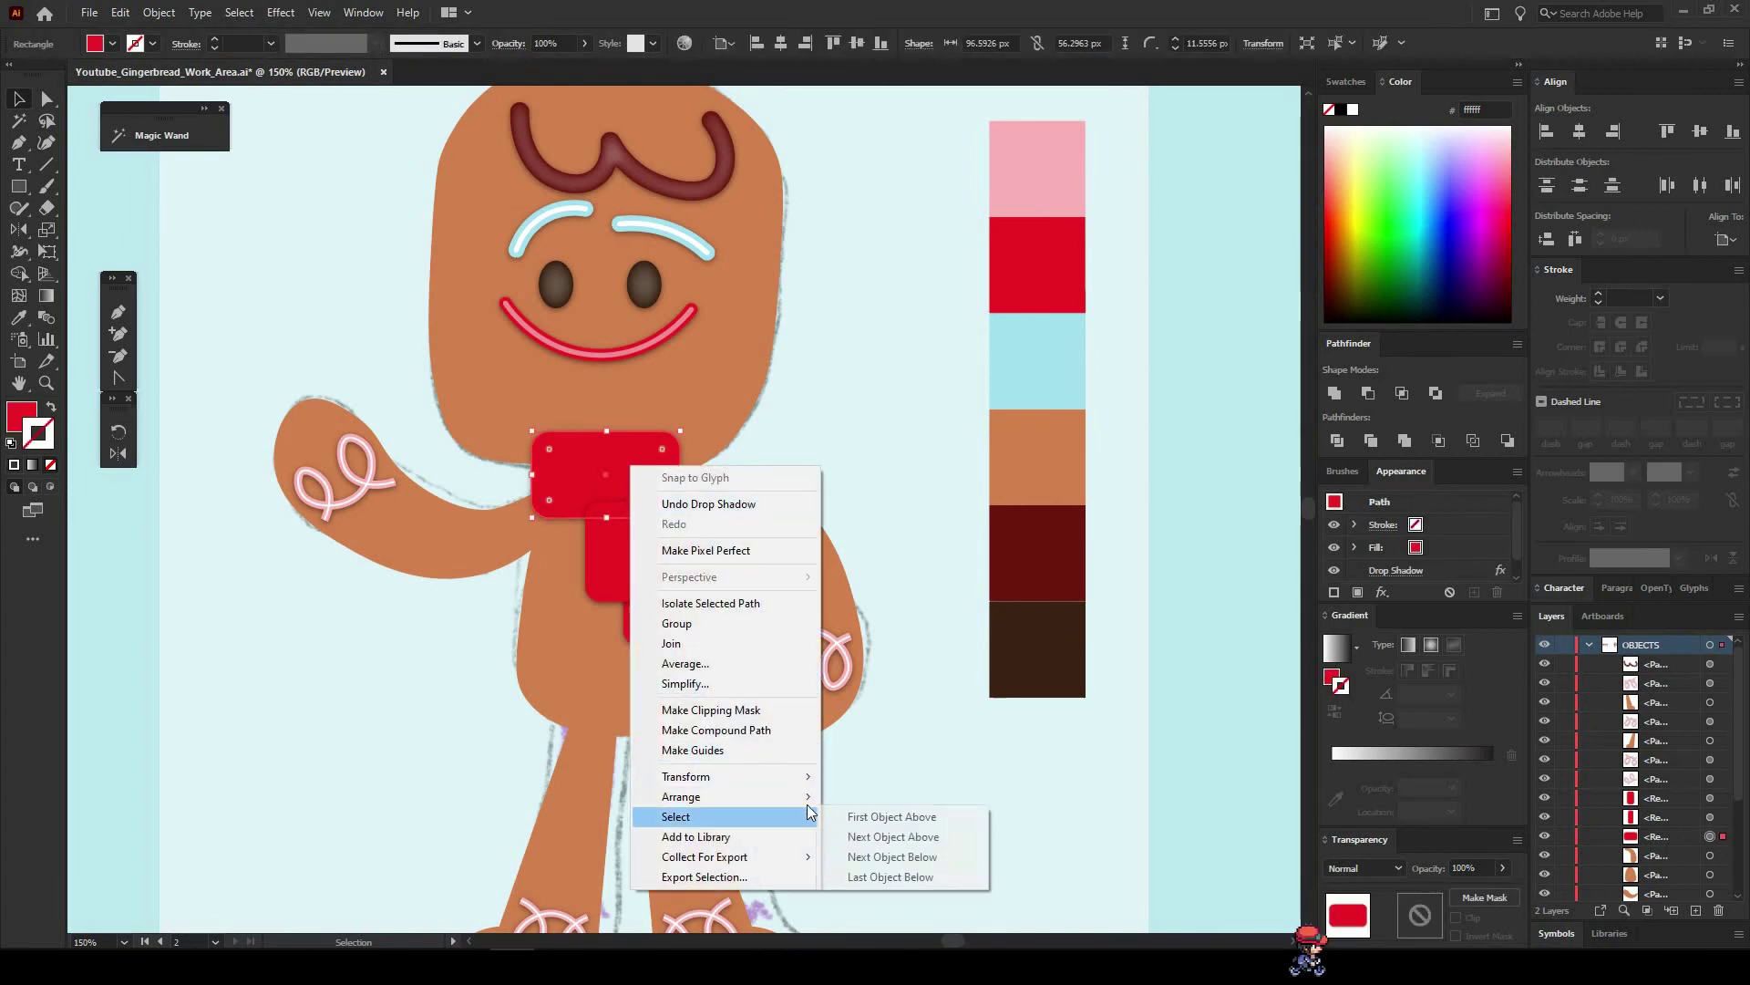
click(855, 802)
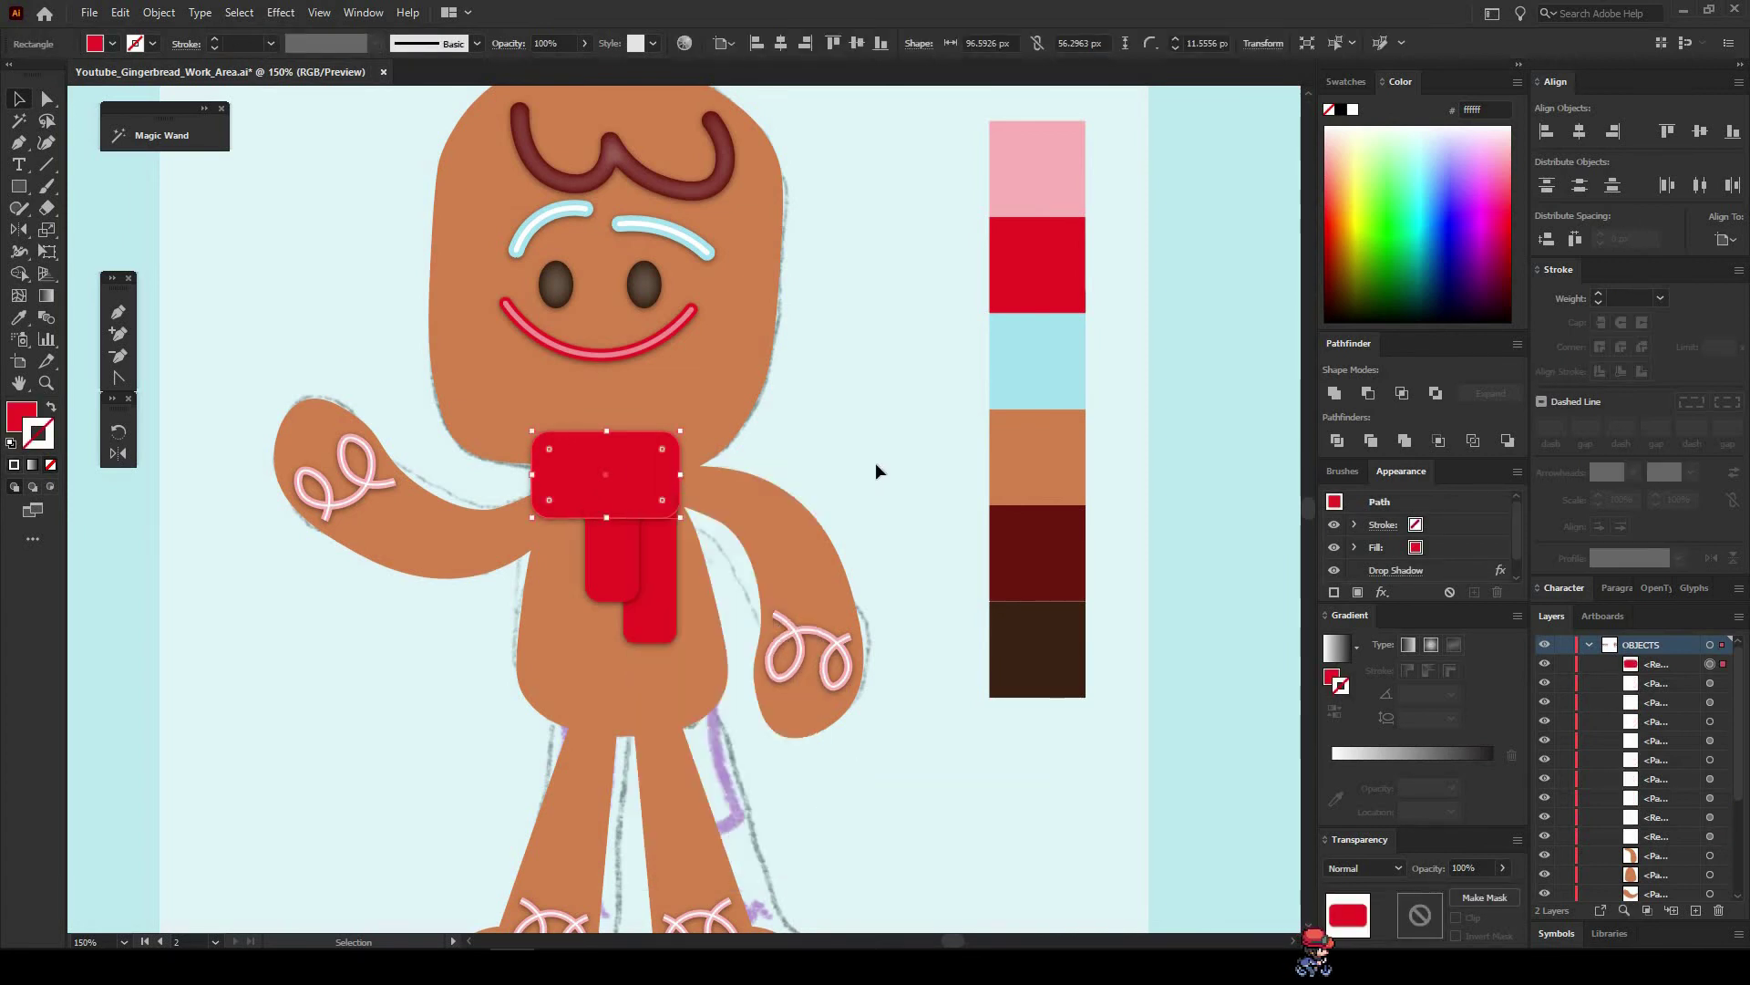
click(875, 462)
Duplicate the gingerbread's head and torso, both arms and both legs in place, pasted in front of the originals.
key(z)
alt+click(584, 567)
drag(810, 498, 722, 485)
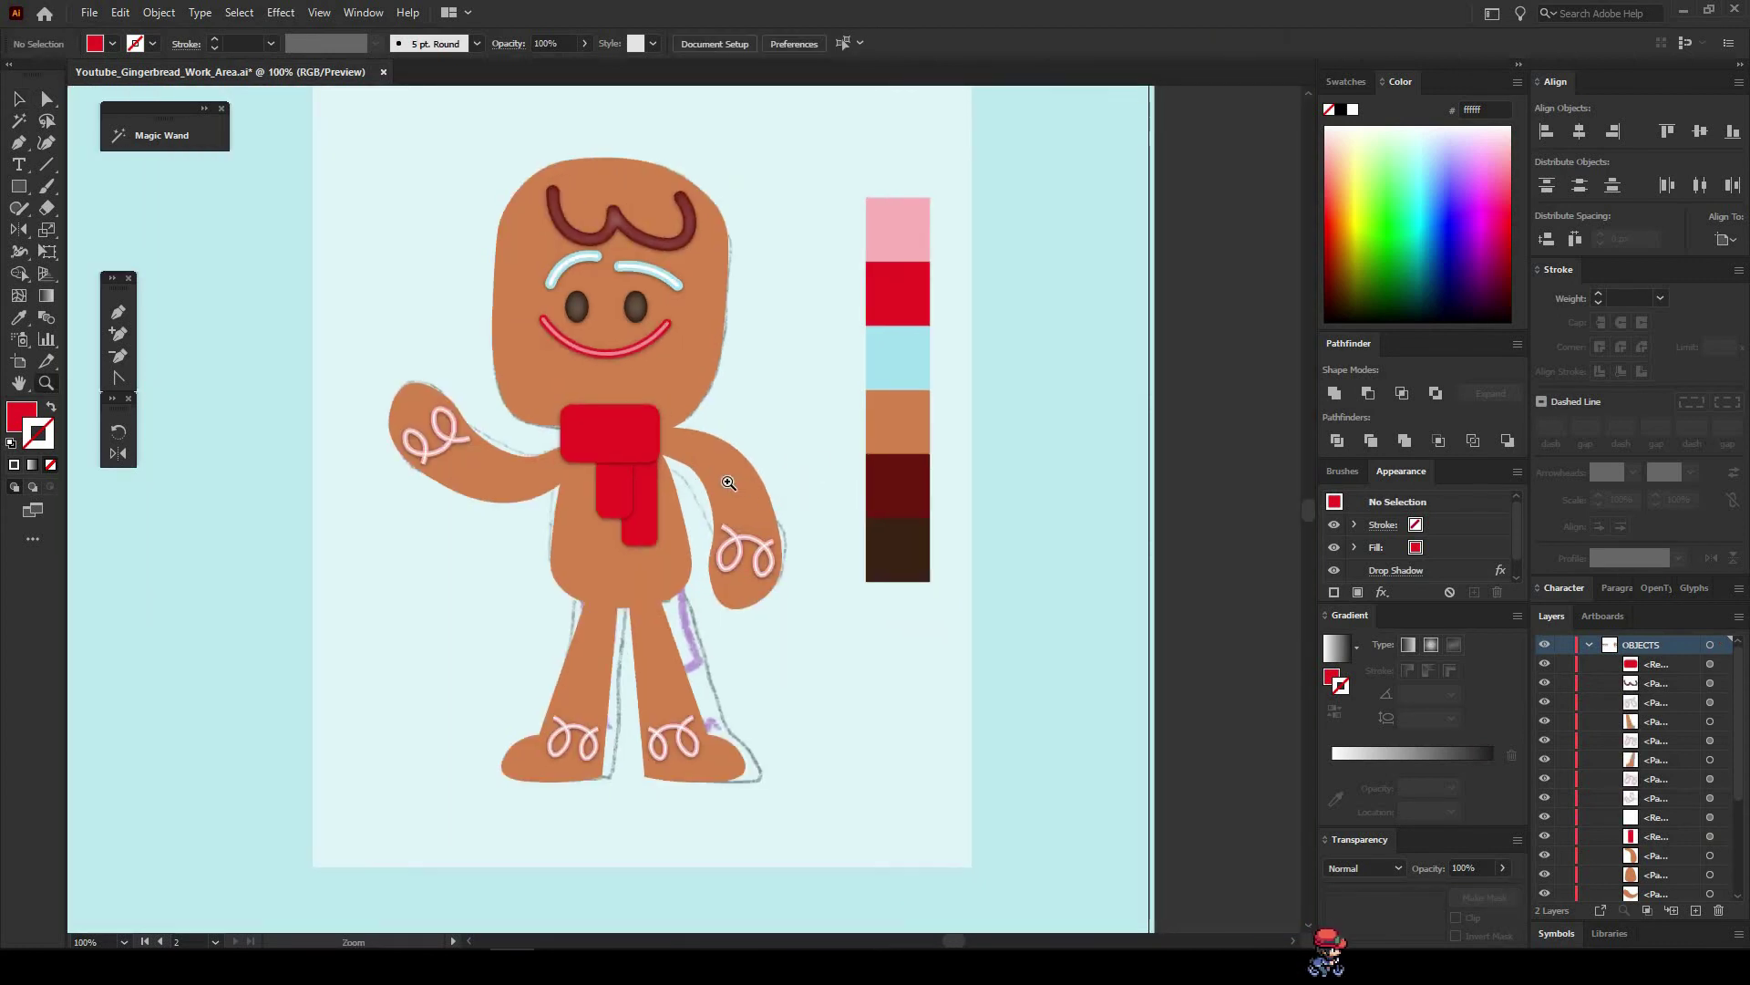
key(a)
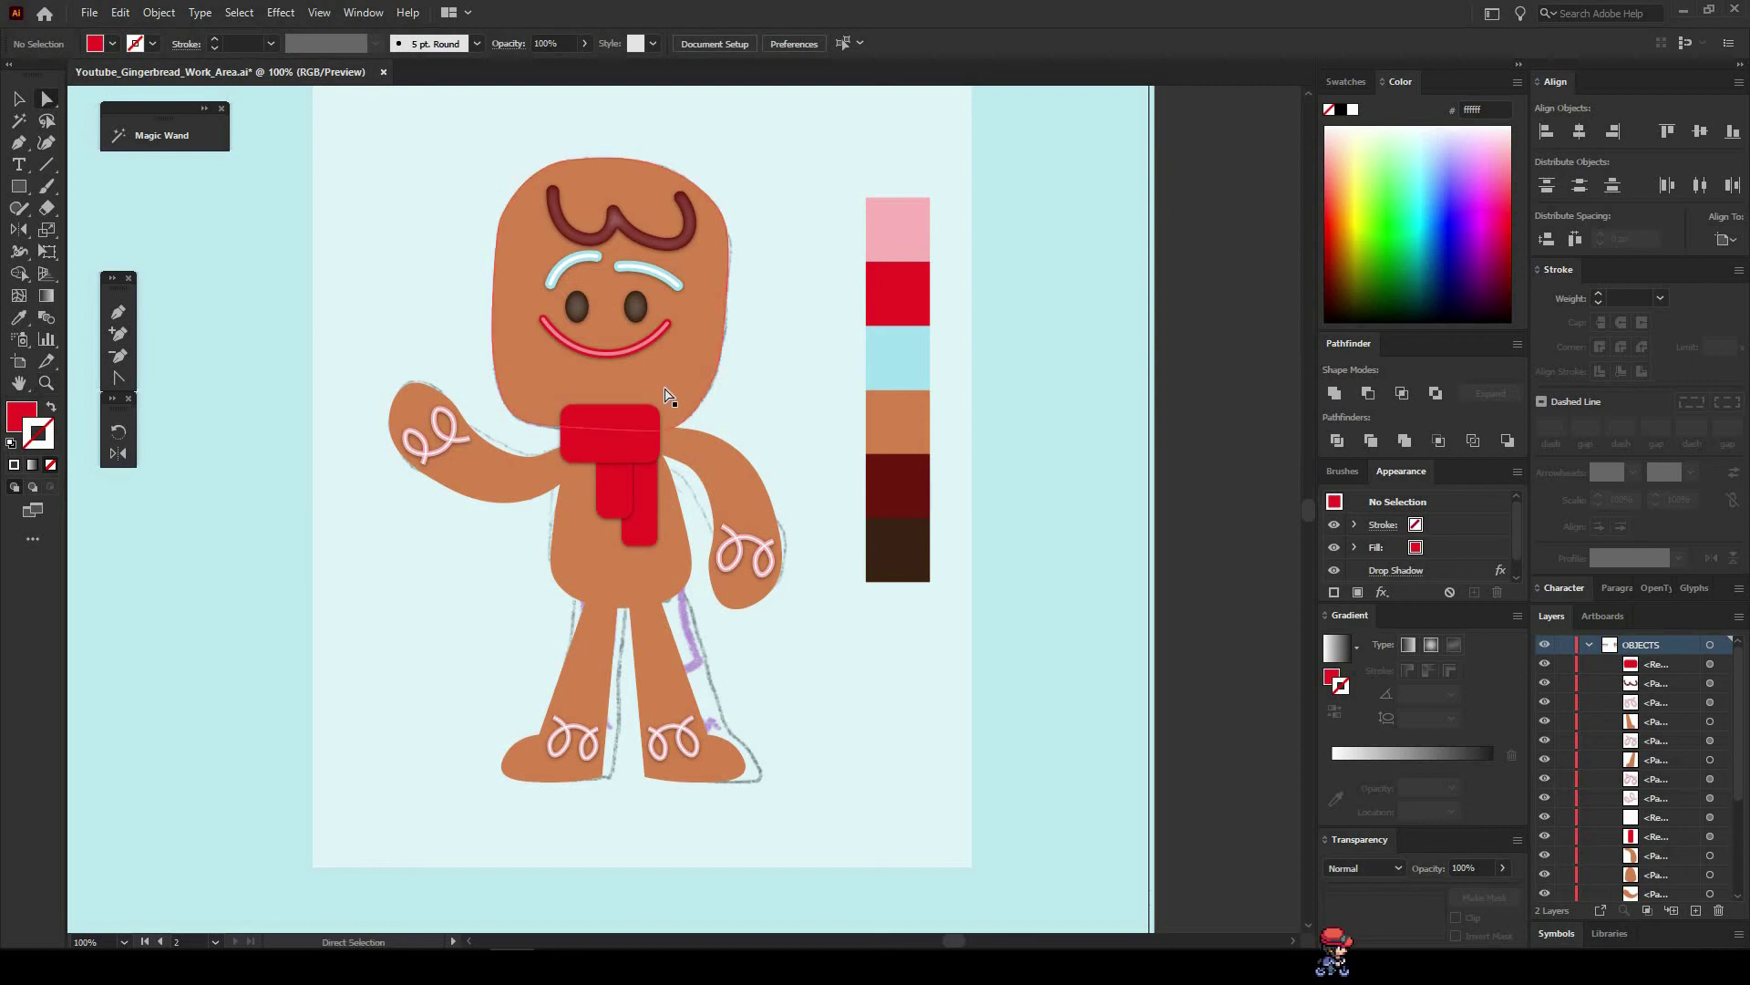
click(587, 495)
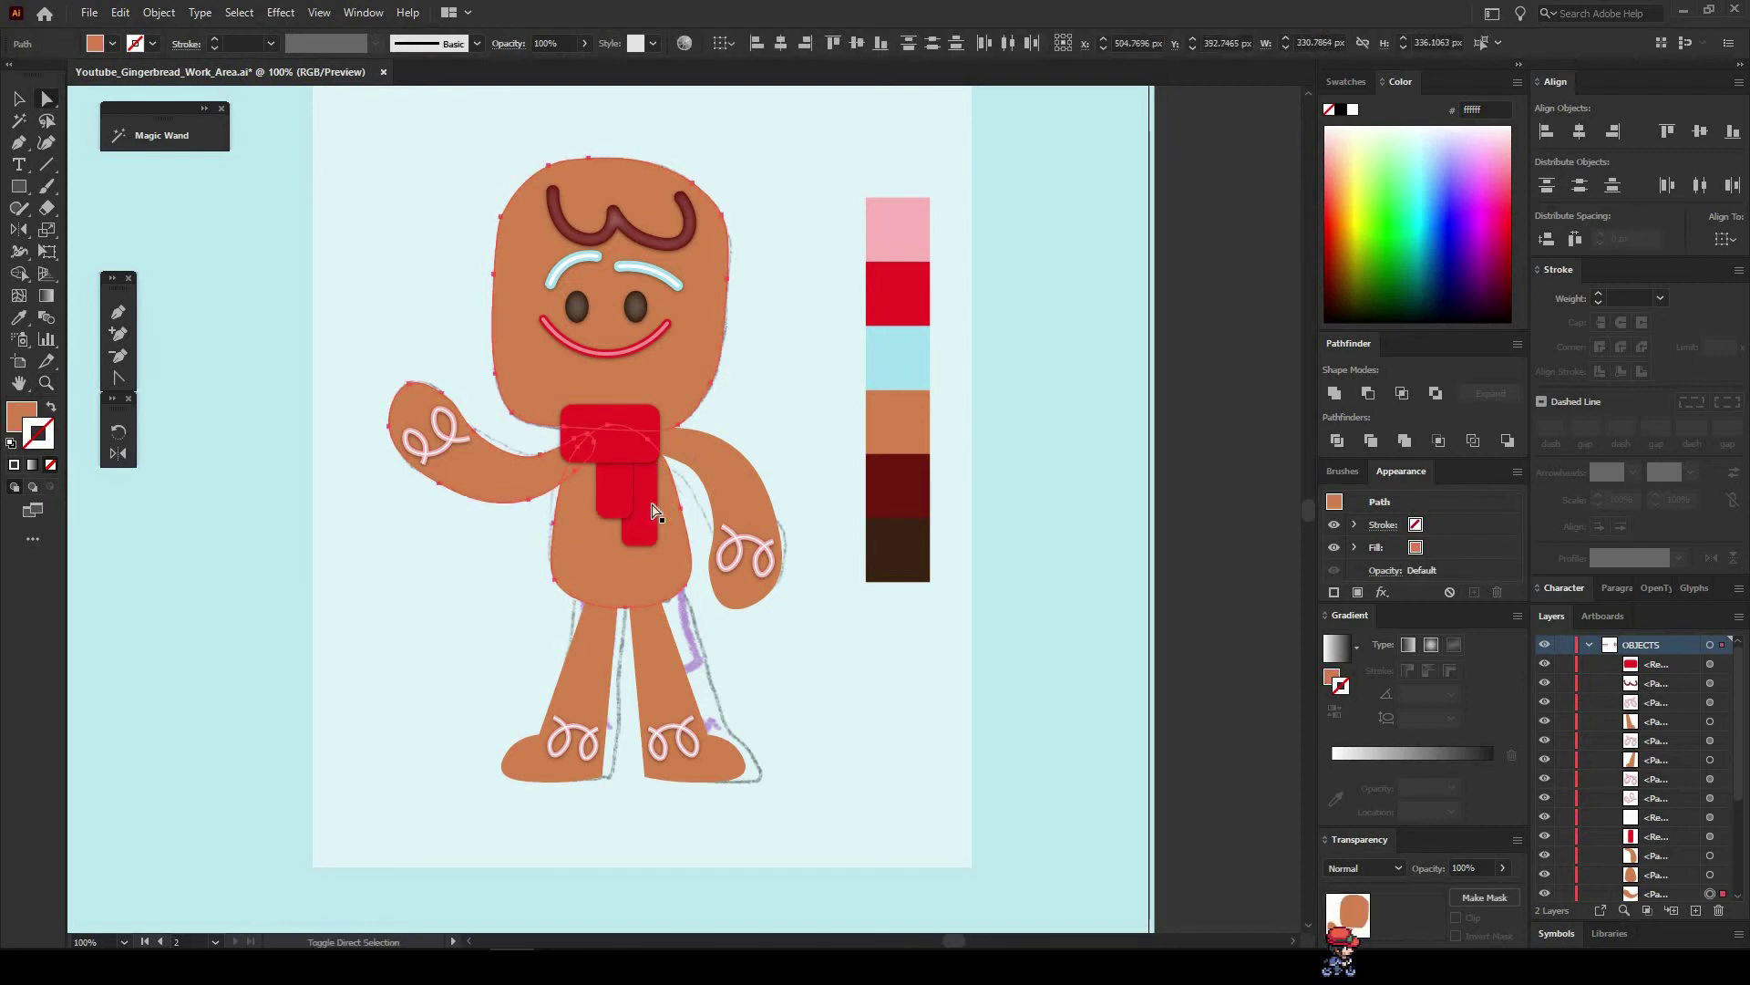
shift+click(719, 517)
shift+click(659, 657)
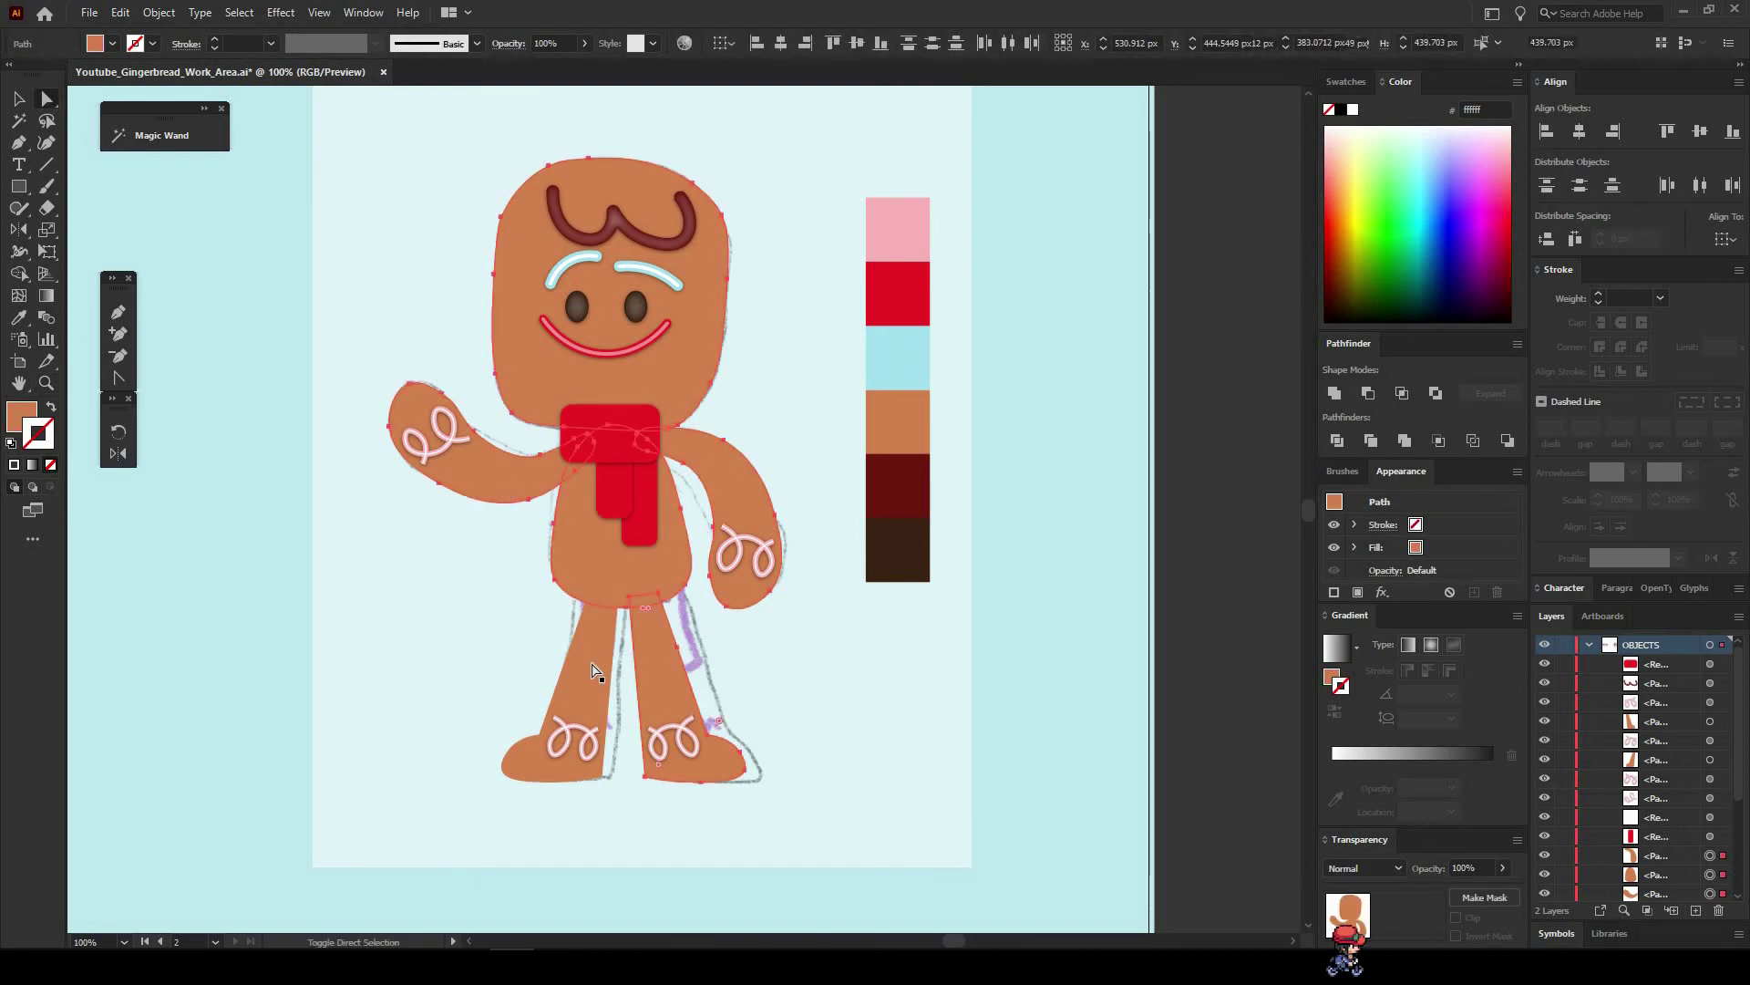
shift+click(597, 668)
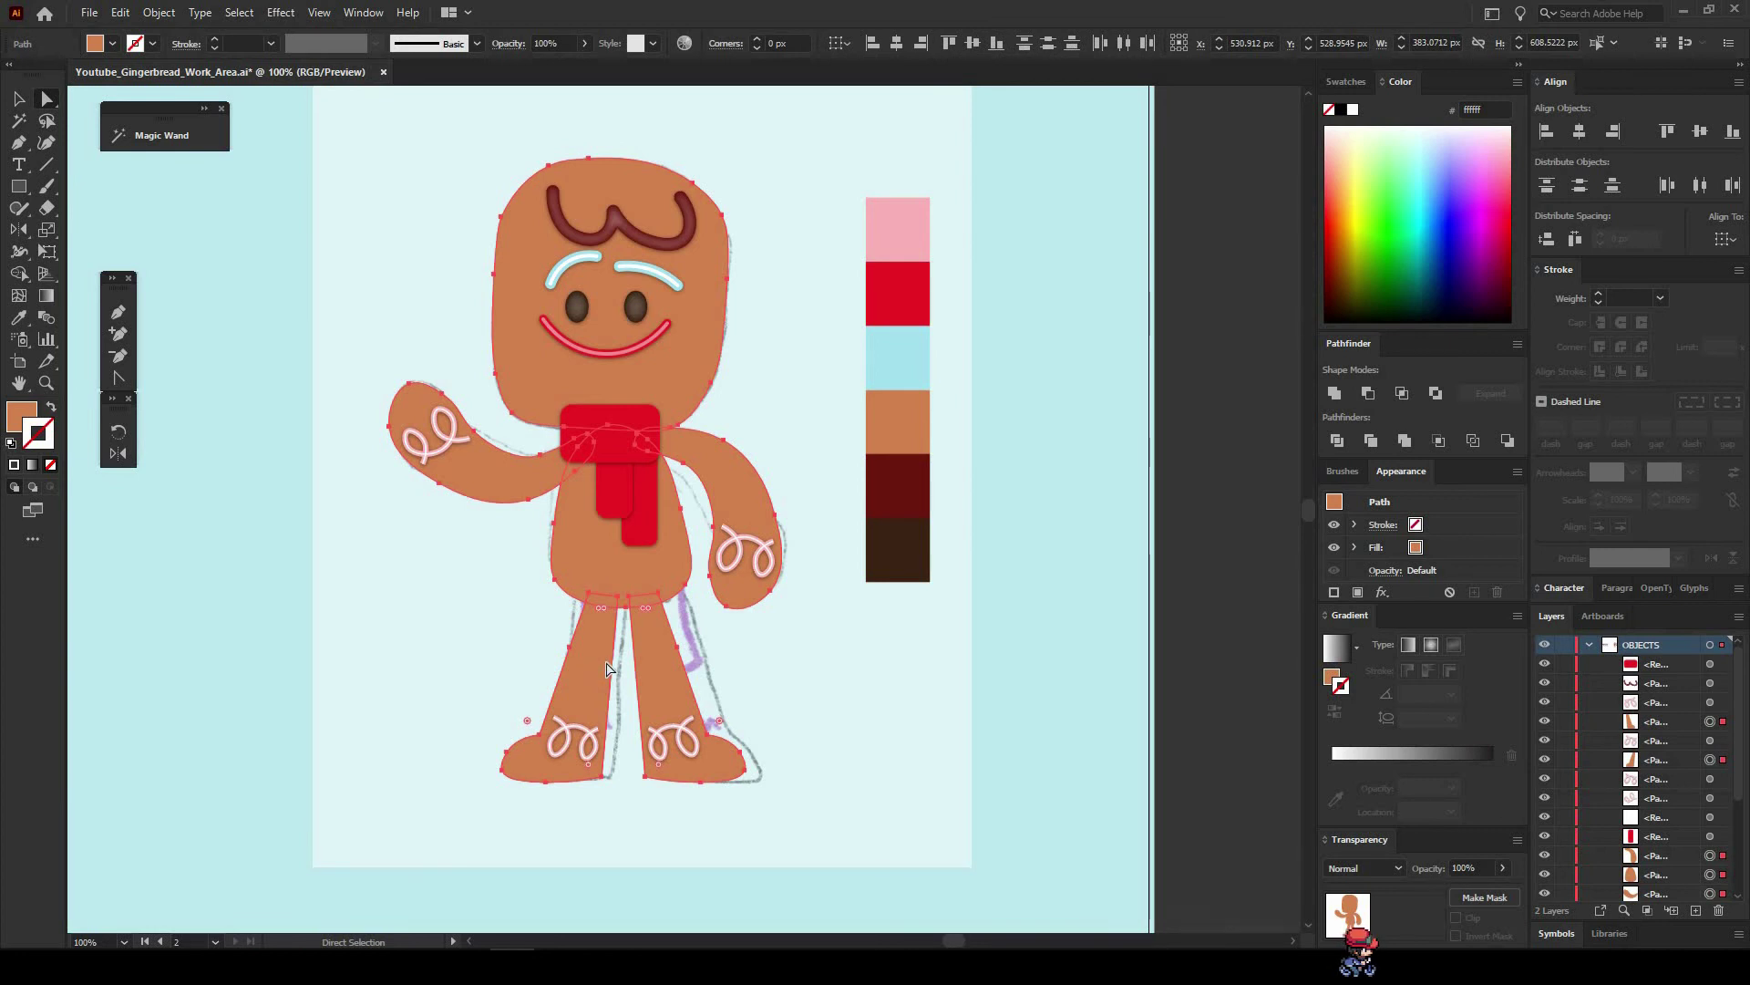
key(v)
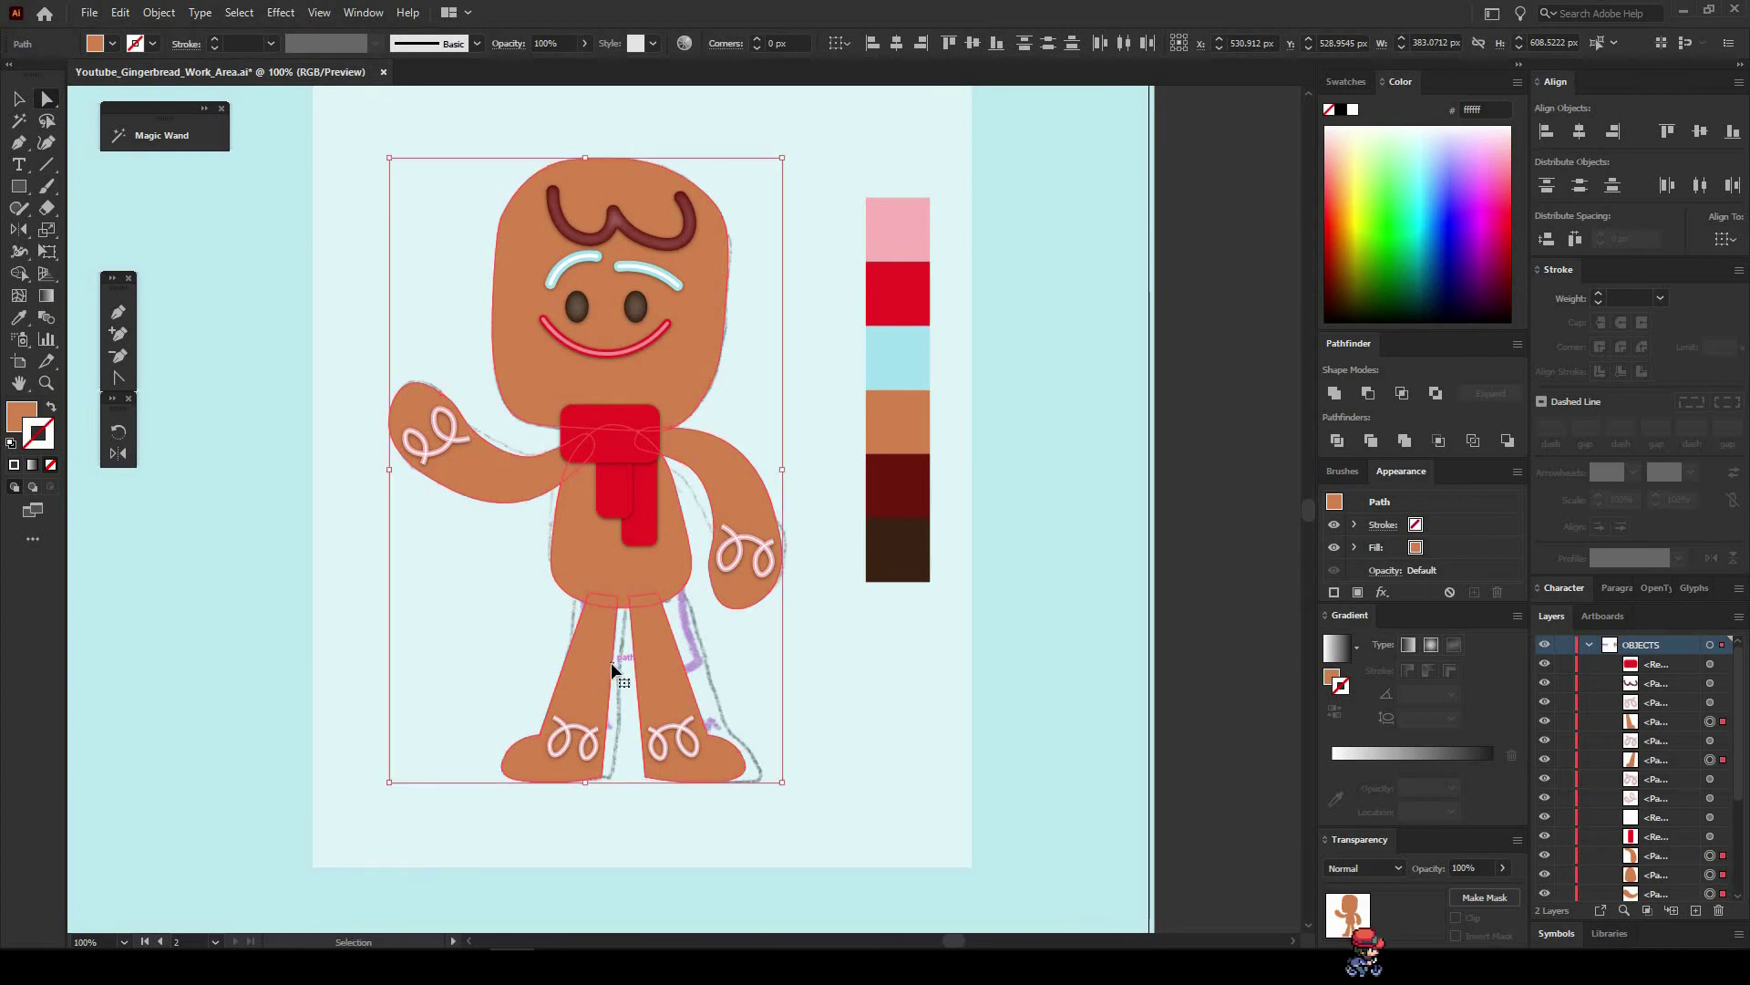
key(a)
key(v)
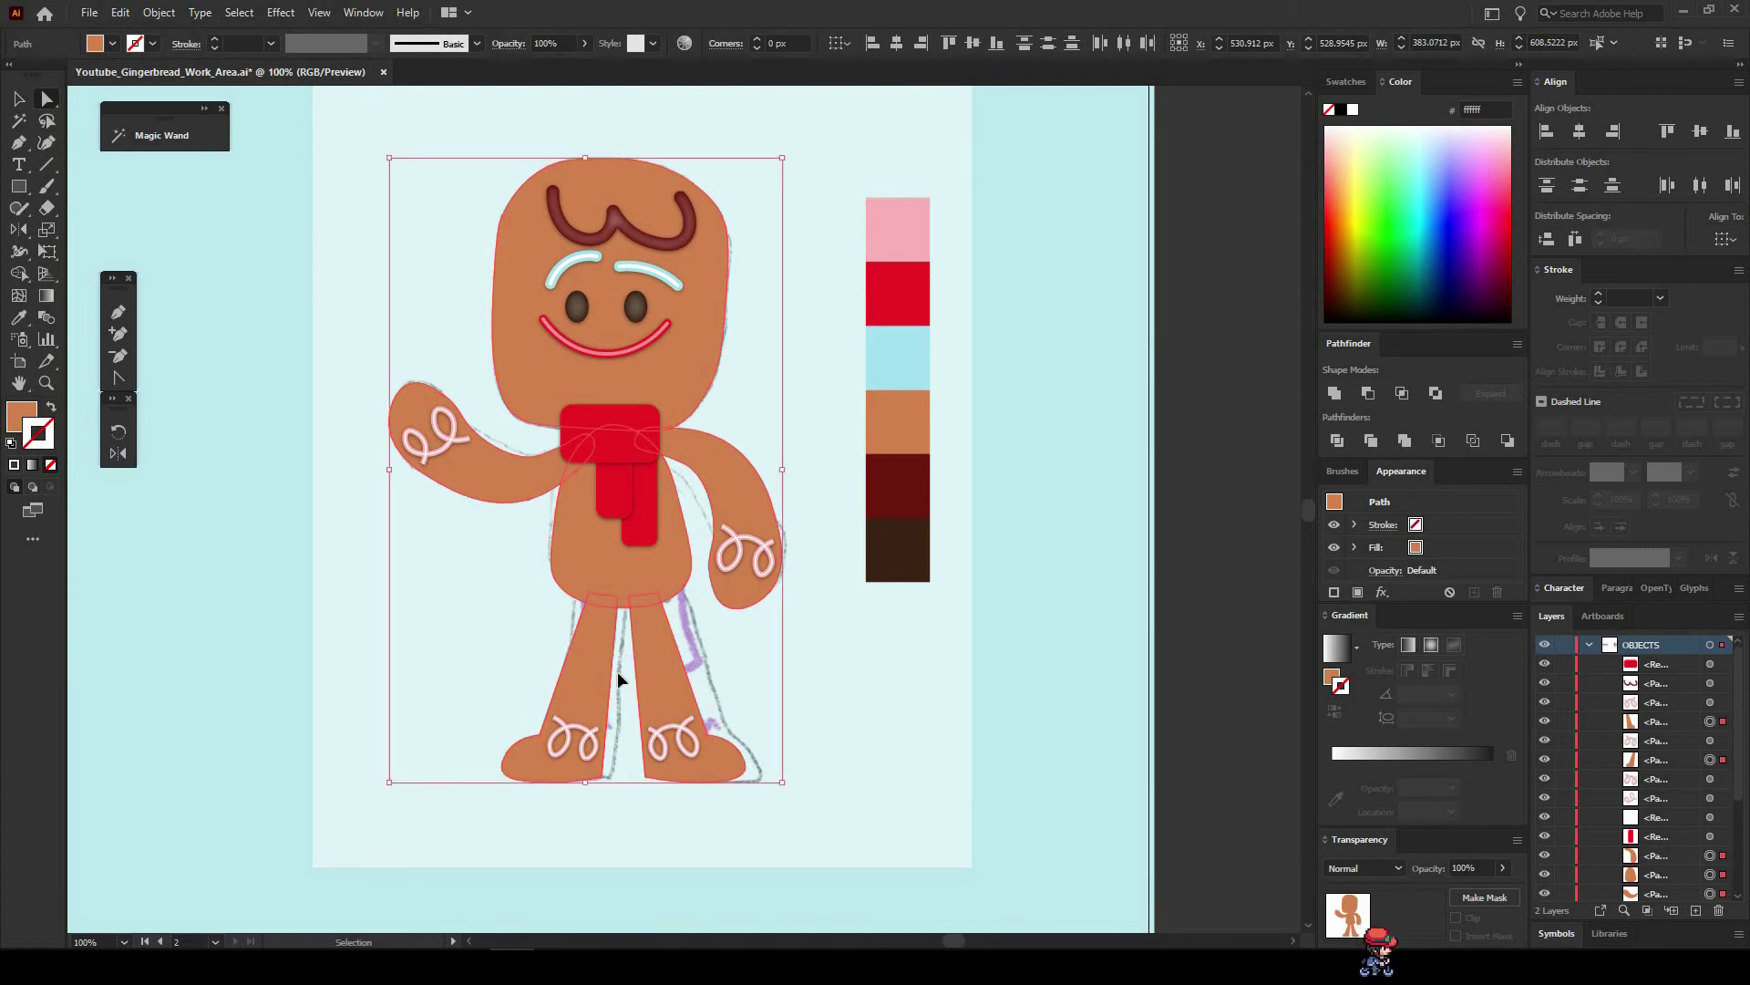
key(ctrl+f)
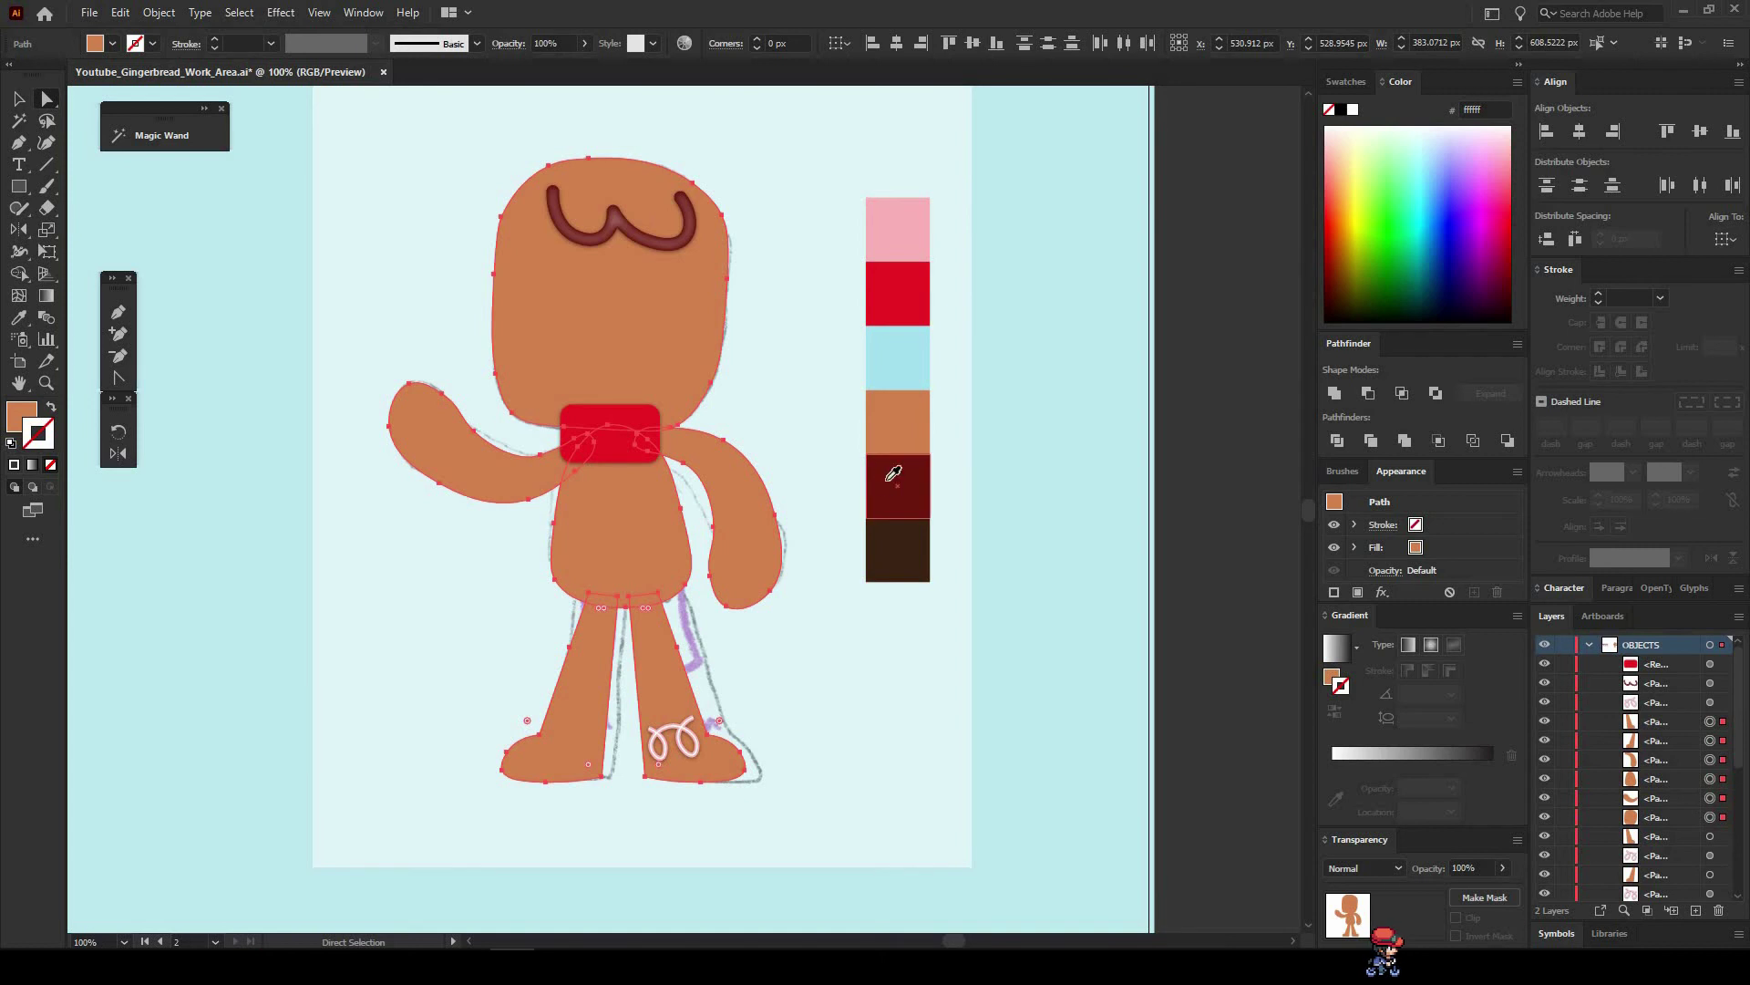
Recolour the duplicated body parts with the dark red palette swatch and send them to the back.
key(i)
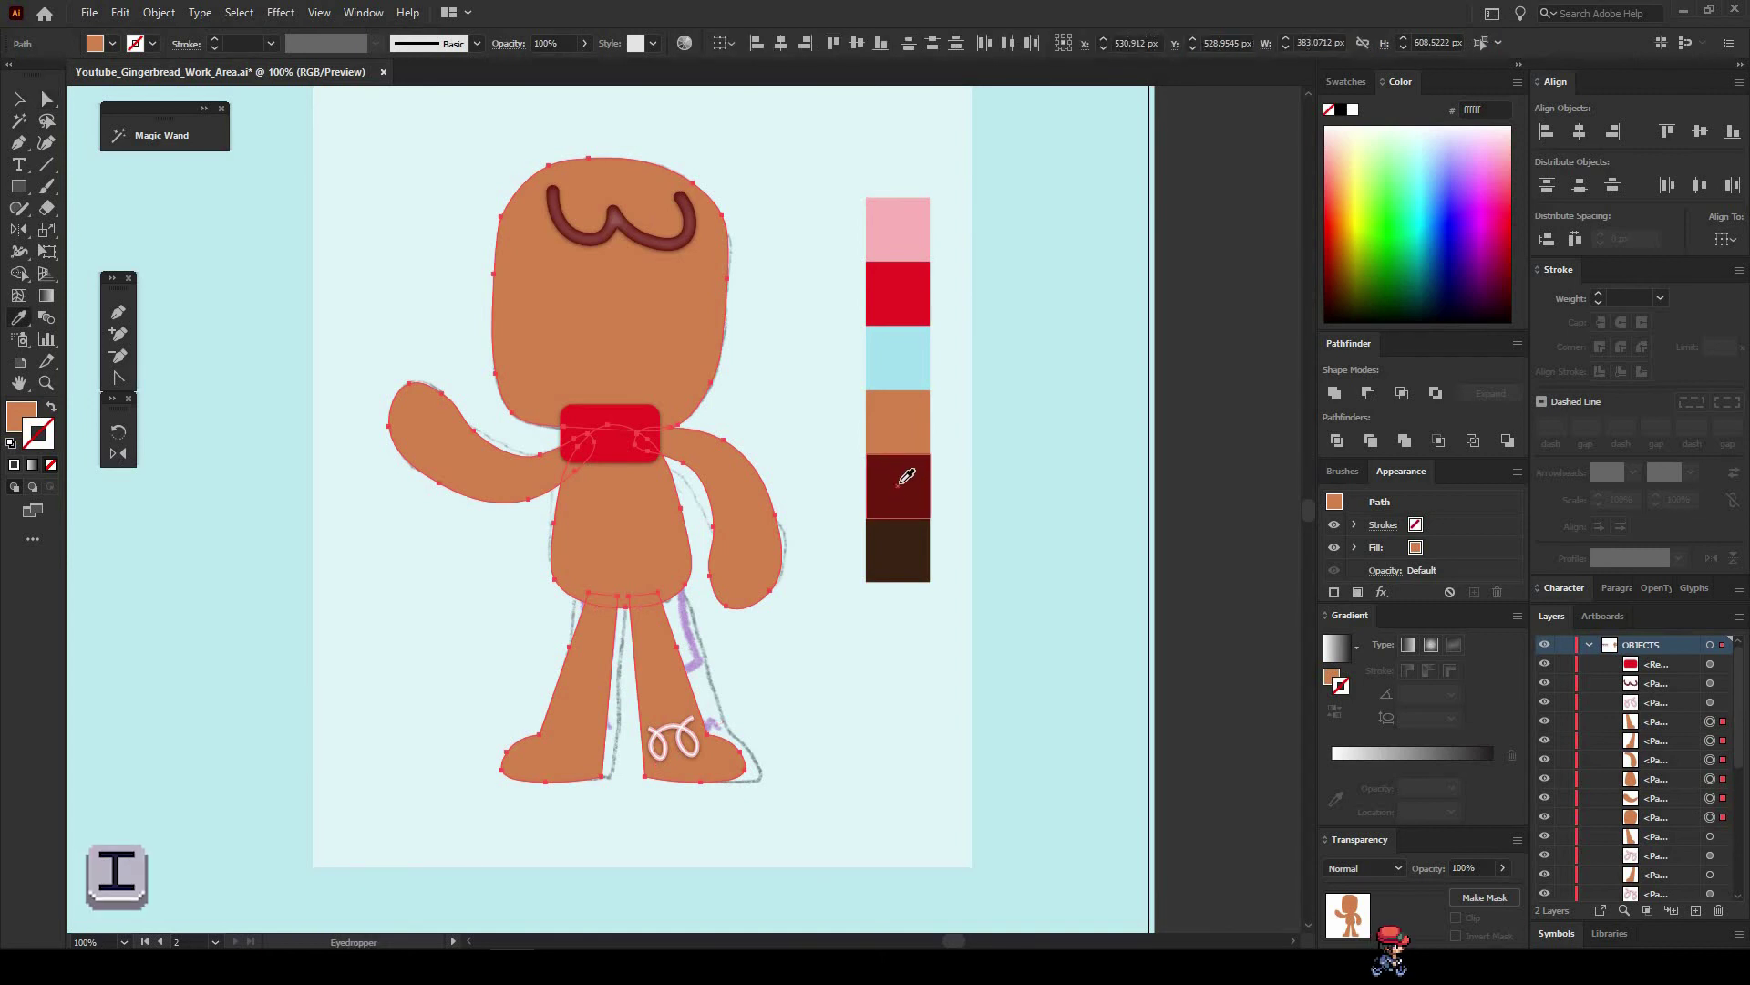
click(895, 468)
key(v)
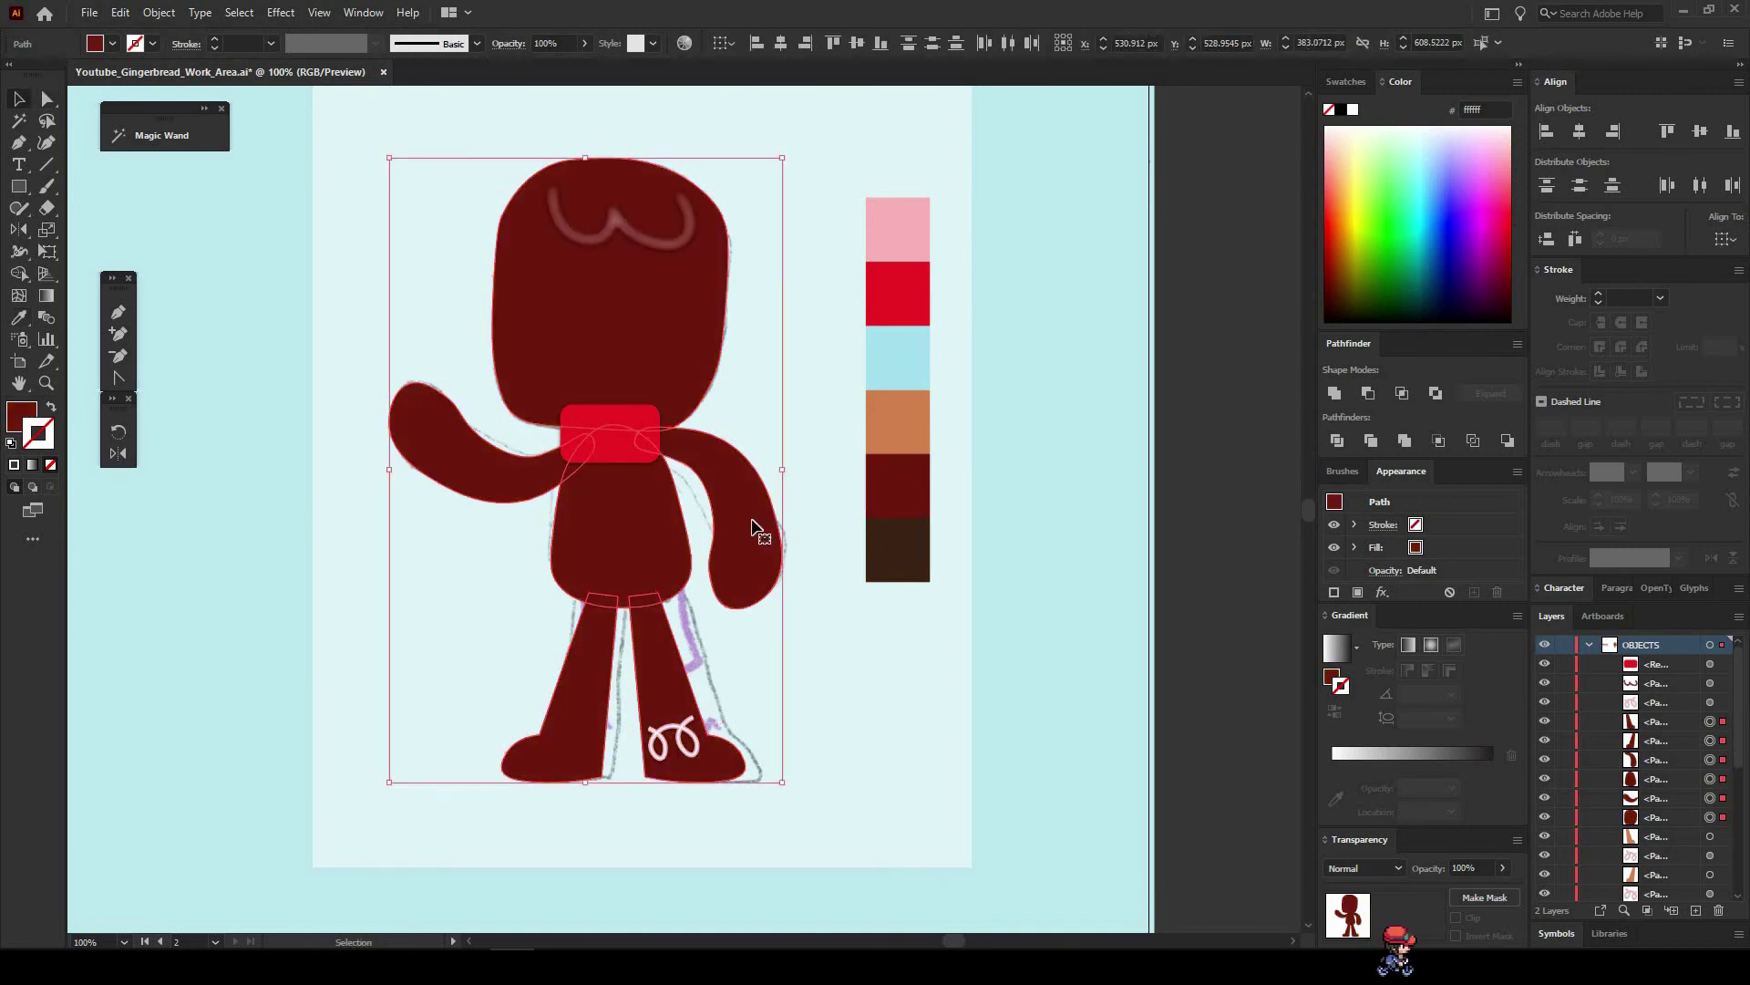
right_click(743, 513)
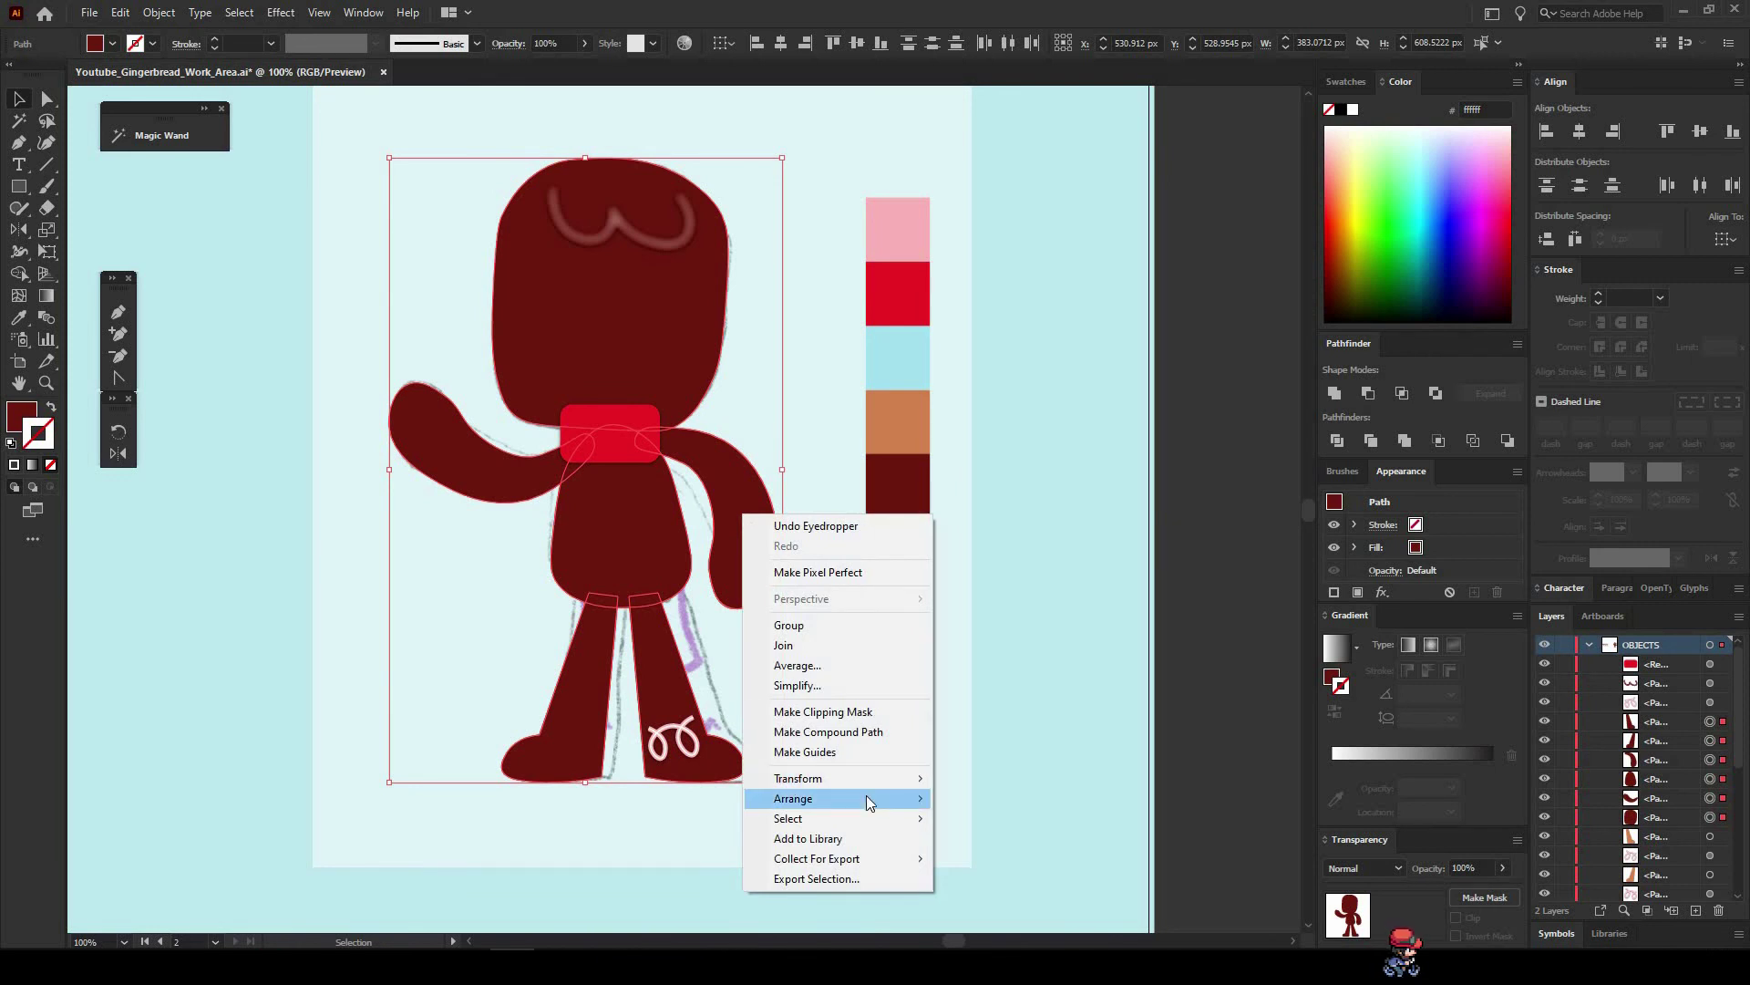
mouse_move(919, 798)
click(1001, 859)
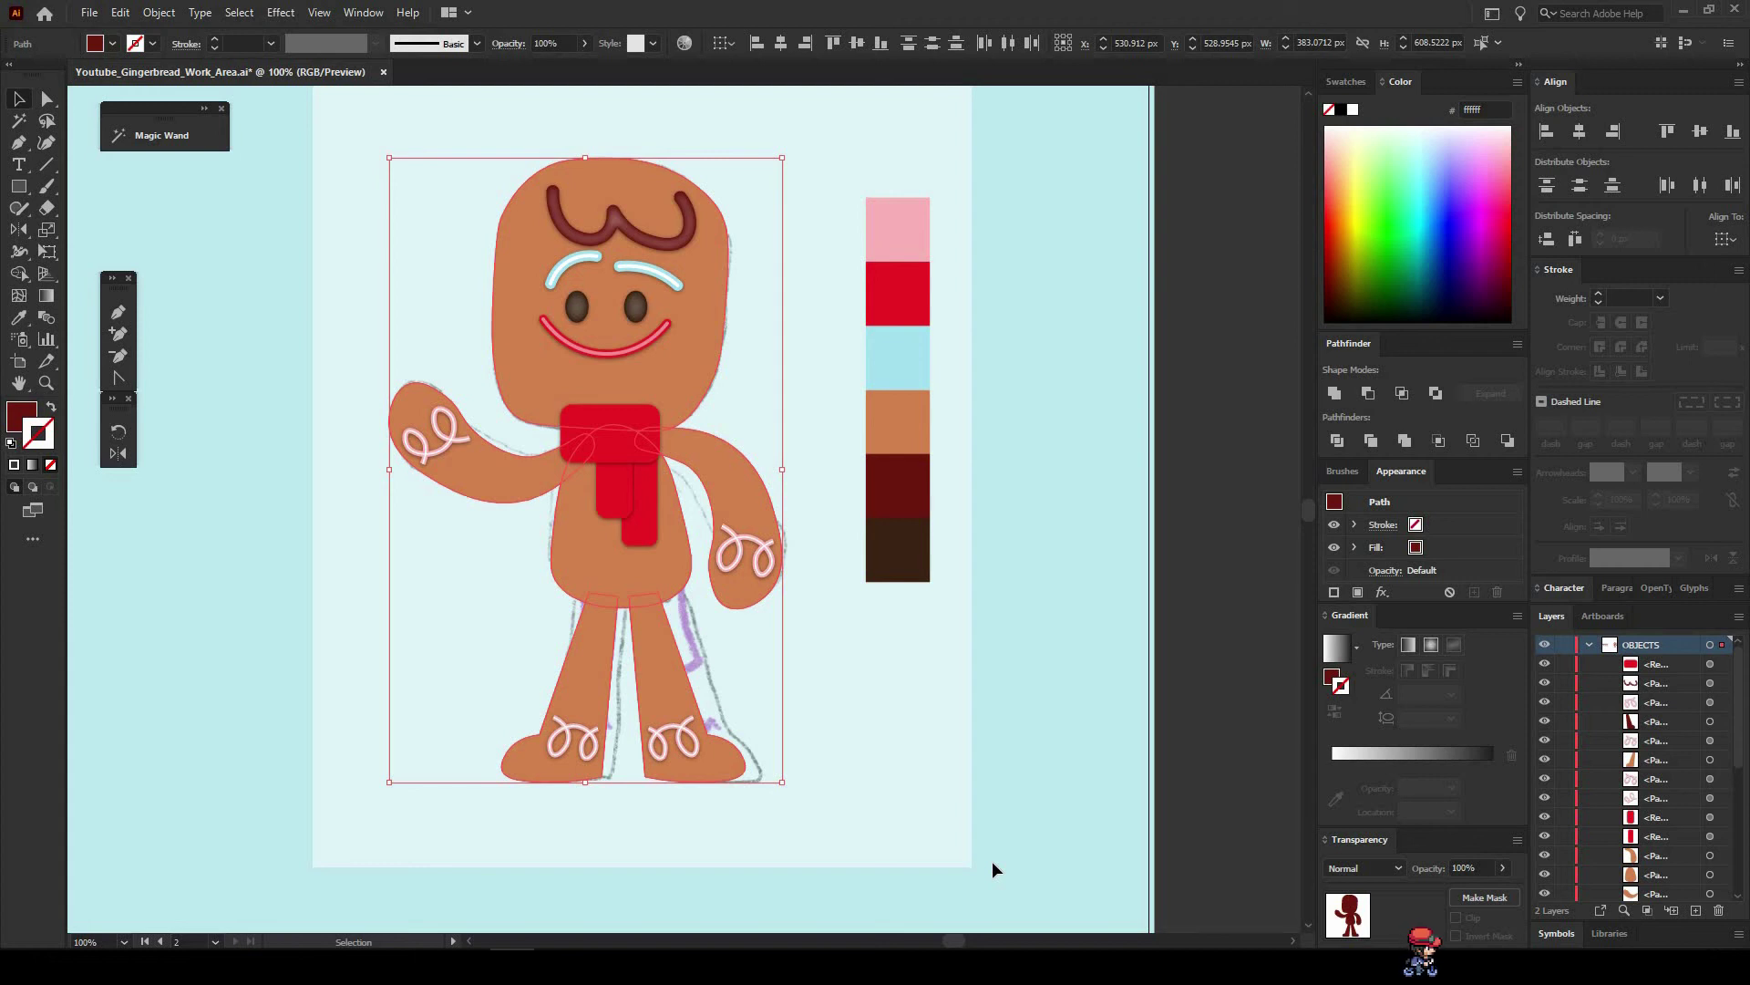
Offset the dark red body copies 20 px to the right, group them and deselect.
key(shift+Right)
key(shift+Right)
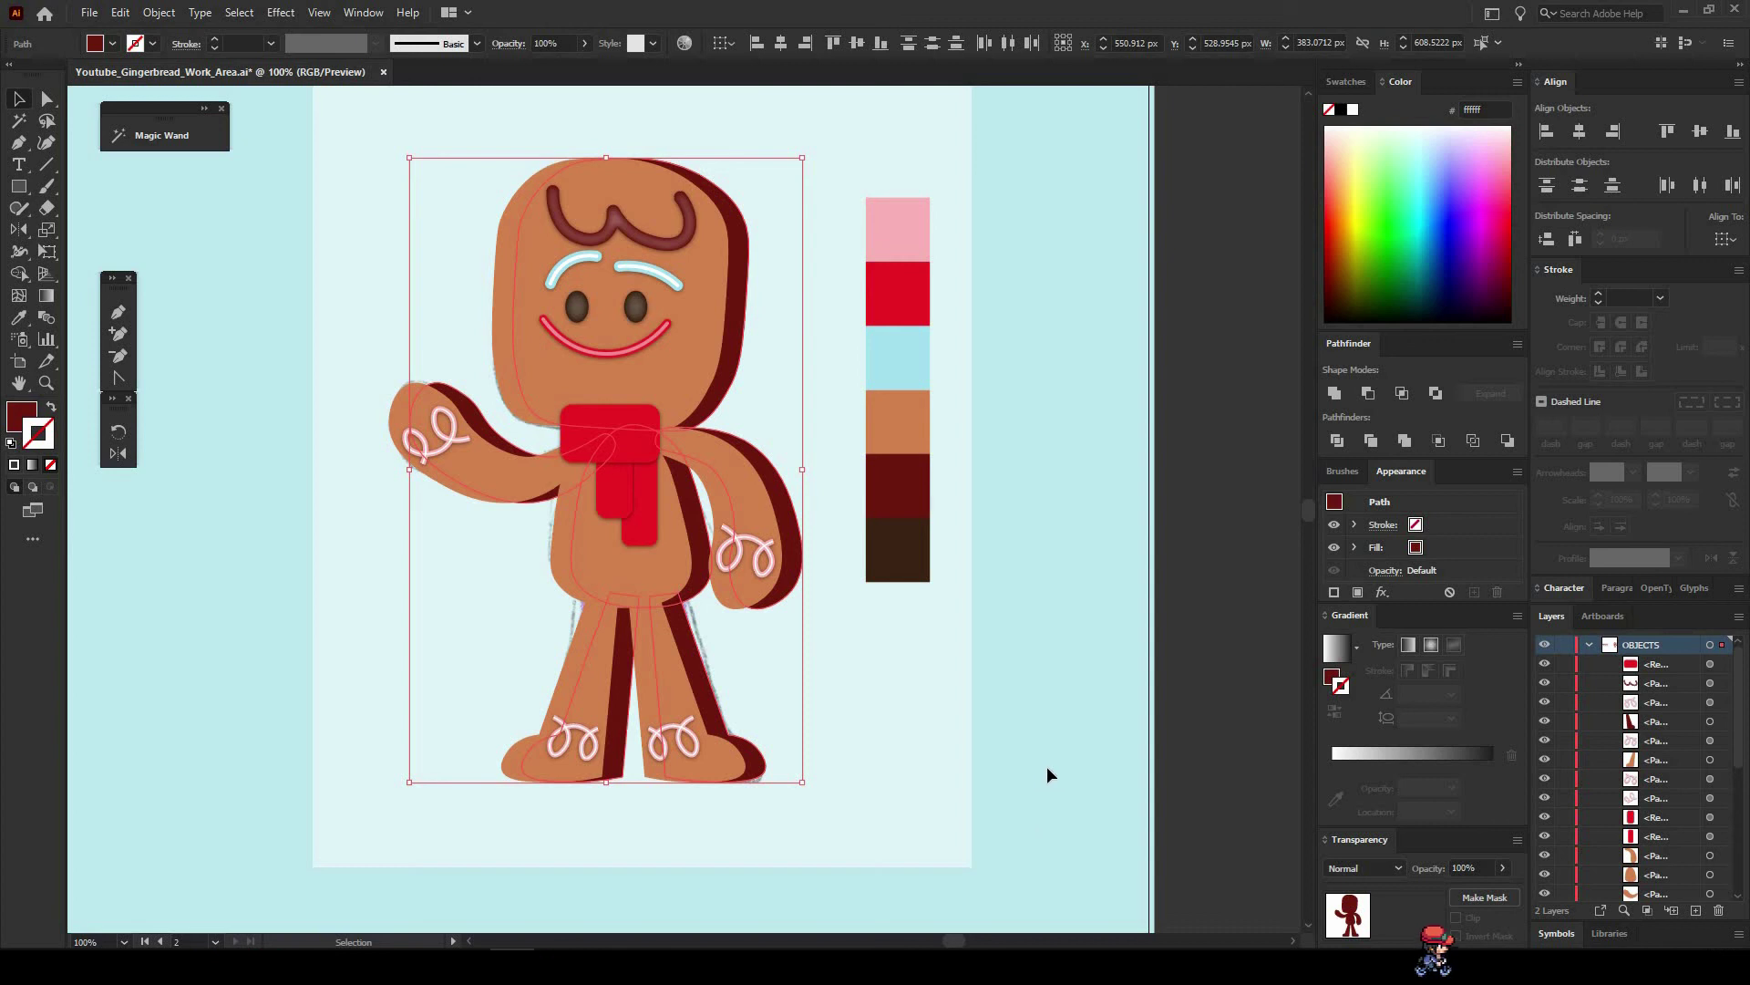
key(a)
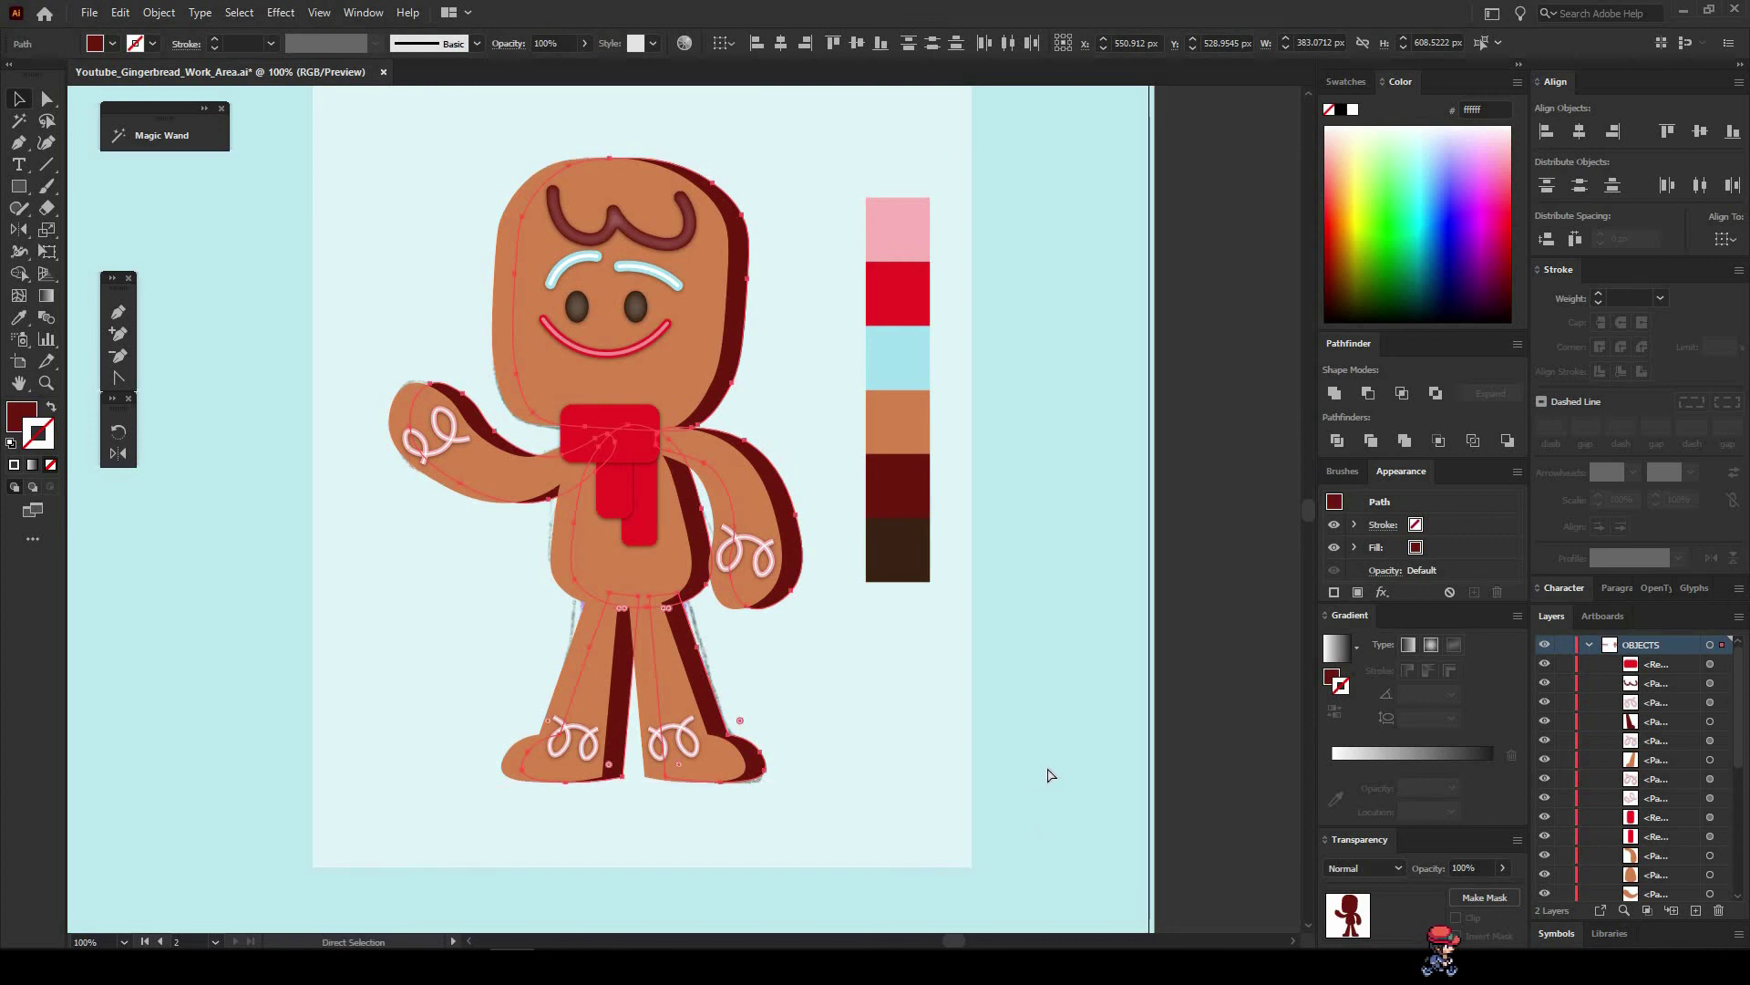
key(ctrl+g)
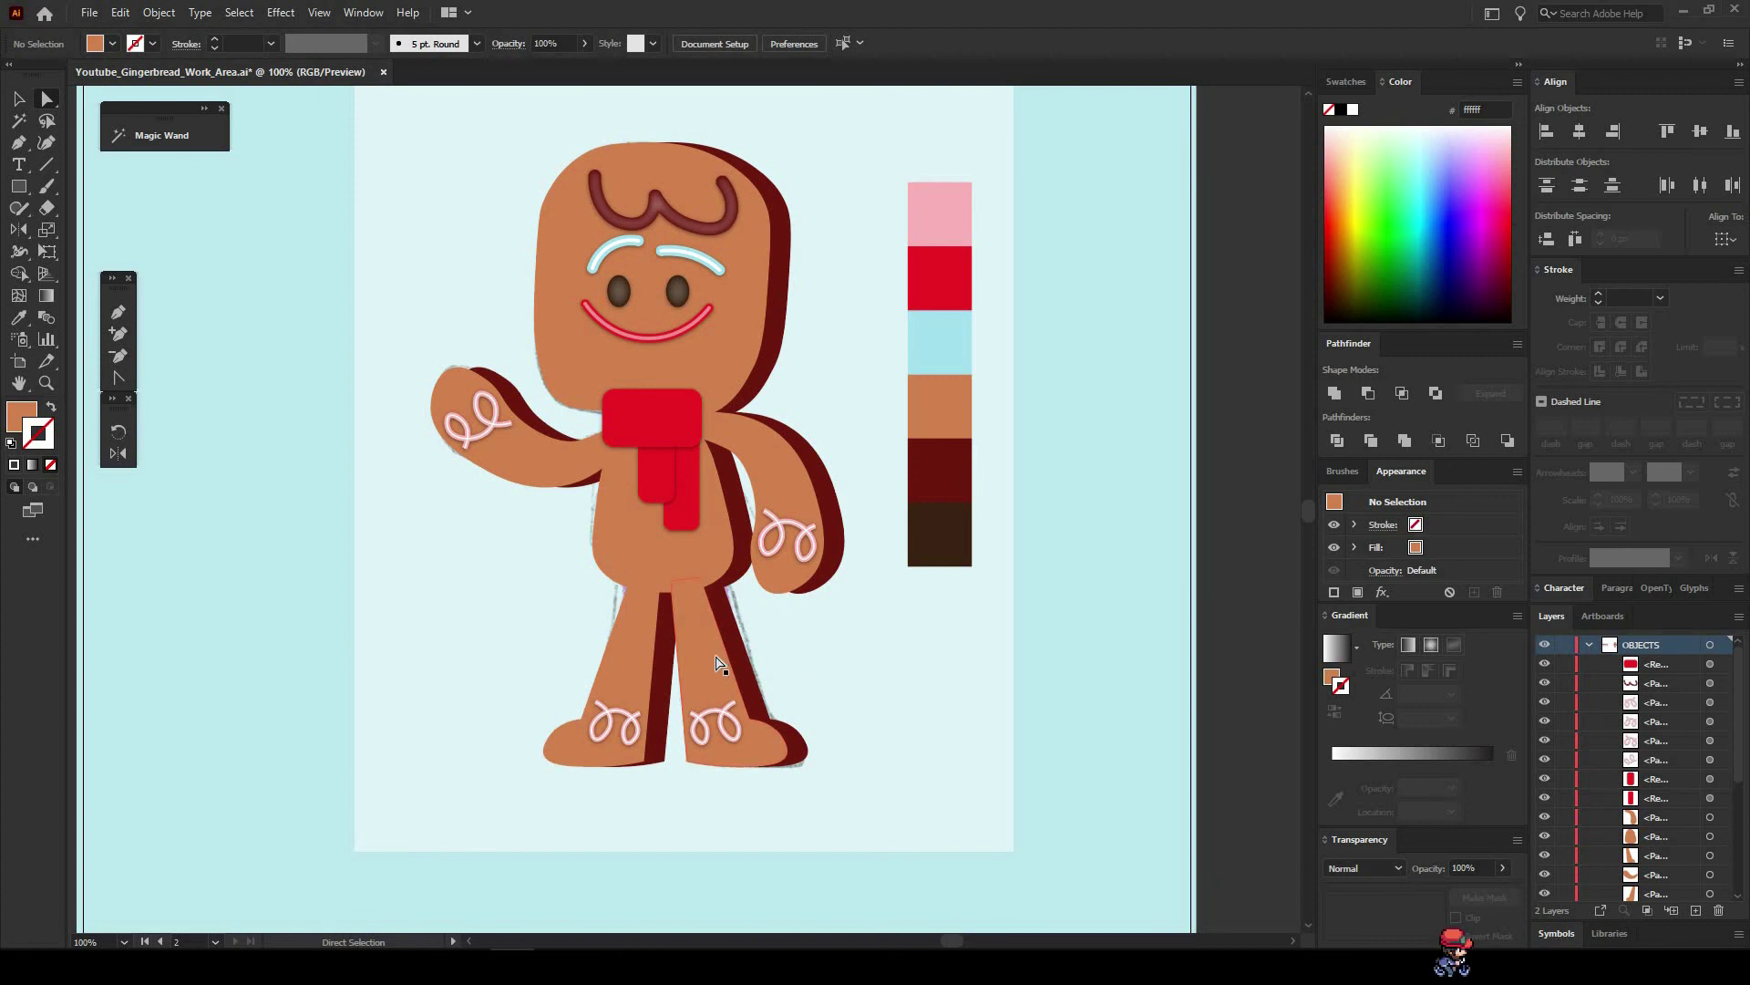
Apply a dark brown Hard Light Inner Glow to all the tan body parts: 50% opacity, 30 px blur, from the edge.
click(641, 671)
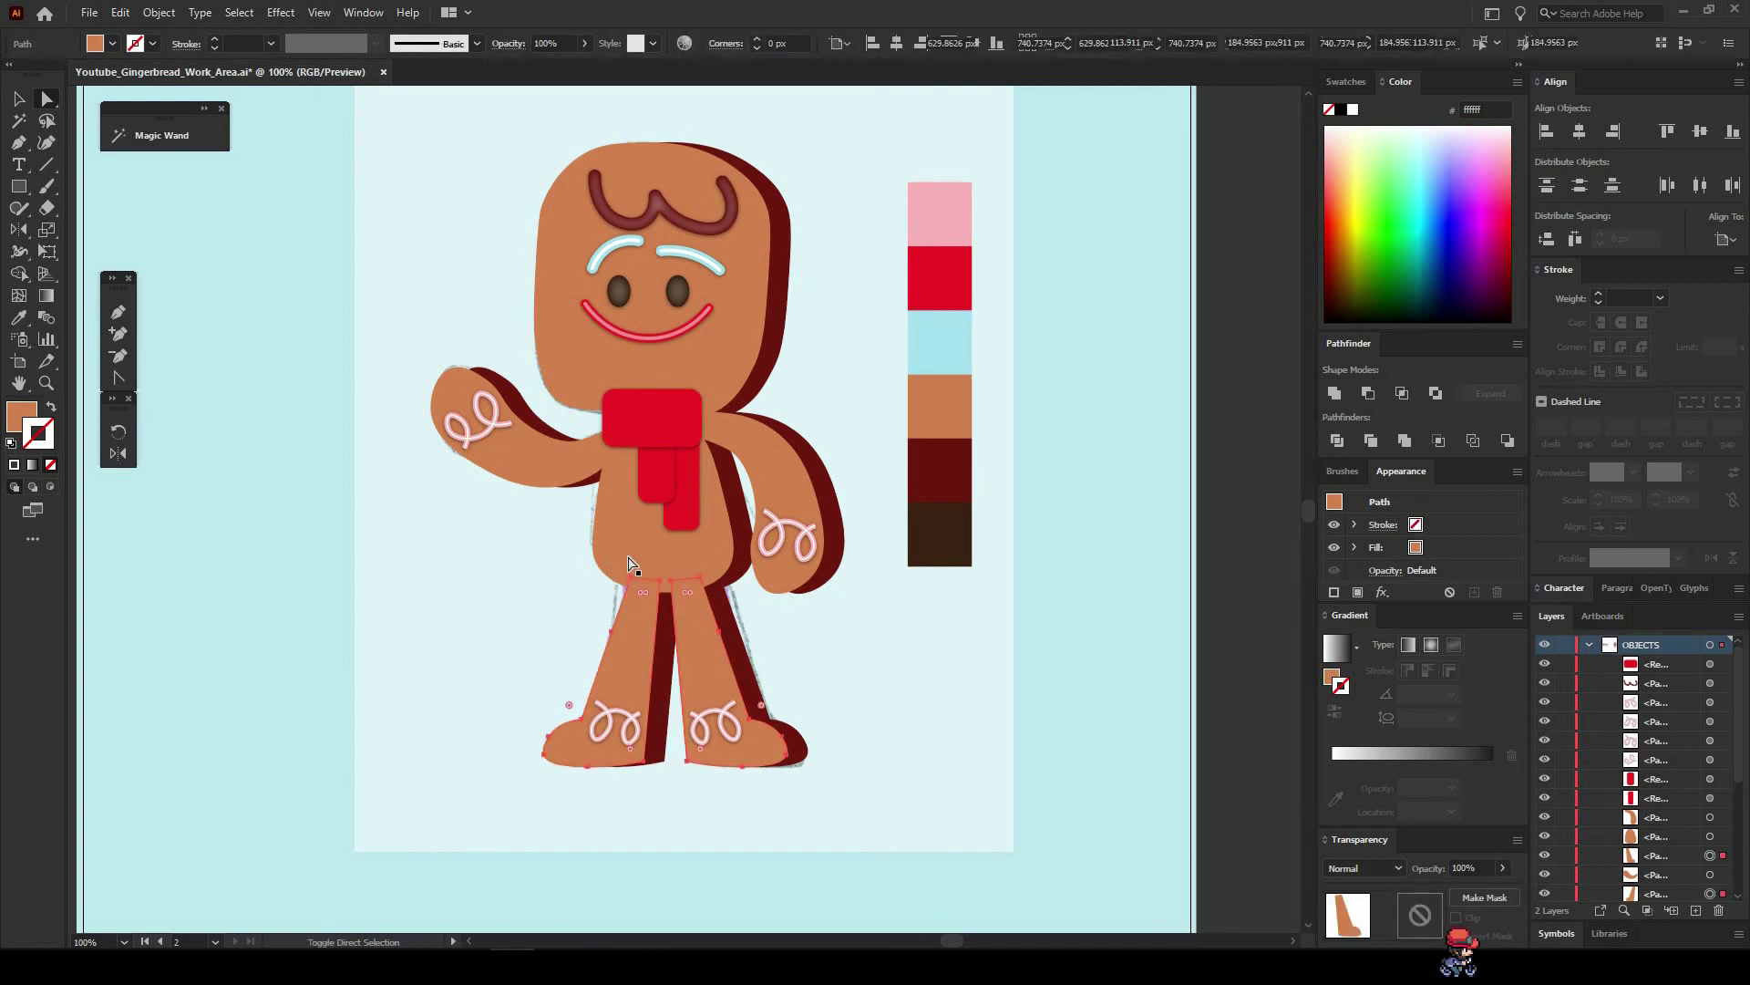
shift+click(629, 557)
shift+click(534, 460)
shift+click(580, 369)
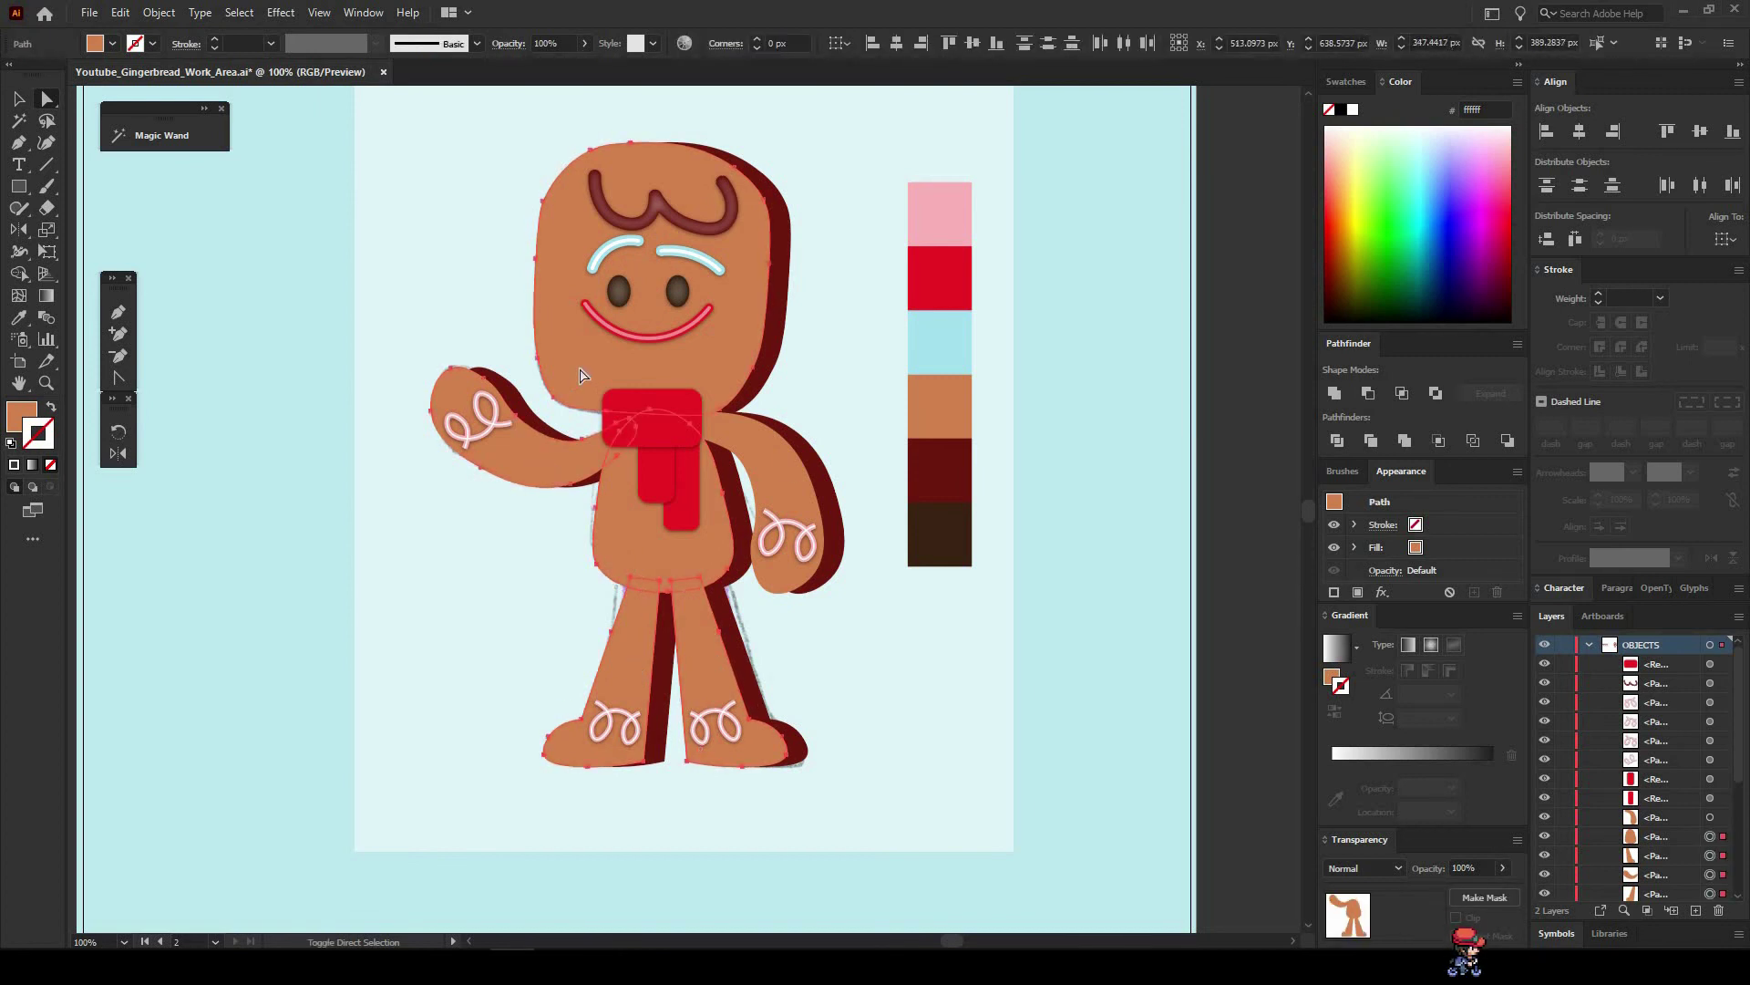
shift+click(772, 484)
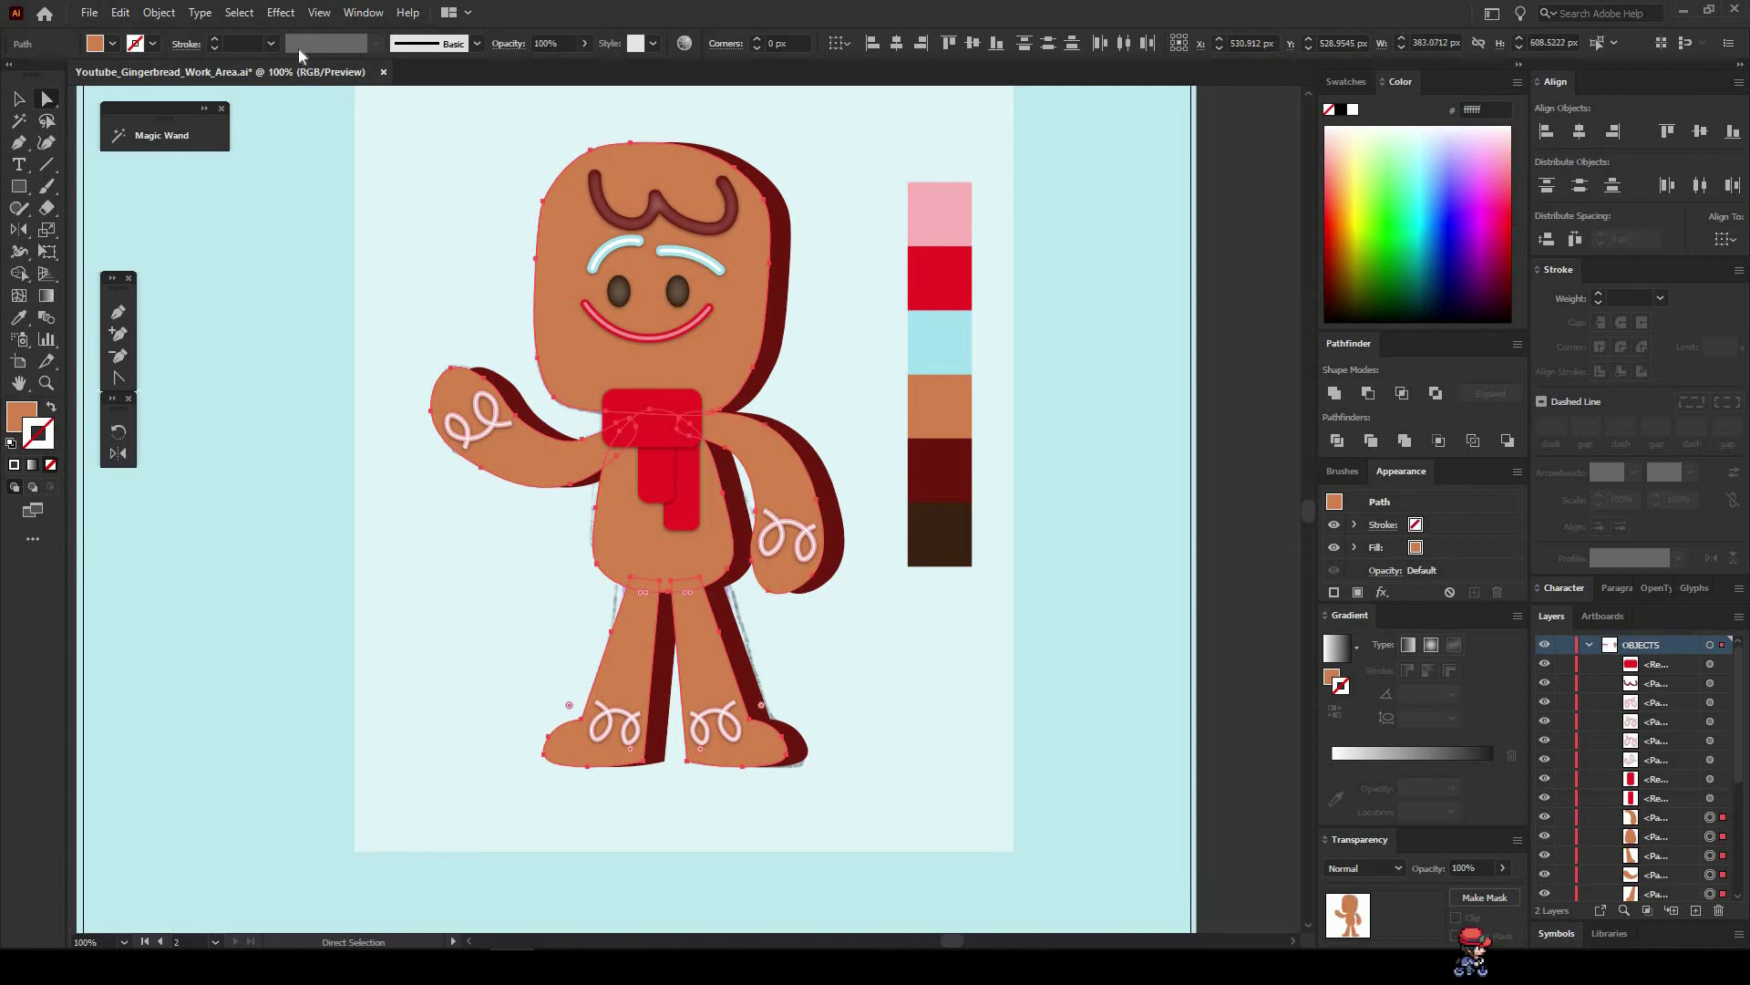
click(282, 12)
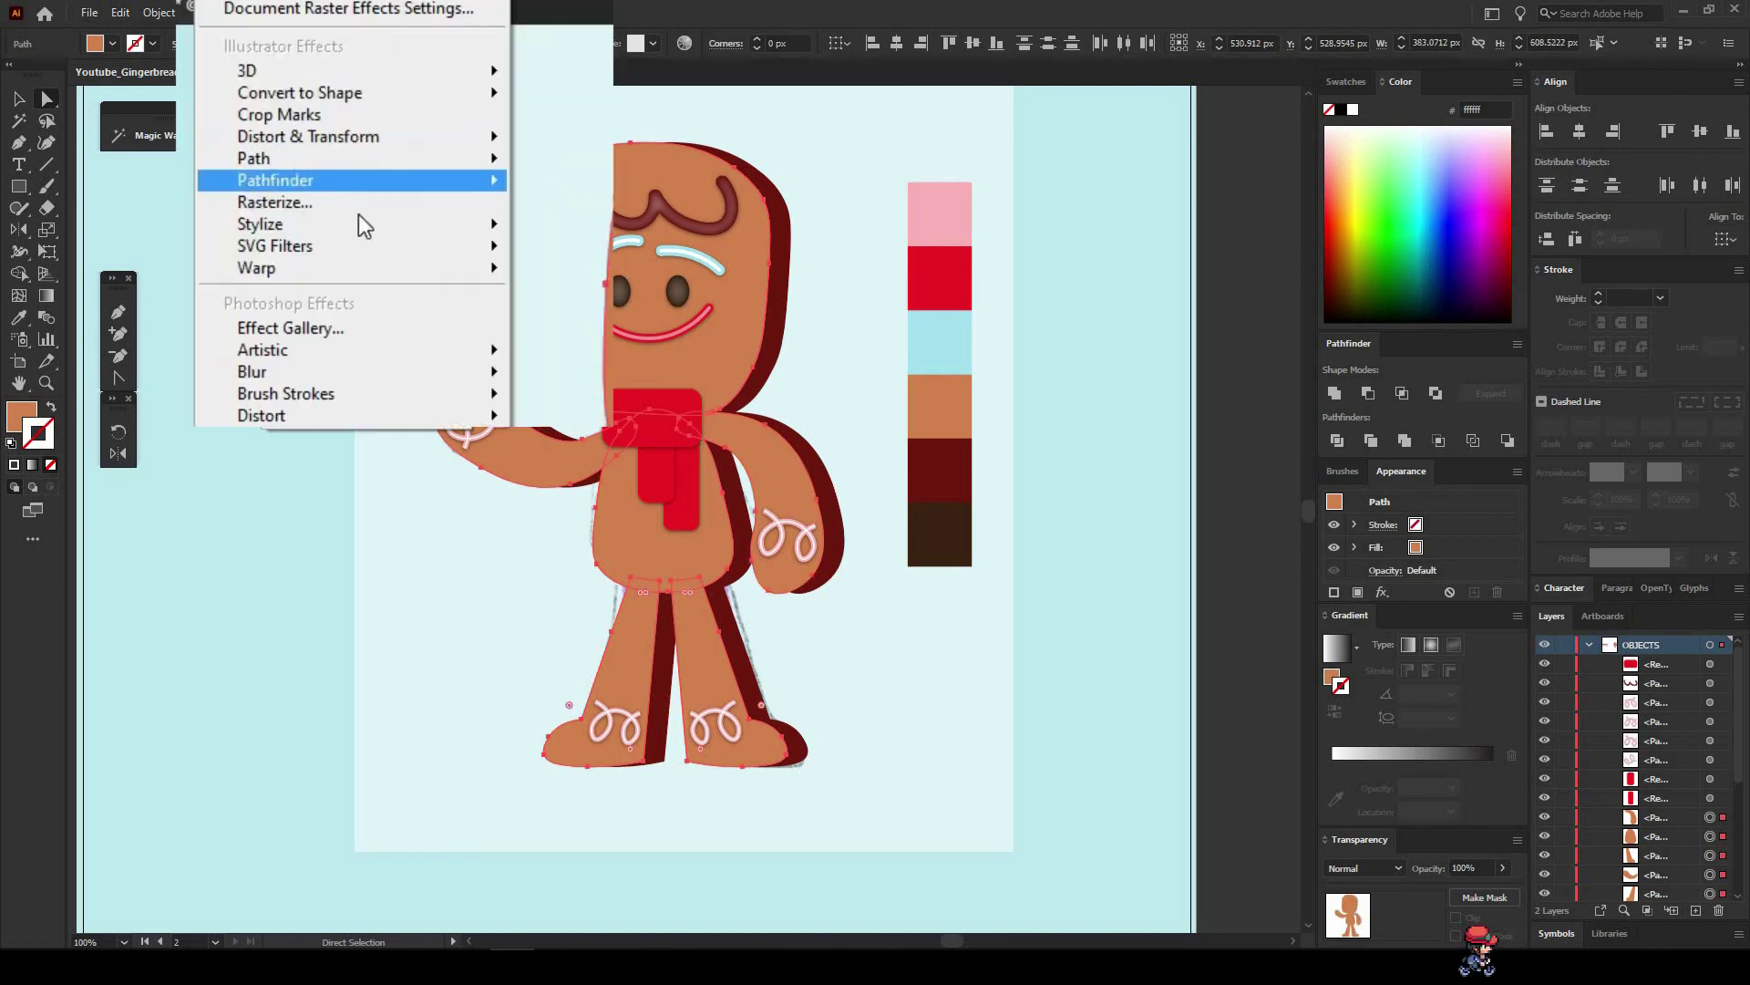
mouse_move(374, 220)
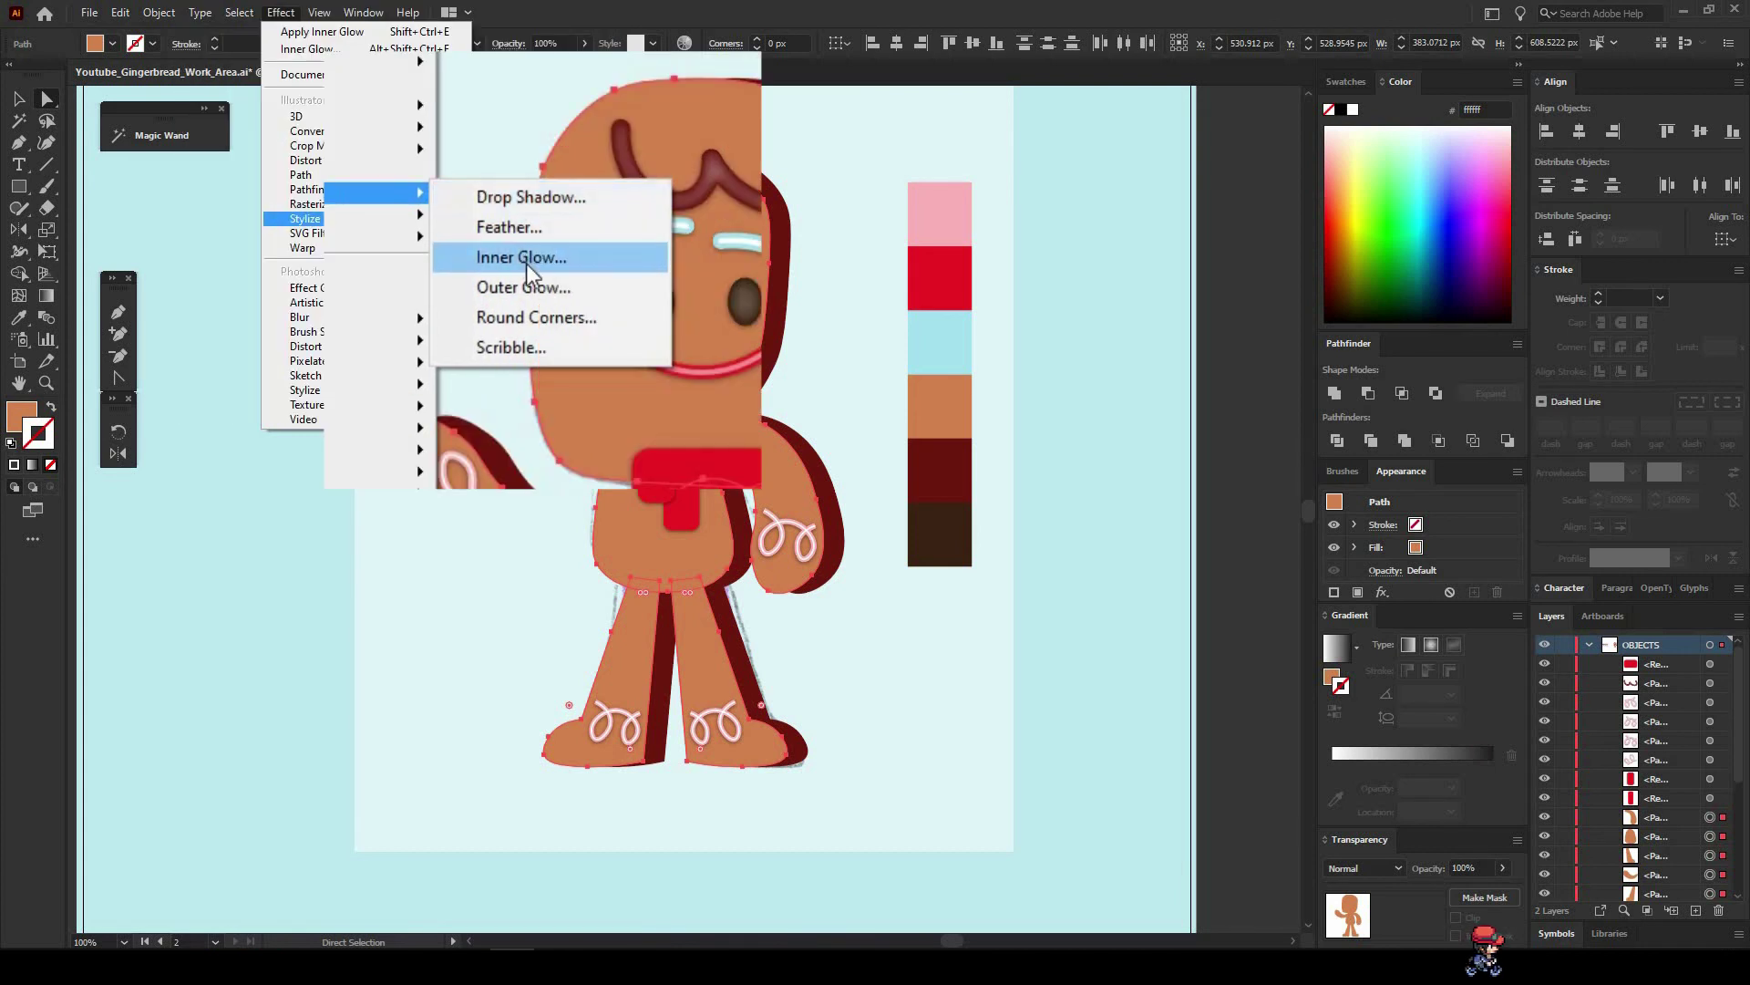
click(559, 261)
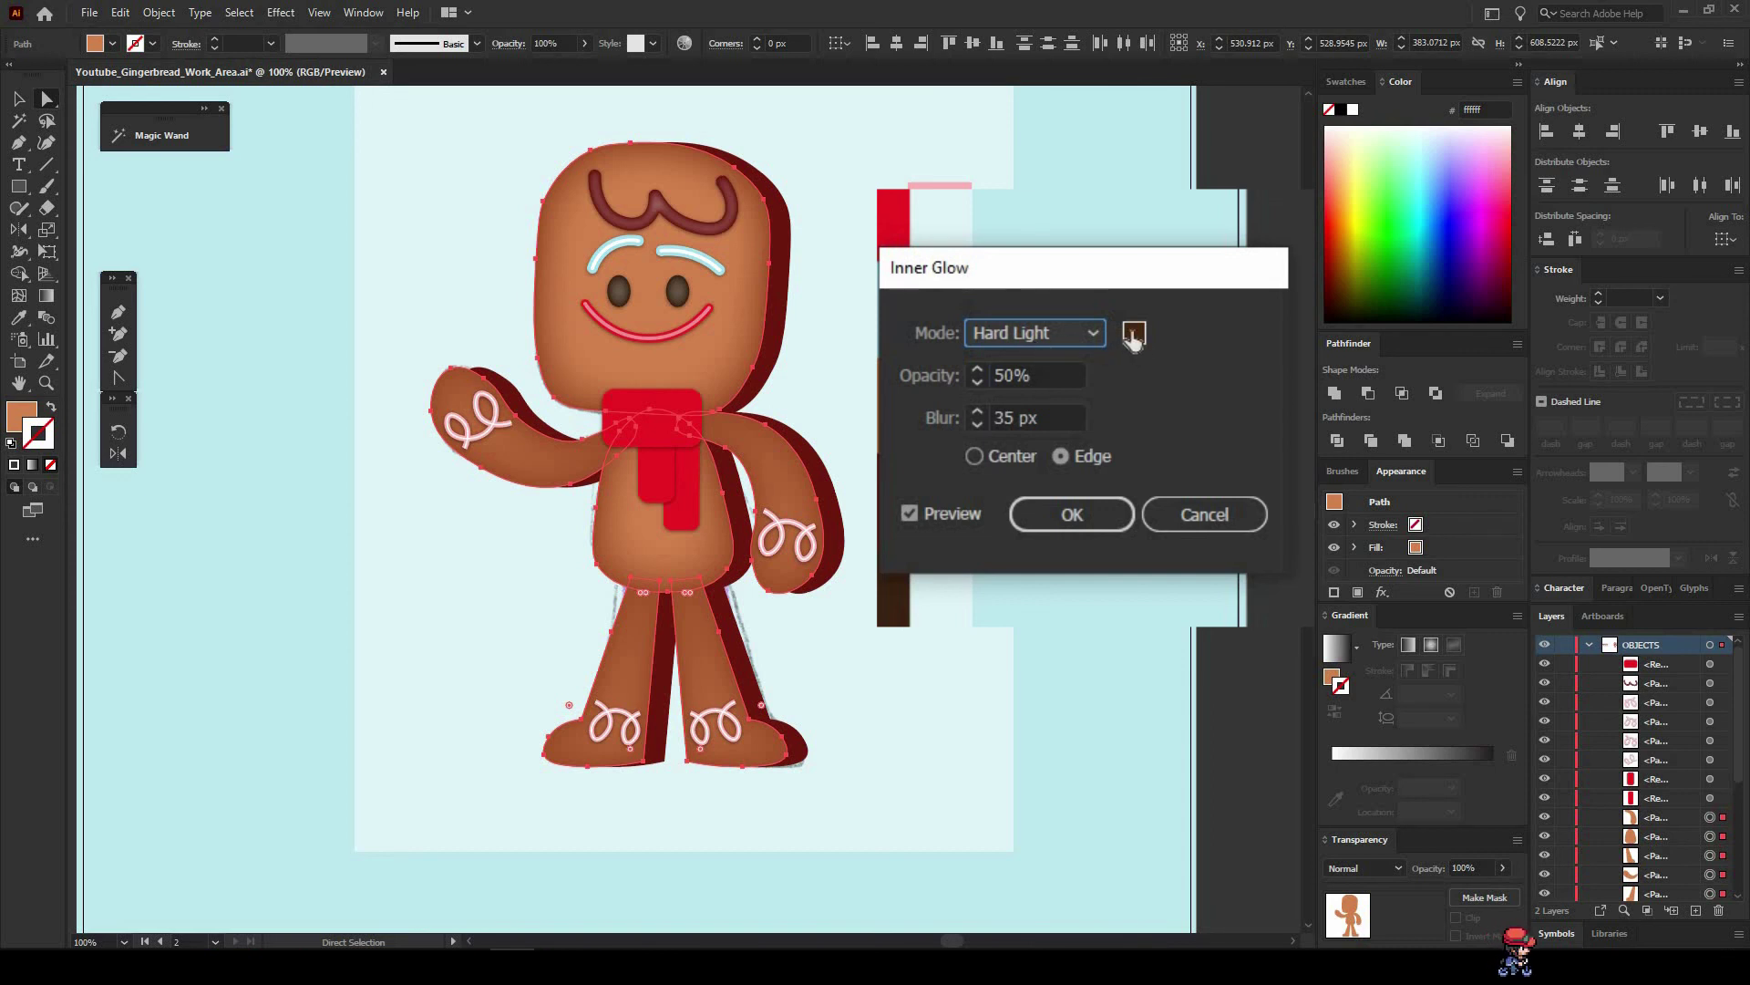
click(1003, 418)
double_click(1003, 417)
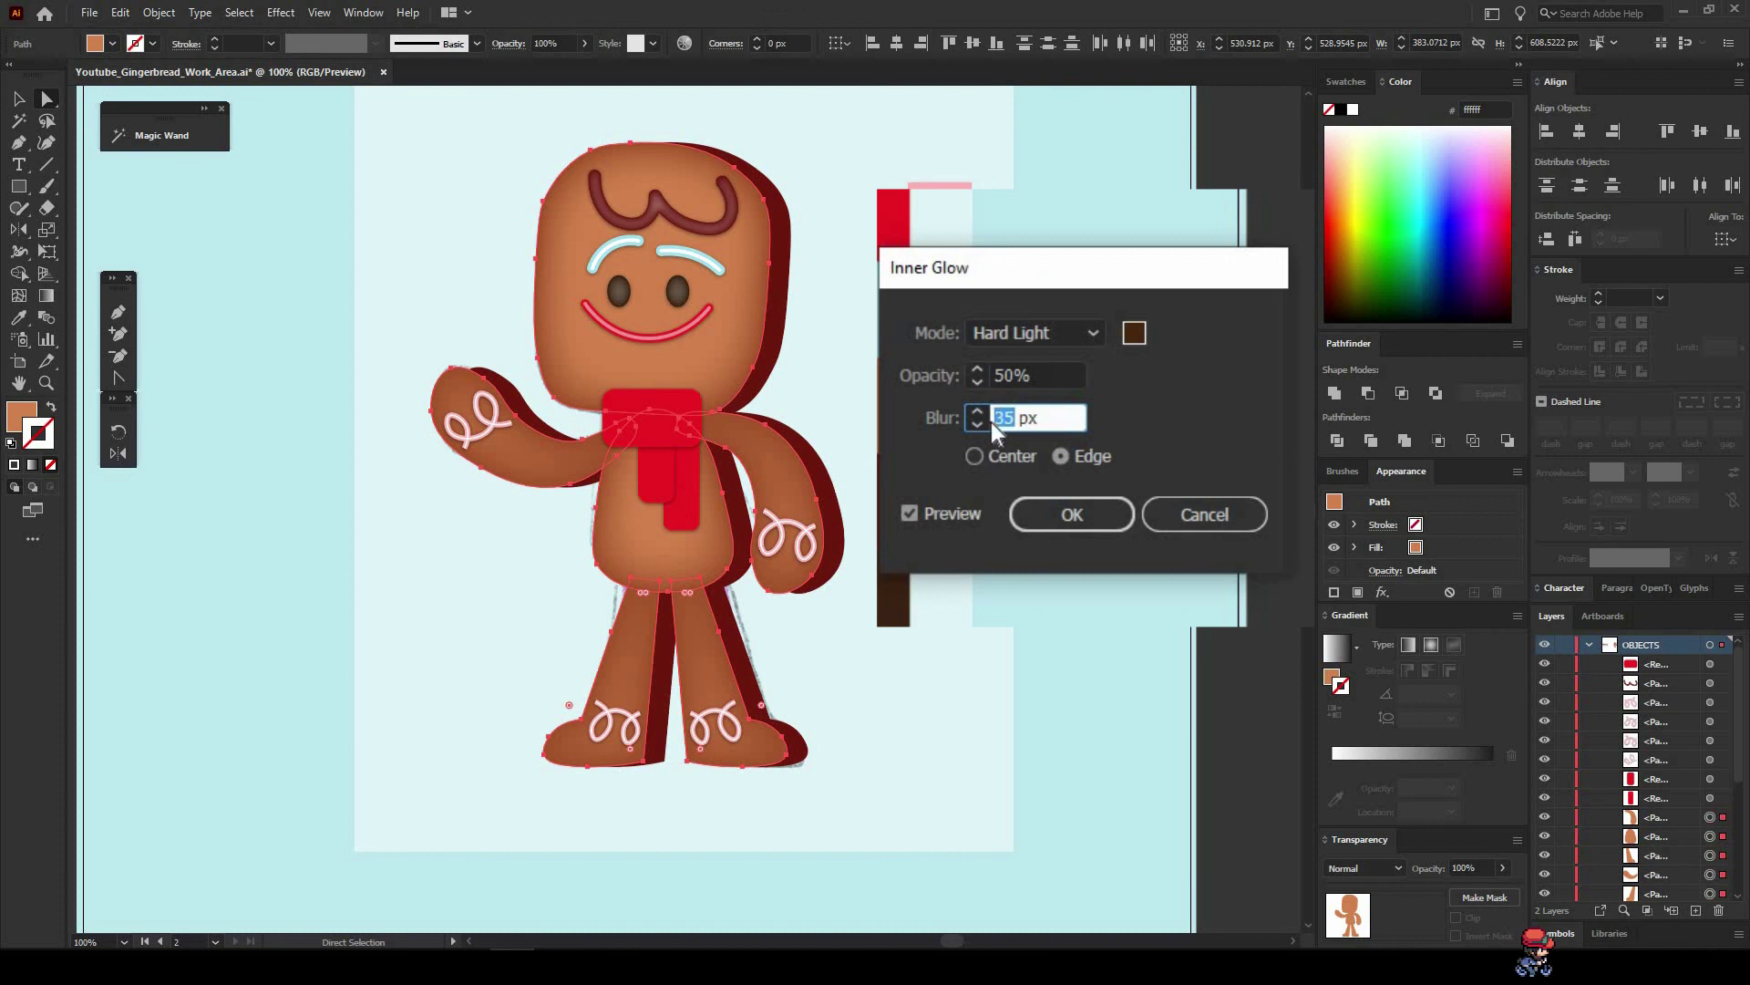
text(3)
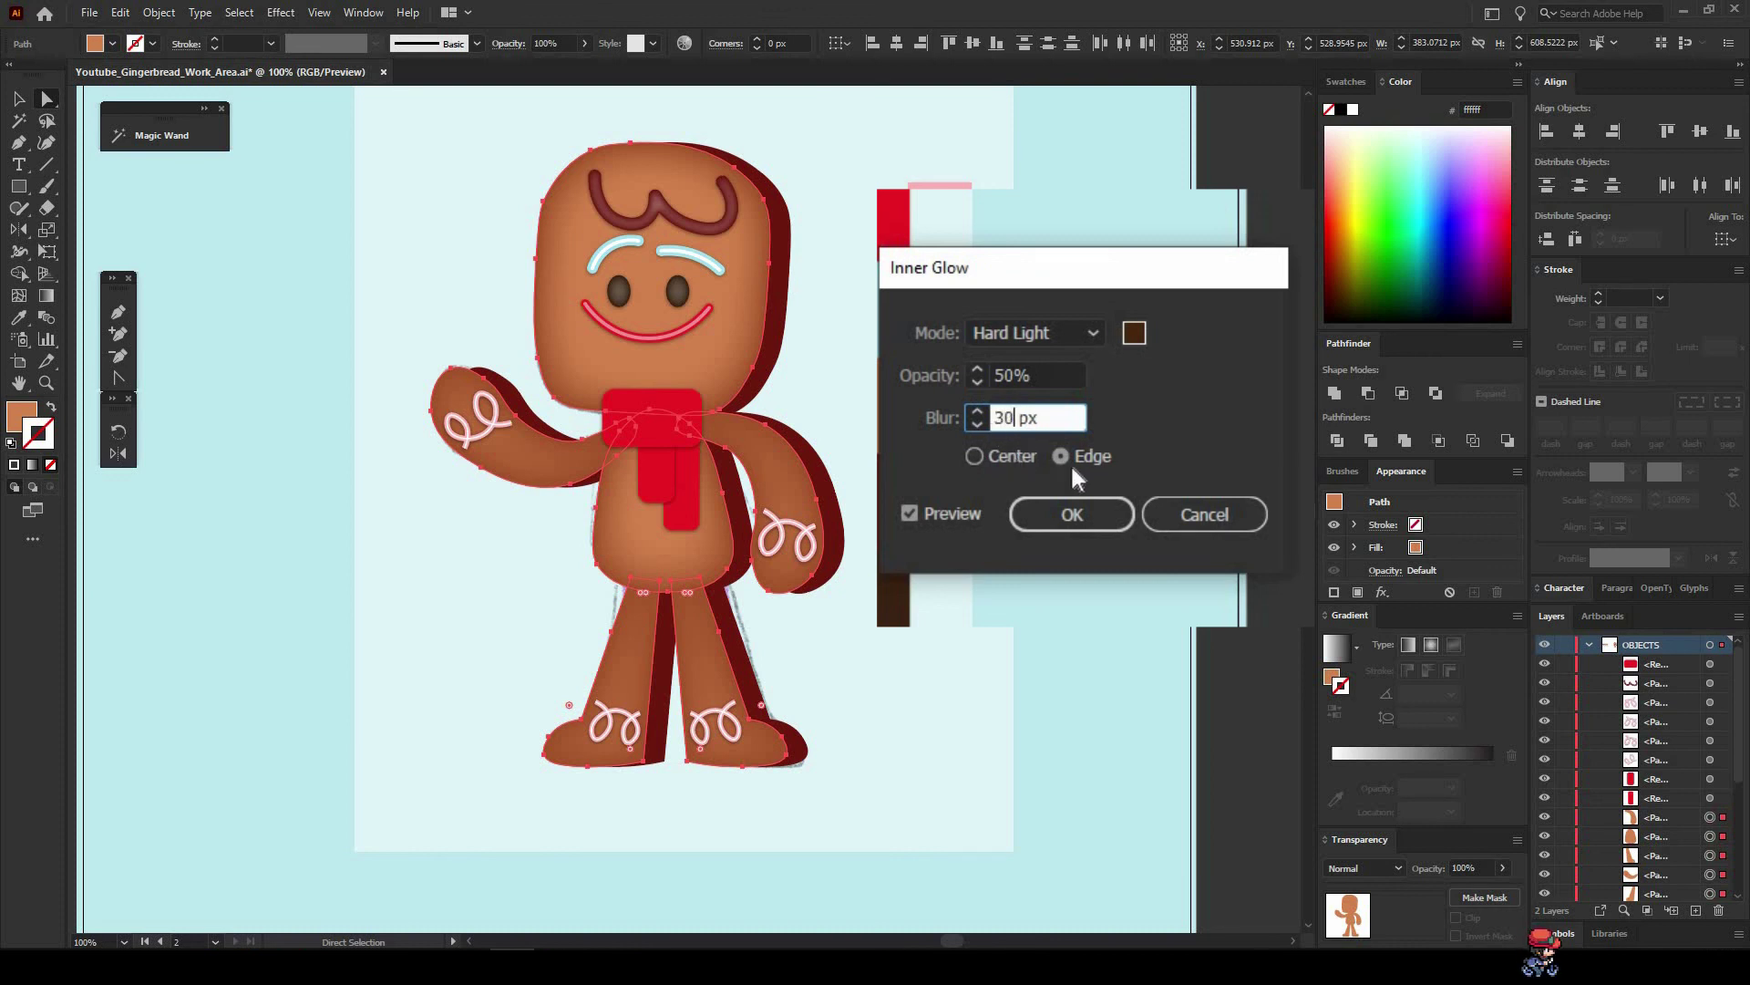
click(1088, 458)
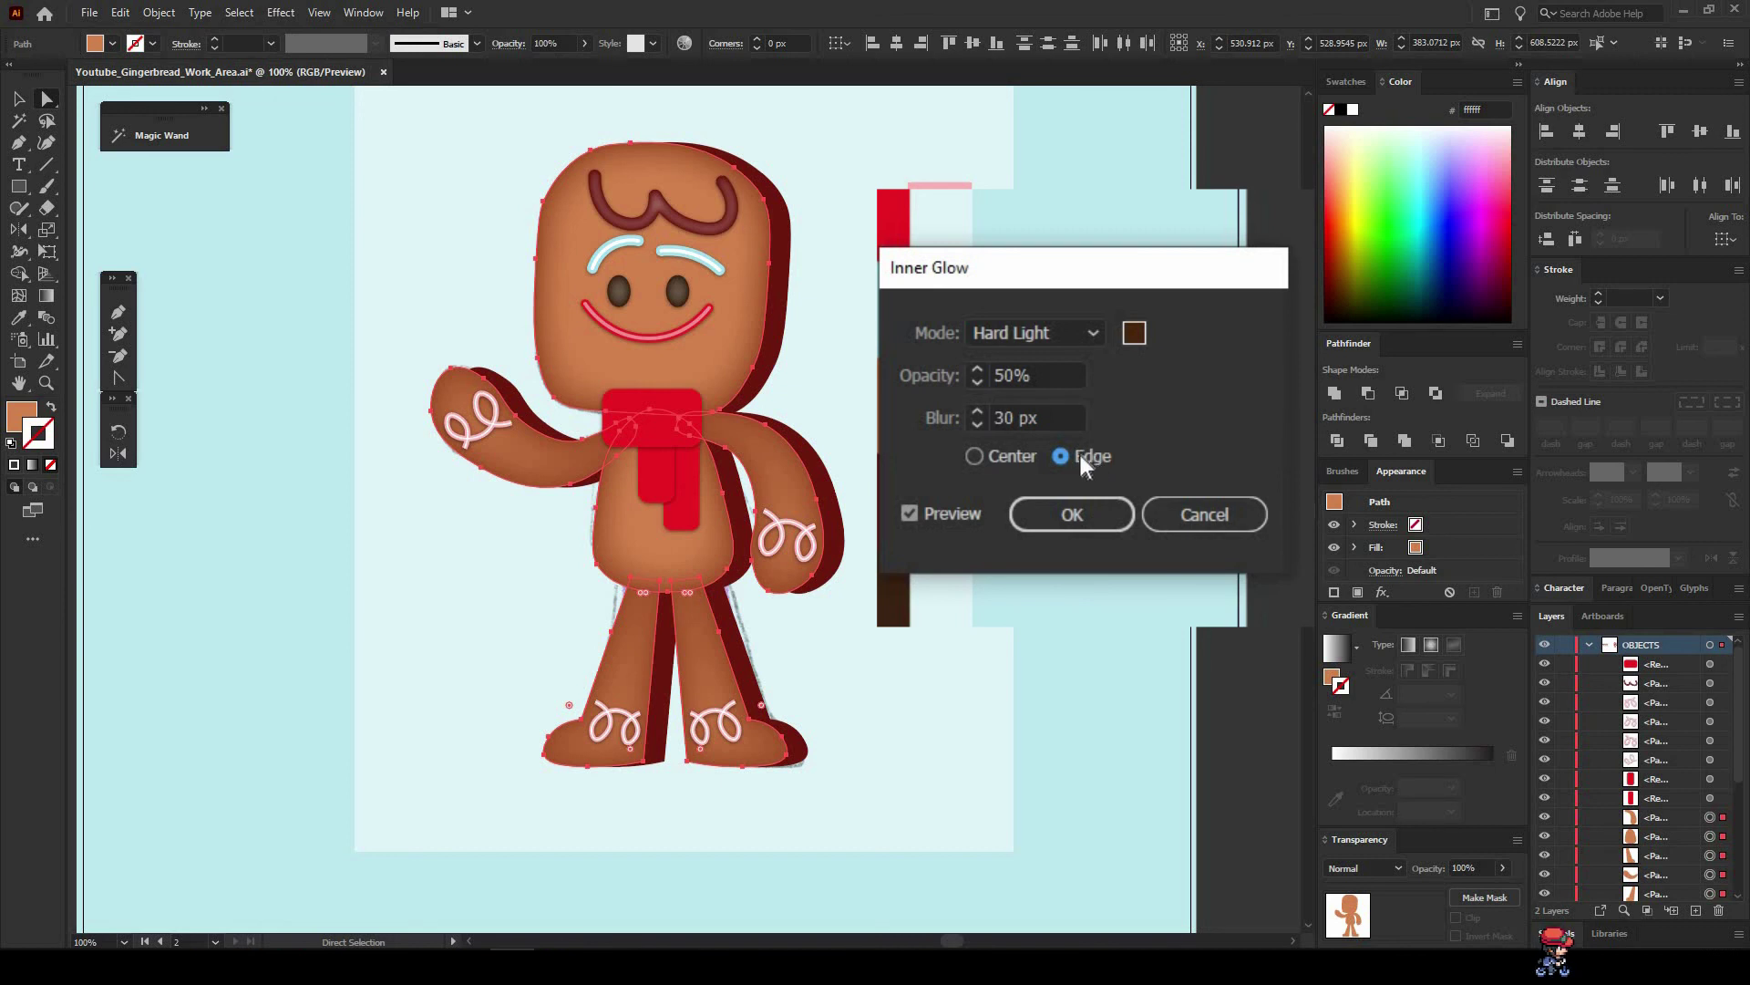
click(1064, 523)
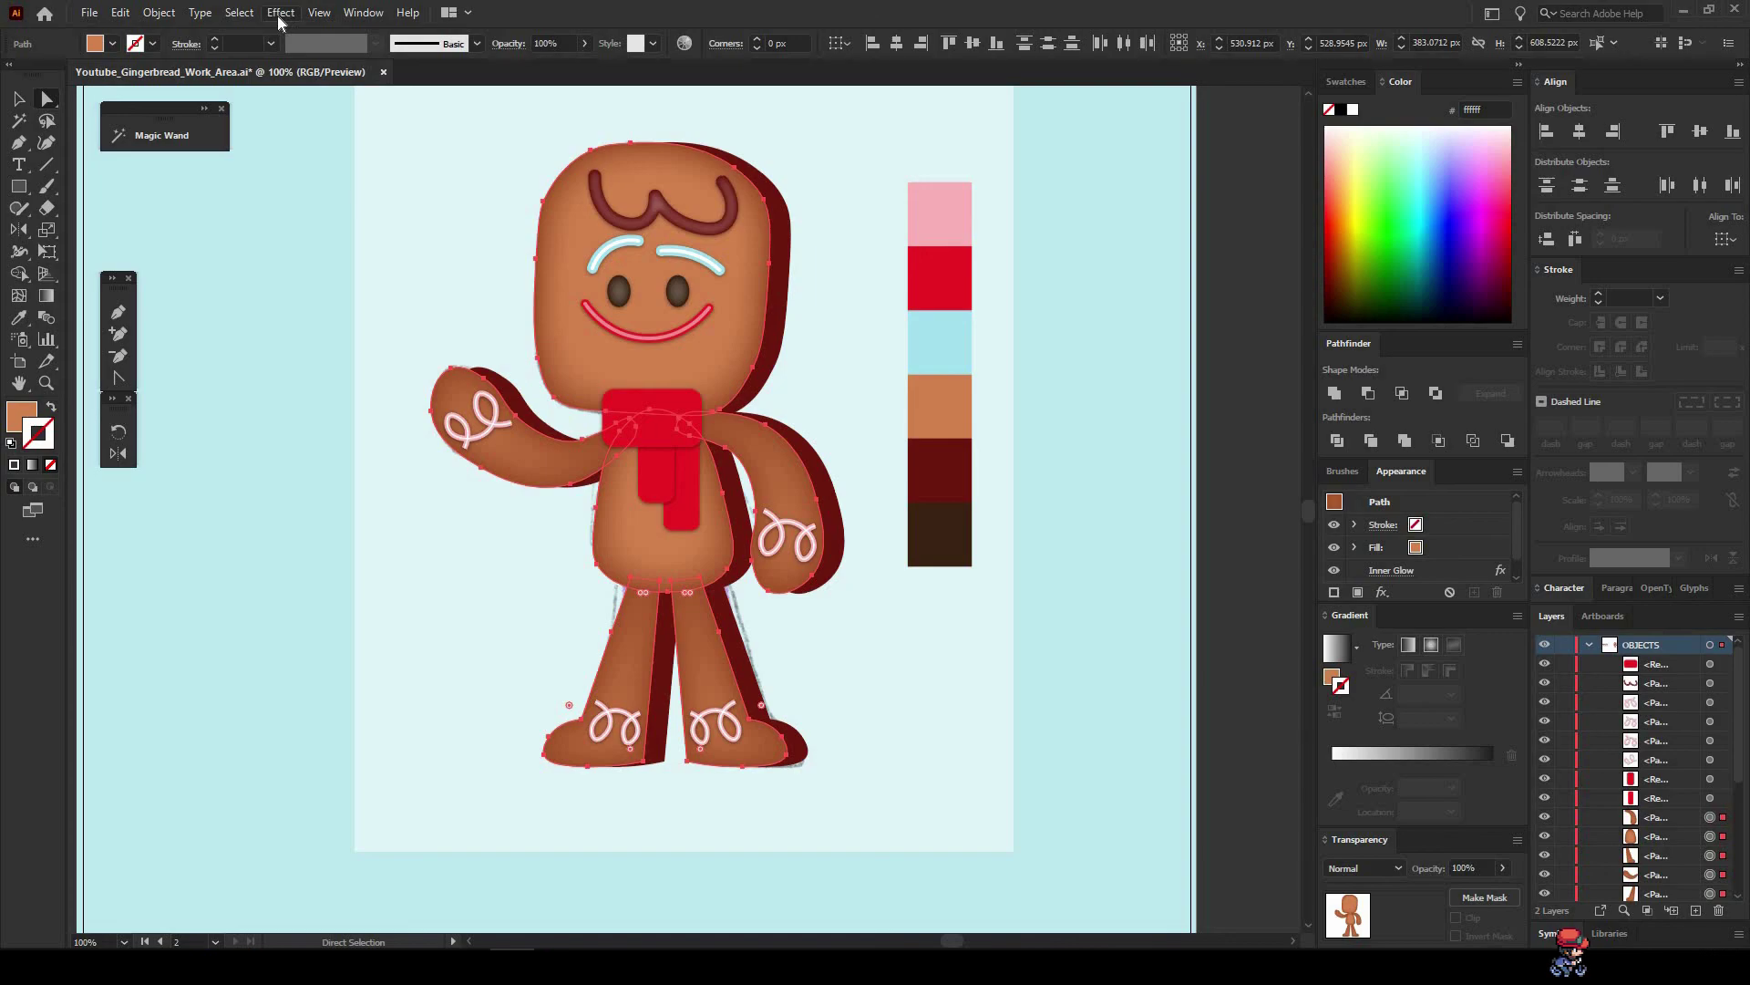
Apply a Texturizer effect to the tan body parts: Sandstone texture, scaling 133%, relief 10, light from Top.
click(280, 12)
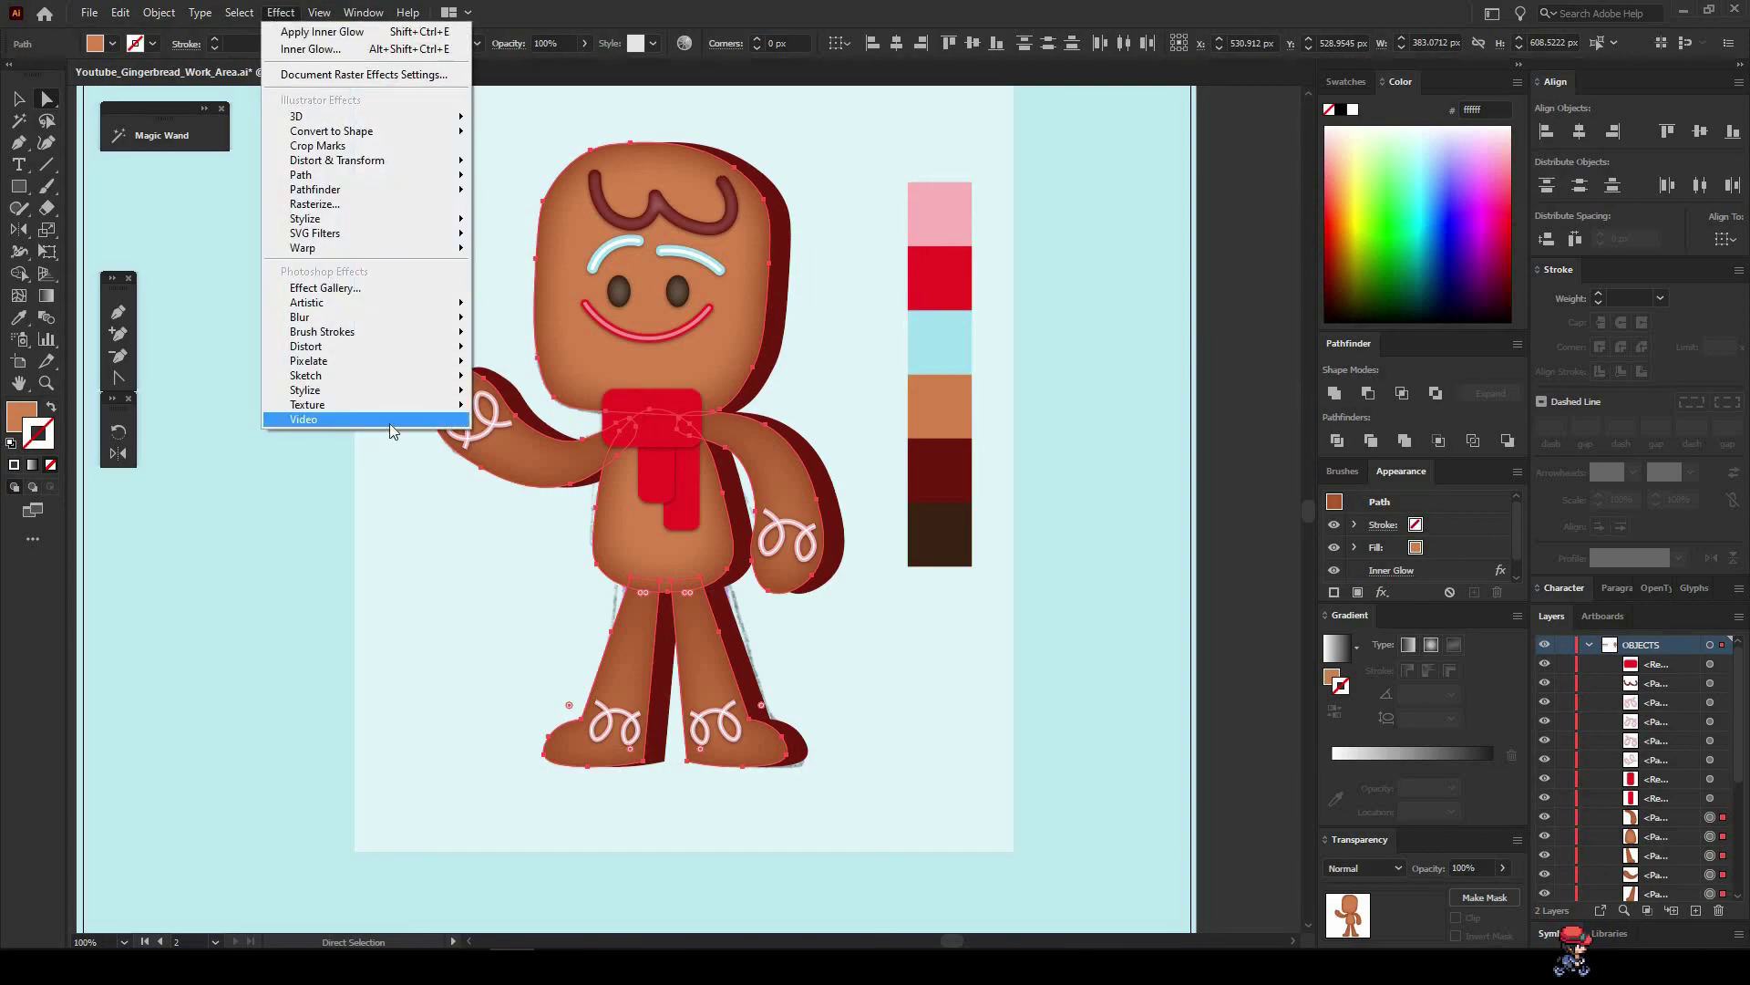
mouse_move(413, 445)
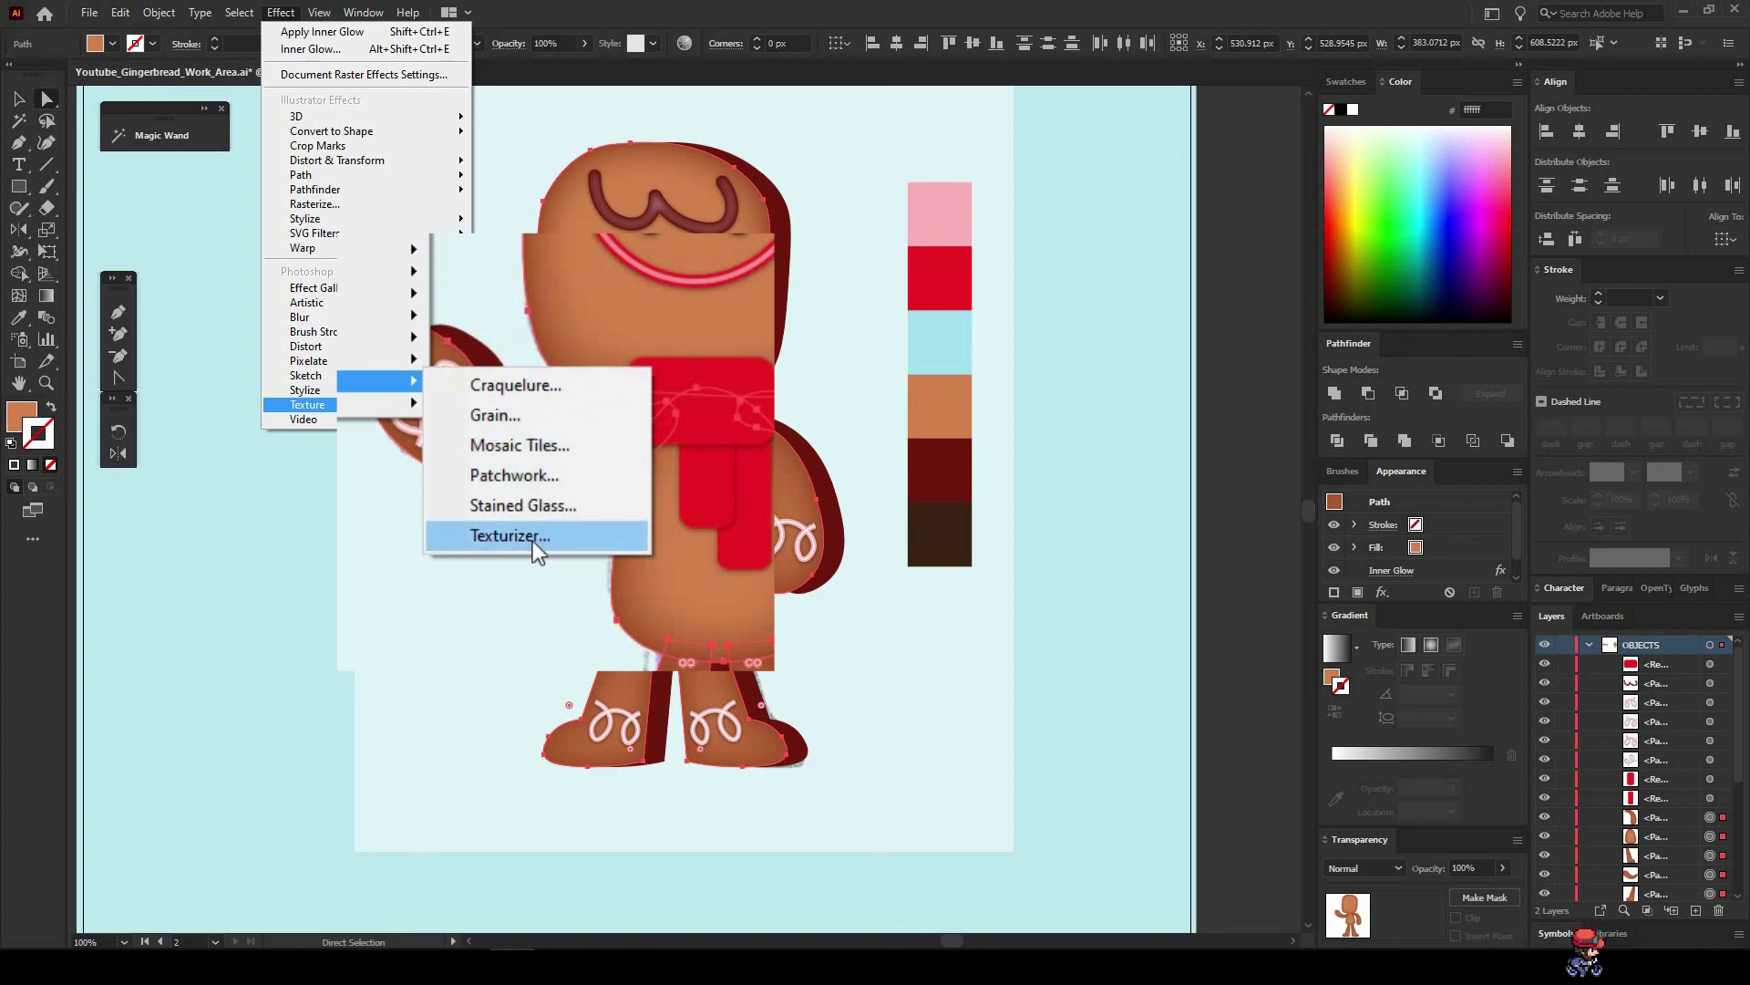
click(532, 536)
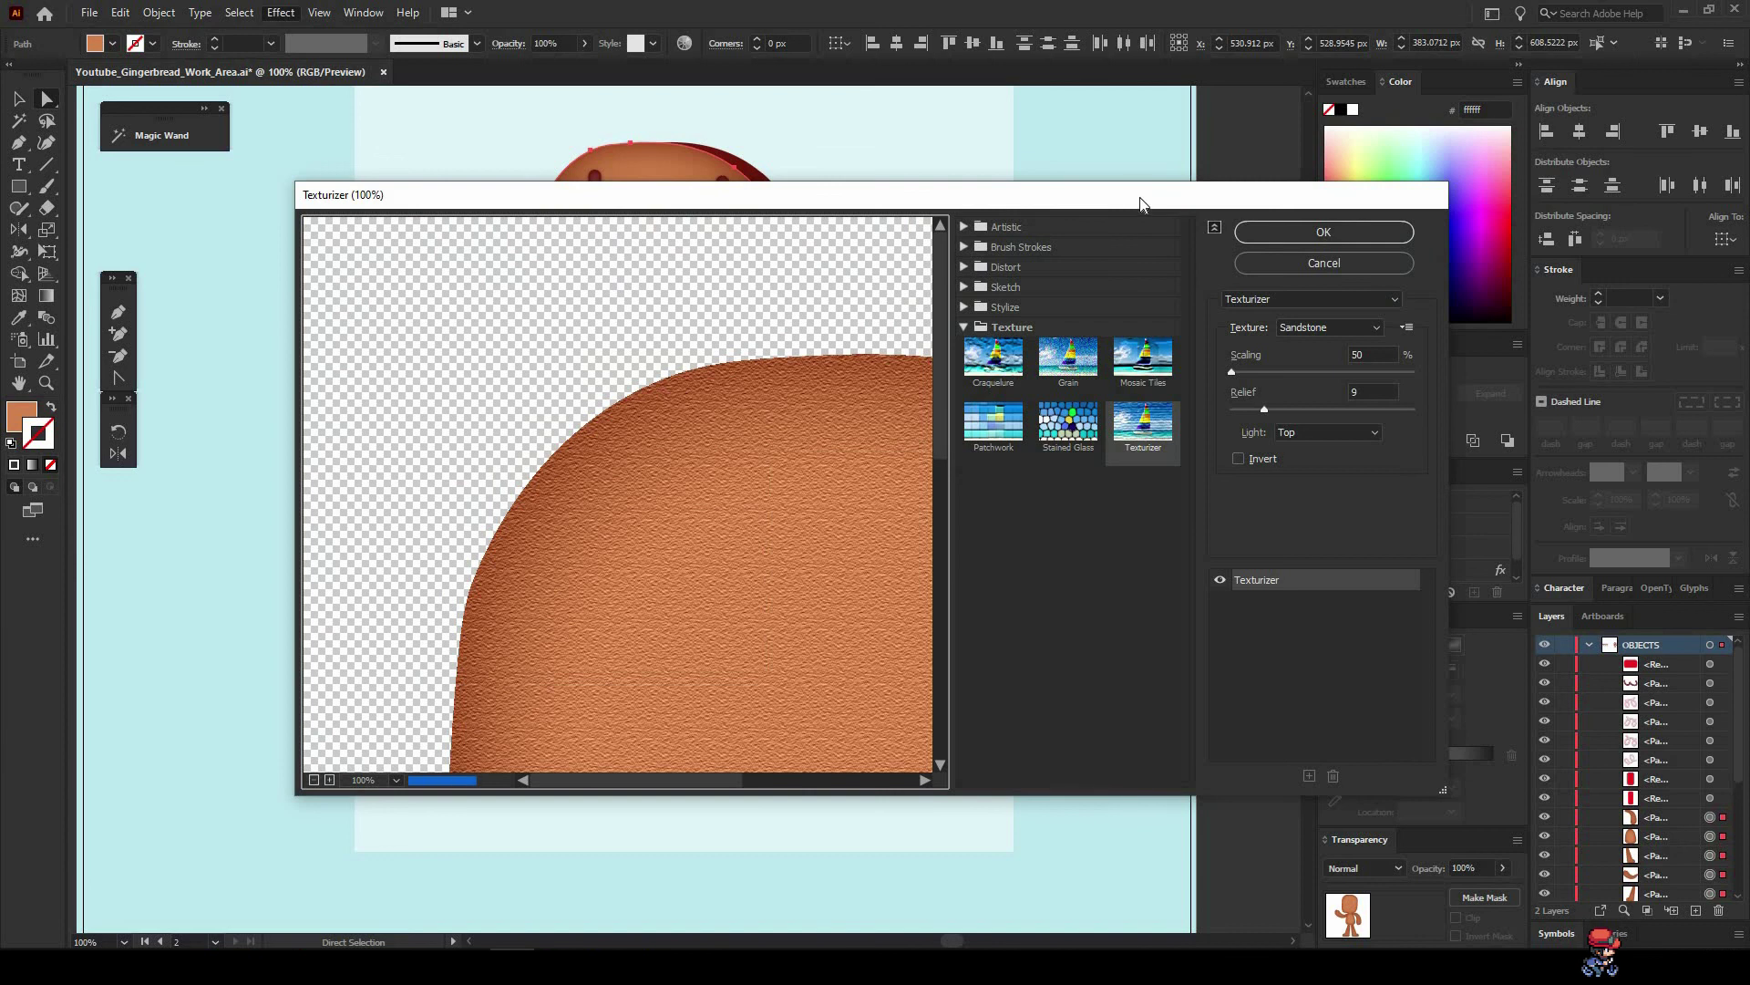
drag(1143, 200, 1505, 120)
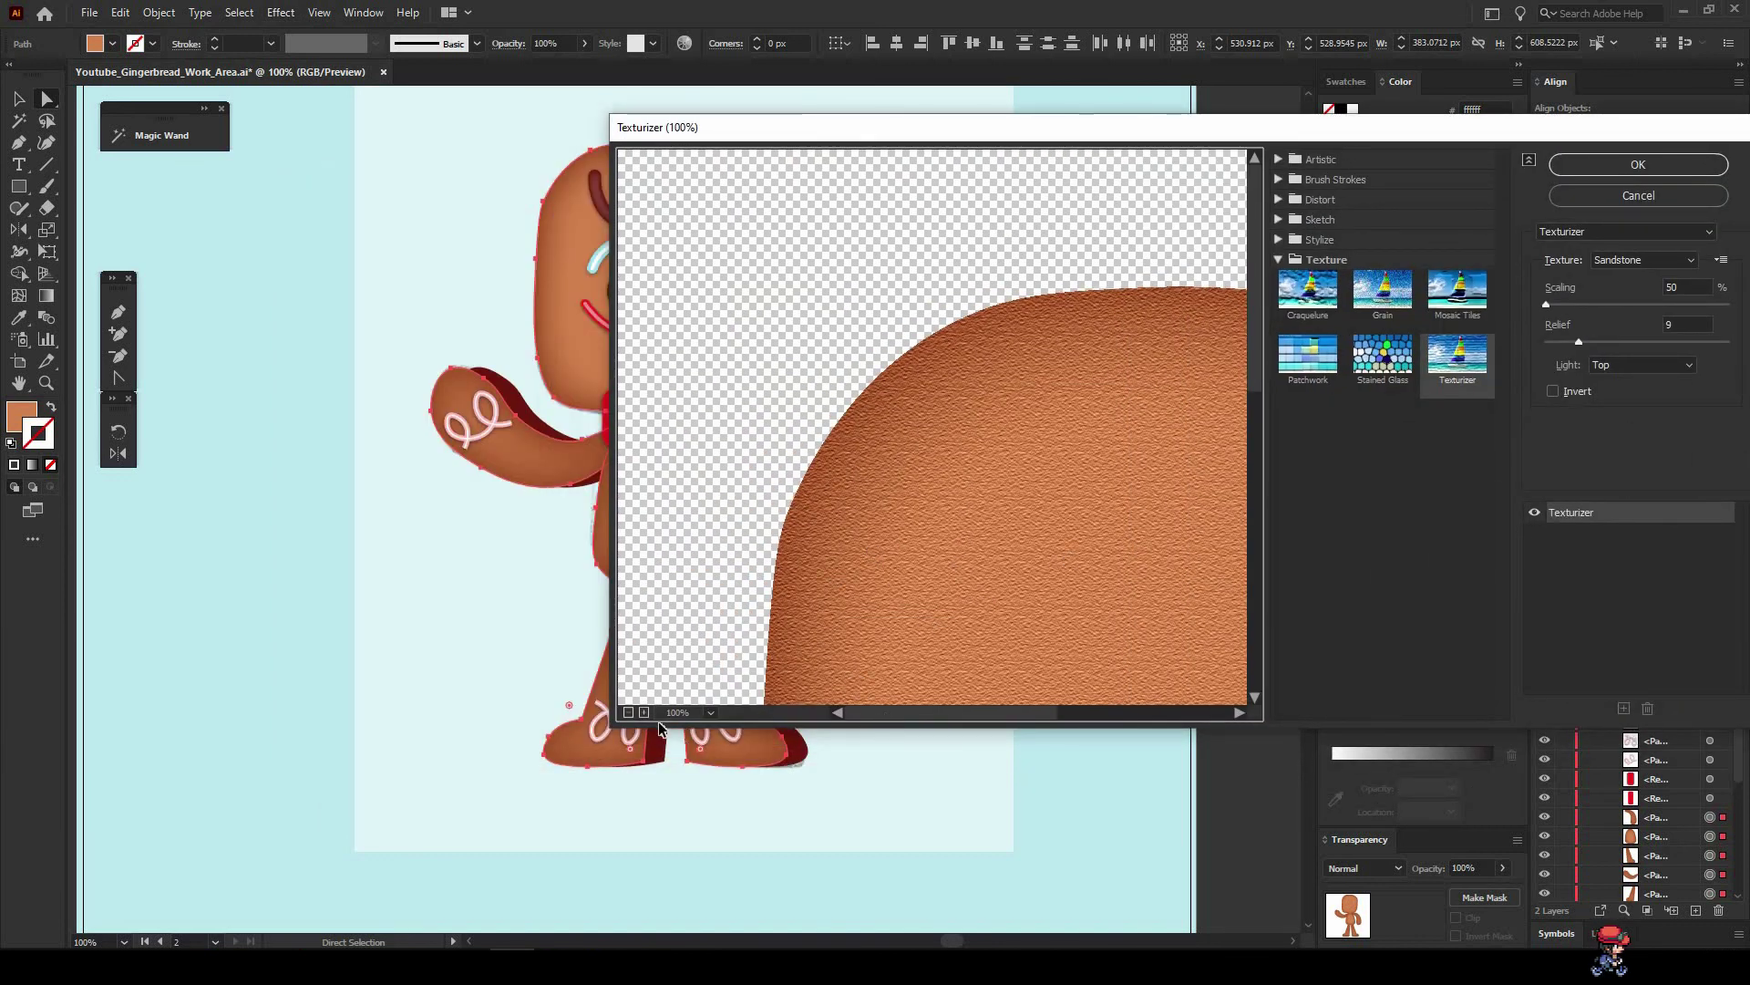
click(629, 712)
click(628, 712)
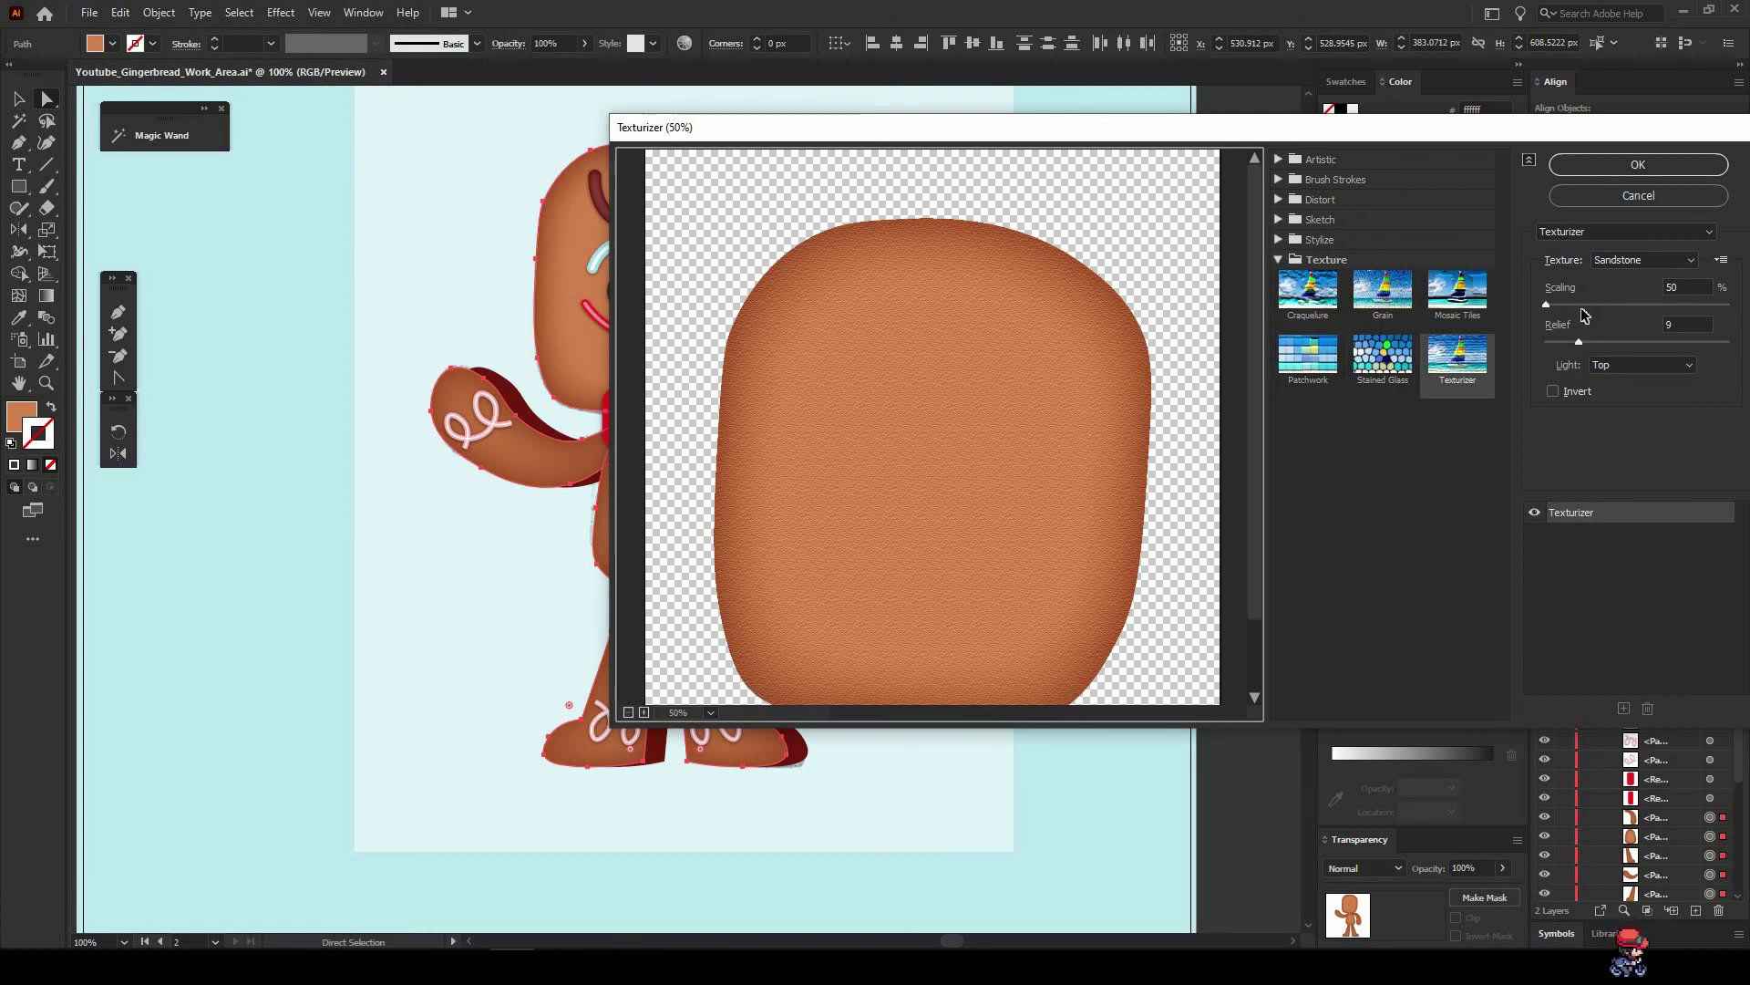
click(1580, 306)
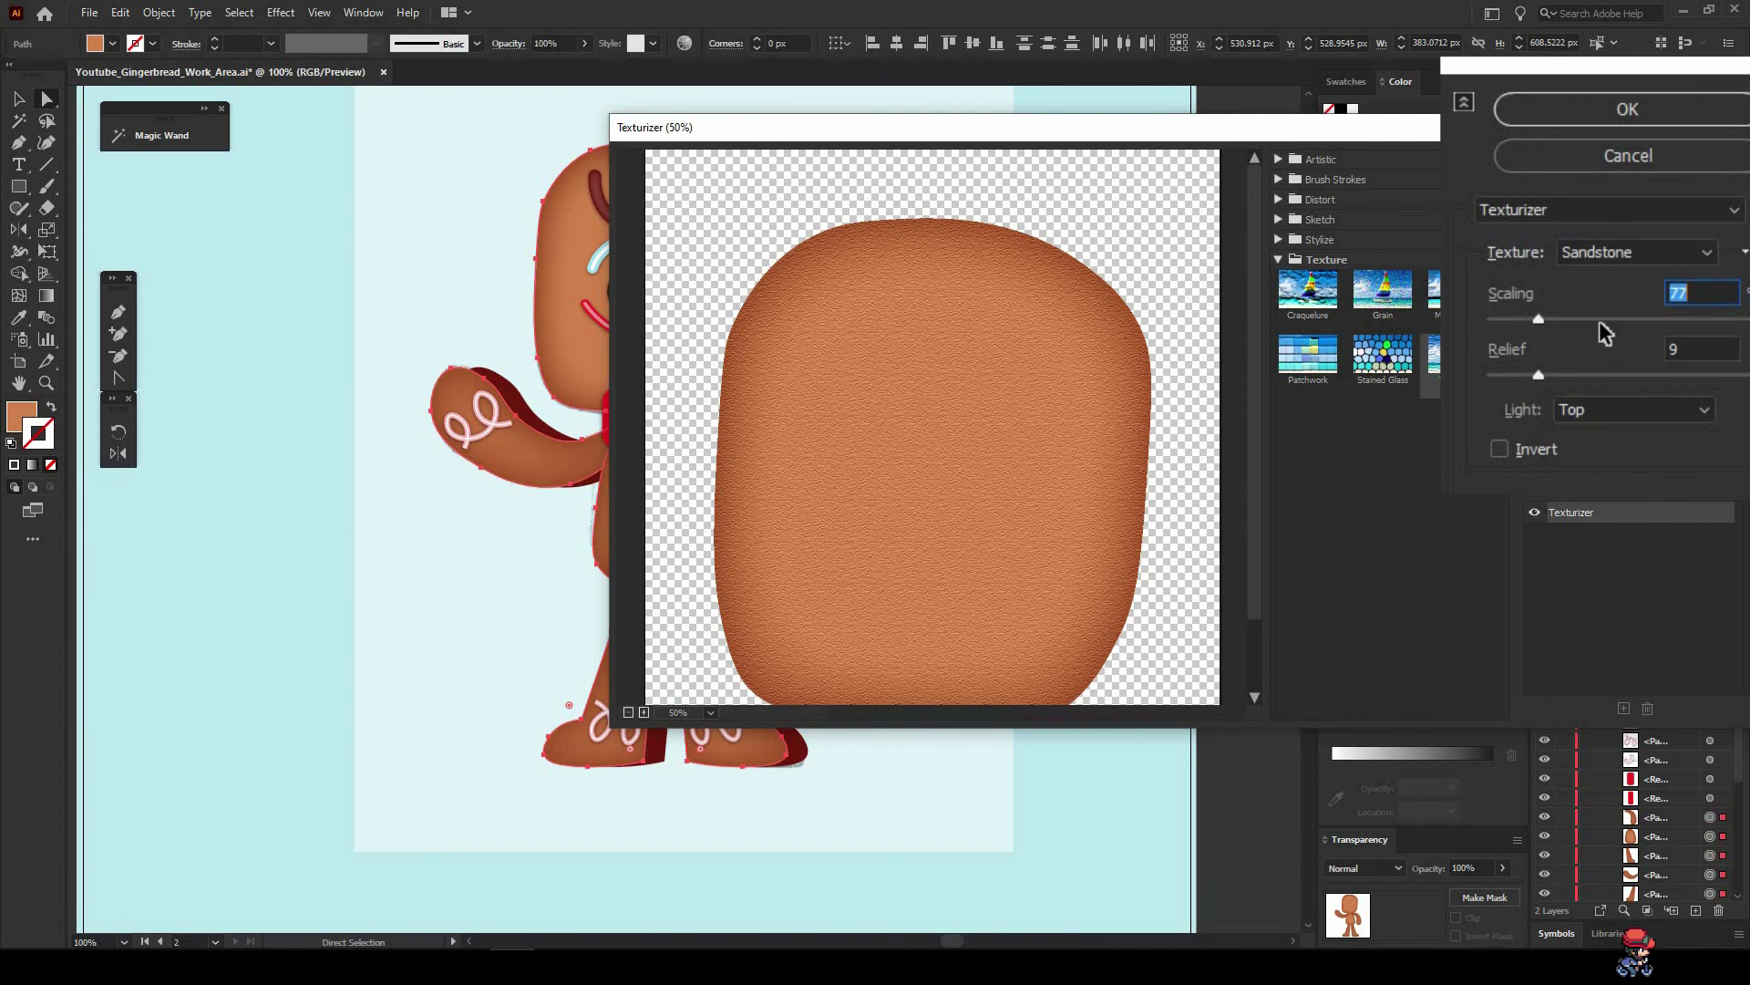
drag(1600, 324, 1639, 321)
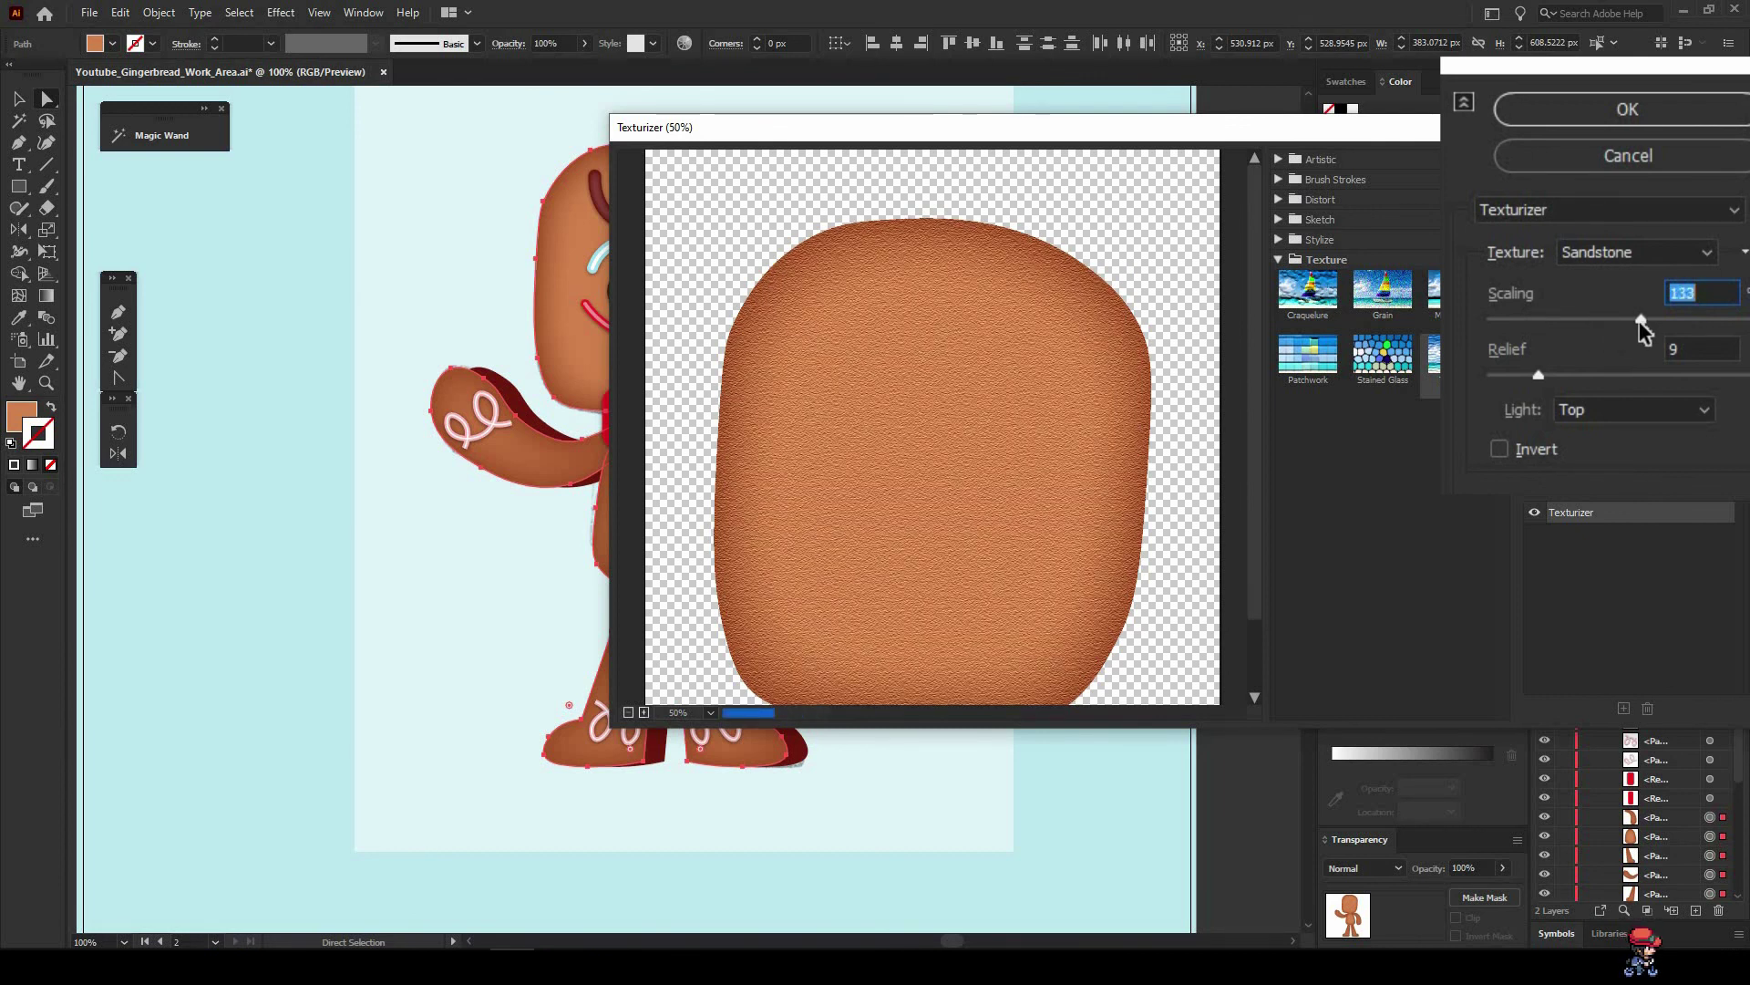
click(1586, 376)
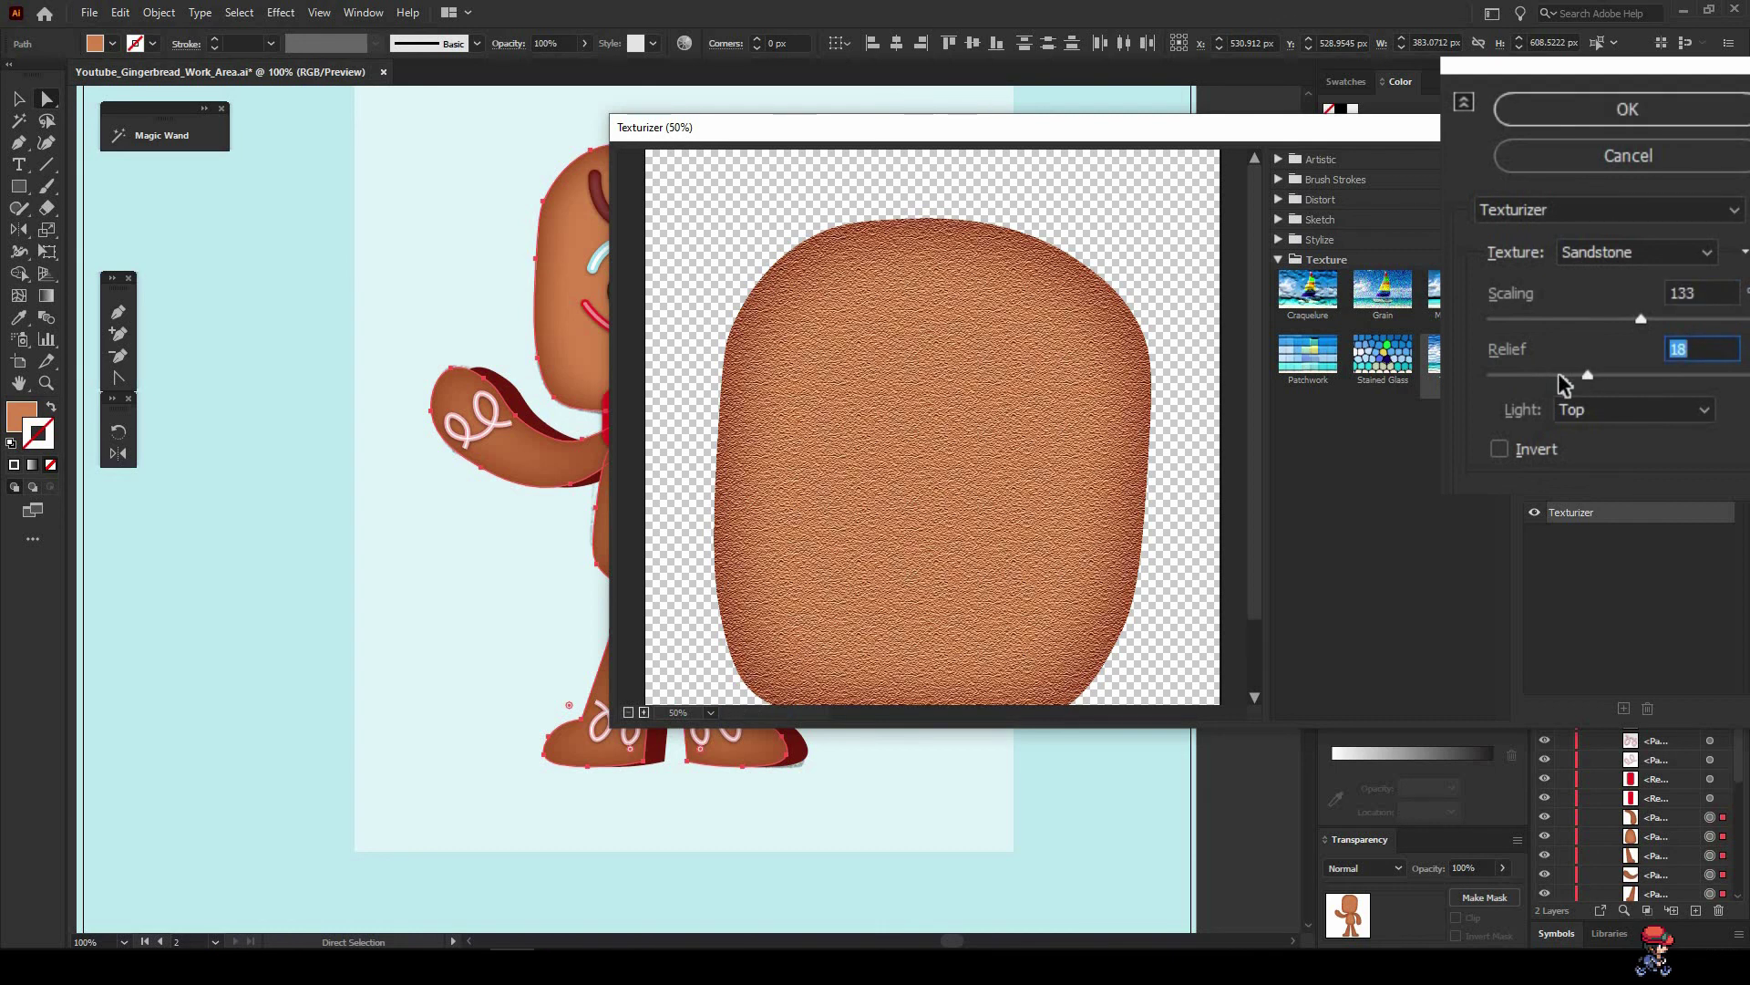
click(1550, 376)
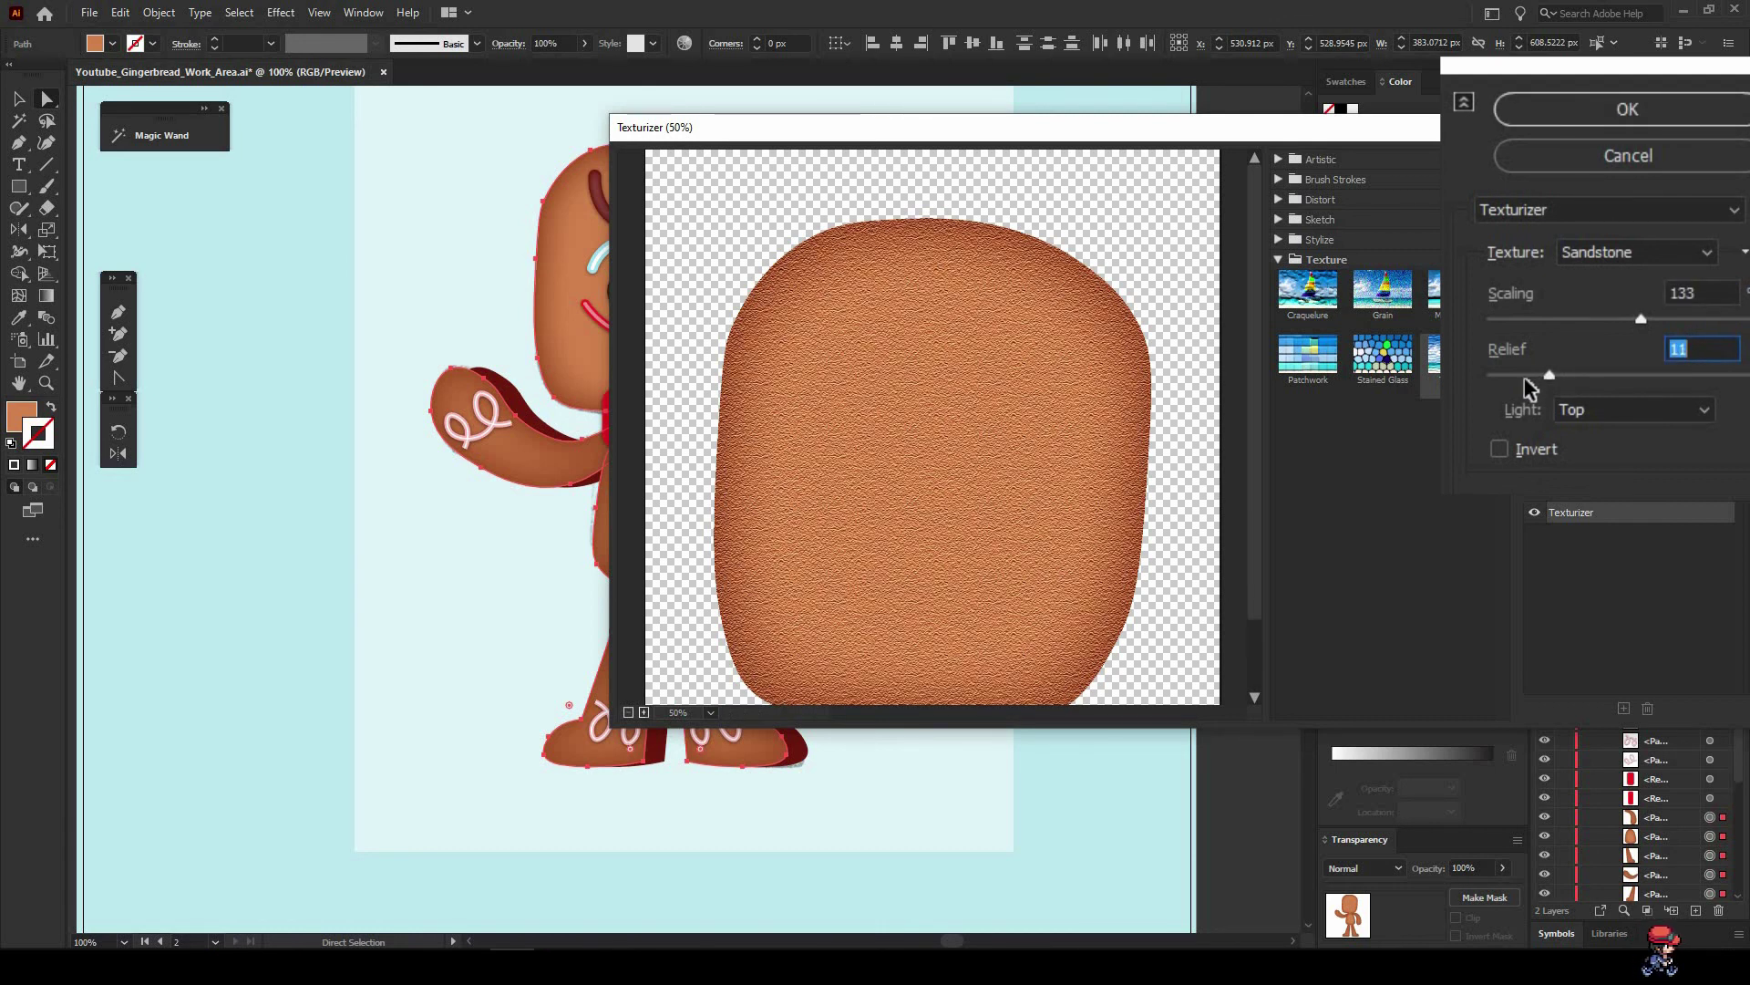
click(1527, 376)
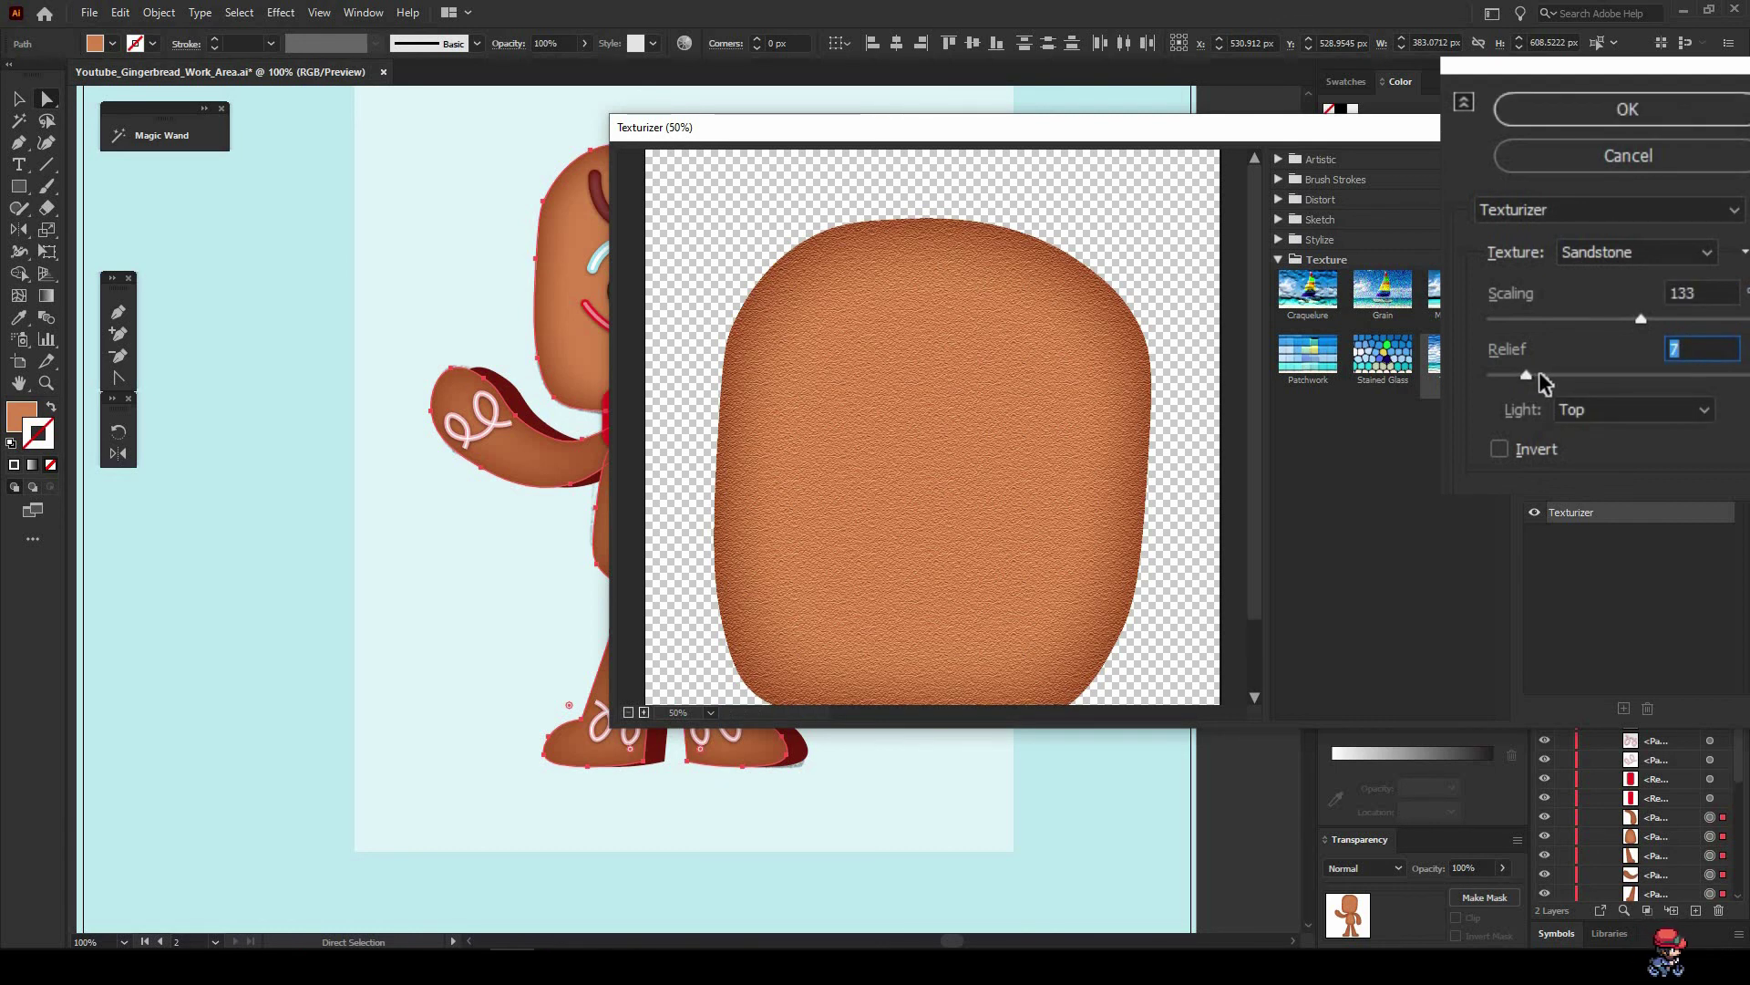
text(10)
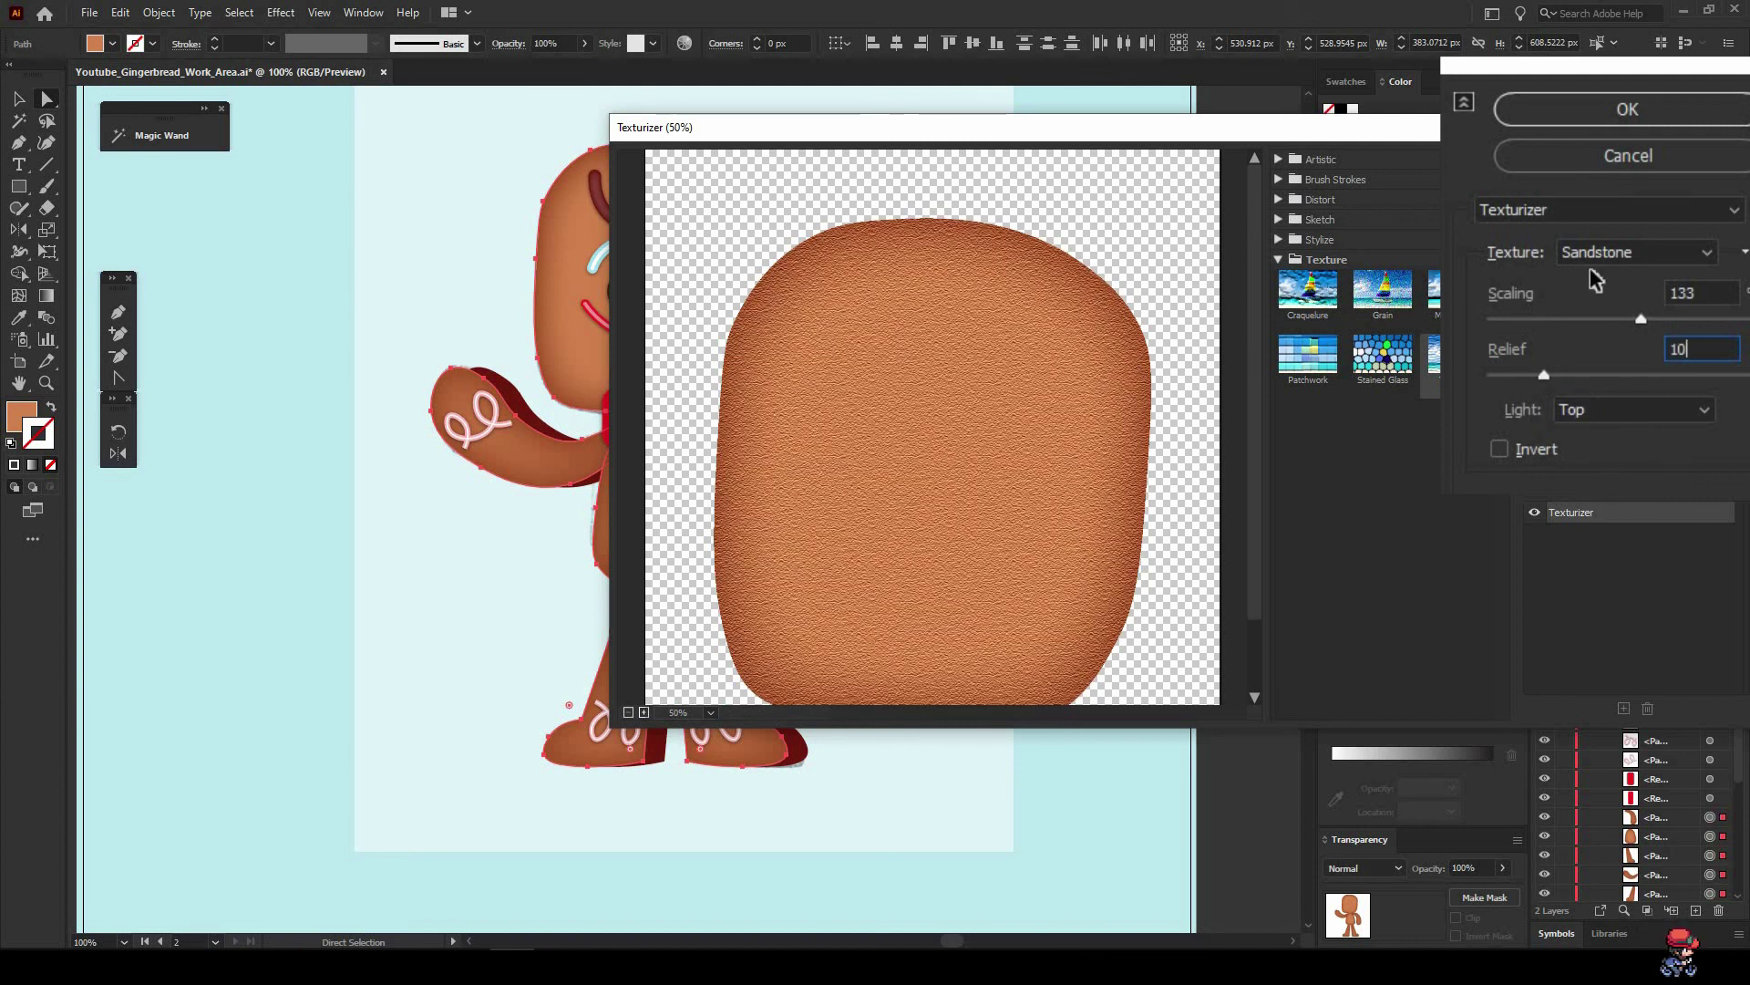
click(1619, 112)
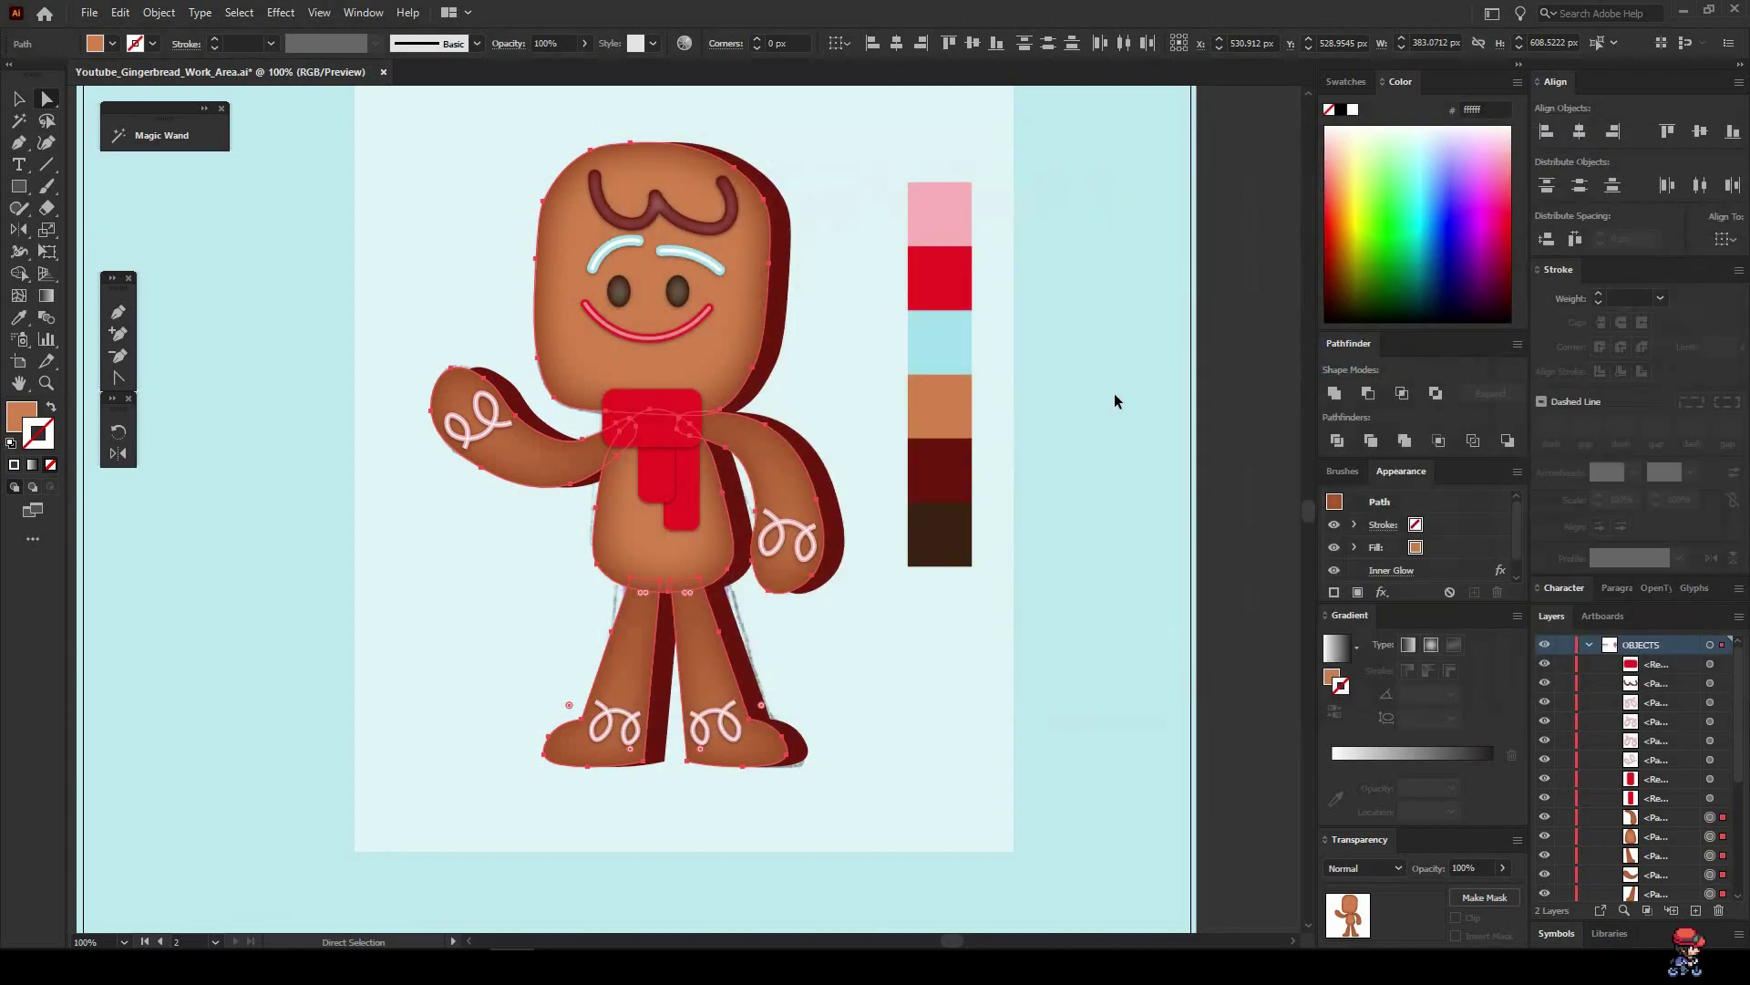